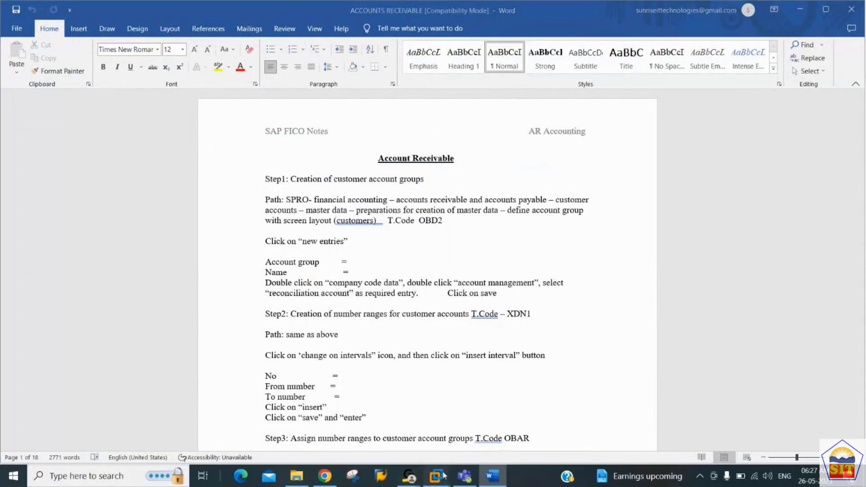
Step: Bring the sap_ecc6 virtual machine, showing the vendor line item display, in front of Word
{"action": "mouse_move", "coordinate": [443, 474]}
{"action": "left_click", "coordinate": [466, 411]}
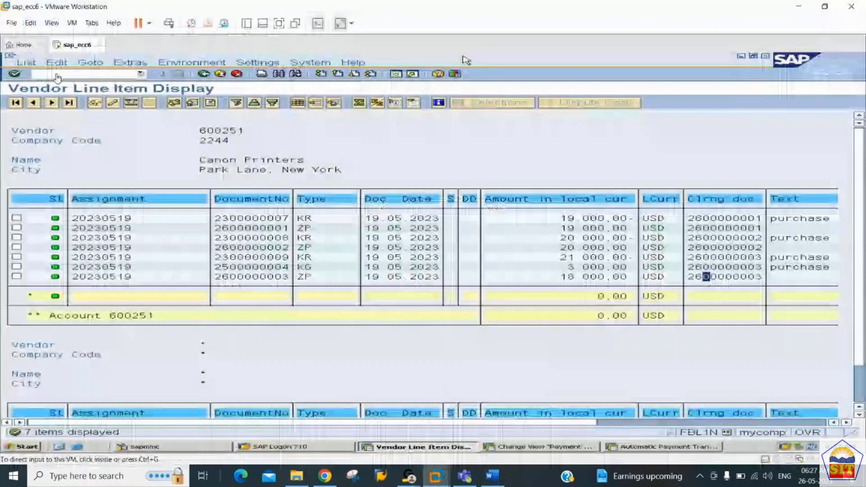
Step: Open the OBD2 customer account groups list, inspect group 0001 Sold-to party, and return
{"action": "left_click", "coordinate": [58, 76]}
{"action": "type", "text": "/nd"}
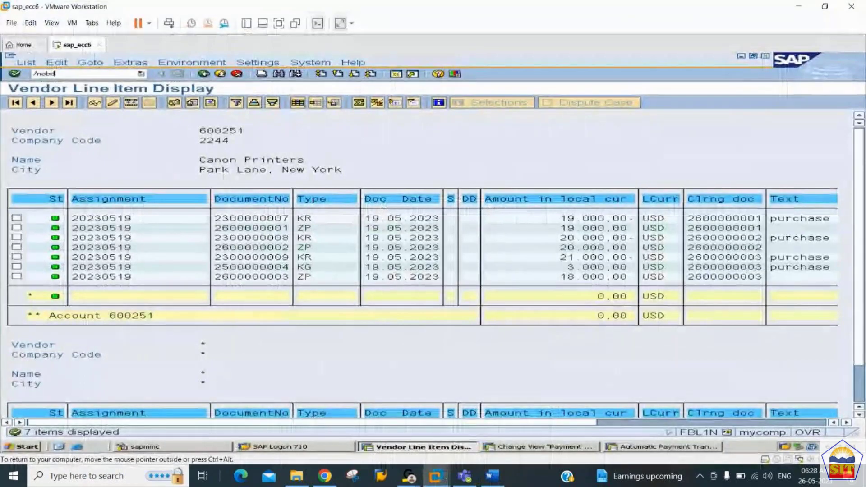
{"action": "key", "text": "Return"}
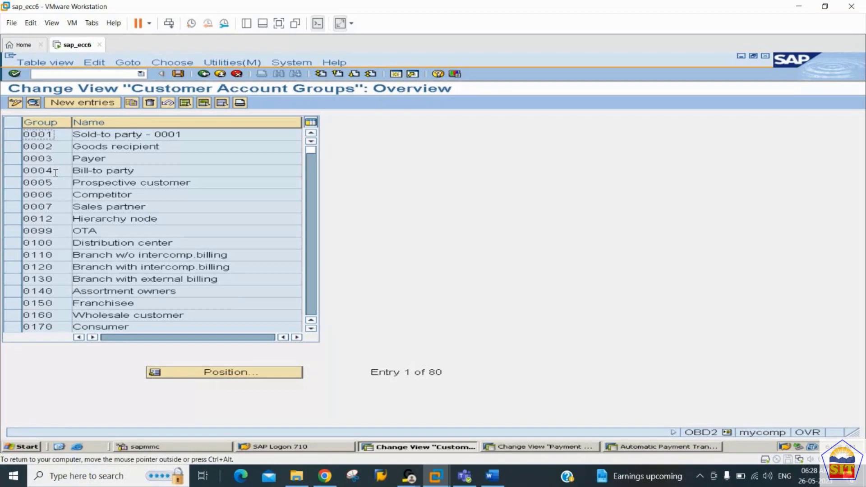
{"action": "double_click", "coordinate": [59, 134]}
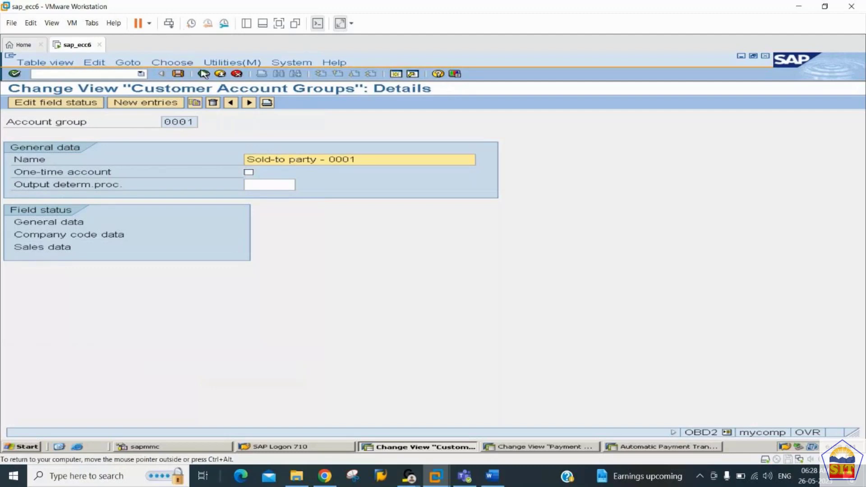
{"action": "left_click", "coordinate": [204, 74]}
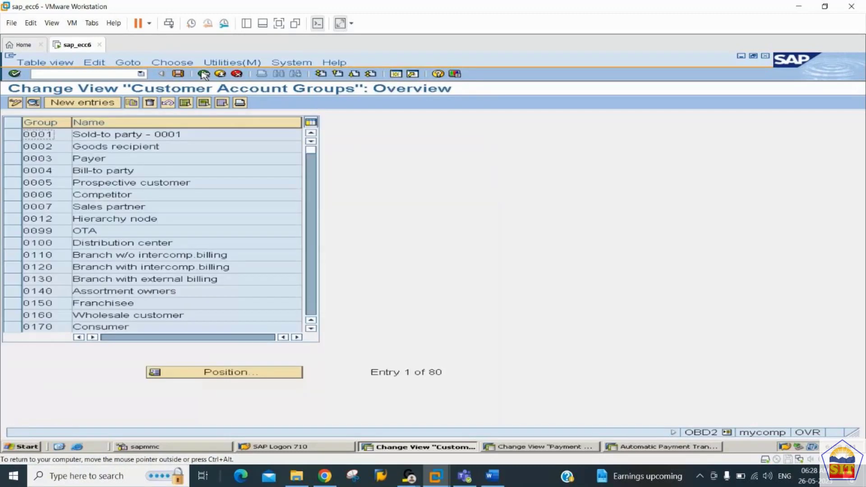
Step: Add a new account group 2244 named 'Customer A/c Group 2244'
{"action": "left_click", "coordinate": [96, 103]}
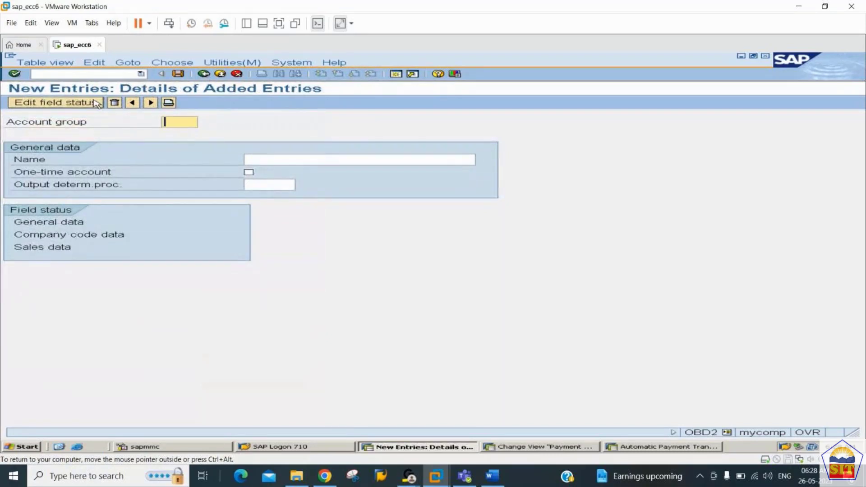
{"action": "type", "text": "2244"}
{"action": "key", "text": "Tab"}
{"action": "type", "text": "Cus"}
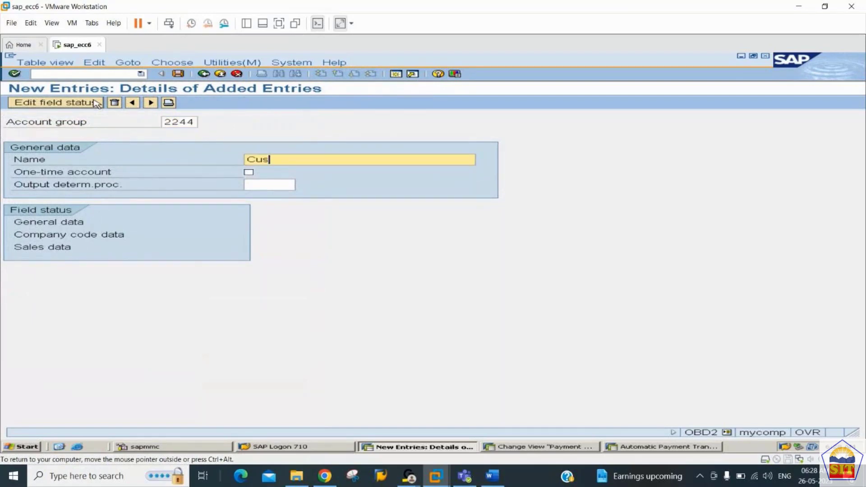
{"action": "type", "text": "tomer A/c Group 2"}
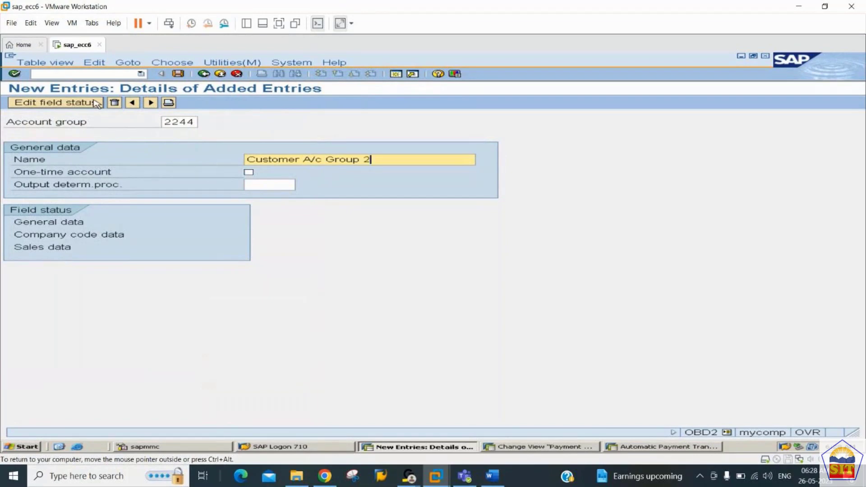
{"action": "type", "text": "244"}
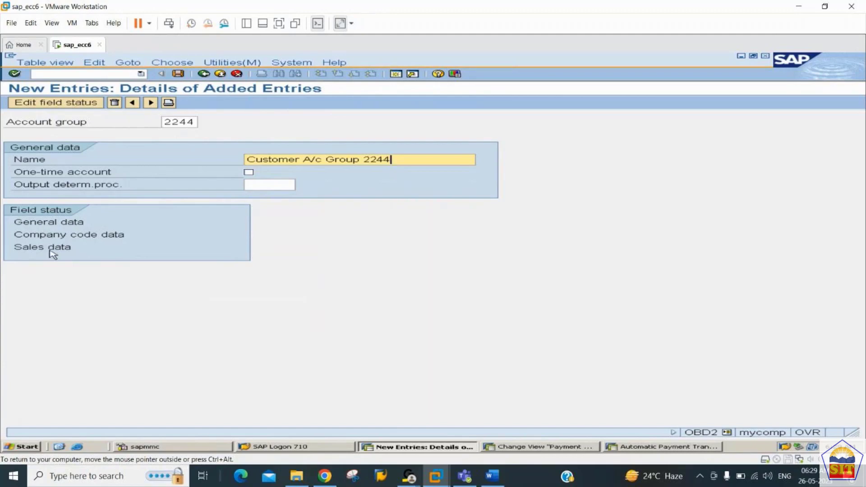
{"action": "left_click", "coordinate": [49, 225]}
{"action": "double_click", "coordinate": [49, 225]}
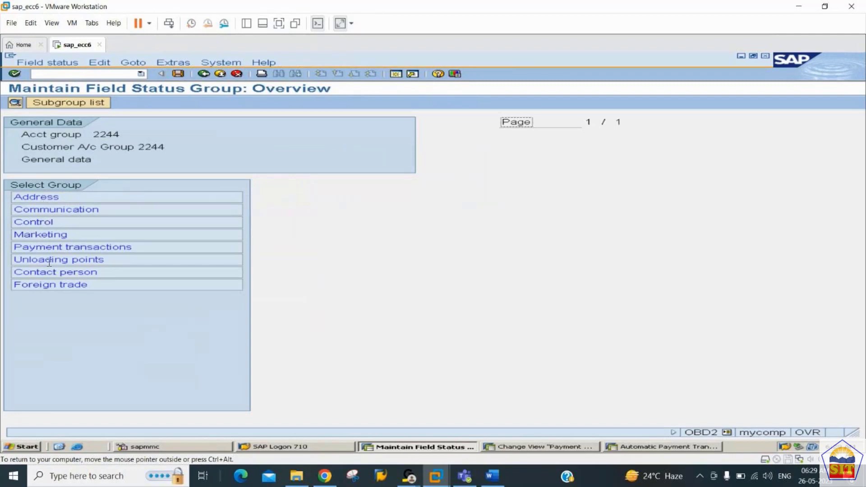
{"action": "left_click", "coordinate": [62, 198]}
{"action": "double_click", "coordinate": [61, 198]}
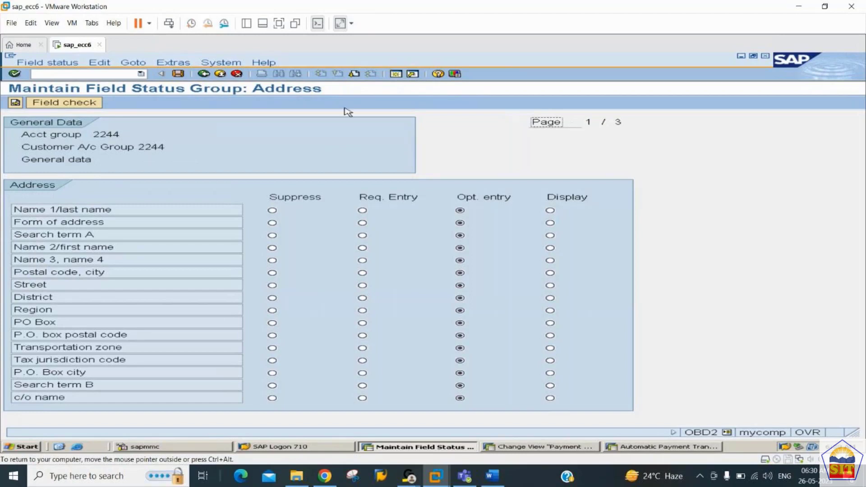
{"action": "left_click", "coordinate": [354, 75]}
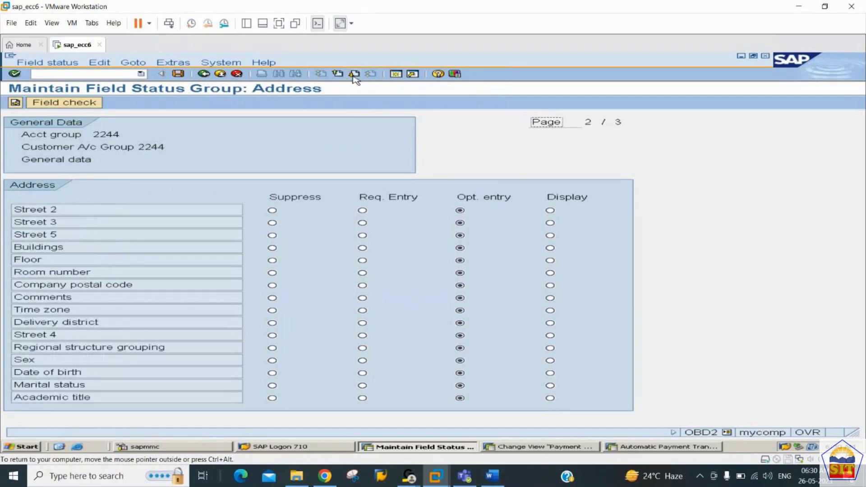
{"action": "left_click", "coordinate": [354, 75]}
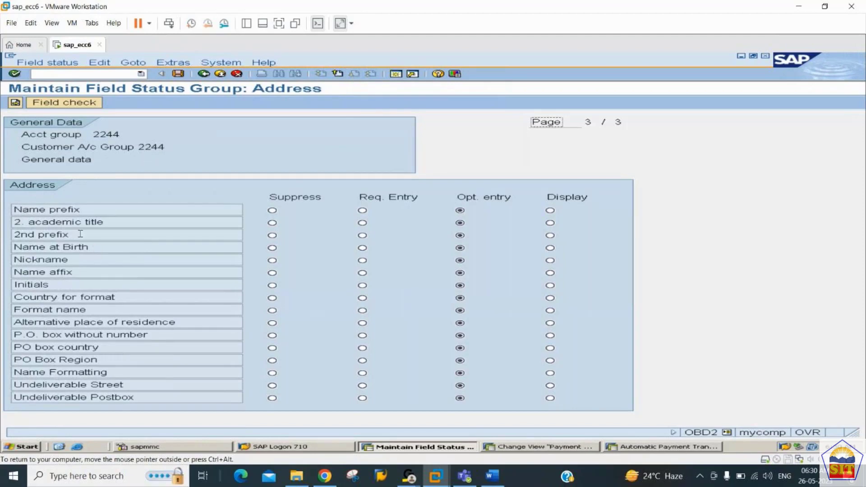
{"action": "left_click", "coordinate": [338, 74]}
{"action": "left_click", "coordinate": [339, 74]}
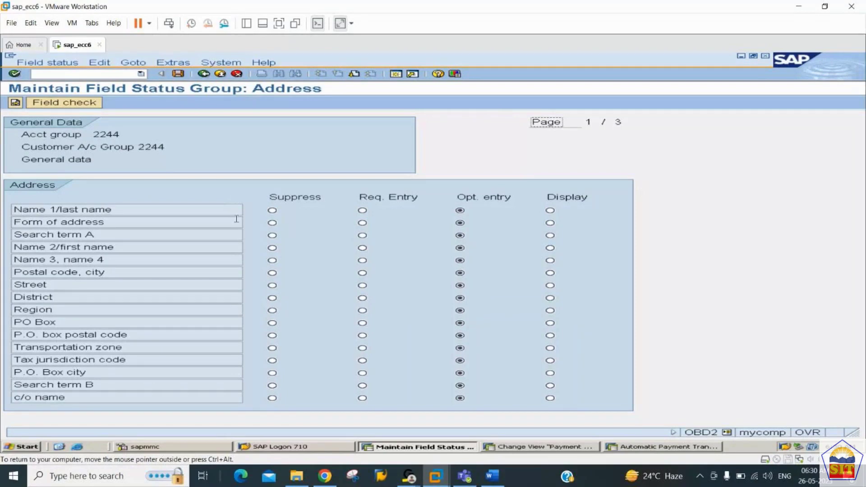
{"action": "left_click", "coordinate": [205, 75]}
{"action": "left_click", "coordinate": [205, 75]}
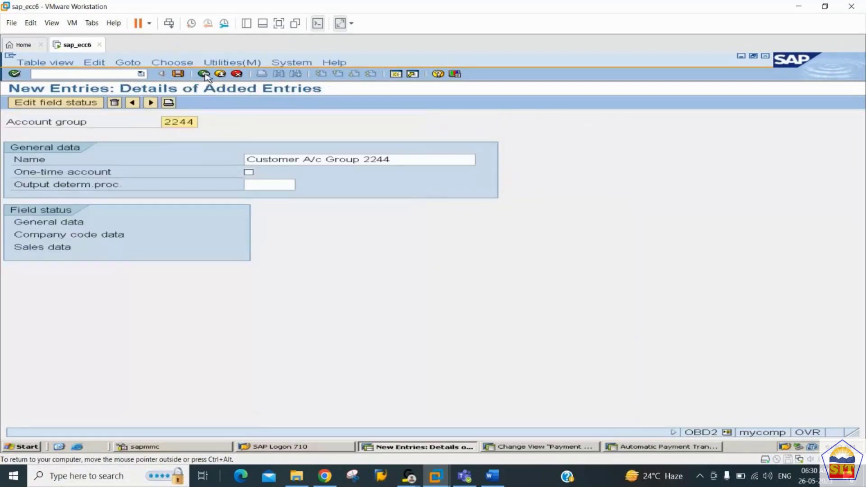
Step: Make Reconciliation account a required entry under company code Account management and save group 2244
{"action": "double_click", "coordinate": [28, 238]}
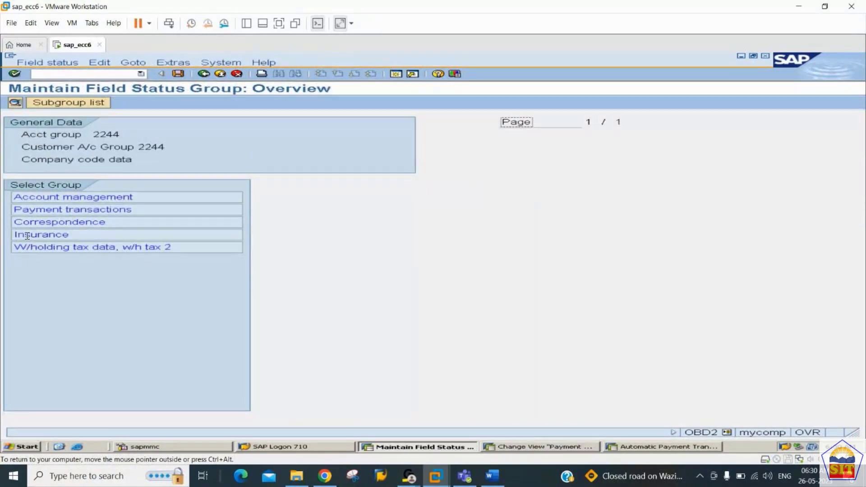
{"action": "double_click", "coordinate": [123, 199]}
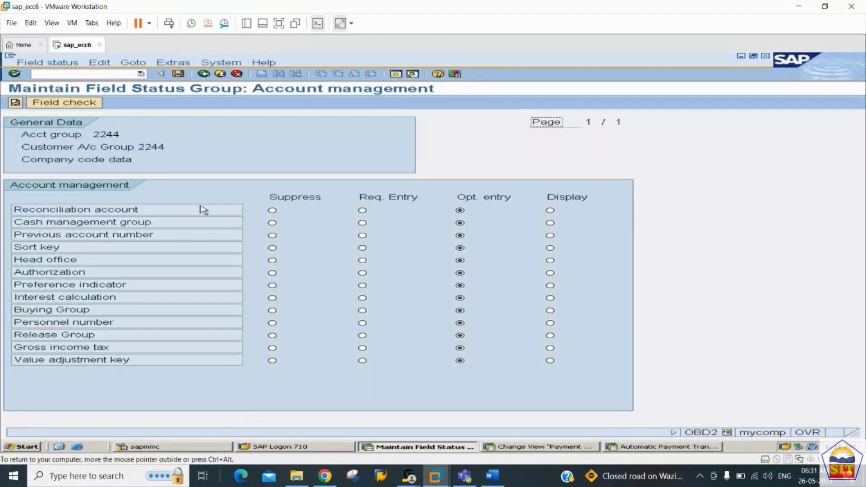
{"action": "left_click", "coordinate": [362, 211]}
{"action": "left_click", "coordinate": [179, 74]}
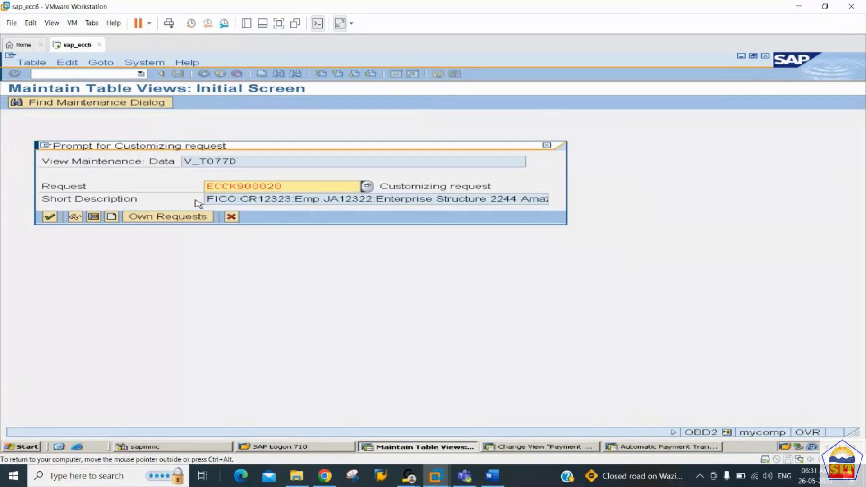
{"action": "key", "text": "Return"}
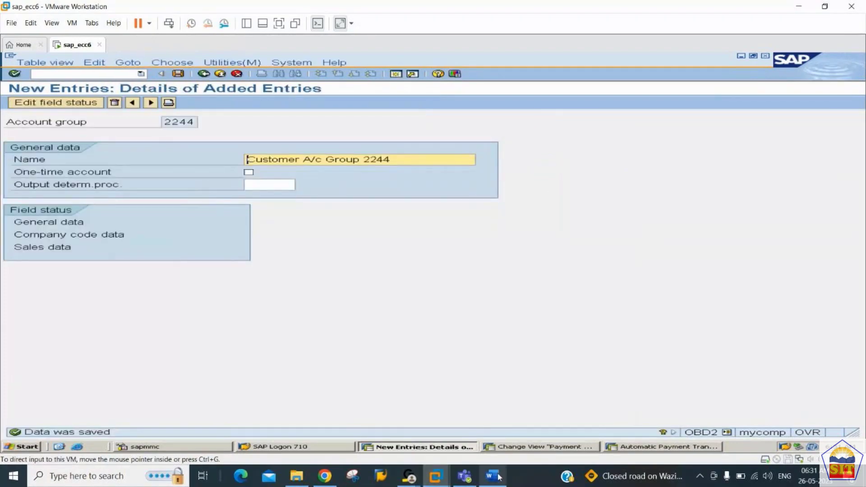
{"action": "left_click", "coordinate": [496, 476]}
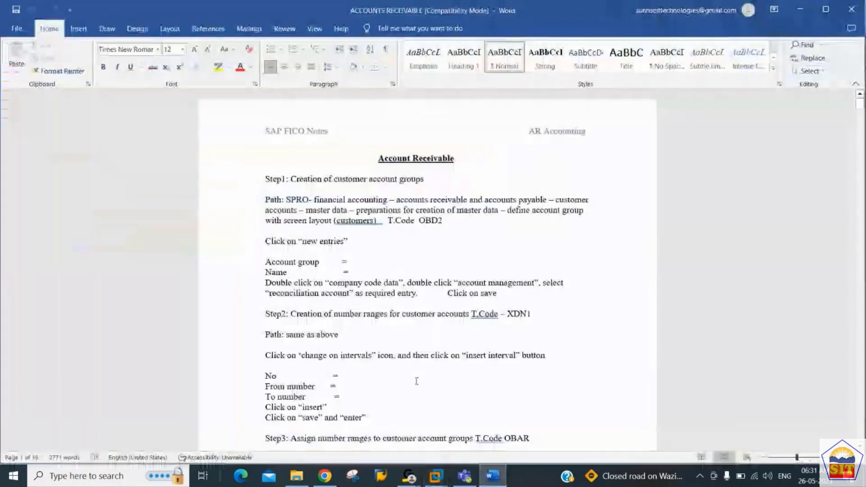
Step: Read through the Step 2 account group lines in the Word notes, then return to SAP
{"action": "left_click", "coordinate": [414, 326]}
{"action": "key", "text": "Up"}
{"action": "key", "text": "Up"}
{"action": "key", "text": "Down"}
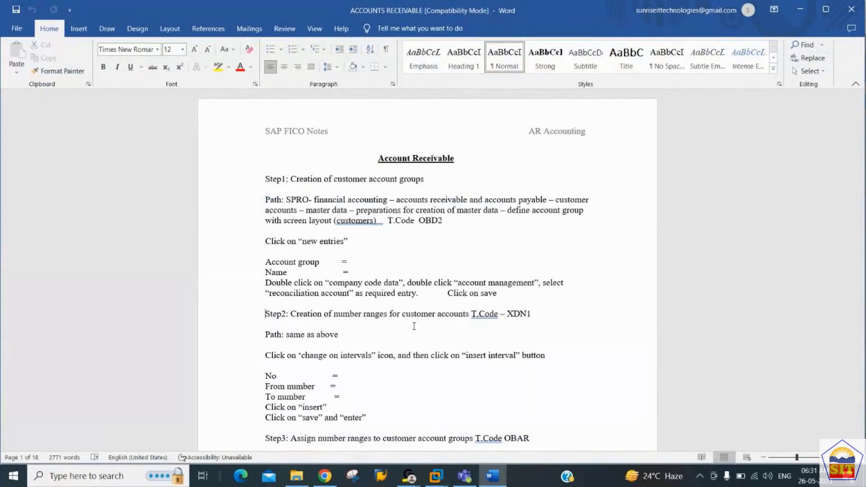
{"action": "left_click", "coordinate": [355, 264]}
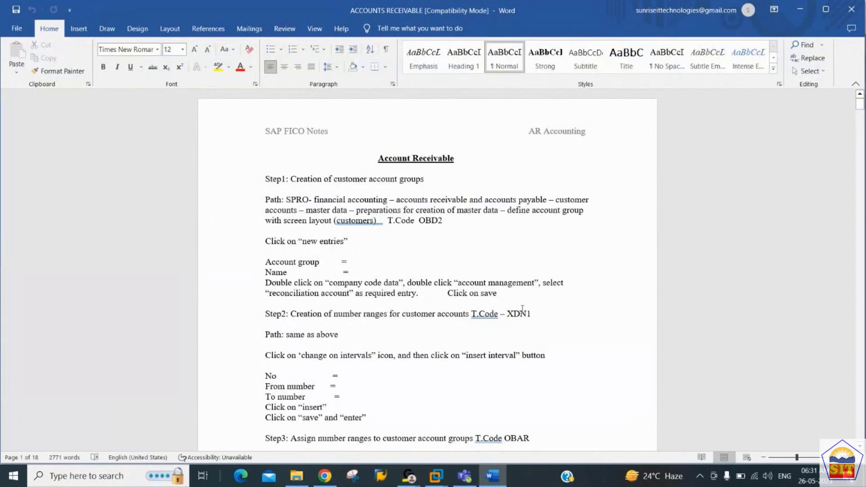
{"action": "key", "text": "Down"}
{"action": "key", "text": "Left"}
{"action": "key", "text": "Down"}
{"action": "key", "text": "Up"}
{"action": "key", "text": "alt+Tab"}
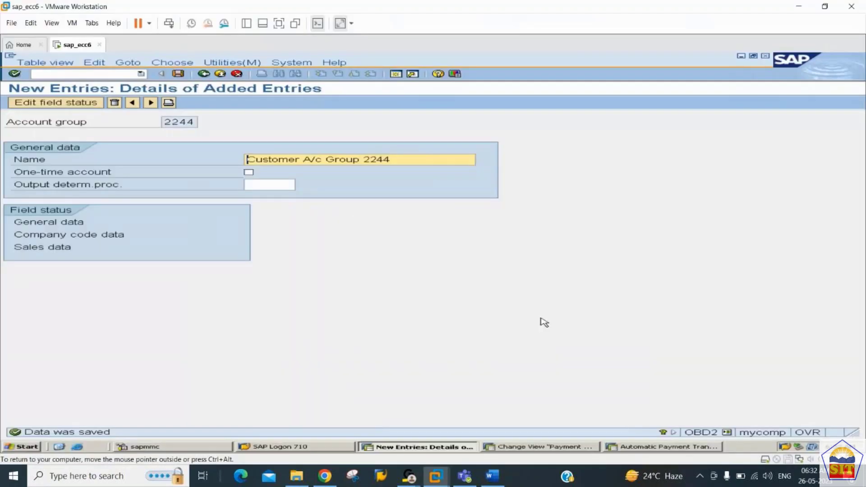
Step: Open XDN1 customer number ranges, view the existing intervals, then open them for changing
{"action": "left_click", "coordinate": [86, 75]}
{"action": "type", "text": "/nxdn1"}
{"action": "key", "text": "Return"}
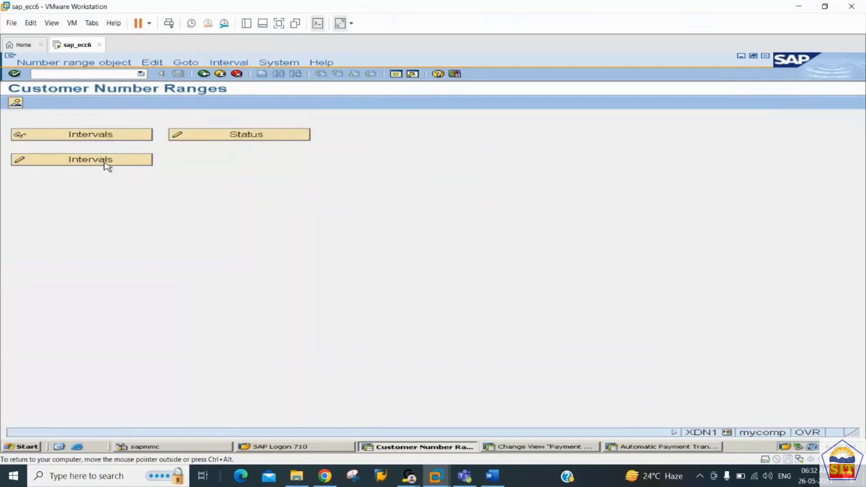
{"action": "left_click", "coordinate": [99, 137]}
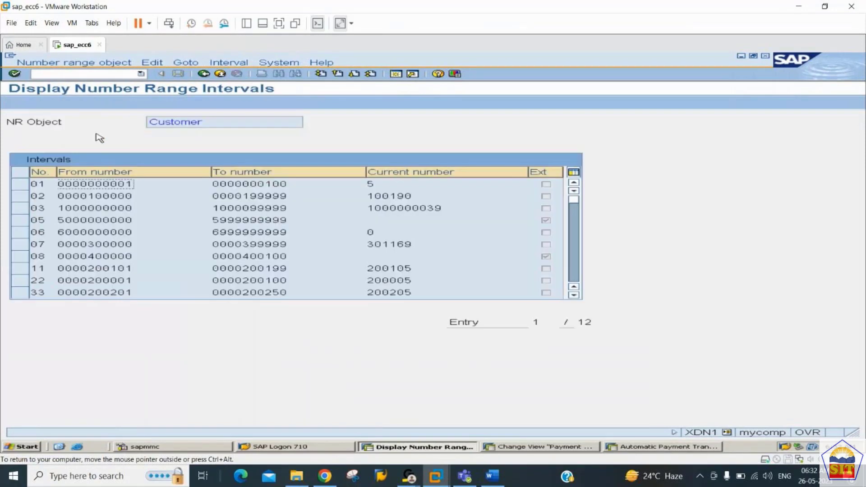
{"action": "left_click", "coordinate": [204, 74]}
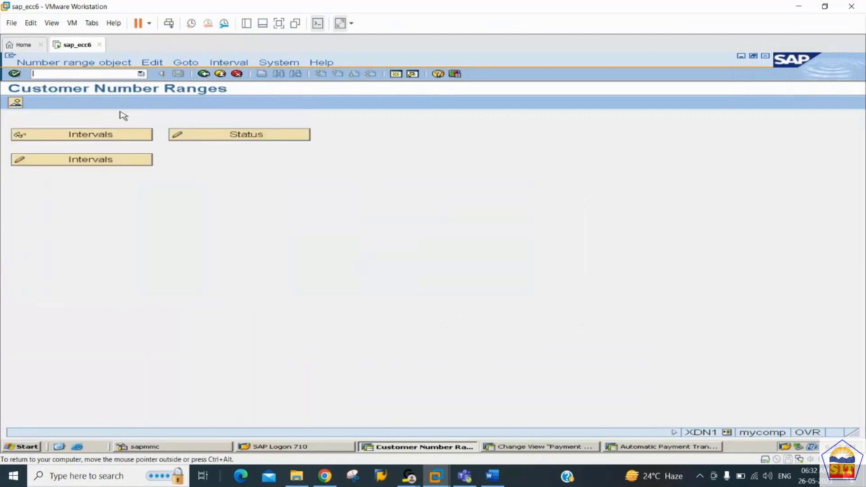
{"action": "left_click", "coordinate": [114, 161]}
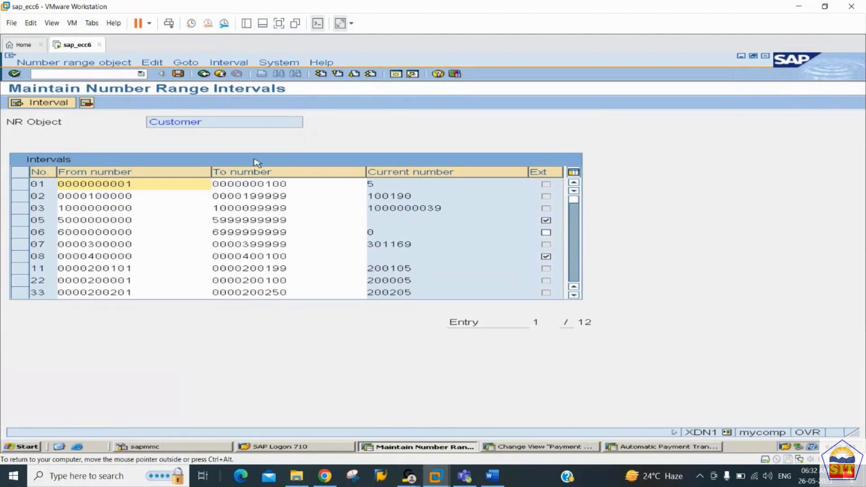
Step: Review intervals 01, 02, 03 and 11, examining interval 11's From and To numbers
{"action": "double_click", "coordinate": [49, 184]}
{"action": "left_click", "coordinate": [46, 199]}
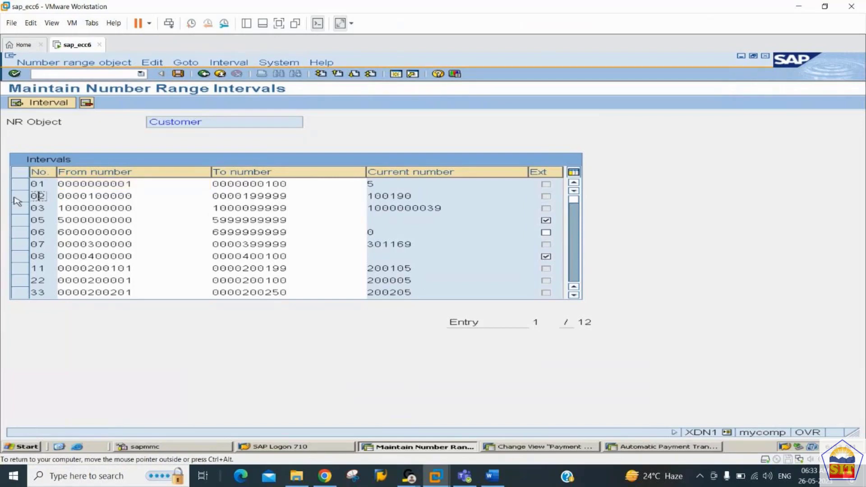
{"action": "double_click", "coordinate": [49, 198]}
{"action": "left_click", "coordinate": [44, 209]}
{"action": "double_click", "coordinate": [43, 209]}
{"action": "left_click", "coordinate": [34, 269]}
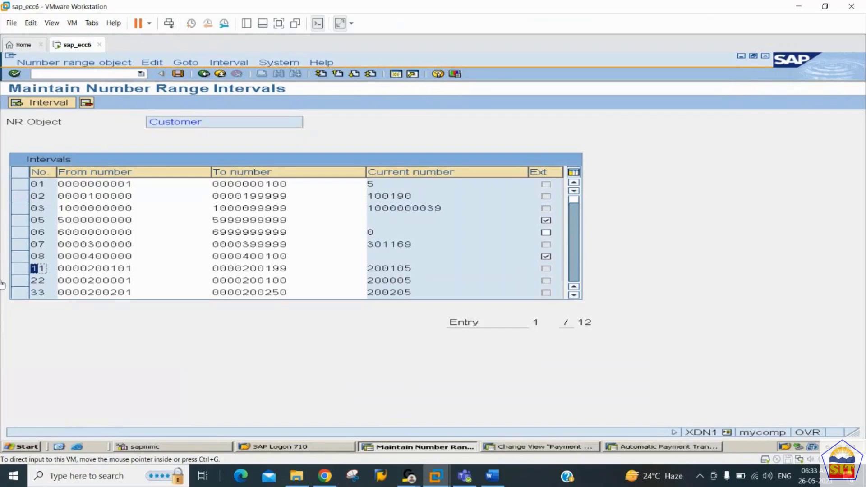
{"action": "double_click", "coordinate": [38, 268]}
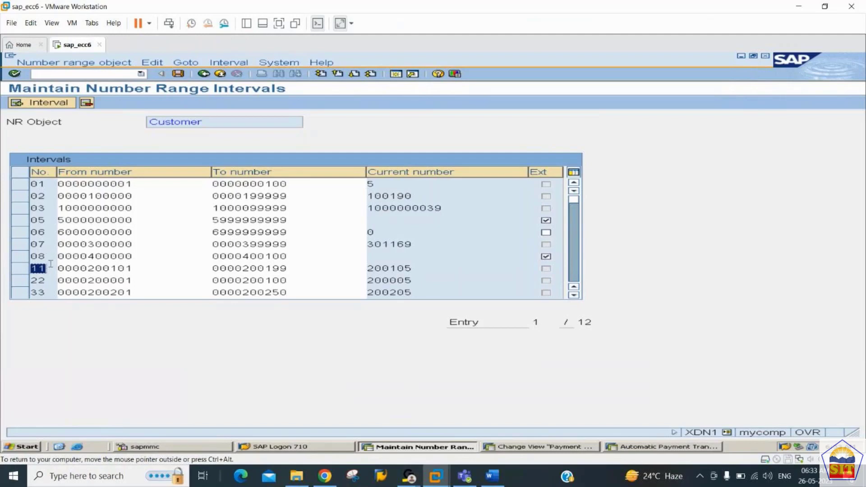
{"action": "left_click", "coordinate": [132, 268]}
{"action": "left_click_drag", "start_coordinate": [132, 269], "coordinate": [78, 258]}
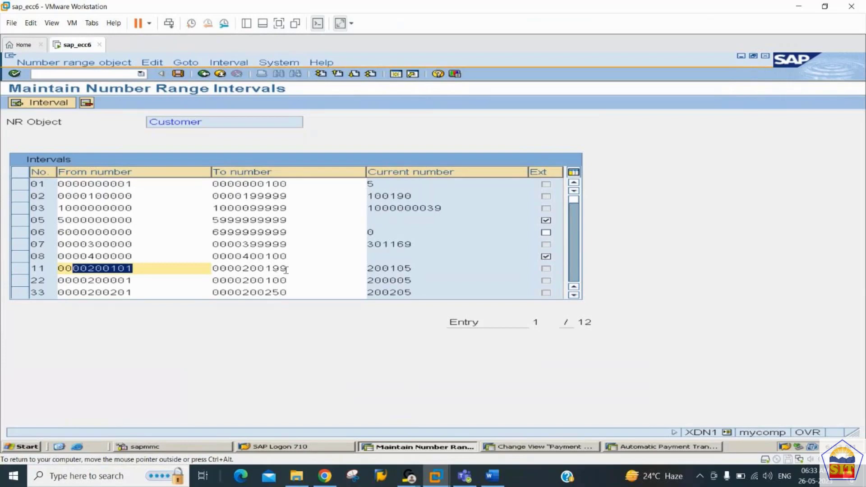
{"action": "left_click_drag", "start_coordinate": [282, 269], "coordinate": [217, 269]}
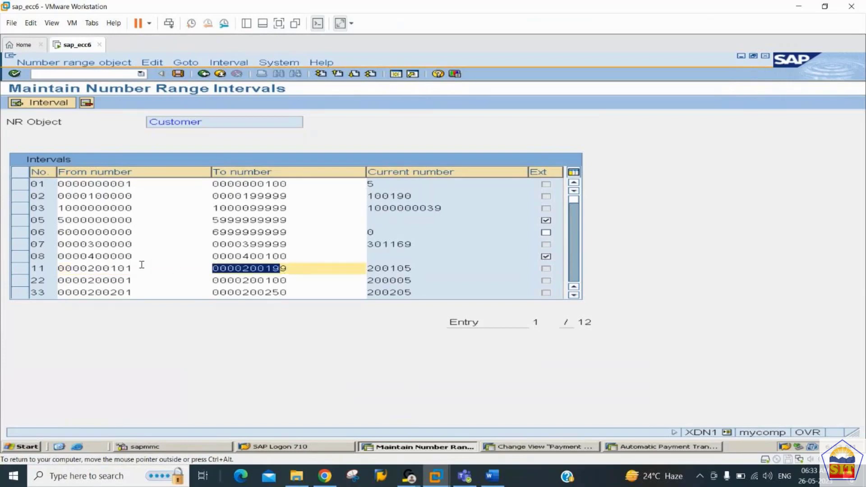
{"action": "left_click_drag", "start_coordinate": [132, 268], "coordinate": [88, 269]}
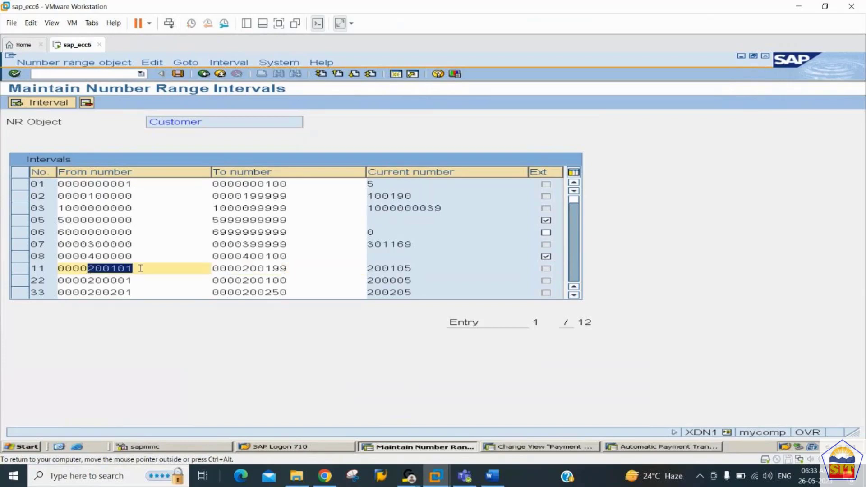
{"action": "left_click_drag", "start_coordinate": [288, 269], "coordinate": [247, 269]}
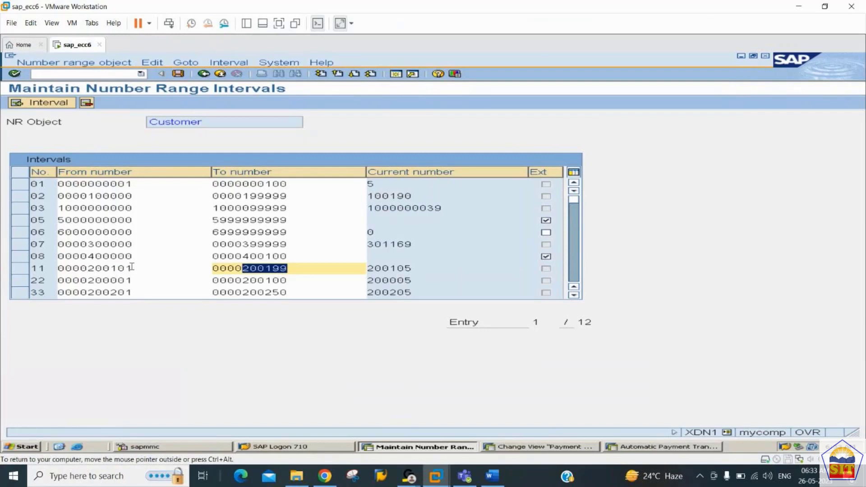
{"action": "left_click_drag", "start_coordinate": [132, 267], "coordinate": [91, 267]}
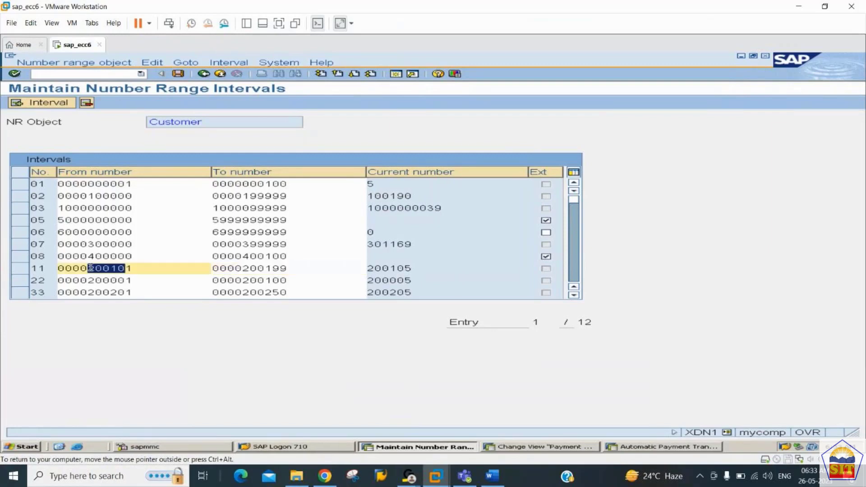
{"action": "left_click", "coordinate": [309, 274]}
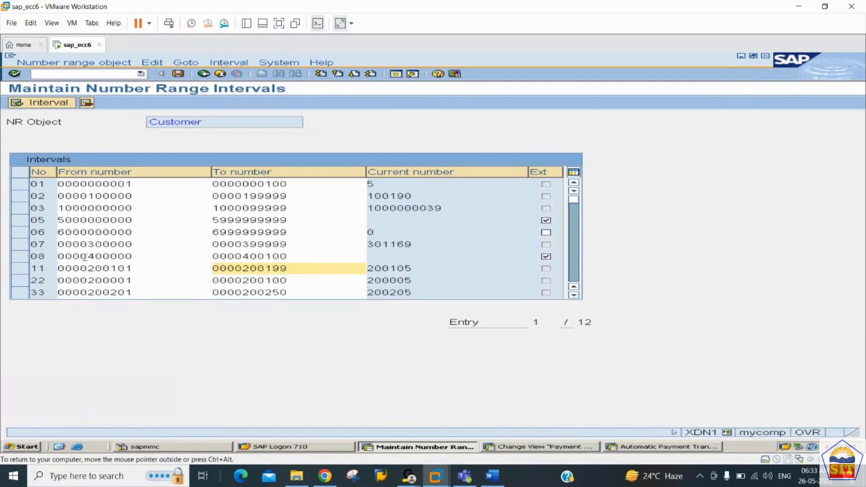
{"action": "left_click", "coordinate": [575, 294]}
{"action": "left_click", "coordinate": [573, 211]}
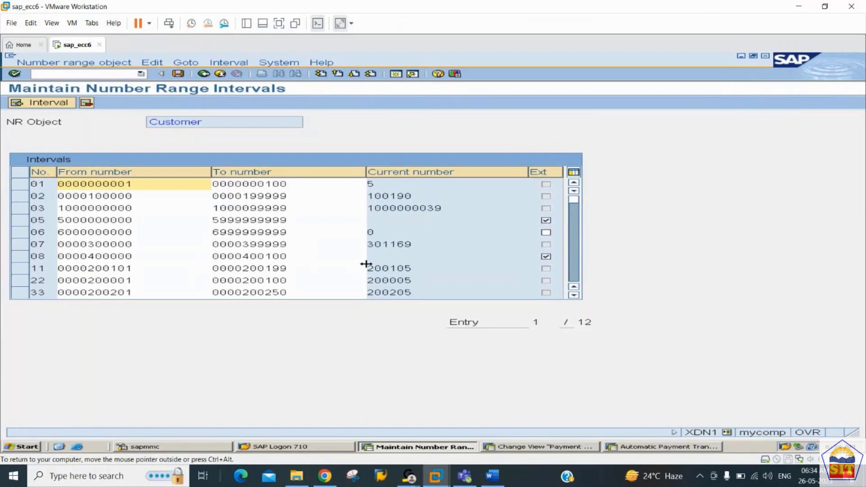
{"action": "left_click", "coordinate": [292, 197]}
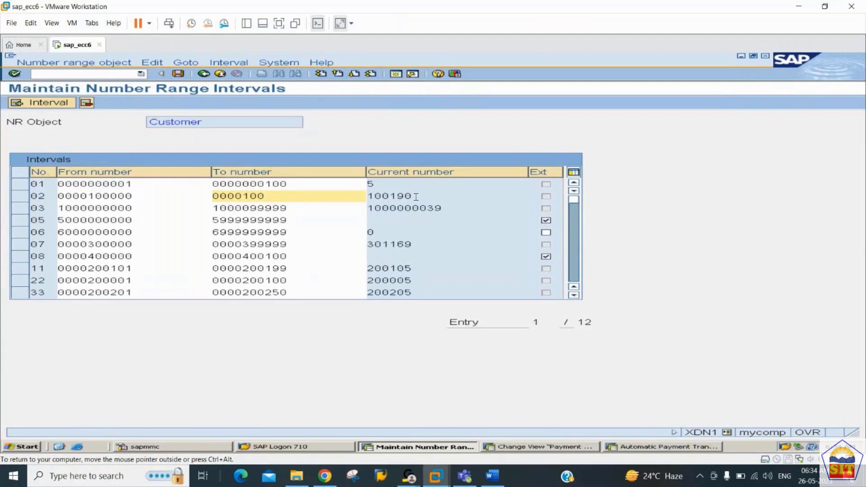
{"action": "type", "text": "290"}
{"action": "key", "text": "Return"}
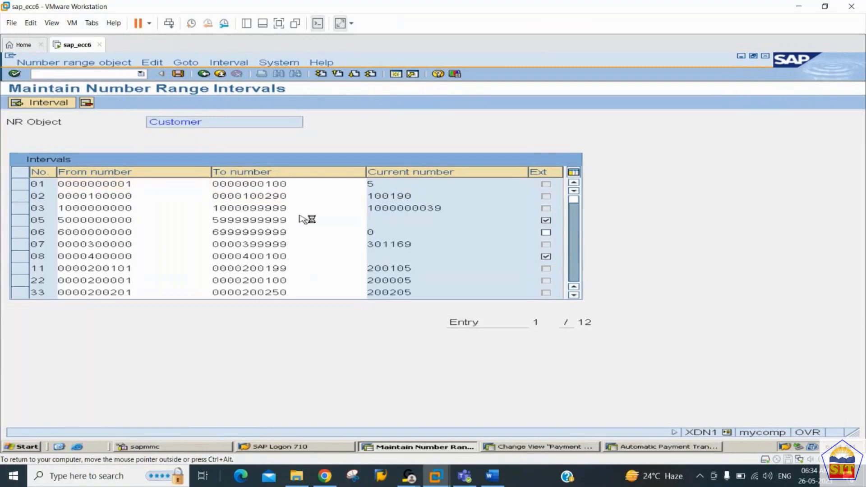
{"action": "key", "text": "Return"}
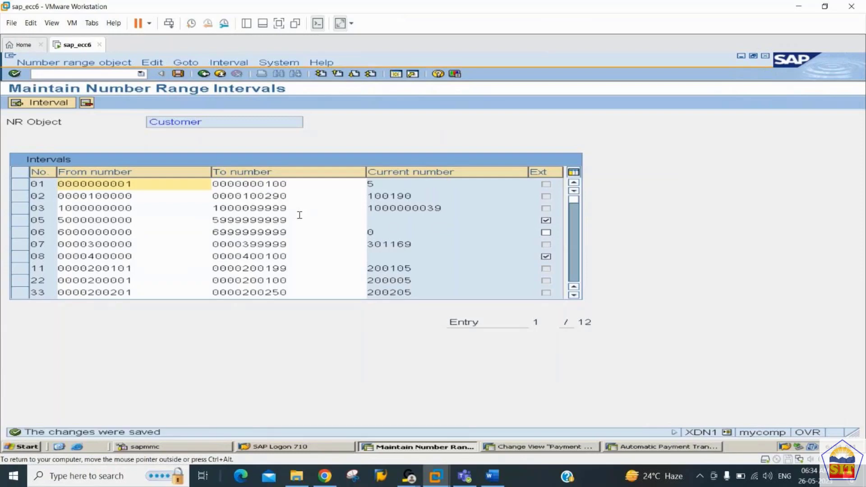
{"action": "left_click_drag", "start_coordinate": [287, 196], "coordinate": [211, 196]}
{"action": "key", "text": "ctrl+c"}
{"action": "left_click", "coordinate": [211, 196]}
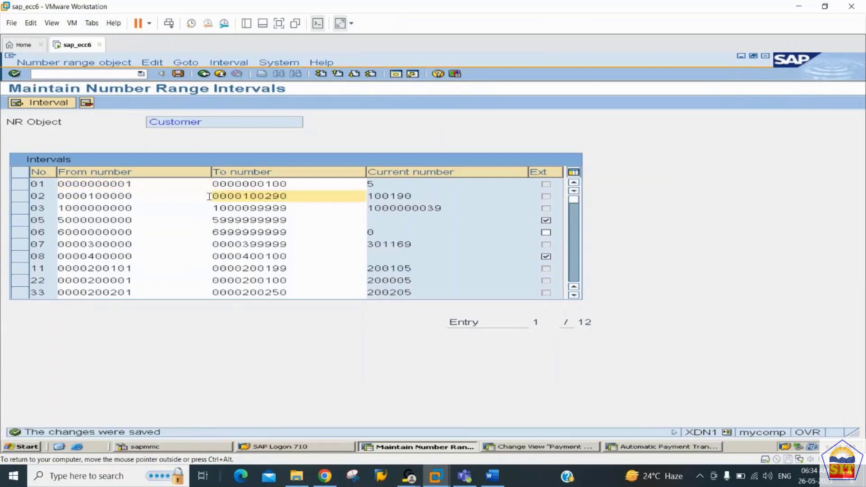
{"action": "left_click", "coordinate": [57, 105]}
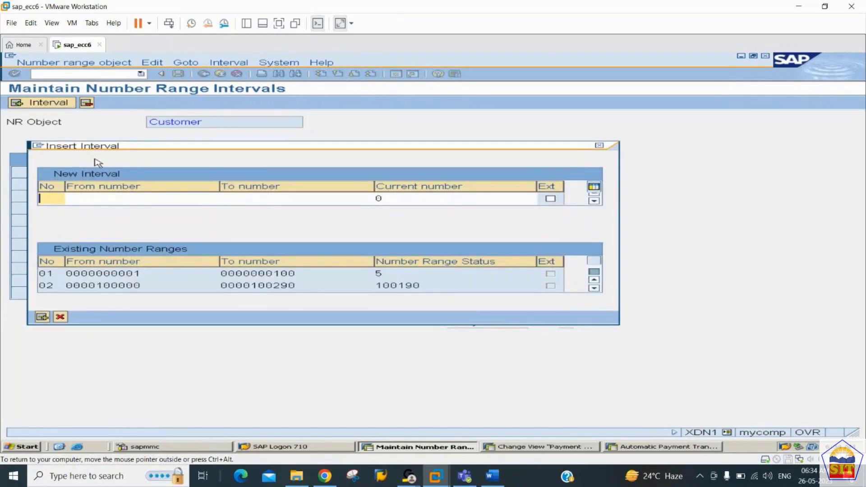
{"action": "type", "text": "2c"}
{"action": "key", "text": "Tab"}
{"action": "key", "text": "ctrl+v"}
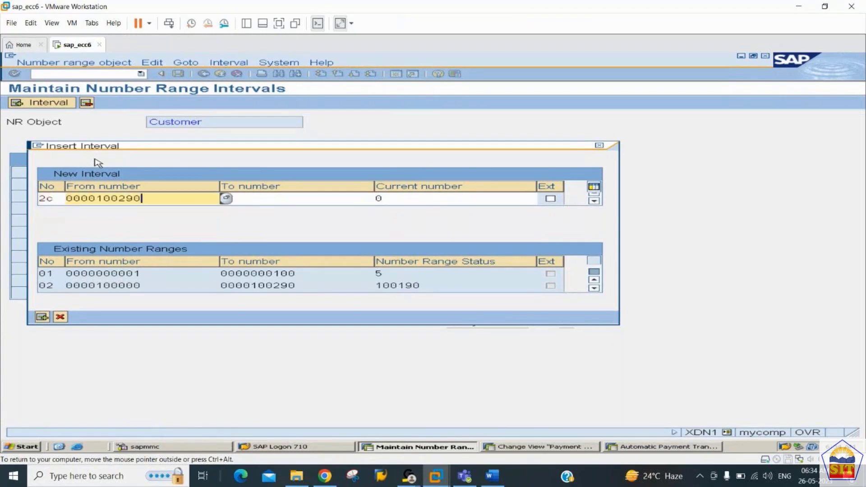
{"action": "key", "text": "BackSpace"}
{"action": "type", "text": "1"}
{"action": "key", "text": "Tab"}
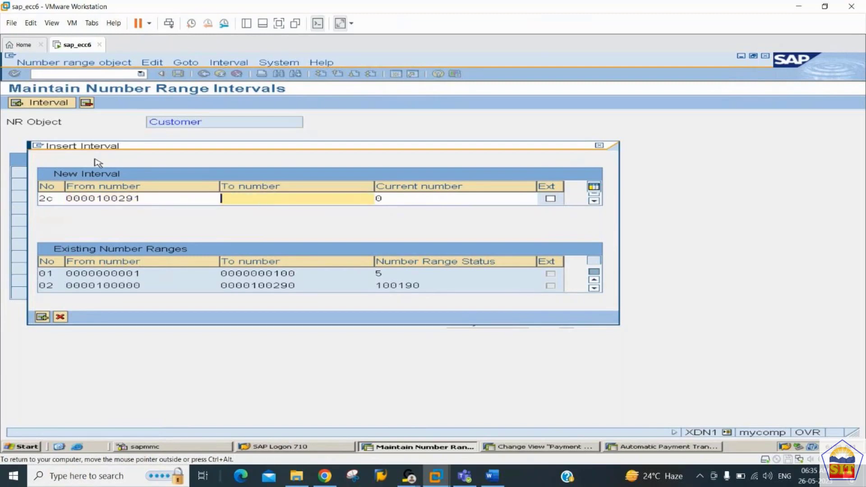
{"action": "key", "text": "ctrl+v"}
{"action": "key", "text": "BackSpace"}
{"action": "key", "text": "BackSpace"}
{"action": "key", "text": "BackSpace"}
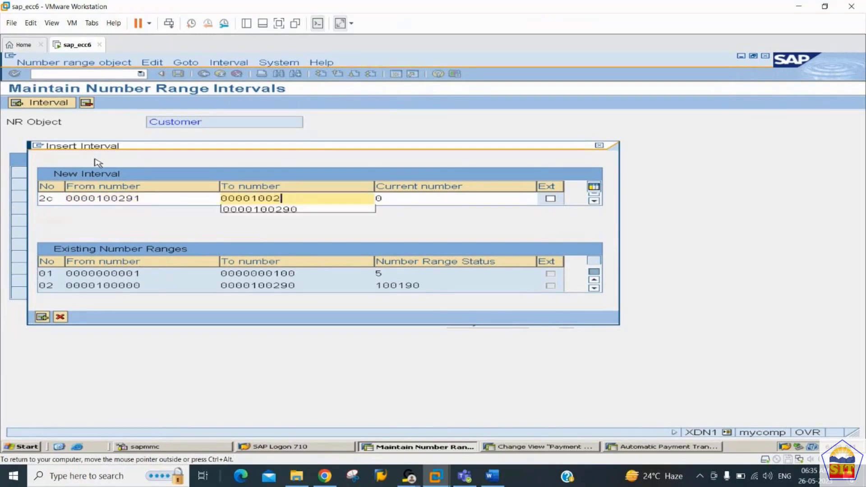
{"action": "type", "text": "300"}
{"action": "key", "text": "Return"}
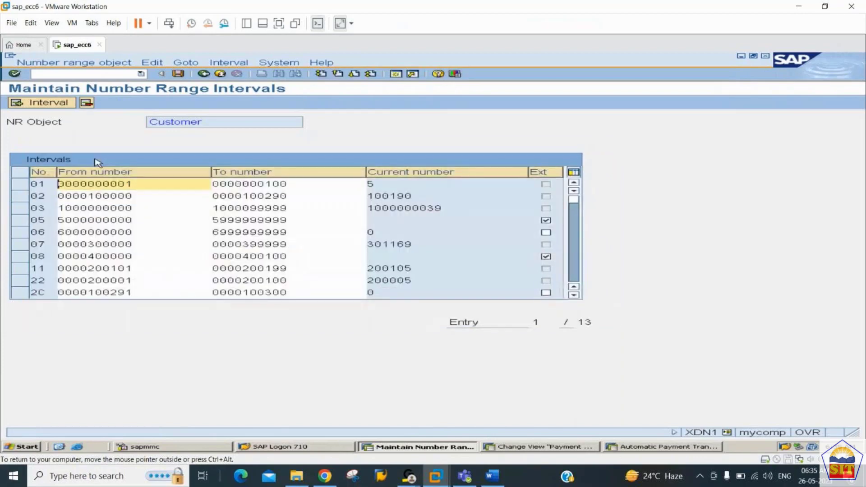
{"action": "key", "text": "ctrl+s"}
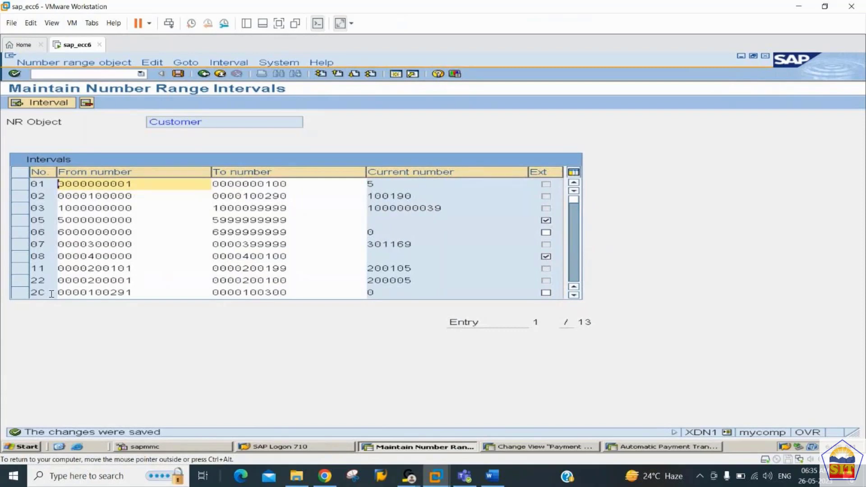
{"action": "left_click", "coordinate": [497, 480]}
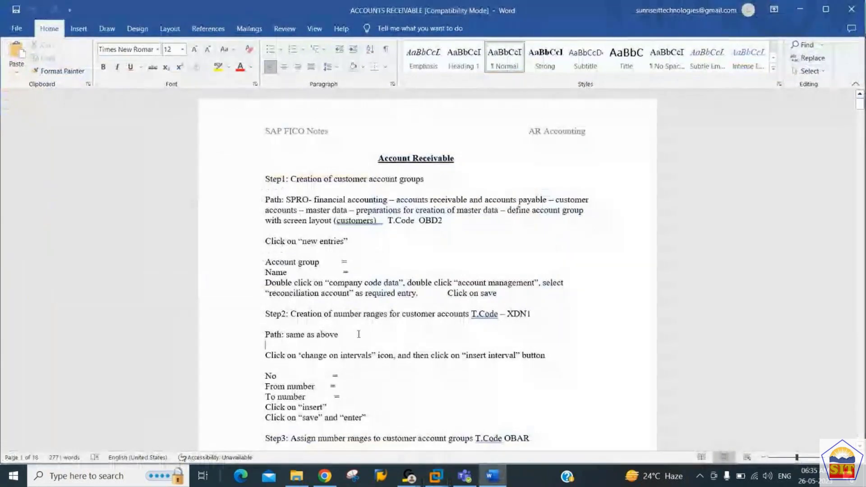
{"action": "scroll", "coordinate": [358, 334], "scroll_direction": "down", "scroll_amount": 4}
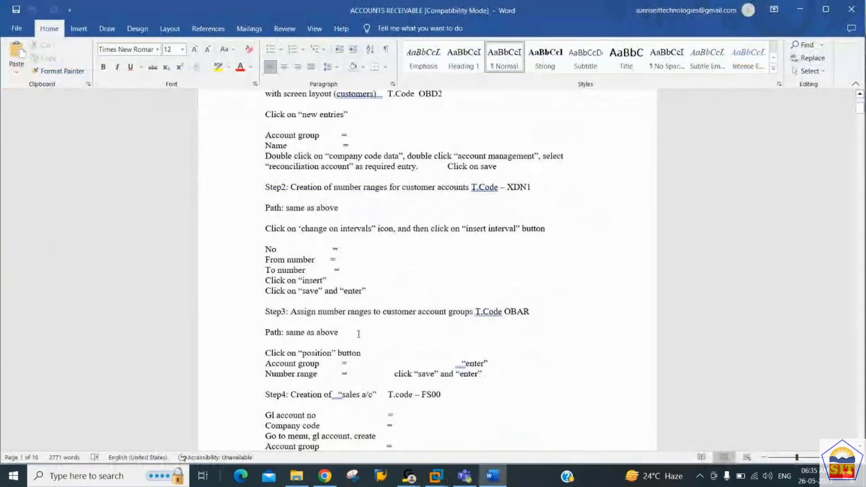
{"action": "key", "text": "alt+Tab"}
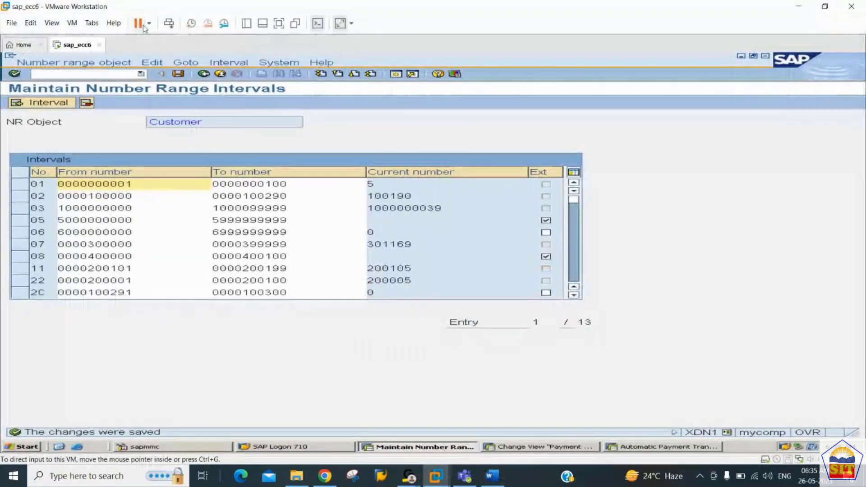
Step: Open the OBAR account group number range assignment overview
{"action": "type", "text": "/n"}
{"action": "key", "text": "Return"}
{"action": "left_click", "coordinate": [78, 74]}
{"action": "type", "text": "/nob"}
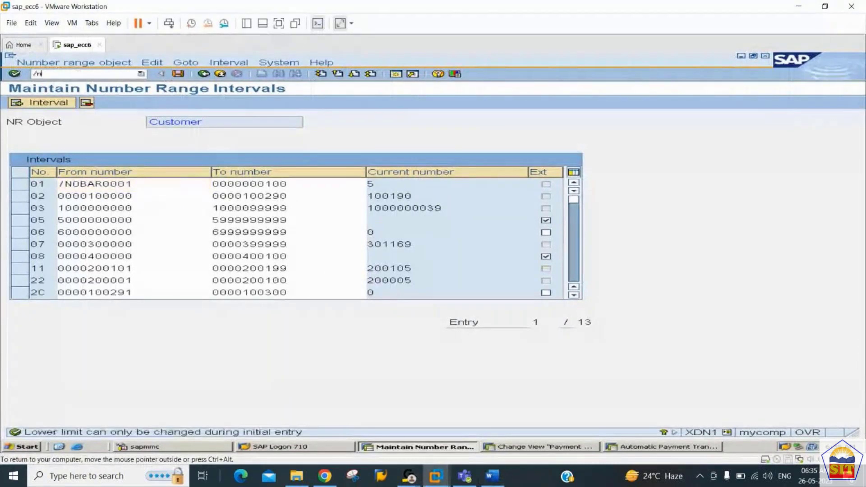
{"action": "type", "text": "ar"}
{"action": "key", "text": "Return"}
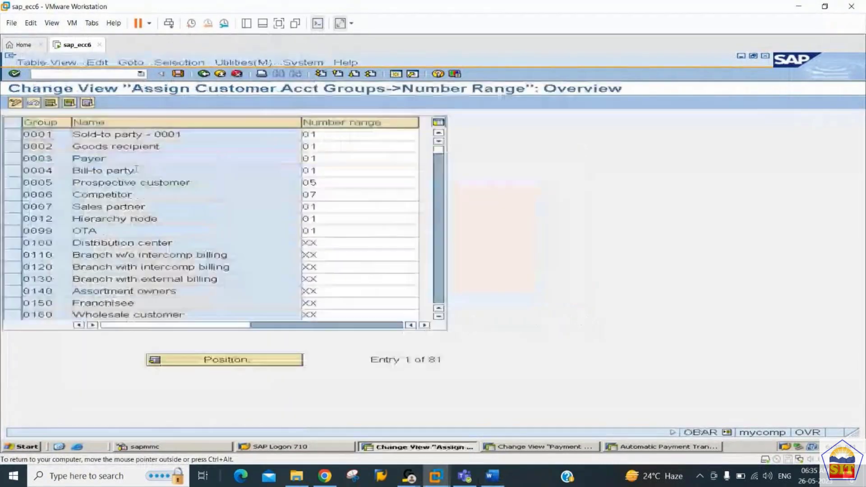
Step: Assign number range 2C to account group 2244 and save the assignment
{"action": "left_click", "coordinate": [237, 361]}
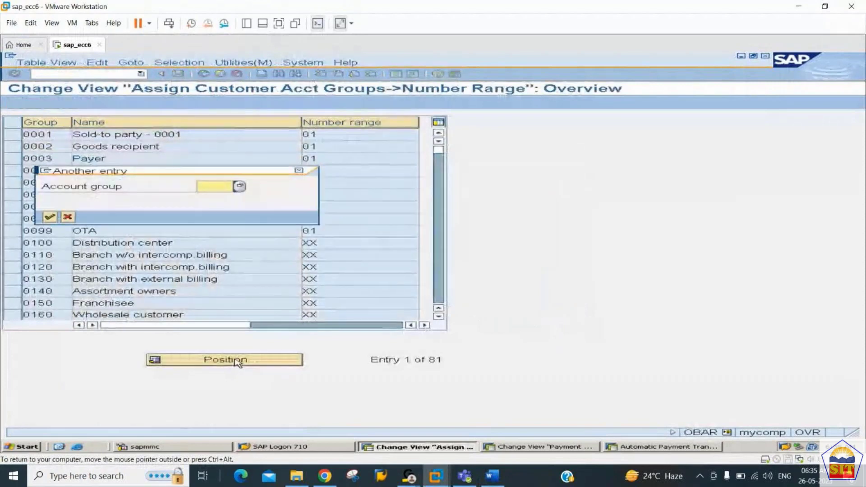
{"action": "type", "text": "2"}
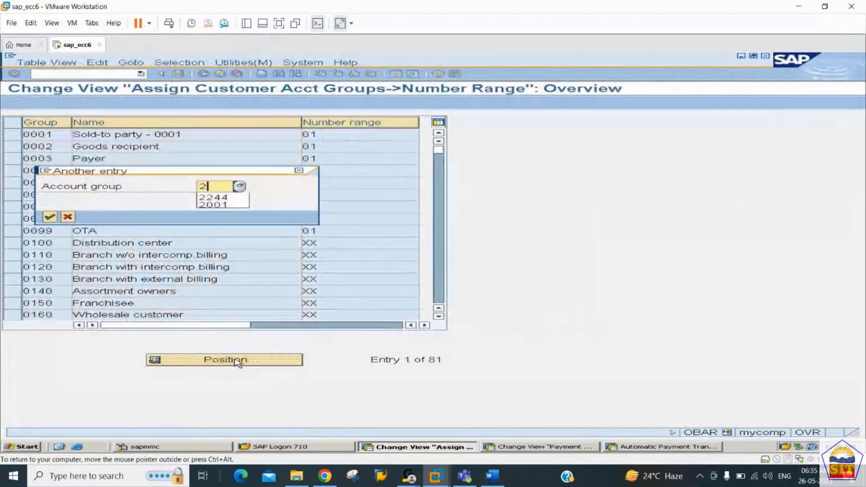
{"action": "type", "text": "244"}
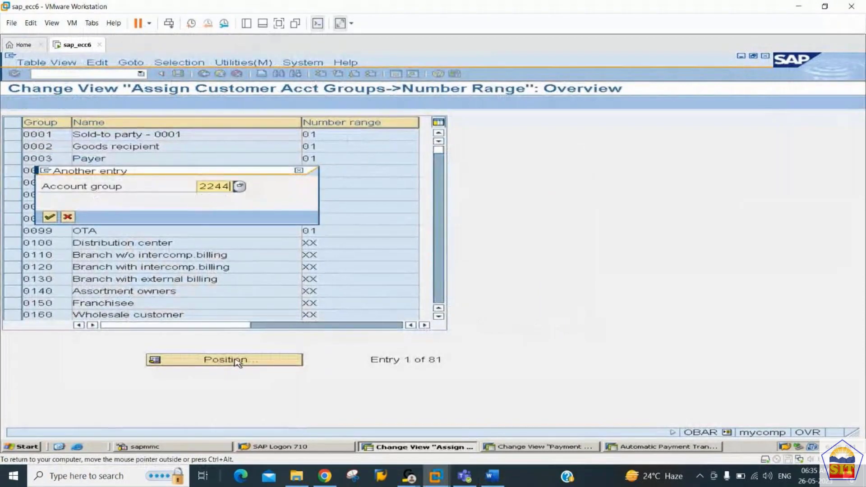
{"action": "key", "text": "Return"}
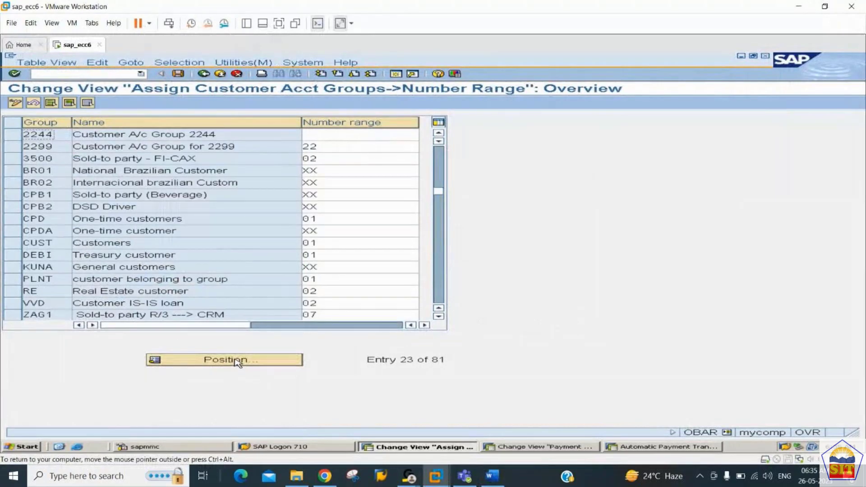
{"action": "key", "text": "Tab"}
{"action": "type", "text": "2"}
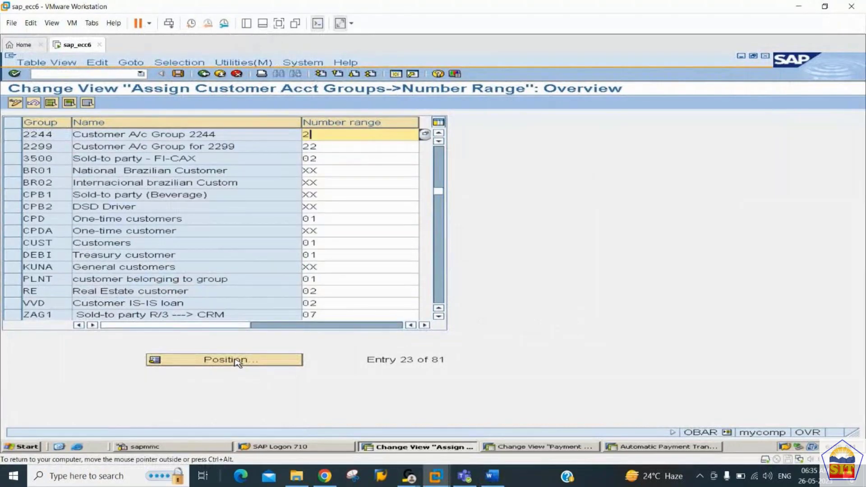
{"action": "type", "text": "c"}
{"action": "key", "text": "Return"}
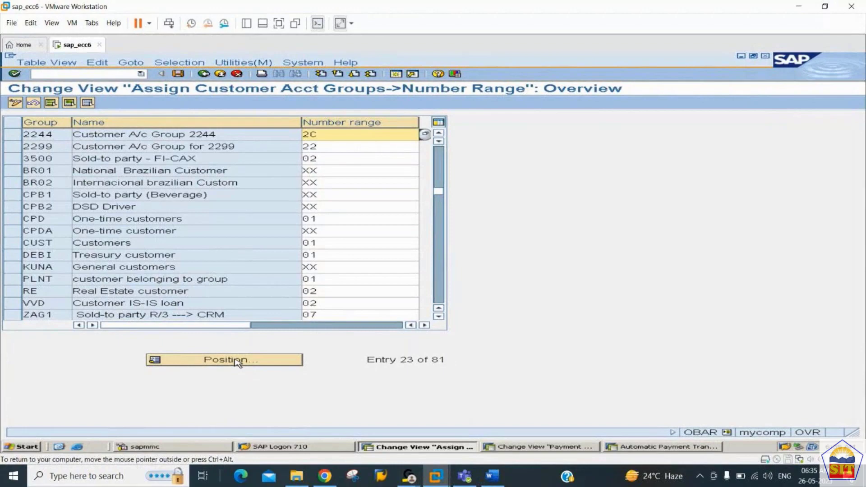
{"action": "key", "text": "ctrl+s"}
{"action": "key", "text": "Return"}
{"action": "left_click", "coordinate": [491, 476]}
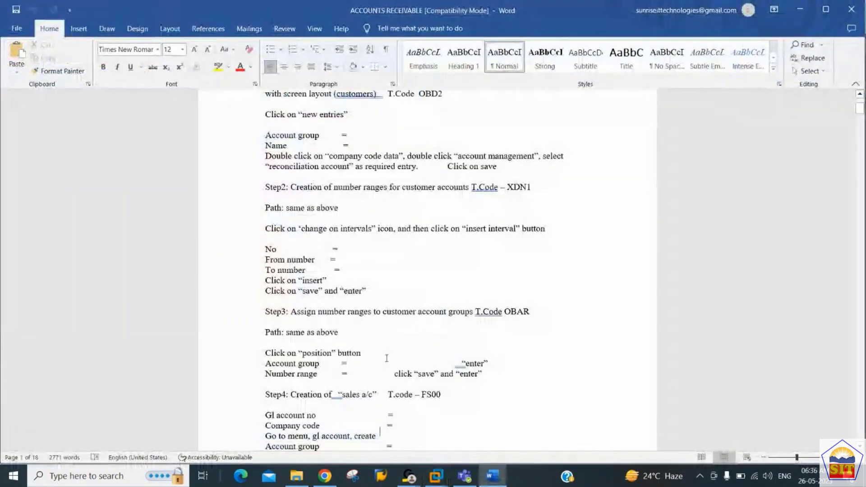
Step: Review the Word notes down to Step4, creating the sales account with FS00, then return to SAP
{"action": "scroll", "coordinate": [387, 358], "scroll_direction": "down", "scroll_amount": 8}
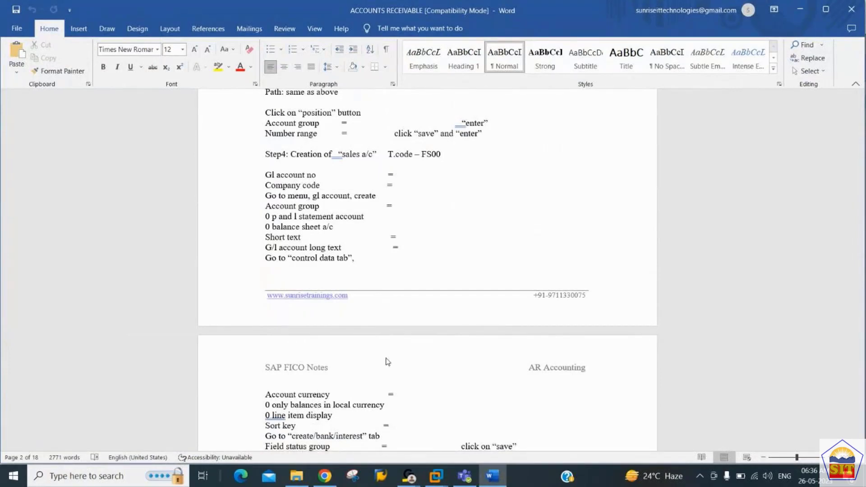
{"action": "key", "text": "Return"}
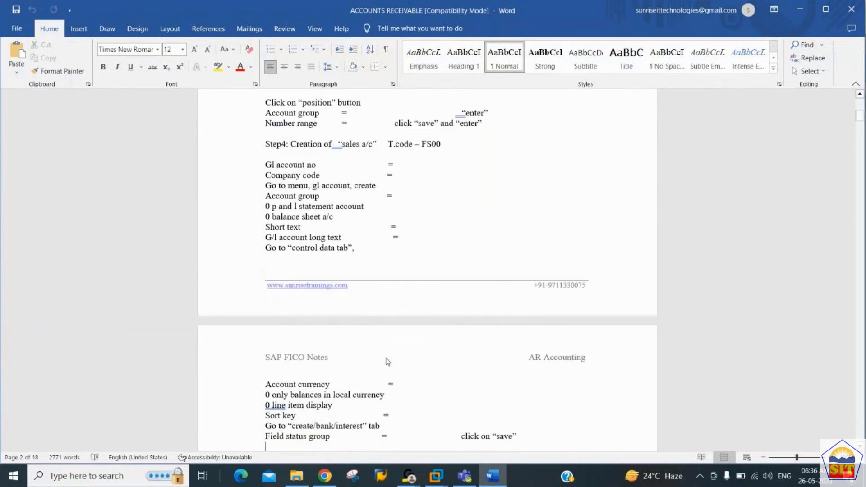
{"action": "key", "text": "Down"}
{"action": "key", "text": "Down"}
{"action": "key", "text": "Down"}
{"action": "key", "text": "Down"}
{"action": "key", "text": "Down"}
{"action": "key", "text": "Down"}
{"action": "key", "text": "Down"}
{"action": "key", "text": "Down"}
{"action": "key", "text": "Down"}
{"action": "key", "text": "Down"}
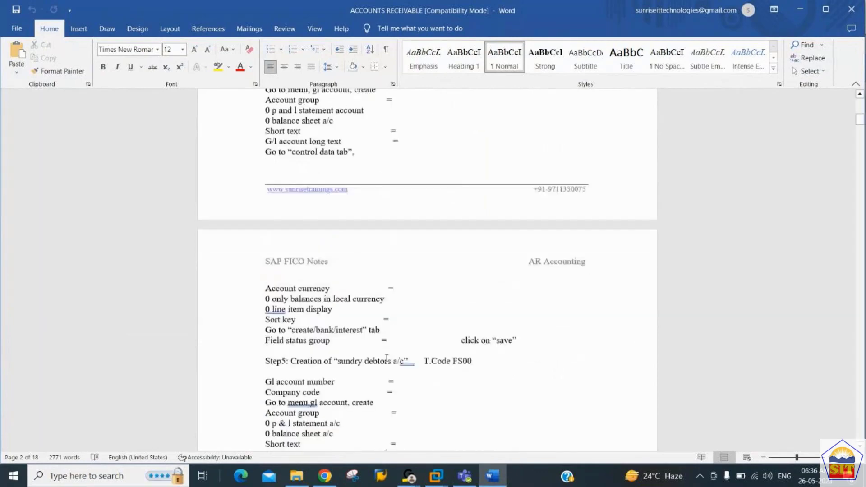
{"action": "key", "text": "Up"}
{"action": "key", "text": "Up"}
{"action": "key", "text": "Up"}
{"action": "key", "text": "Up"}
{"action": "key", "text": "Up"}
{"action": "key", "text": "Up"}
{"action": "key", "text": "Up"}
{"action": "key", "text": "Up"}
{"action": "key", "text": "Up"}
{"action": "key", "text": "Up"}
{"action": "key", "text": "Up"}
{"action": "key", "text": "Up"}
{"action": "key", "text": "Up"}
{"action": "key", "text": "Up"}
{"action": "key", "text": "Up"}
{"action": "key", "text": "Up"}
{"action": "key", "text": "Up"}
{"action": "key", "text": "Up"}
{"action": "key", "text": "Up"}
{"action": "key", "text": "Up"}
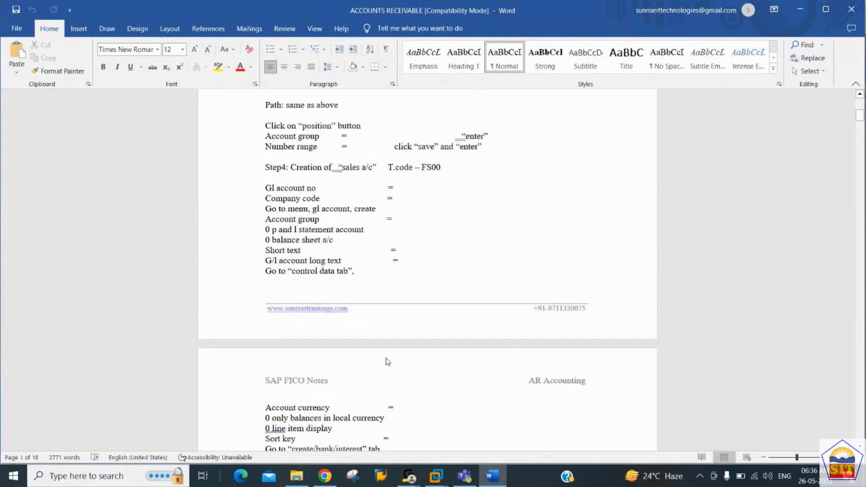
{"action": "key", "text": "Down"}
{"action": "key", "text": "Down"}
{"action": "key", "text": "Down"}
{"action": "key", "text": "Down"}
{"action": "key", "text": "Down"}
{"action": "key", "text": "Down"}
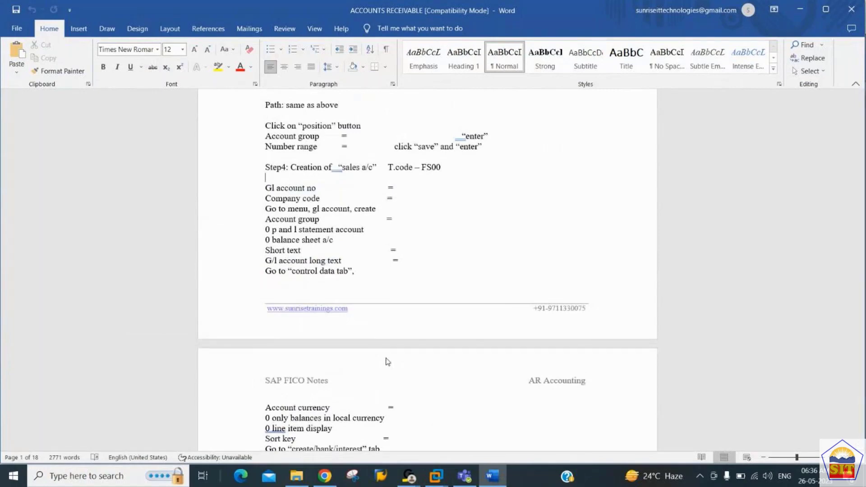
{"action": "key", "text": "Down"}
{"action": "key", "text": "Down"}
{"action": "key", "text": "Down"}
{"action": "key", "text": "Down"}
{"action": "key", "text": "Down"}
{"action": "key", "text": "Down"}
{"action": "key", "text": "Down"}
{"action": "key", "text": "Down"}
{"action": "key", "text": "Down"}
{"action": "key", "text": "Down"}
{"action": "key", "text": "Down"}
{"action": "scroll", "coordinate": [387, 359], "scroll_direction": "down", "scroll_amount": 1}
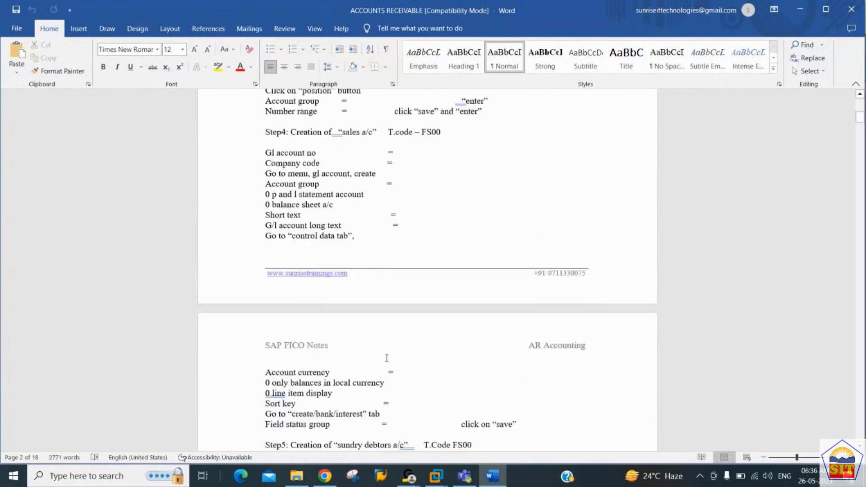
{"action": "key", "text": "Down"}
{"action": "key", "text": "Down"}
{"action": "key", "text": "Down"}
{"action": "key", "text": "Down"}
{"action": "key", "text": "Down"}
{"action": "key", "text": "Down"}
{"action": "key", "text": "Down"}
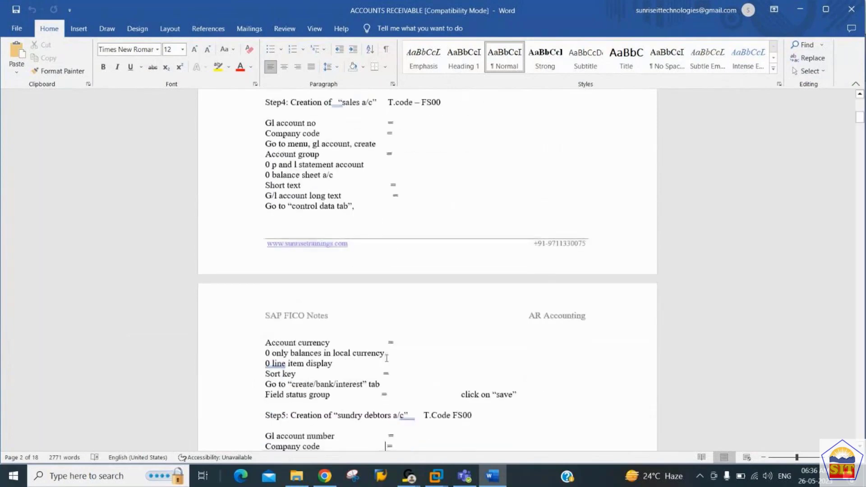
{"action": "key", "text": "Up"}
{"action": "key", "text": "Up"}
{"action": "key", "text": "Up"}
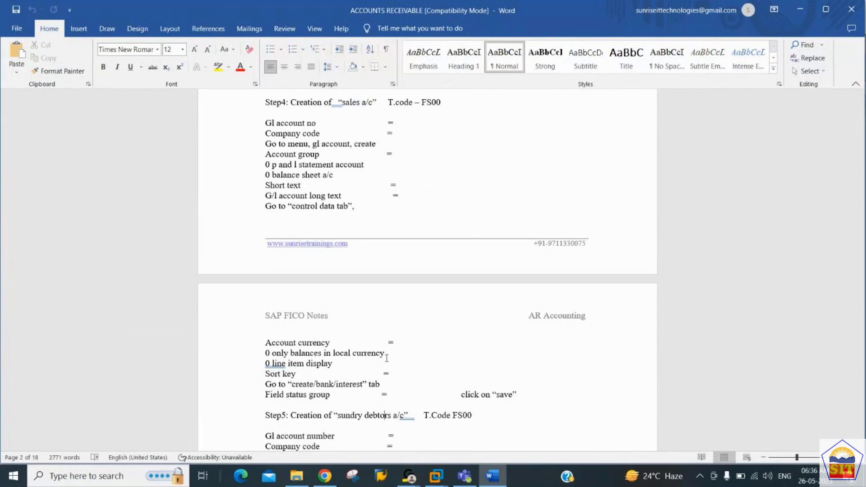
{"action": "key", "text": "Up"}
{"action": "key", "text": "Up"}
{"action": "key", "text": "Up"}
{"action": "key", "text": "Up"}
{"action": "key", "text": "Up"}
{"action": "key", "text": "Up"}
{"action": "key", "text": "Up"}
{"action": "key", "text": "Up"}
{"action": "key", "text": "Up"}
{"action": "key", "text": "Up"}
{"action": "key", "text": "Up"}
{"action": "key", "text": "Up"}
{"action": "key", "text": "Up"}
{"action": "key", "text": "Up"}
{"action": "key", "text": "Up"}
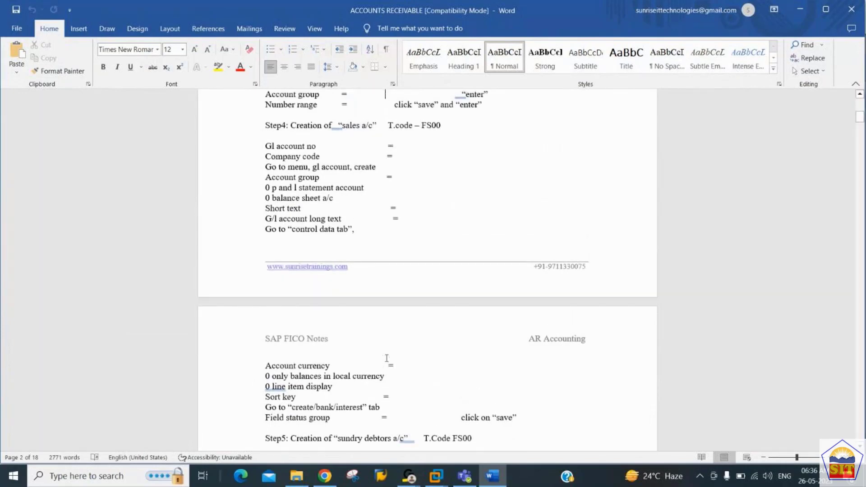
{"action": "key", "text": "Down"}
{"action": "key", "text": "Down"}
{"action": "key", "text": "alt+Tab"}
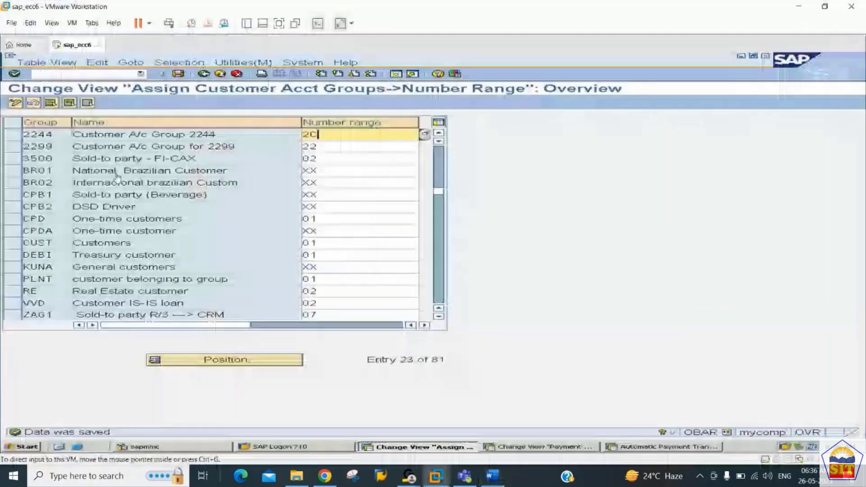
Step: Launch the G/L account master transaction and enter account 300000 for company code 2244
{"action": "left_click", "coordinate": [101, 74]}
{"action": "type", "text": "/noba3"}
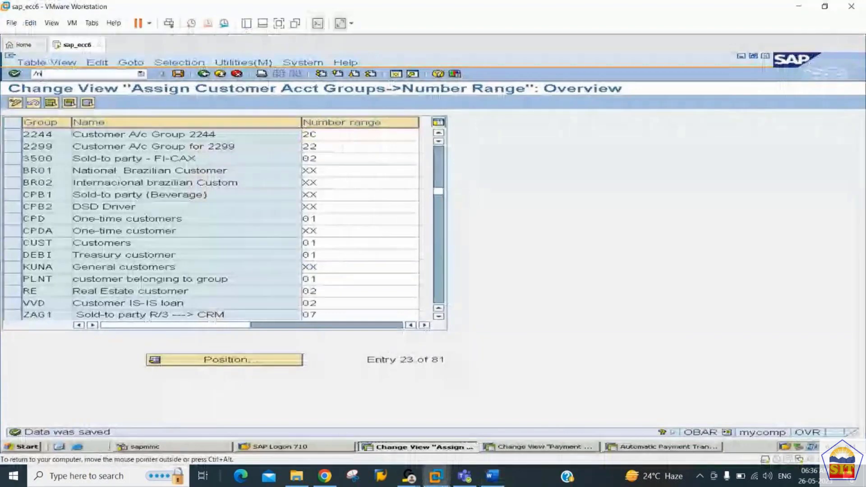
{"action": "key", "text": "Return"}
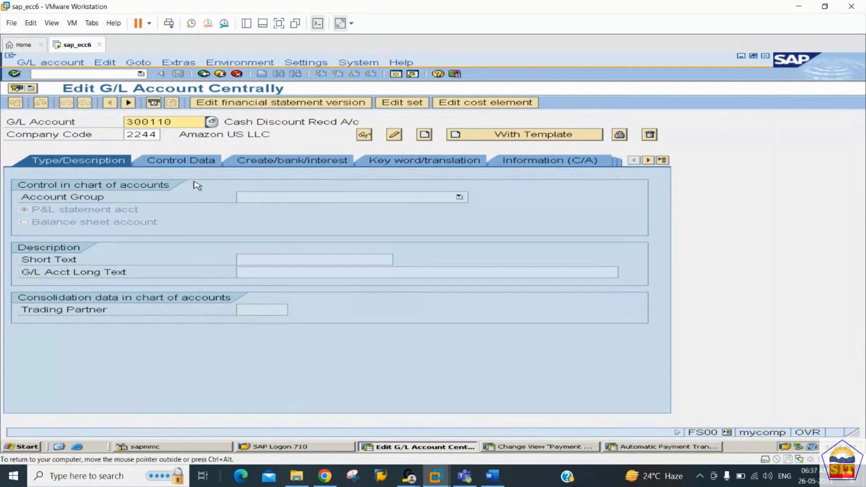
{"action": "type", "text": "300000"}
{"action": "key", "text": "Tab"}
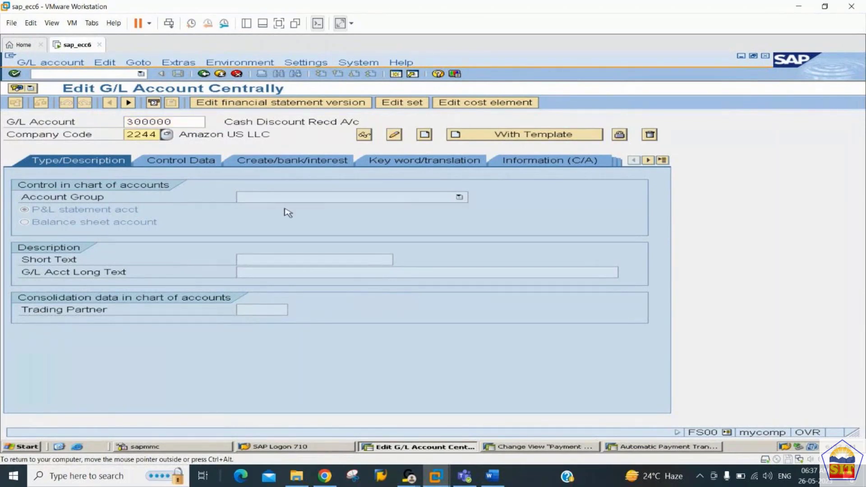
Step: Start creating account 300000 in the INCM Income A/c Group
{"action": "left_click", "coordinate": [426, 136]}
{"action": "left_click", "coordinate": [380, 199]}
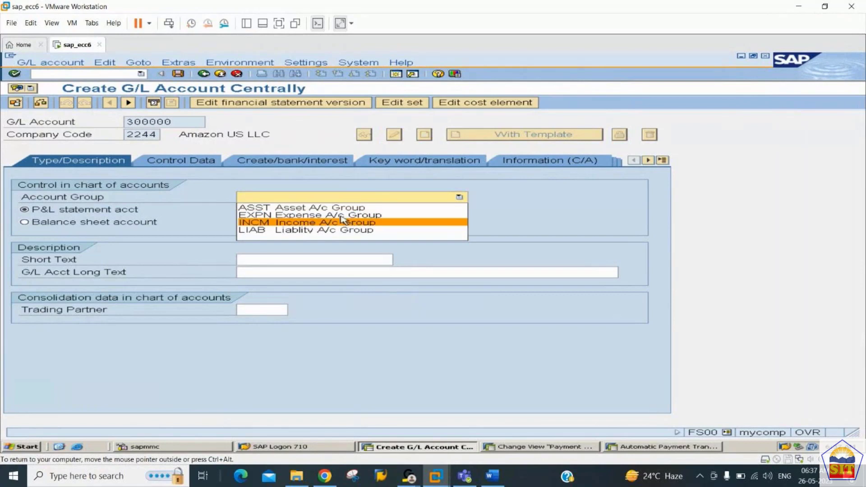
{"action": "left_click", "coordinate": [326, 222]}
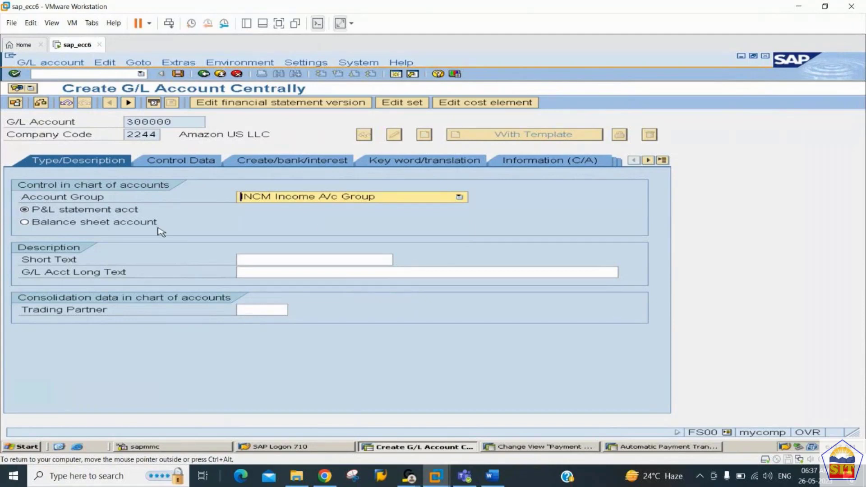
Step: Enter 'Sales A/c' as both the short text and the long text
{"action": "left_click", "coordinate": [278, 260]}
{"action": "key", "text": "Return"}
{"action": "left_click", "coordinate": [278, 261]}
{"action": "type", "text": "Sa"}
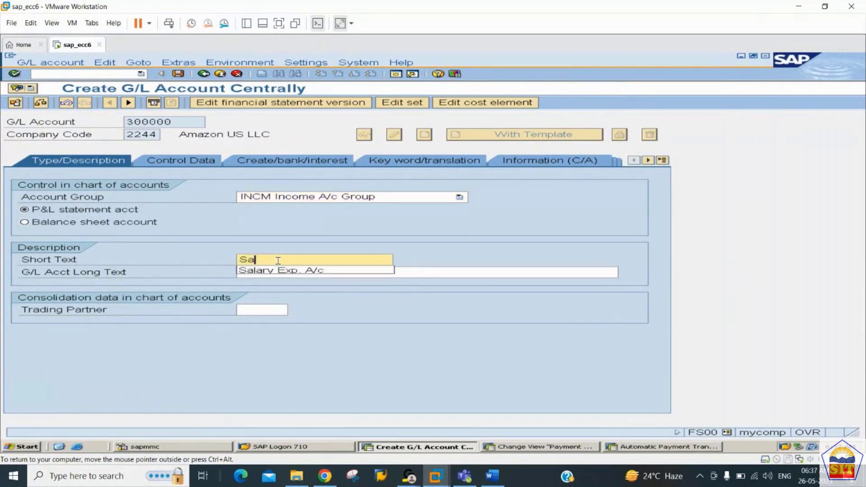
{"action": "type", "text": "les A/c"}
{"action": "key", "text": "Tab"}
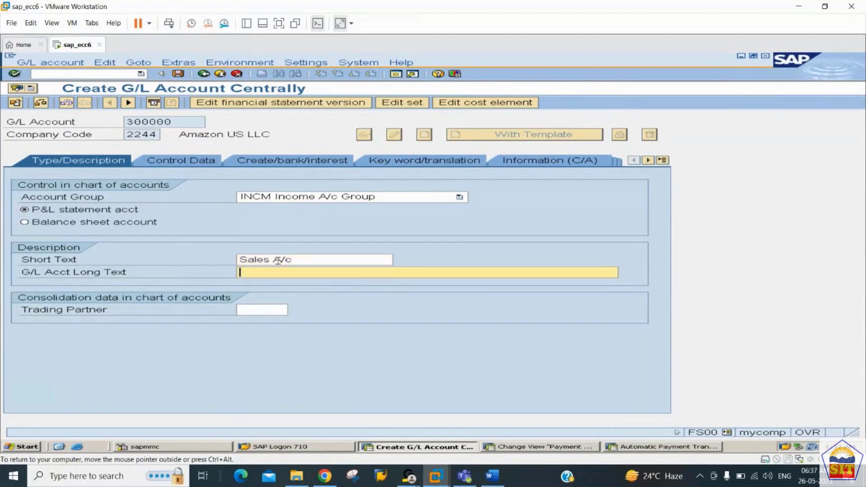
{"action": "type", "text": "Sale"}
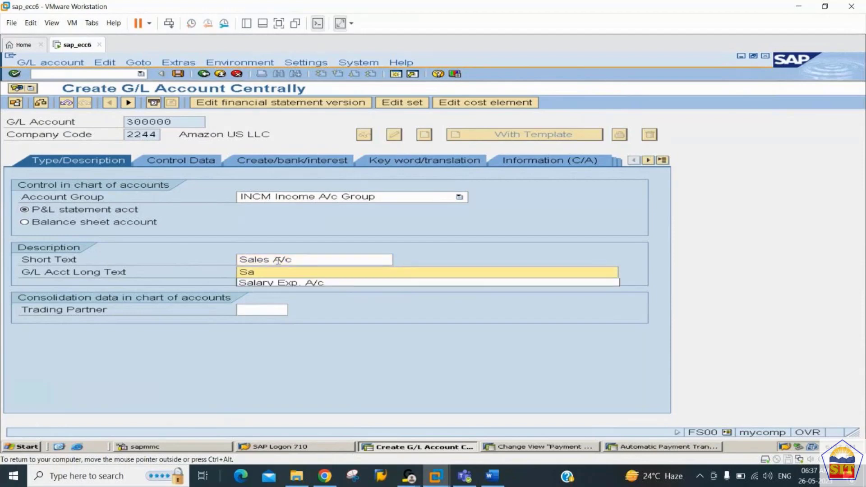
{"action": "type", "text": "s A/c"}
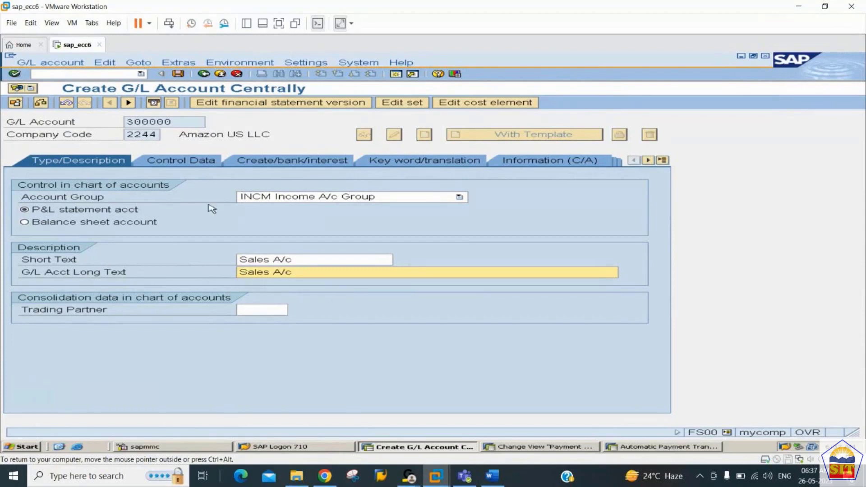
Step: On Control Data, keep balances only in local currency, enable line item display, and use sort key 001
{"action": "left_click", "coordinate": [212, 161]}
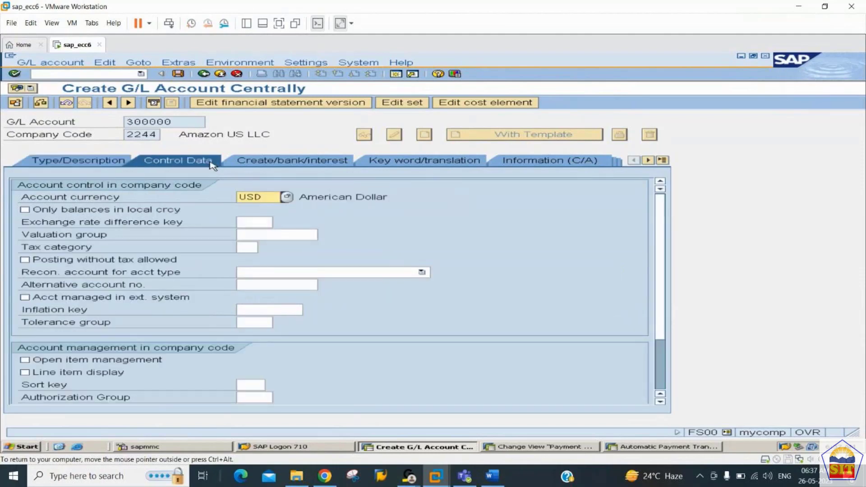
{"action": "left_click", "coordinate": [116, 213]}
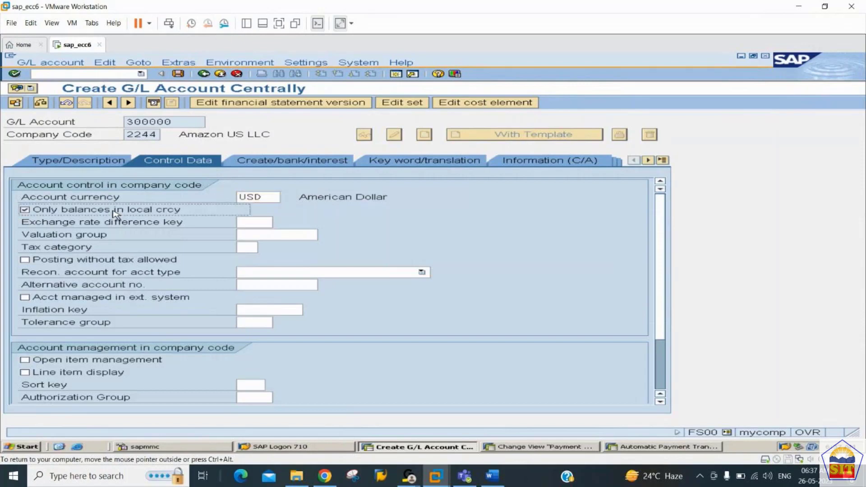
{"action": "left_click", "coordinate": [94, 376]}
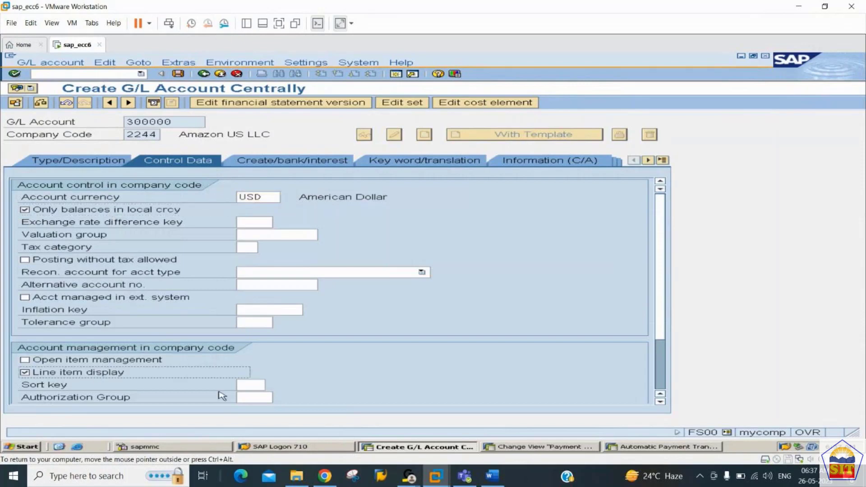
{"action": "left_click", "coordinate": [247, 384]}
{"action": "type", "text": "001"}
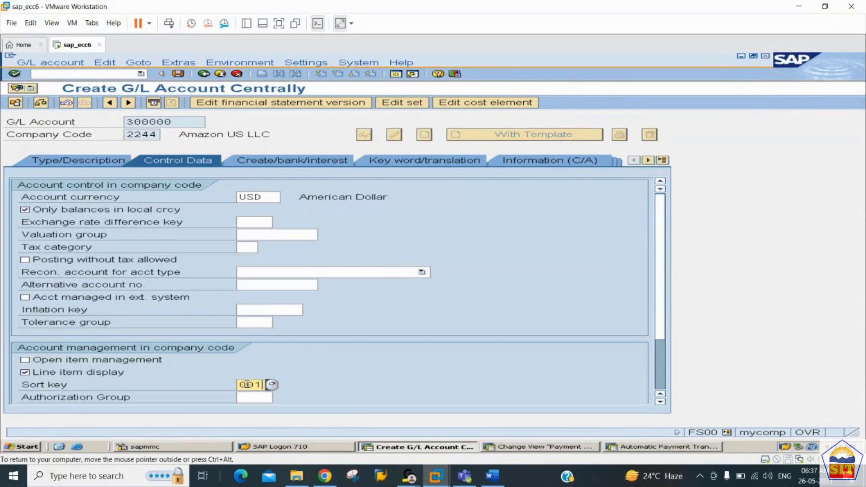
{"action": "key", "text": "Return"}
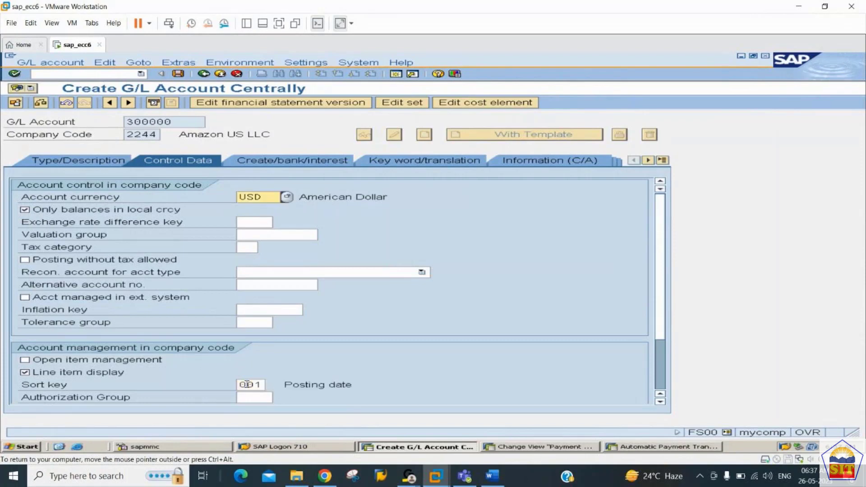
{"action": "left_click", "coordinate": [302, 162]}
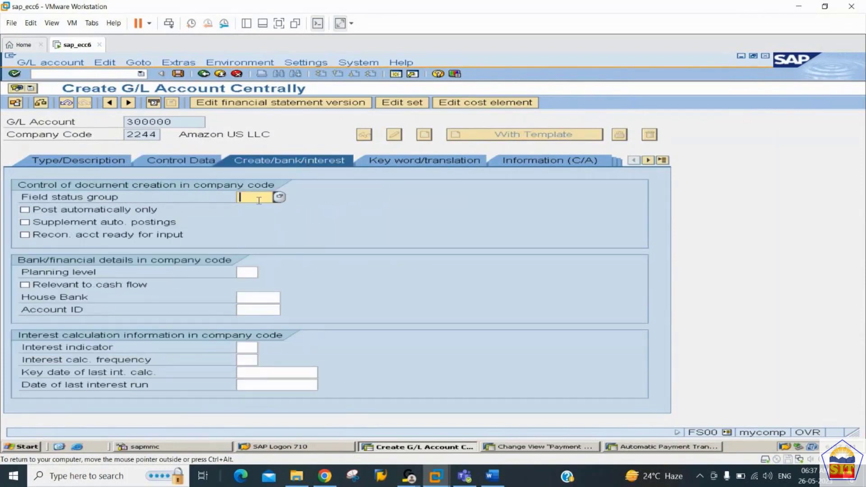
Step: Assign field status group G029 Revenue accounts, save account 300000, and enter next account 100110
{"action": "left_click", "coordinate": [280, 197]}
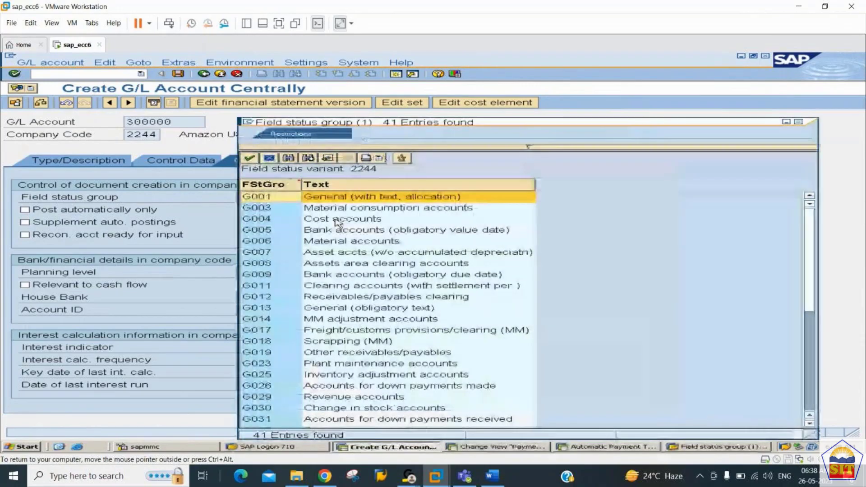
{"action": "left_click", "coordinate": [288, 158]}
{"action": "type", "text": "revenue"}
{"action": "key", "text": "Return"}
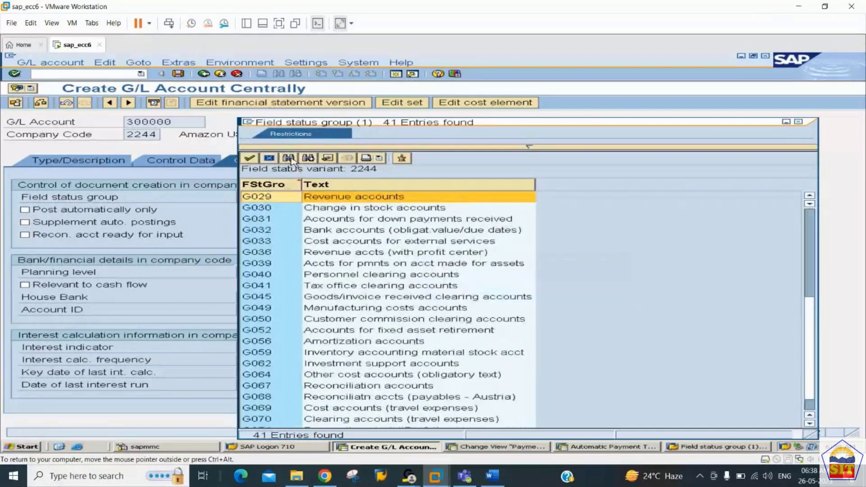
{"action": "double_click", "coordinate": [318, 197]}
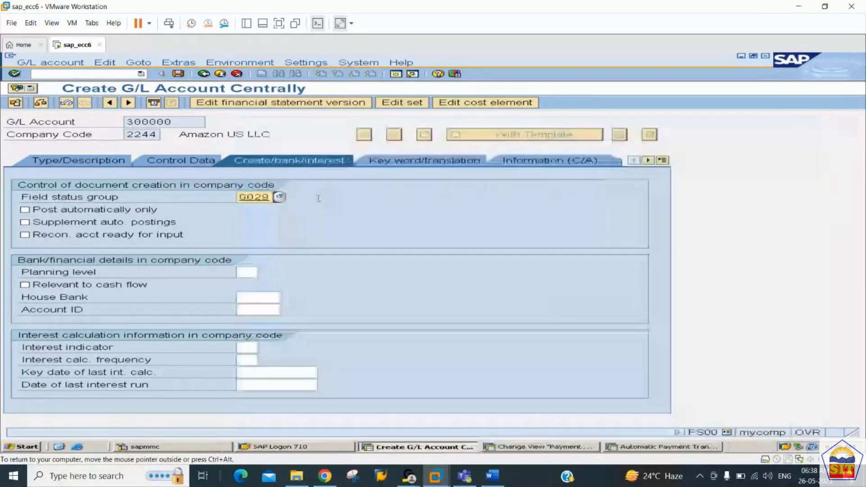
{"action": "key", "text": "ctrl+s"}
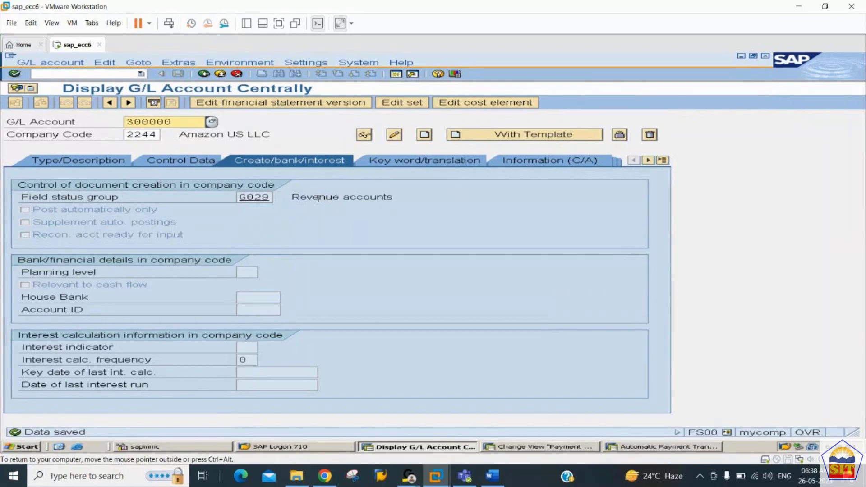
{"action": "type", "text": "100110"}
Step: Try creating account 100110 with the ASST Asset A/c Group
{"action": "key", "text": "F5"}
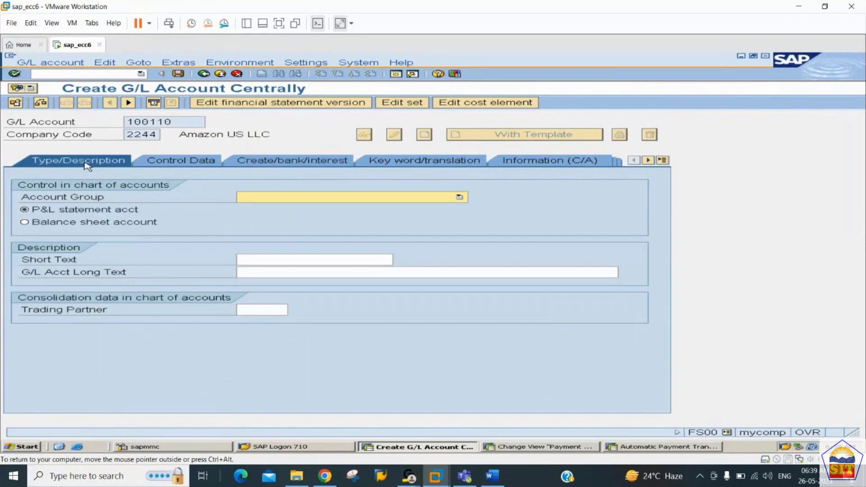
{"action": "left_click", "coordinate": [272, 200]}
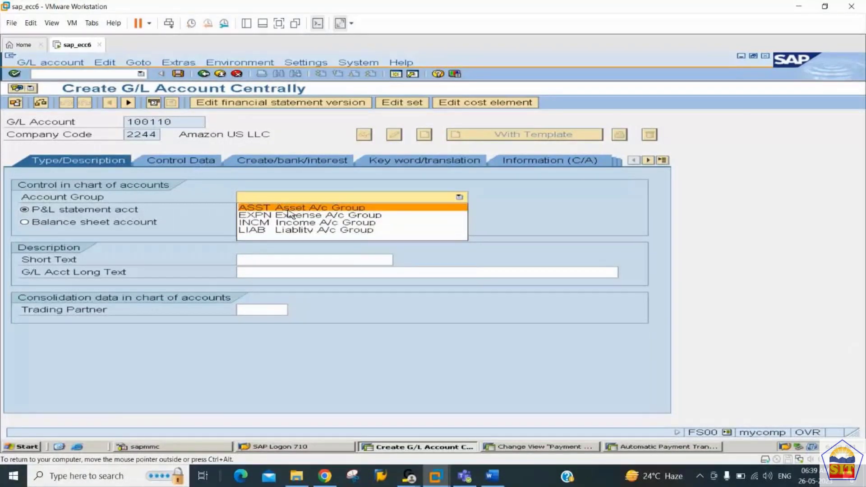
{"action": "left_click", "coordinate": [288, 209]}
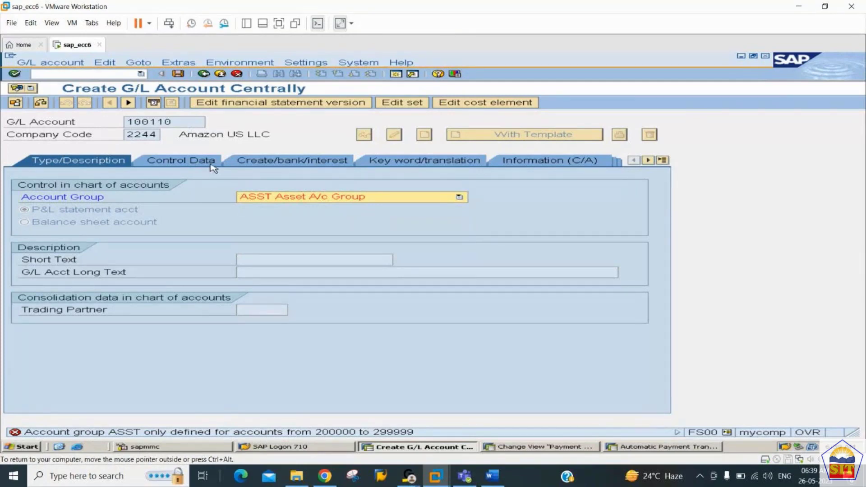
Step: Restart with /nfs00, discarding the entries, and change the account number to 200110
{"action": "left_click", "coordinate": [95, 73]}
{"action": "type", "text": "/nfs00"}
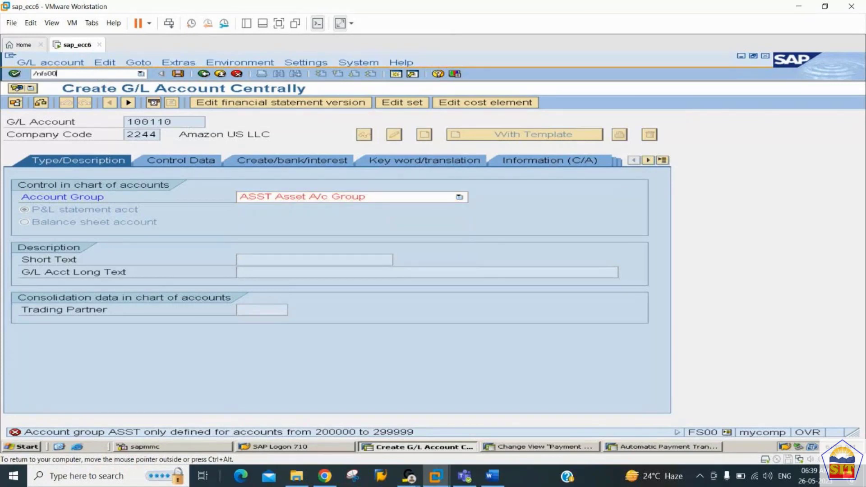
{"action": "key", "text": "Return"}
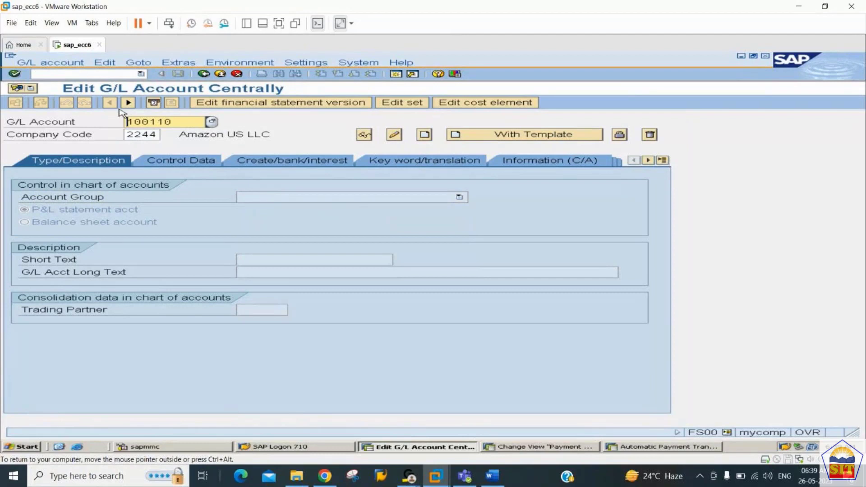
{"action": "type", "text": "2"}
Step: Create account 200110 as an ASST Asset A/c Group balance sheet account
{"action": "left_click", "coordinate": [426, 136]}
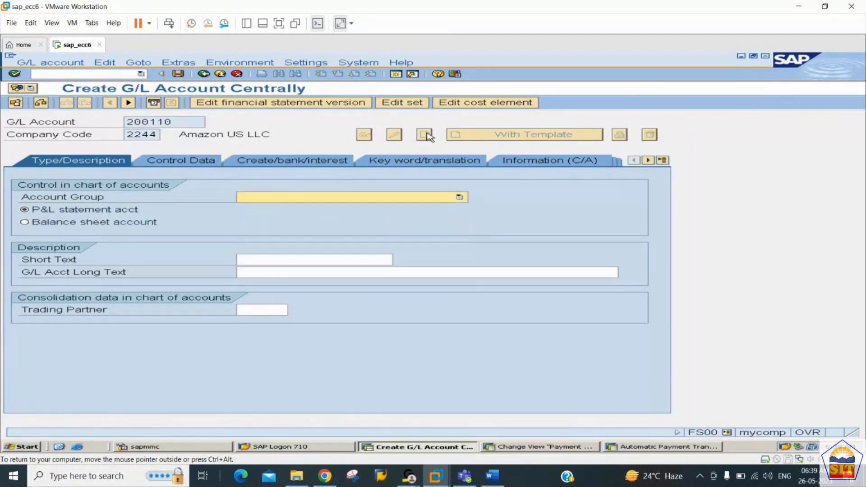
{"action": "left_click", "coordinate": [378, 198]}
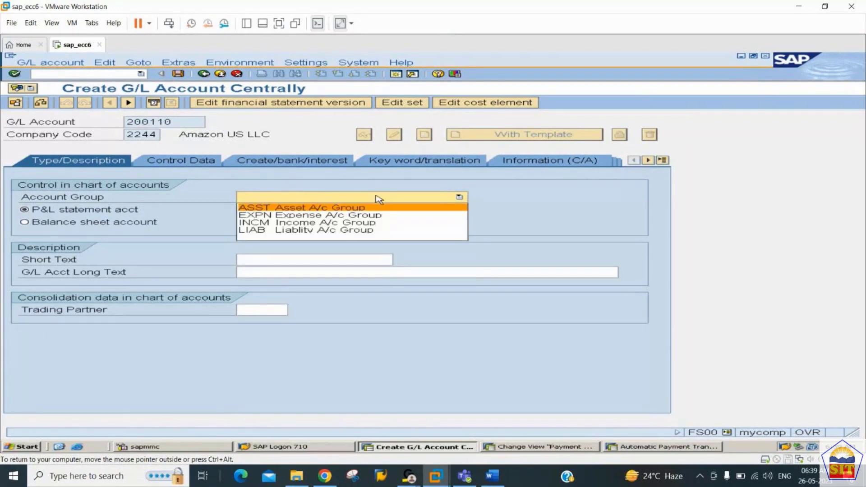
{"action": "left_click", "coordinate": [301, 208]}
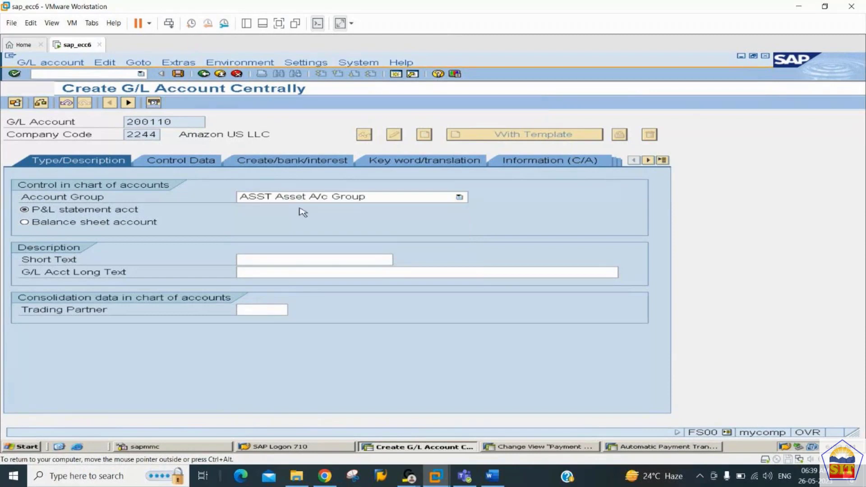
{"action": "left_click", "coordinate": [134, 226]}
Step: Enter 'Sr. Debtors A/c' as the short text and copy it into the long text
{"action": "left_click", "coordinate": [273, 261]}
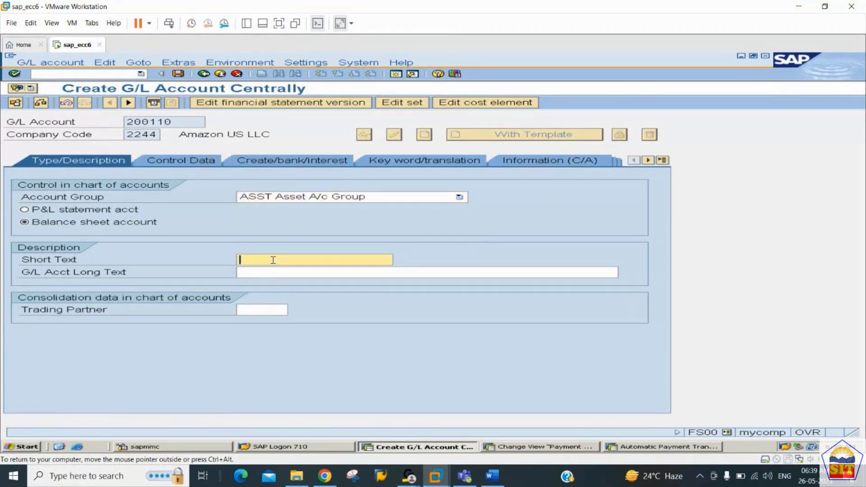
{"action": "type", "text": "Sr. Debtors A/c"}
{"action": "key", "text": "ctrl+a"}
{"action": "key", "text": "ctrl+c"}
{"action": "key", "text": "Tab"}
{"action": "key", "text": "ctrl+v"}
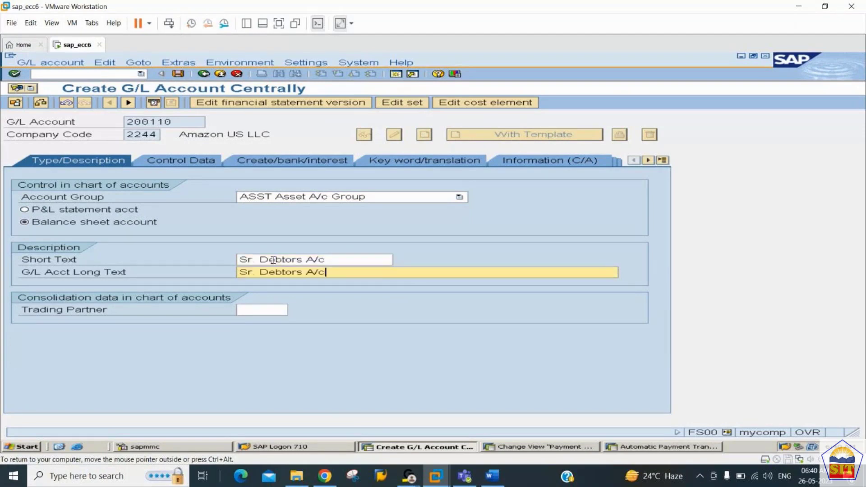
{"action": "left_click", "coordinate": [194, 161]}
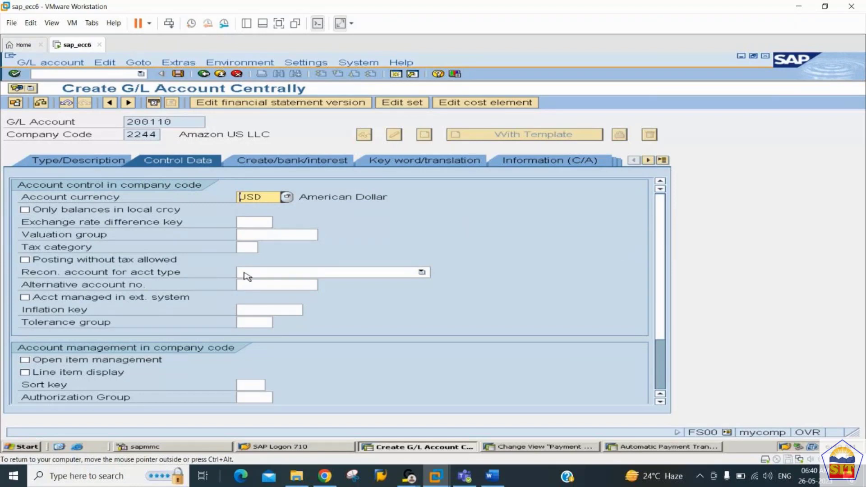
Step: Make 200110 a D Customers reconciliation account with line item display and sort key 001
{"action": "left_click", "coordinate": [264, 276]}
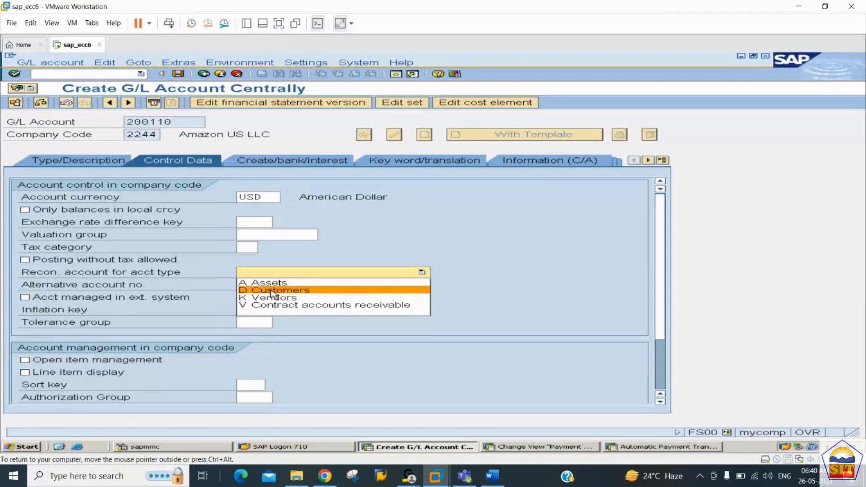
{"action": "left_click", "coordinate": [272, 291]}
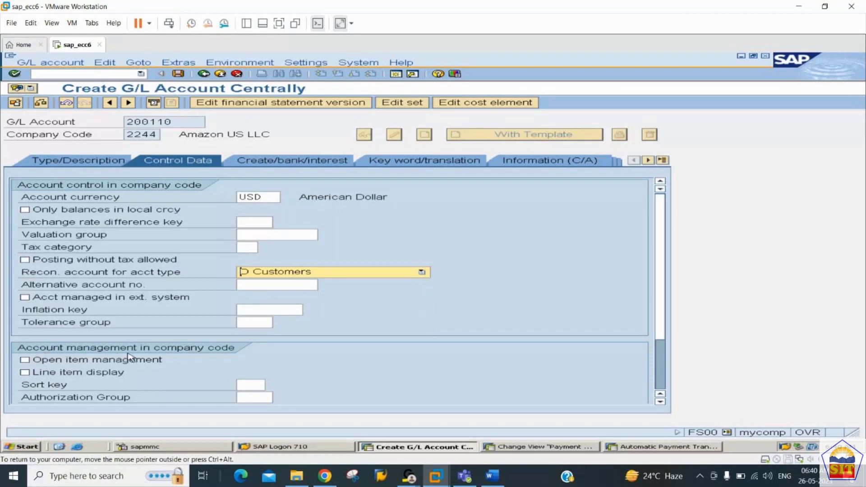
{"action": "left_click", "coordinate": [75, 375]}
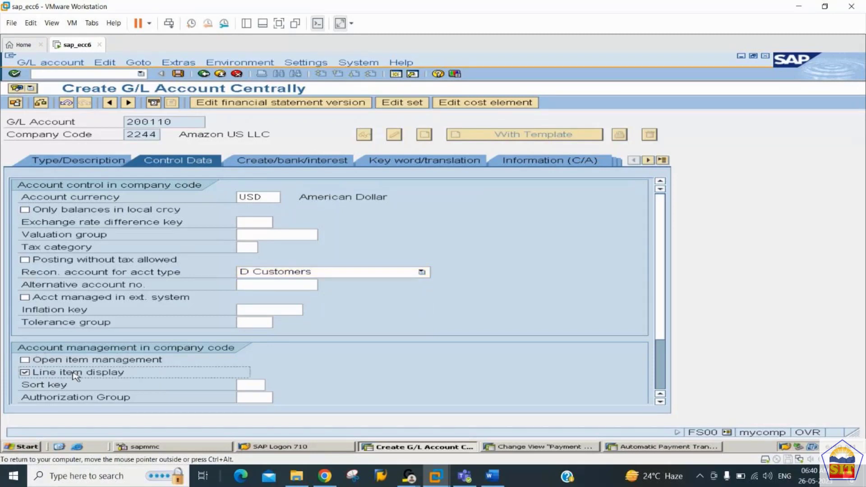
{"action": "left_click", "coordinate": [246, 384]}
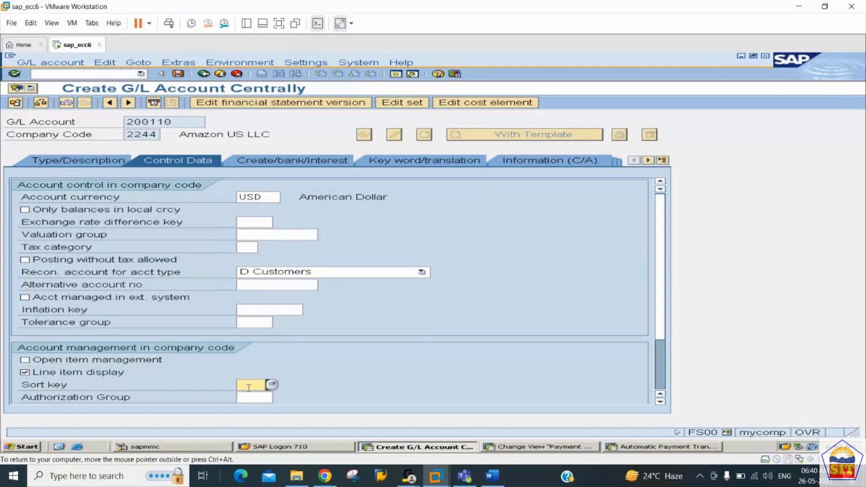
{"action": "type", "text": "001"}
{"action": "key", "text": "Return"}
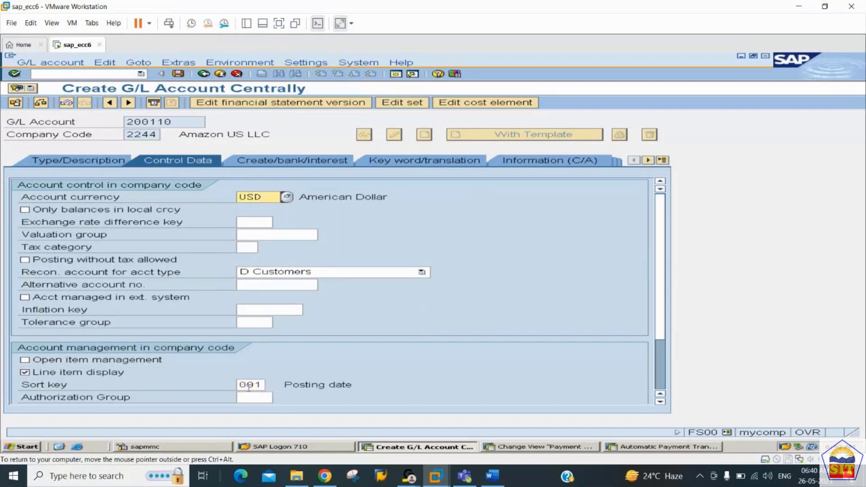
{"action": "left_click", "coordinate": [289, 163]}
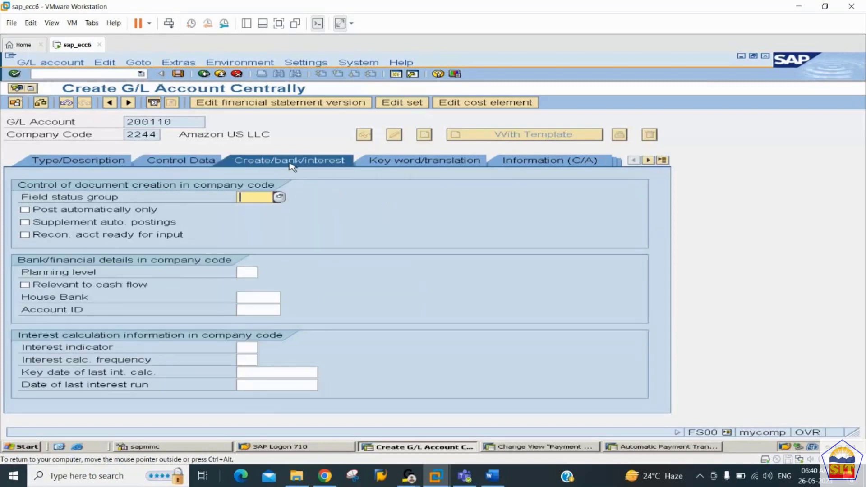
Step: Assign field status group G067 Reconciliation accounts and save account 200110
{"action": "left_click", "coordinate": [279, 197]}
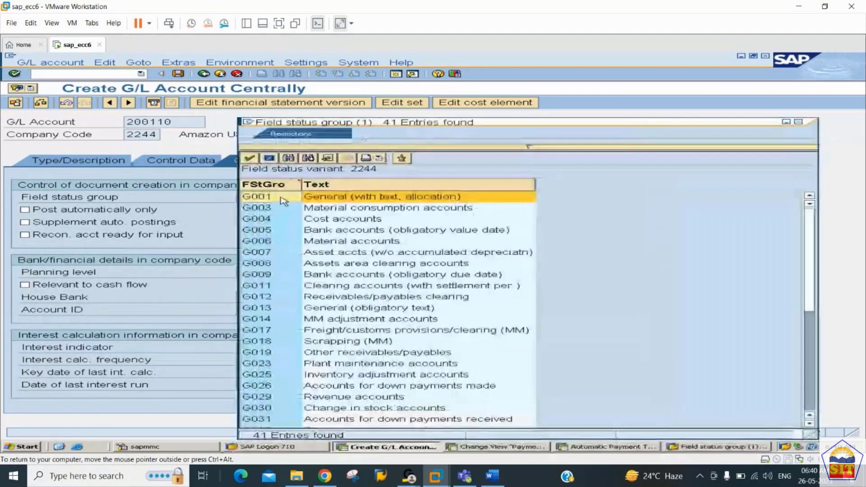
{"action": "left_click", "coordinate": [290, 158]}
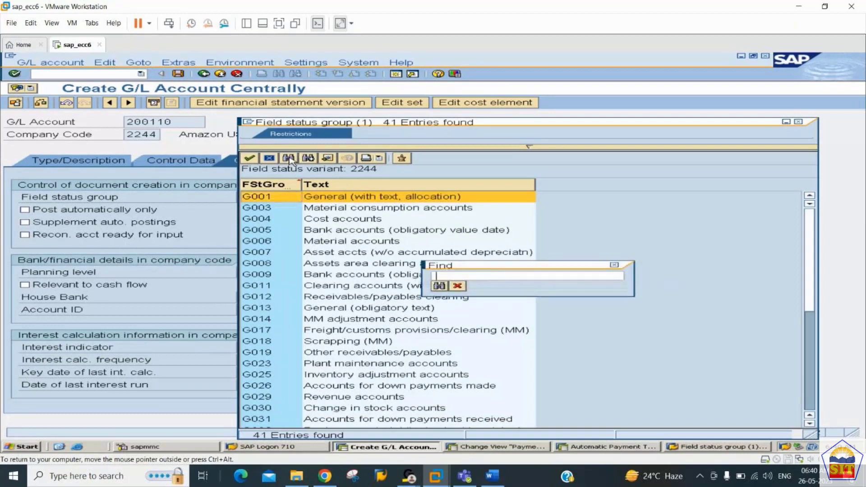
{"action": "type", "text": "g067"}
{"action": "key", "text": "Return"}
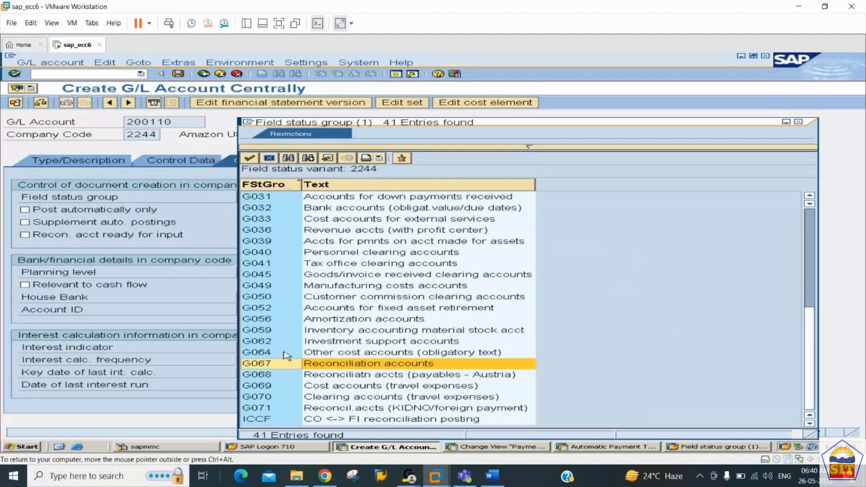
{"action": "double_click", "coordinate": [321, 367]}
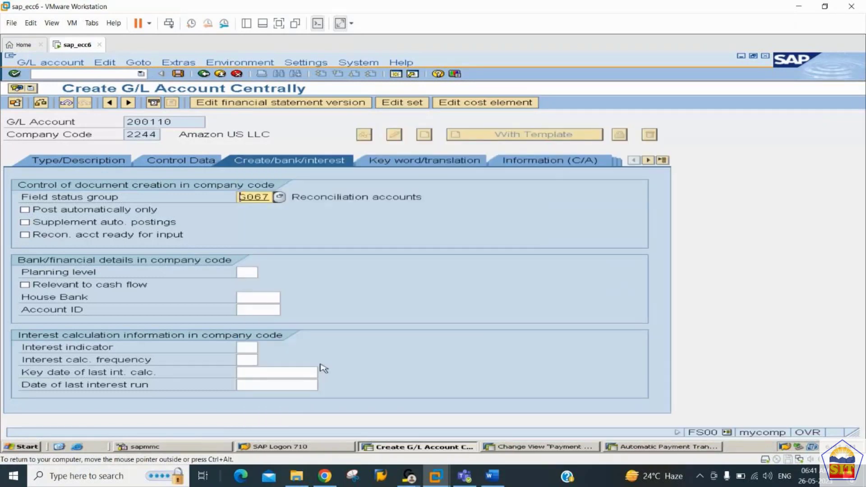
{"action": "key", "text": "ctrl+s"}
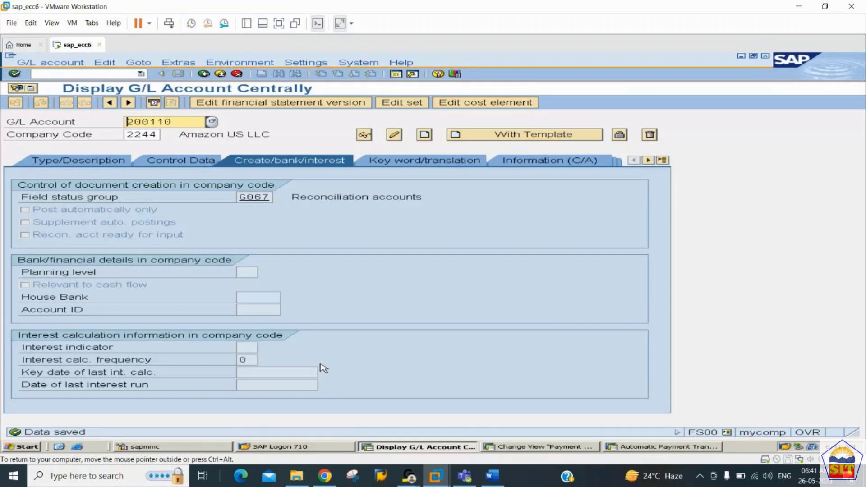
{"action": "left_click", "coordinate": [492, 475]}
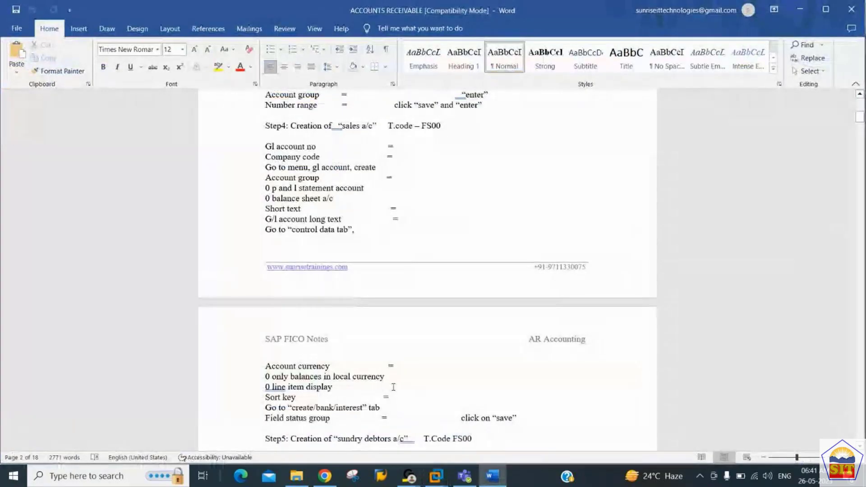
Step: Scroll the Word ACCOUNTS RECEIVABLE notes to Step 6 (XD01), then return to SAP
{"action": "scroll", "coordinate": [393, 386], "scroll_direction": "down", "scroll_amount": 4}
{"action": "scroll", "coordinate": [393, 387], "scroll_direction": "down", "scroll_amount": 6}
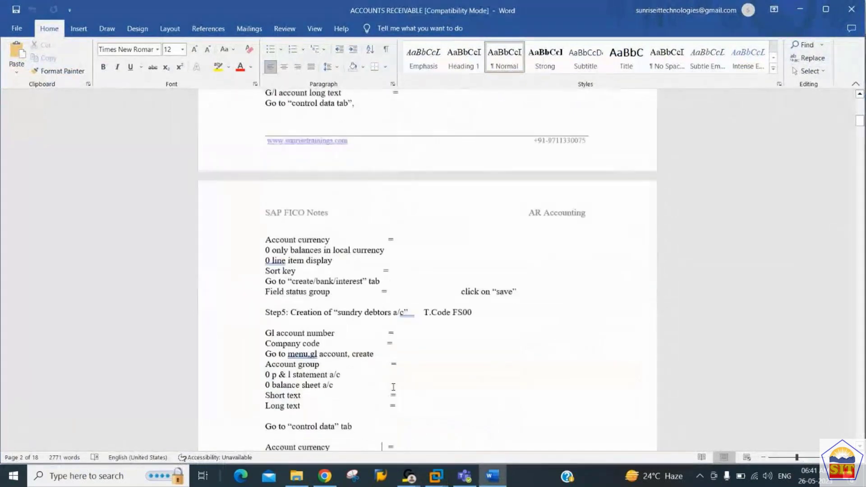
{"action": "scroll", "coordinate": [394, 387], "scroll_direction": "down", "scroll_amount": 8}
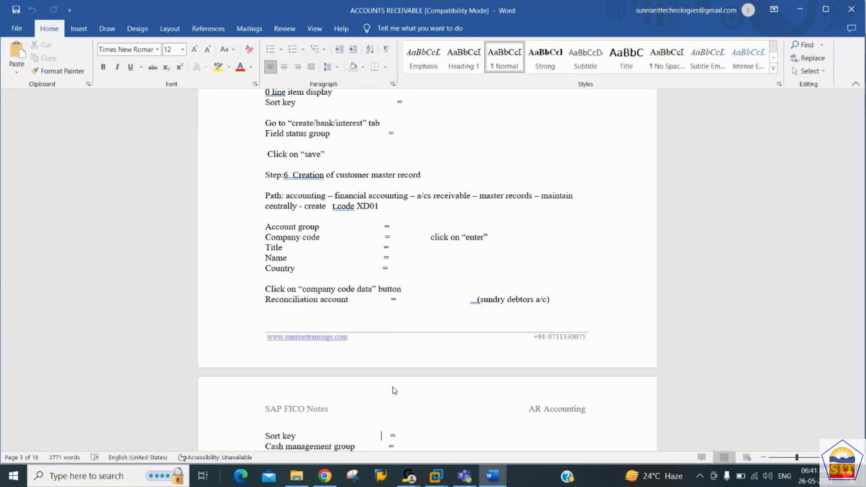
{"action": "scroll", "coordinate": [394, 389], "scroll_direction": "up", "scroll_amount": 4}
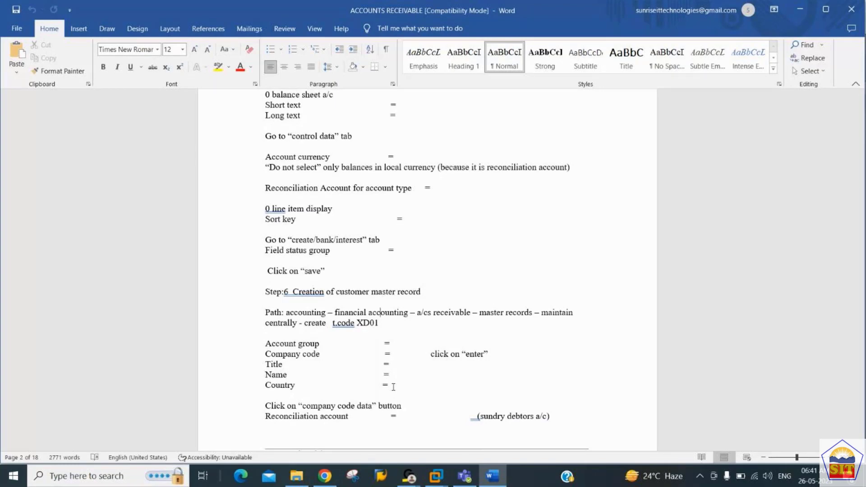
{"action": "key", "text": "Down"}
{"action": "key", "text": "Down"}
{"action": "key", "text": "Down"}
{"action": "key", "text": "Down"}
{"action": "key", "text": "Down"}
{"action": "key", "text": "Down"}
{"action": "key", "text": "Down"}
{"action": "key", "text": "Down"}
{"action": "key", "text": "Down"}
{"action": "scroll", "coordinate": [393, 387], "scroll_direction": "down", "scroll_amount": 3}
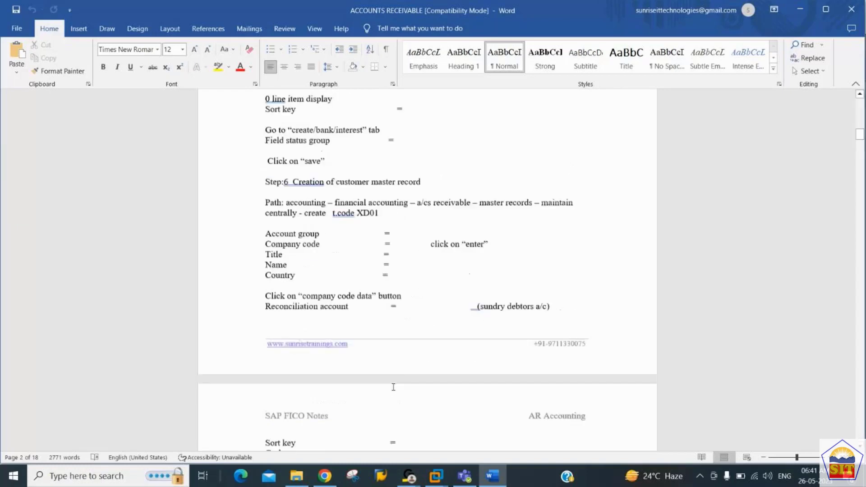
{"action": "scroll", "coordinate": [393, 387], "scroll_direction": "down", "scroll_amount": 1}
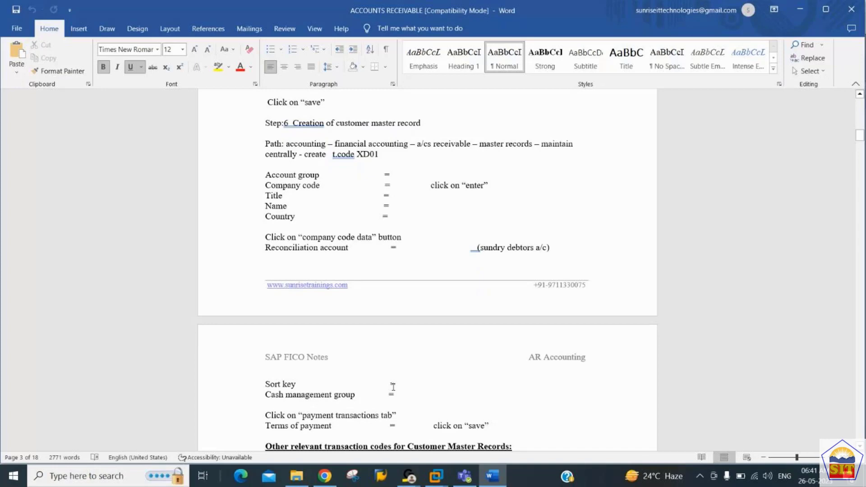
{"action": "key", "text": "alt+Tab"}
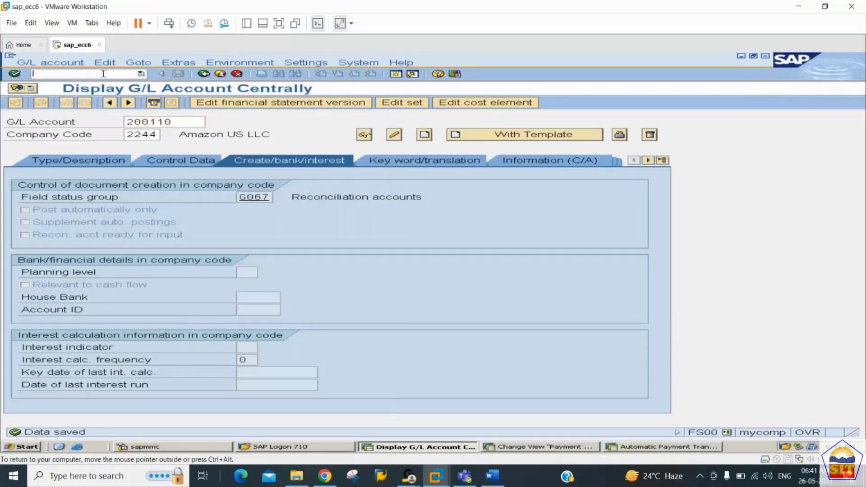
Step: Start customer creation with transaction /nXD01
{"action": "left_click", "coordinate": [104, 74]}
{"action": "type", "text": "/nxd01"}
{"action": "key", "text": "Return"}
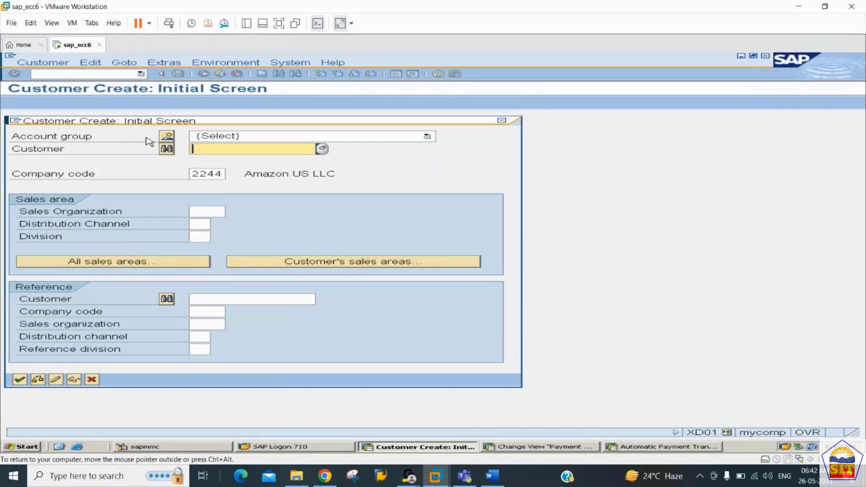
Step: Choose account group 2244 with company code 2244 and proceed to the general data
{"action": "left_click", "coordinate": [168, 139]}
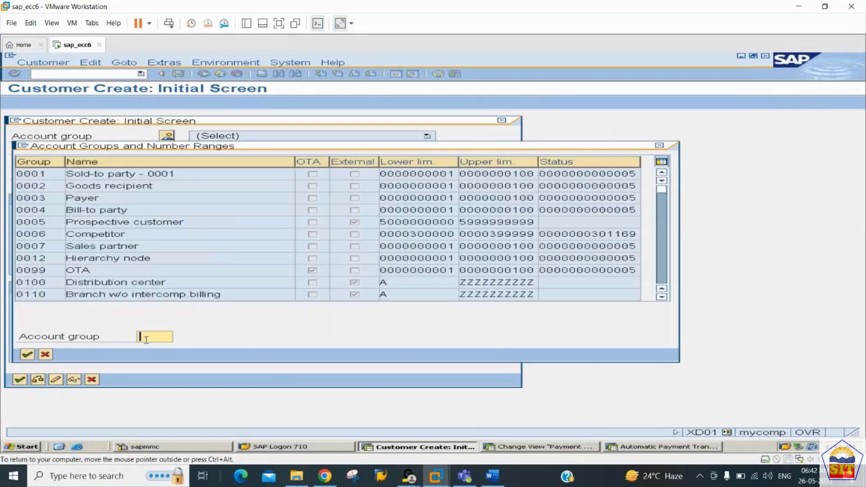
{"action": "type", "text": "2244"}
{"action": "left_click", "coordinate": [27, 355]}
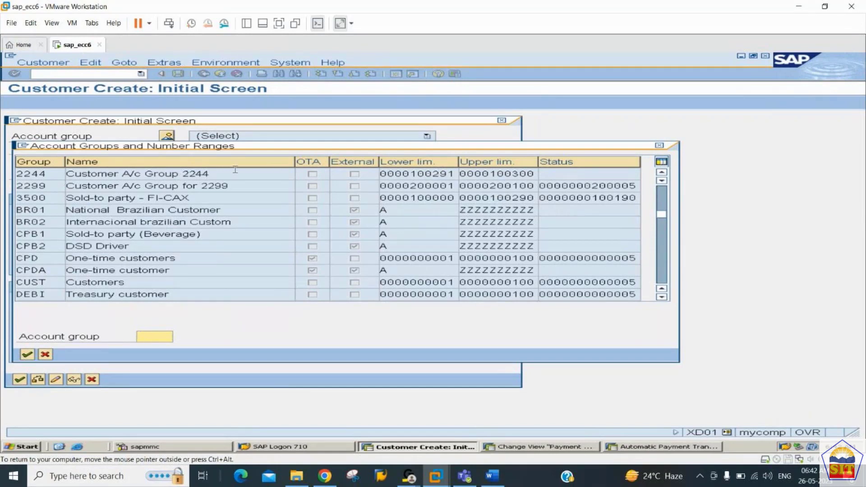
{"action": "double_click", "coordinate": [211, 174]}
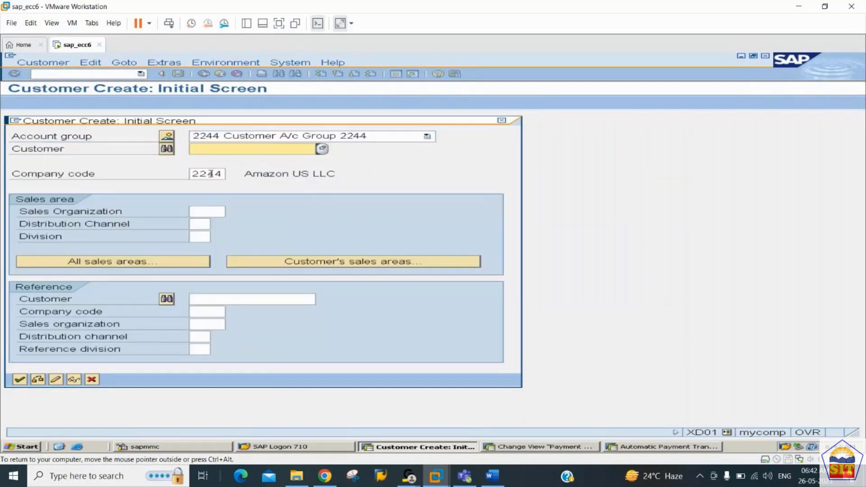
{"action": "left_click", "coordinate": [210, 173]}
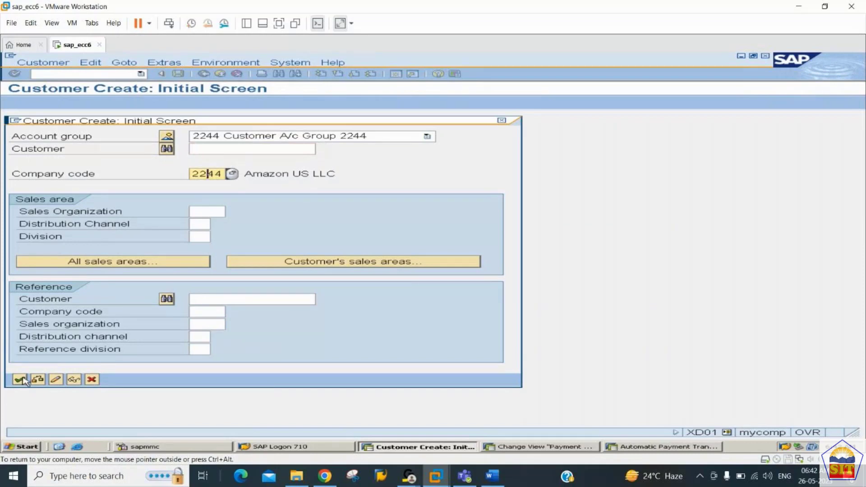
{"action": "left_click", "coordinate": [19, 379]}
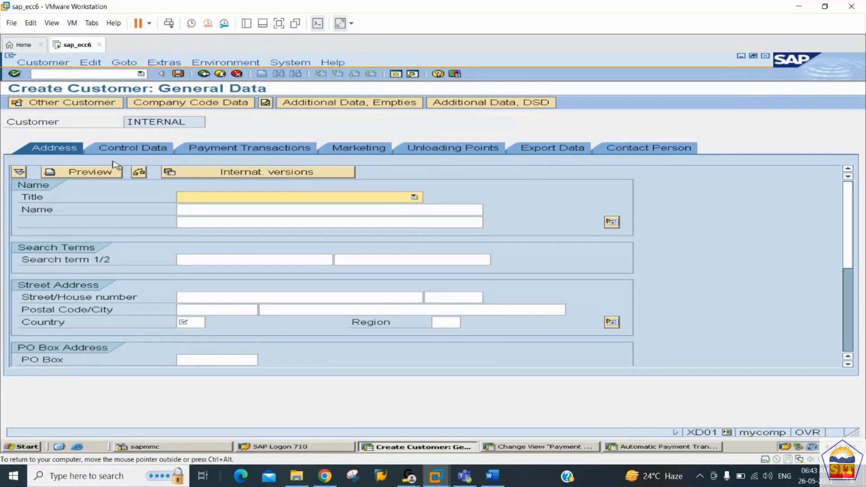
Step: Name the new customer Canon Printers LLC
{"action": "left_click_drag", "start_coordinate": [191, 120], "coordinate": [100, 123]}
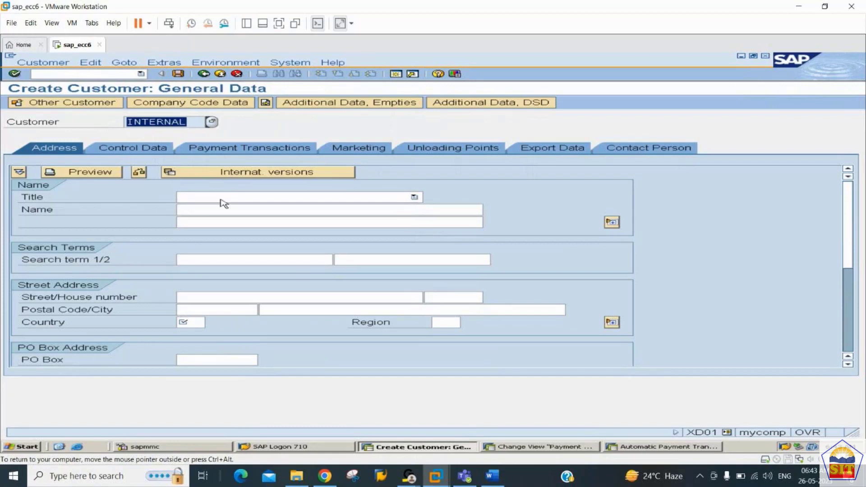
{"action": "left_click", "coordinate": [240, 198]}
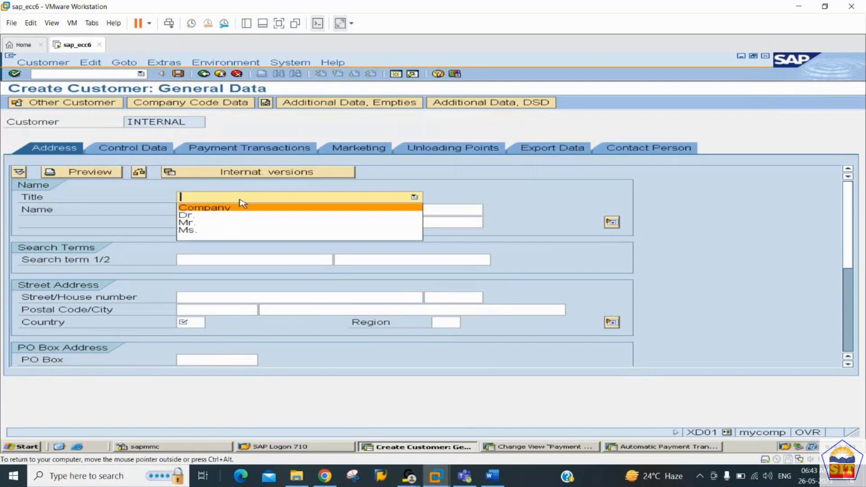
{"action": "left_click", "coordinate": [468, 202]}
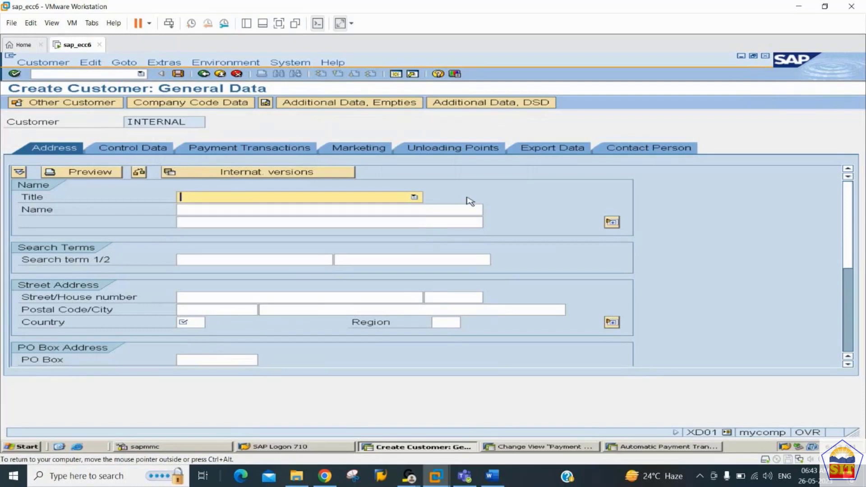
{"action": "left_click", "coordinate": [411, 210]}
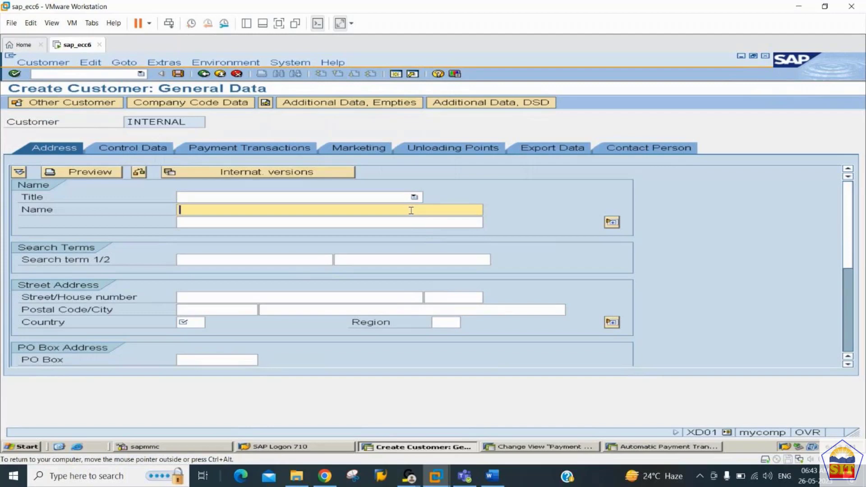
{"action": "key", "text": "BackSpace"}
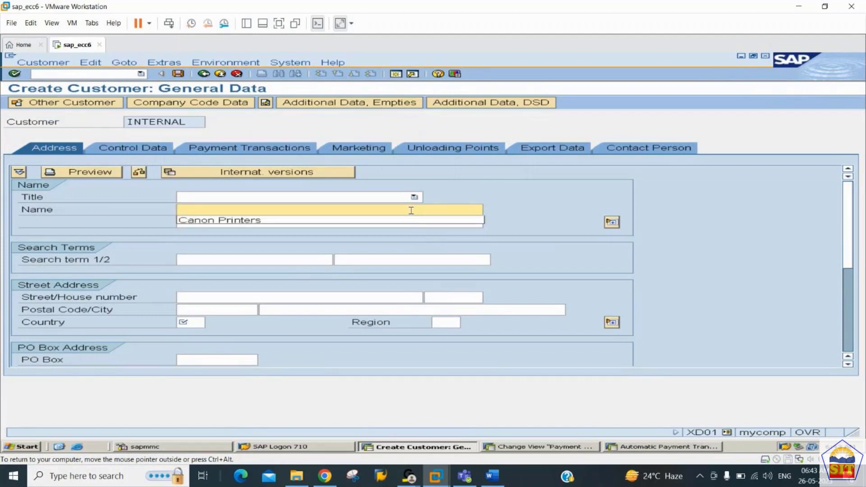
{"action": "key", "text": "Down"}
{"action": "key", "text": "Tab"}
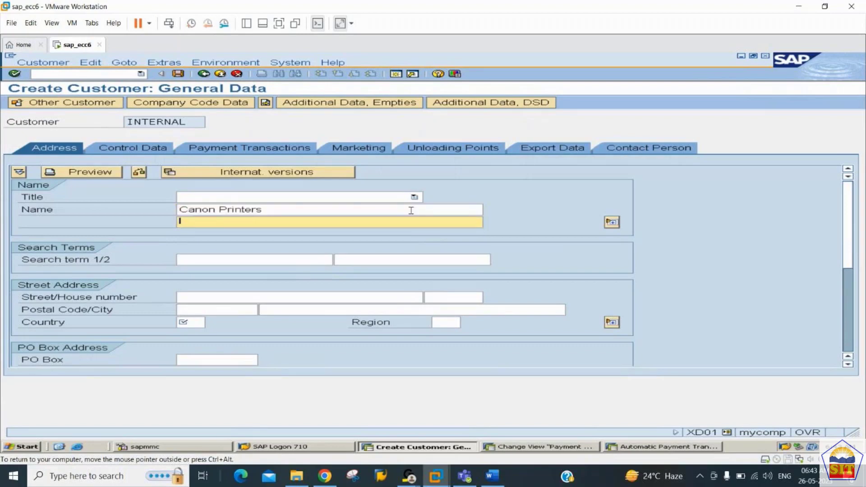
{"action": "left_click", "coordinate": [410, 210]}
{"action": "type", "text": "LLC"}
{"action": "key", "text": "Tab"}
{"action": "key", "text": "Tab"}
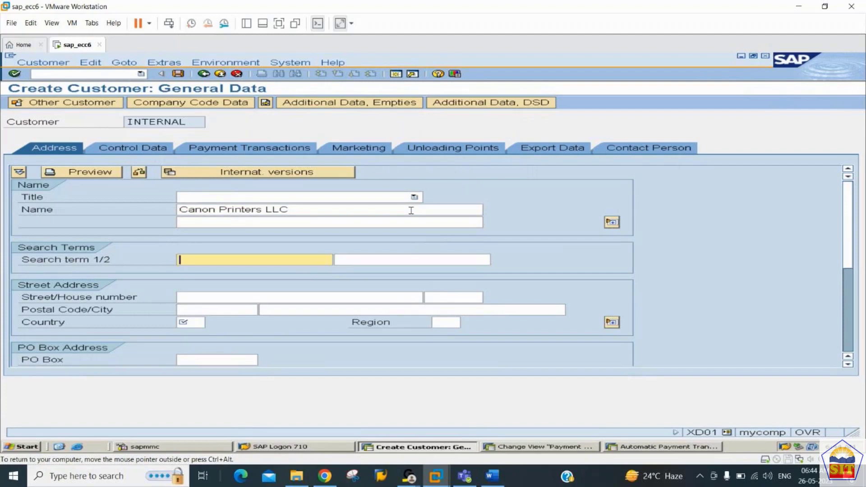
{"action": "key", "text": "Tab"}
{"action": "key", "text": "Tab"}
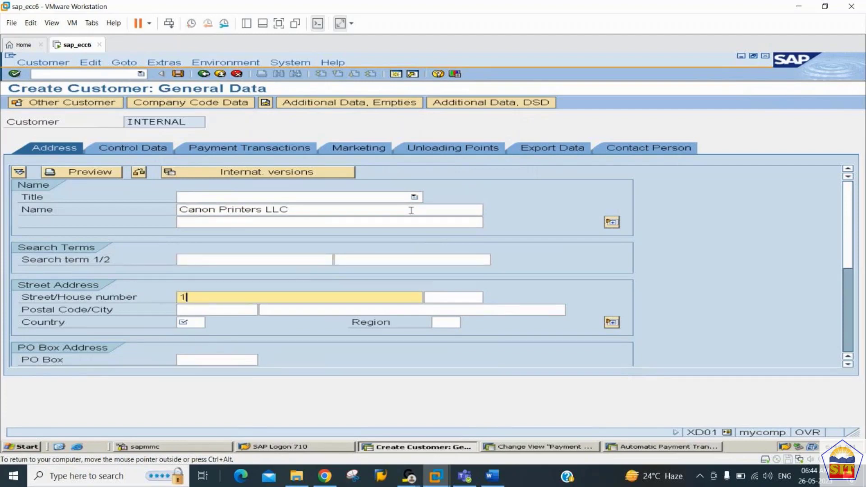
{"action": "key", "text": "Tab"}
{"action": "key", "text": "Tab"}
{"action": "key", "text": "Tab"}
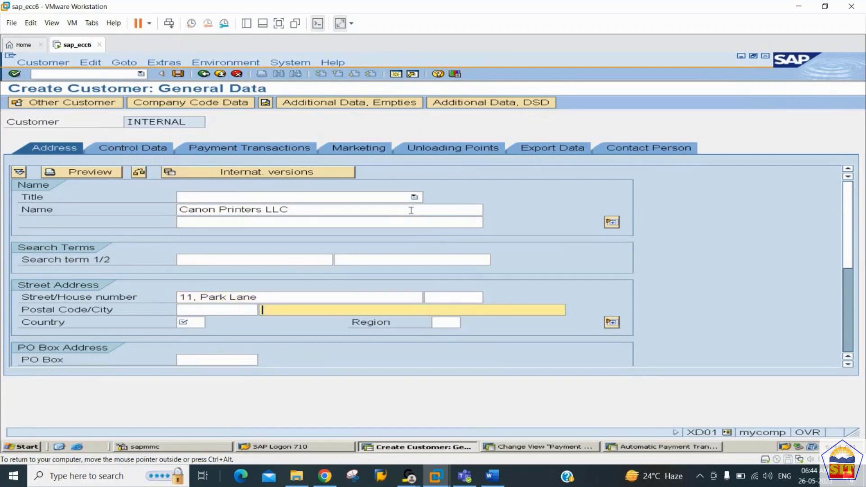
{"action": "type", "text": "New York"}
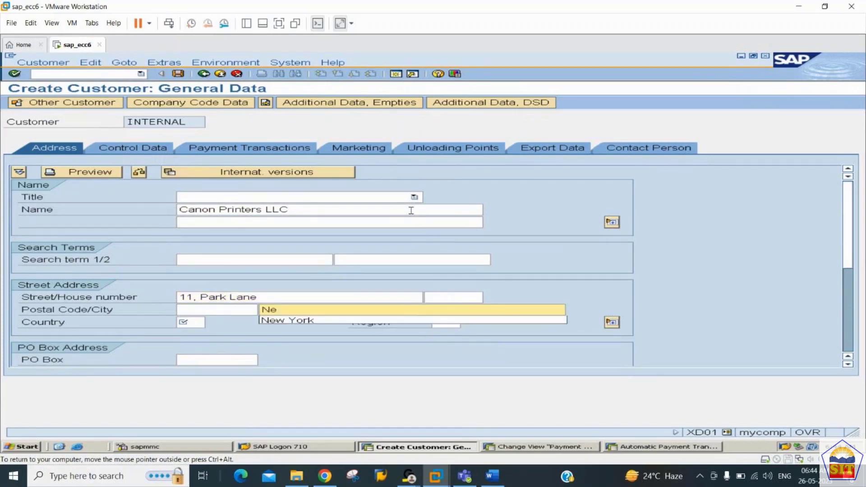
{"action": "key", "text": "Down"}
{"action": "key", "text": "Tab"}
{"action": "type", "text": "US"}
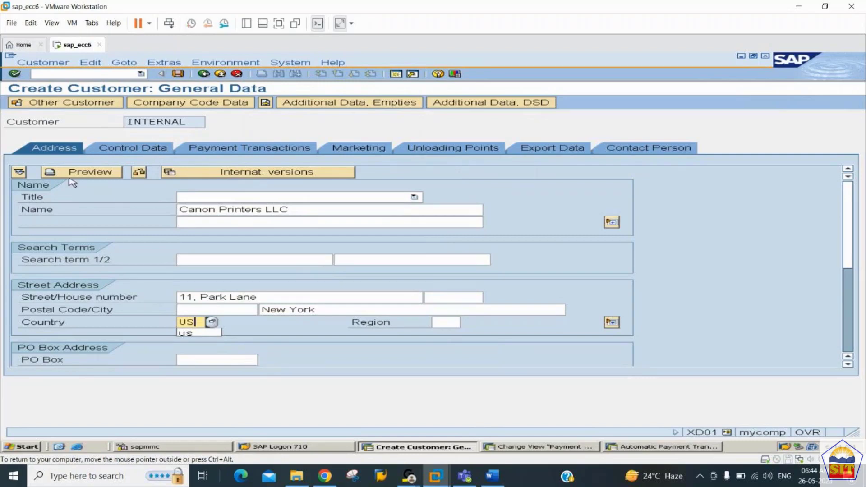
{"action": "key", "text": "Return"}
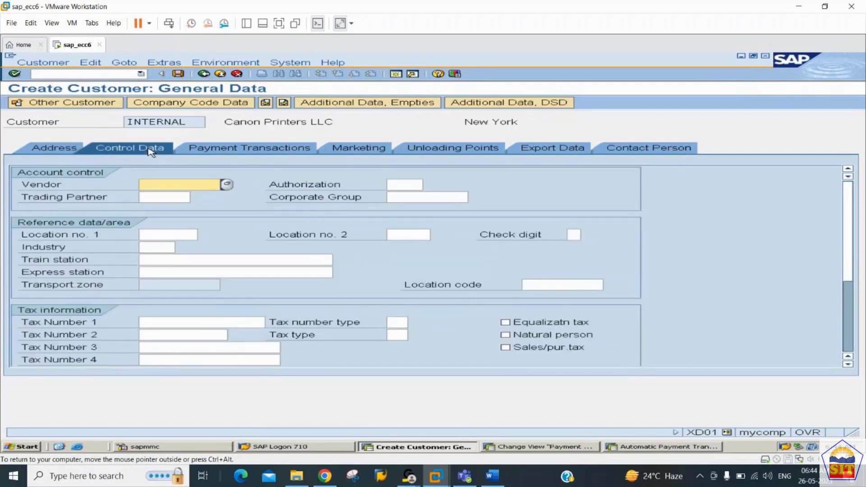
Step: Move through Control Data to the customer's Payment Transactions details
{"action": "left_click", "coordinate": [154, 198]}
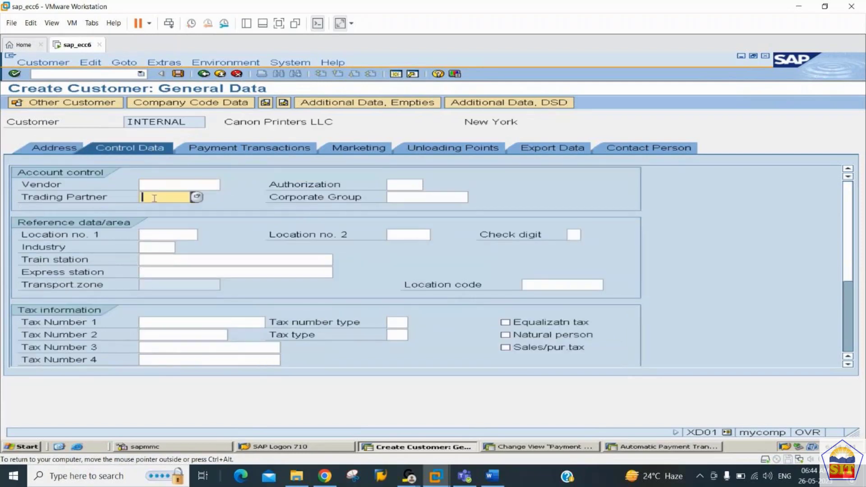
{"action": "left_click", "coordinate": [161, 321]}
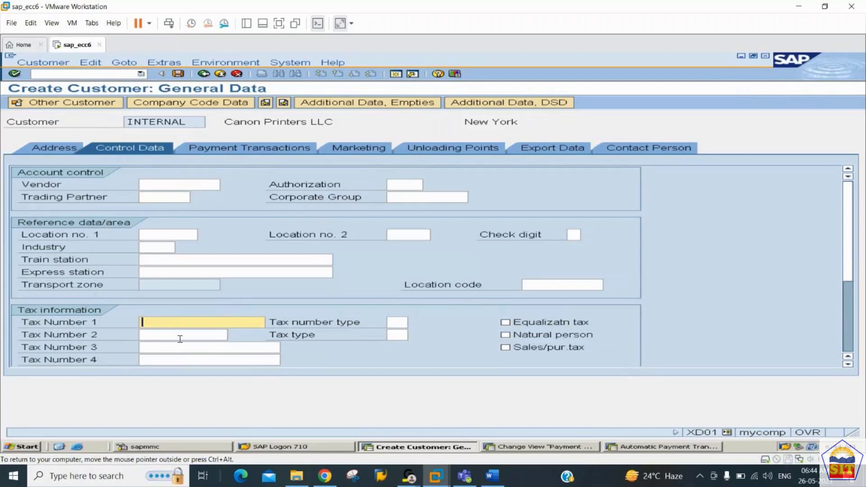
{"action": "left_click", "coordinate": [225, 153]}
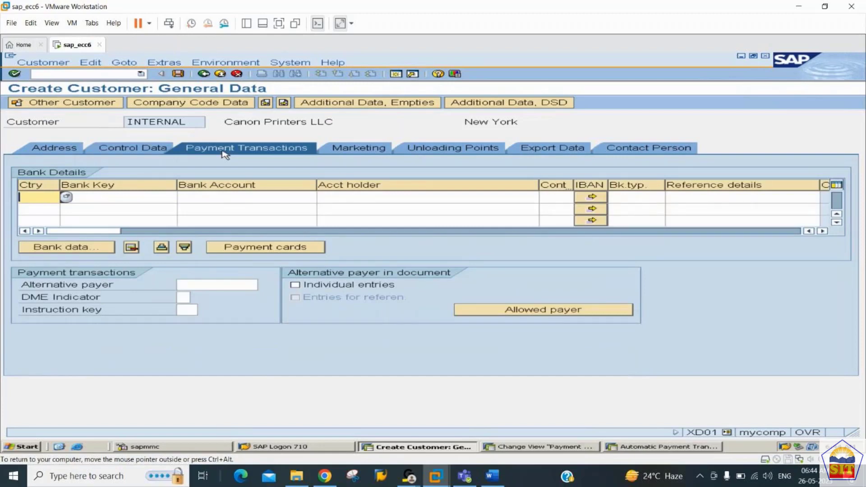
Step: Enter bank country US and pick Citi Bank key 112200001 from the bank search
{"action": "type", "text": "US"}
{"action": "key", "text": "Tab"}
{"action": "left_click", "coordinate": [183, 197]}
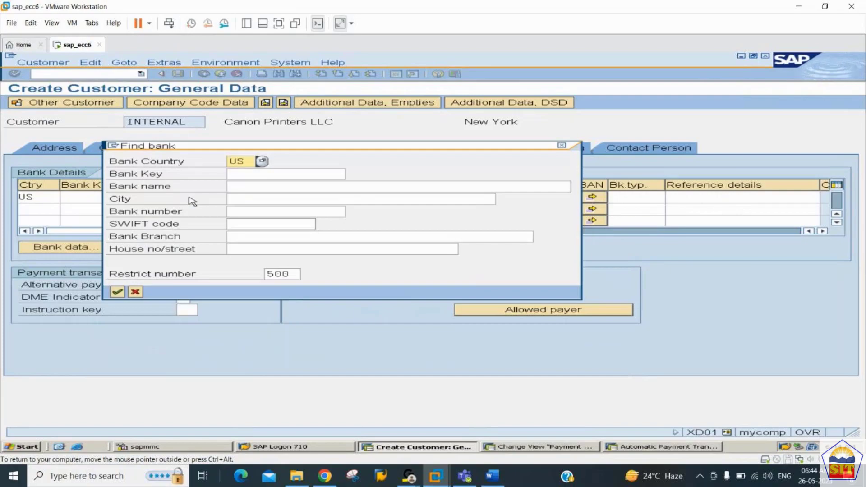
{"action": "key", "text": "Return"}
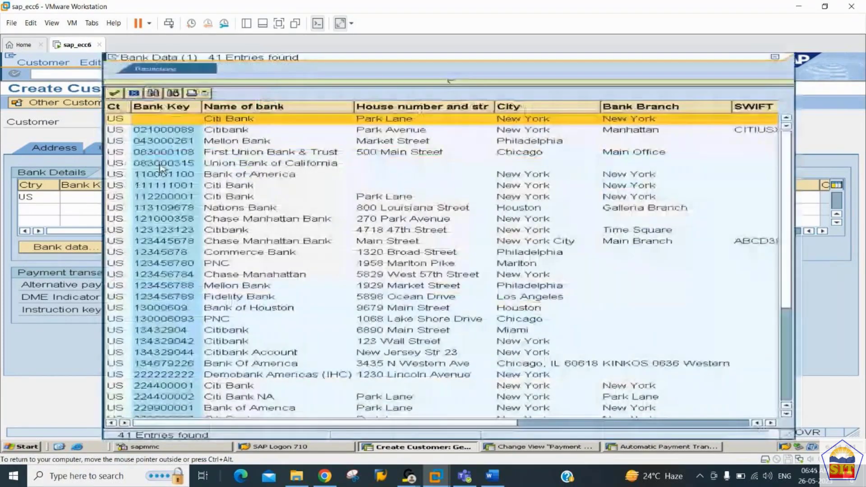
{"action": "left_click", "coordinate": [177, 143]}
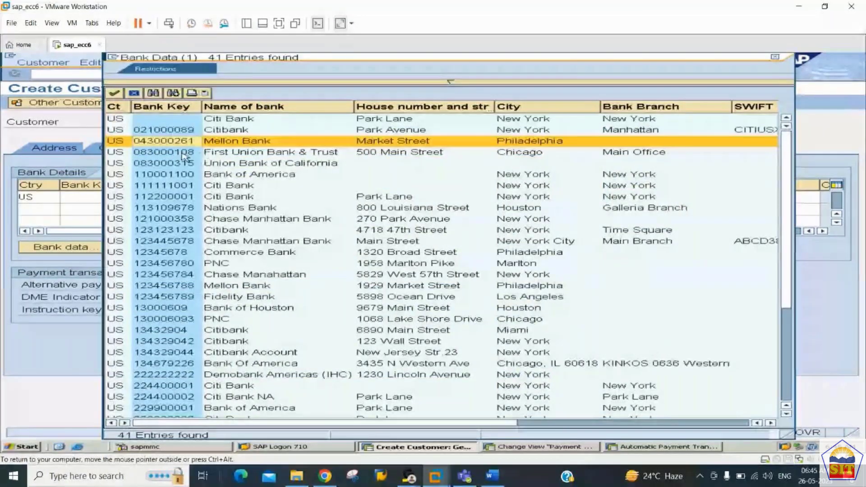
{"action": "left_click", "coordinate": [176, 197]}
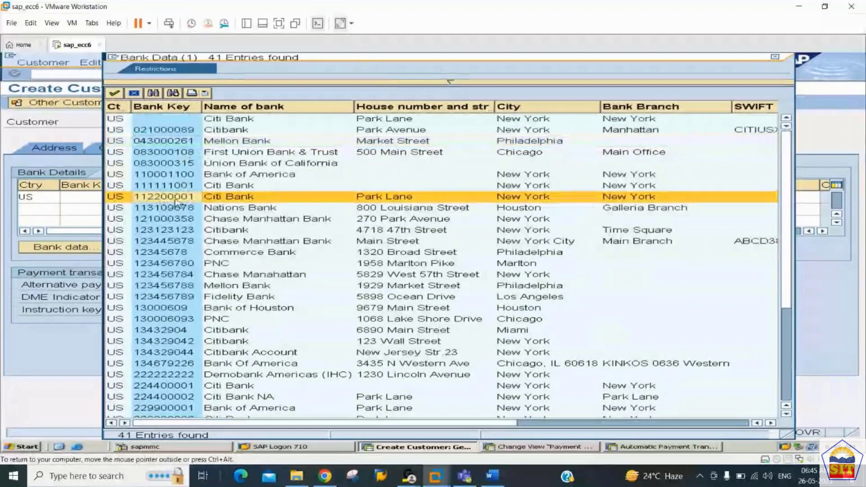
{"action": "double_click", "coordinate": [175, 198]}
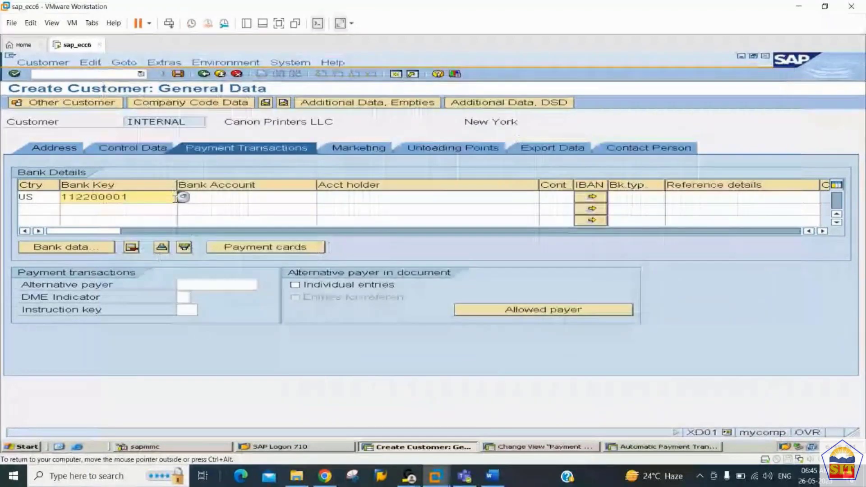
{"action": "left_click", "coordinate": [241, 197]}
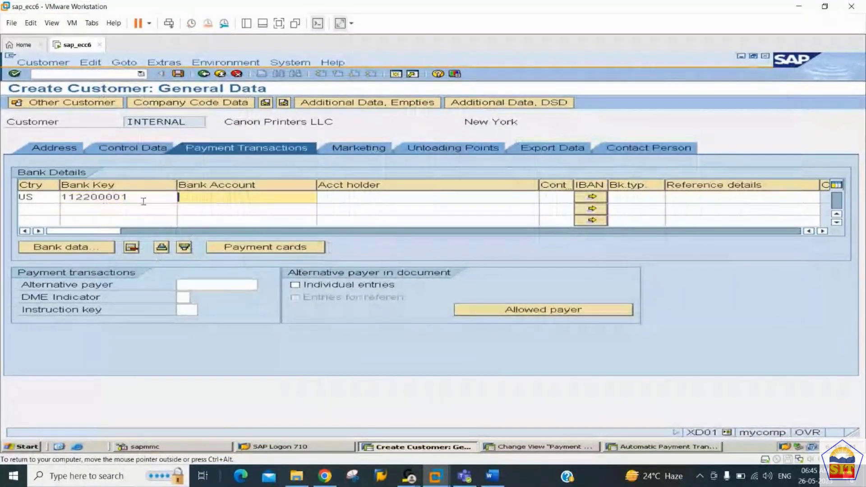
{"action": "left_click_drag", "start_coordinate": [143, 200], "coordinate": [2, 210]}
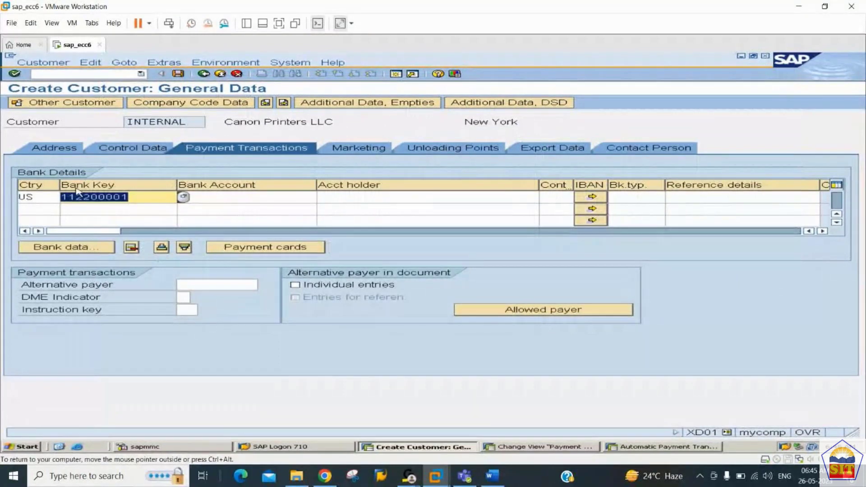
{"action": "left_click", "coordinate": [210, 200]}
{"action": "type", "text": "Sr. Debtors A/c"}
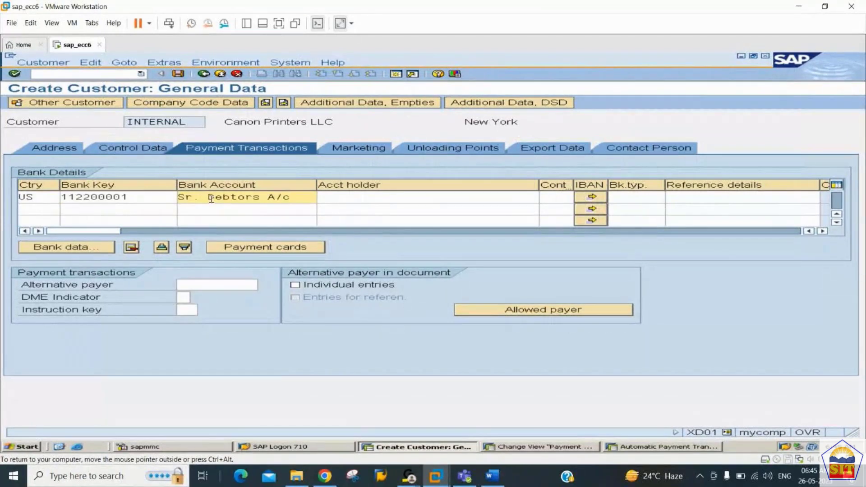
{"action": "key", "text": "ctrl+a"}
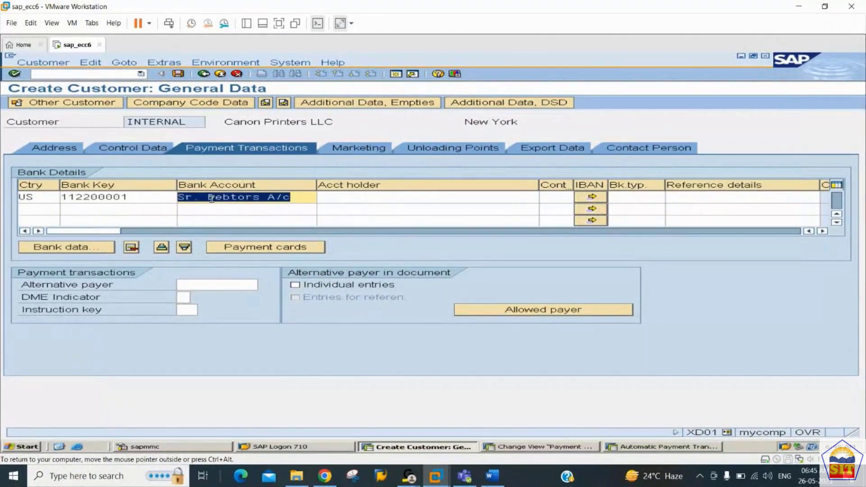
{"action": "key", "text": "BackSpace"}
{"action": "key", "text": "shift+Tab"}
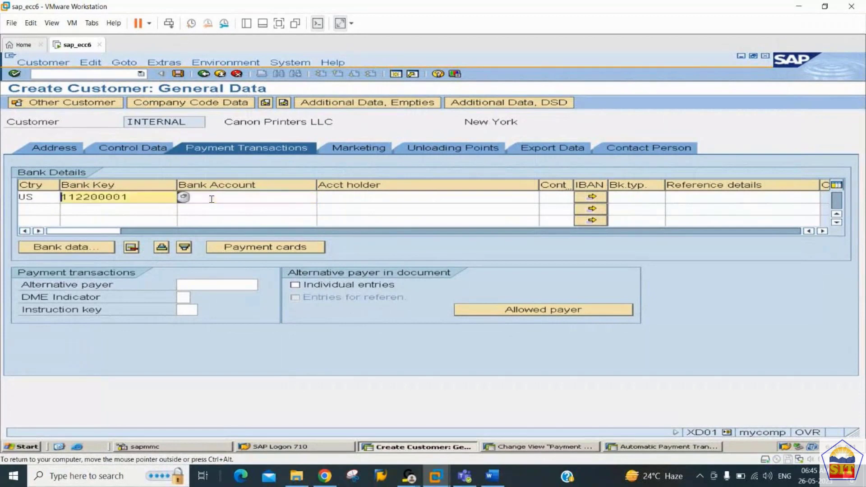
{"action": "key", "text": "shift+End"}
{"action": "key", "text": "shift+Left"}
{"action": "key", "text": "shift+Left"}
{"action": "key", "text": "shift+Left"}
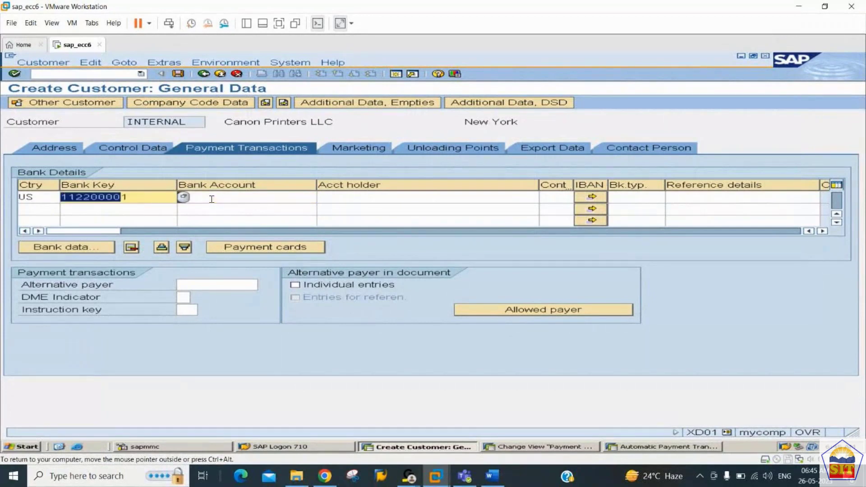
{"action": "key", "text": "shift+Right"}
{"action": "key", "text": "ctrl+c"}
{"action": "key", "text": "Tab"}
{"action": "key", "text": "ctrl+v"}
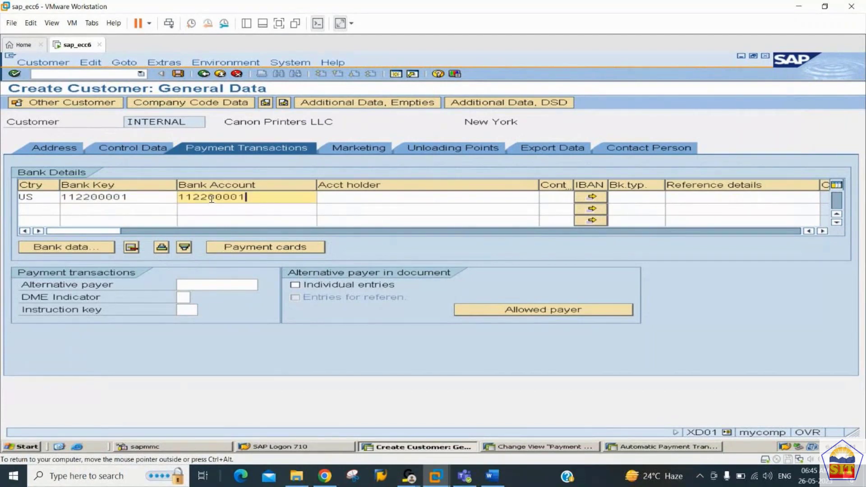
{"action": "type", "text": "3"}
{"action": "key", "text": "Return"}
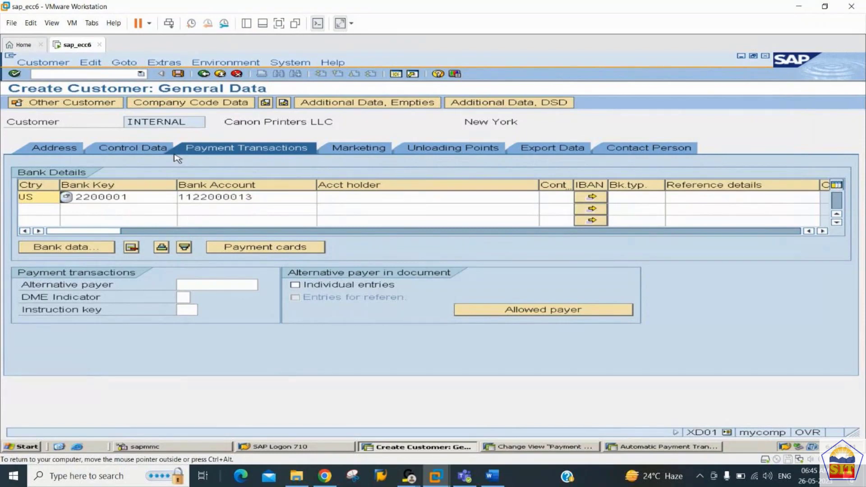
Step: In company code data, set reconciliation account 200110 Sr. Debtors A/c
{"action": "left_click", "coordinate": [181, 107]}
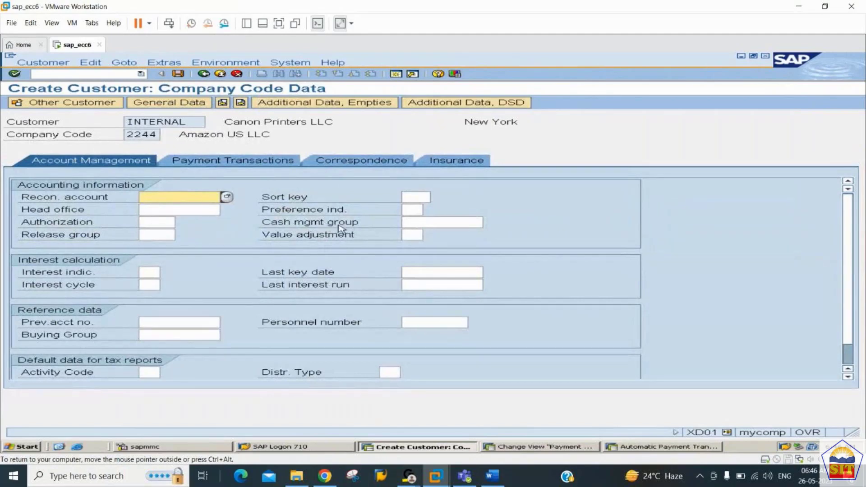
{"action": "left_click", "coordinate": [224, 199]}
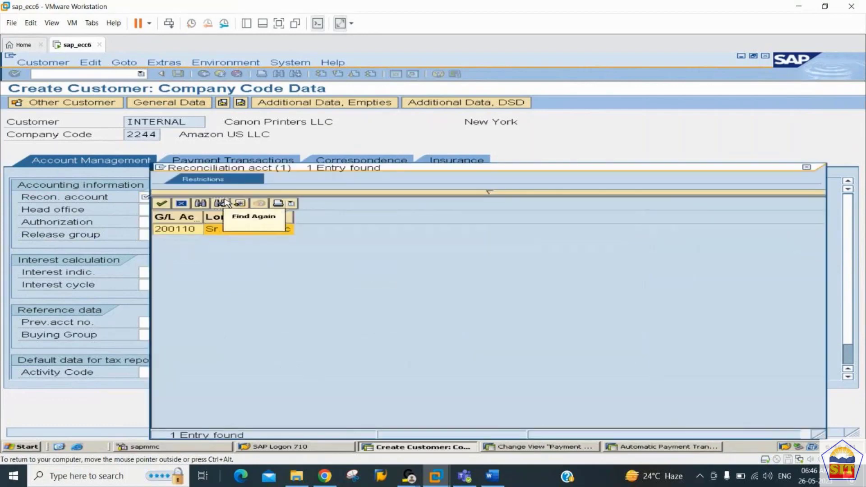
{"action": "double_click", "coordinate": [237, 231]}
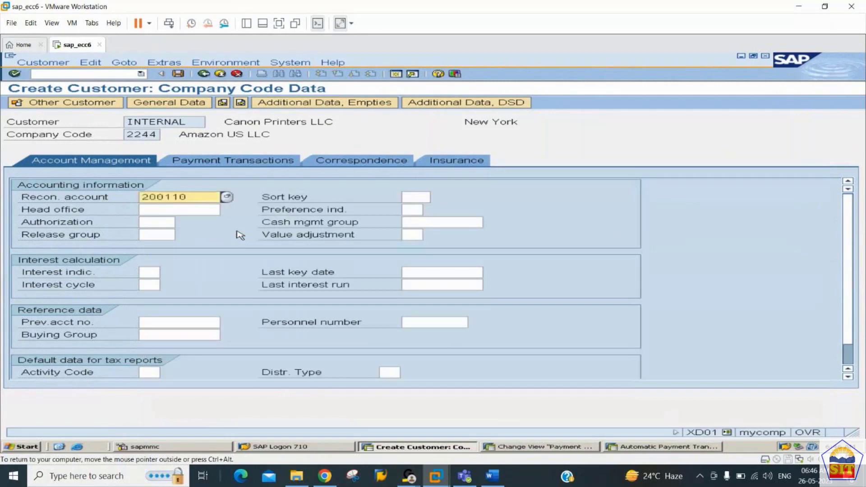
Step: Set payment terms 0001 (payable immediately) and save the new customer
{"action": "left_click", "coordinate": [215, 161]}
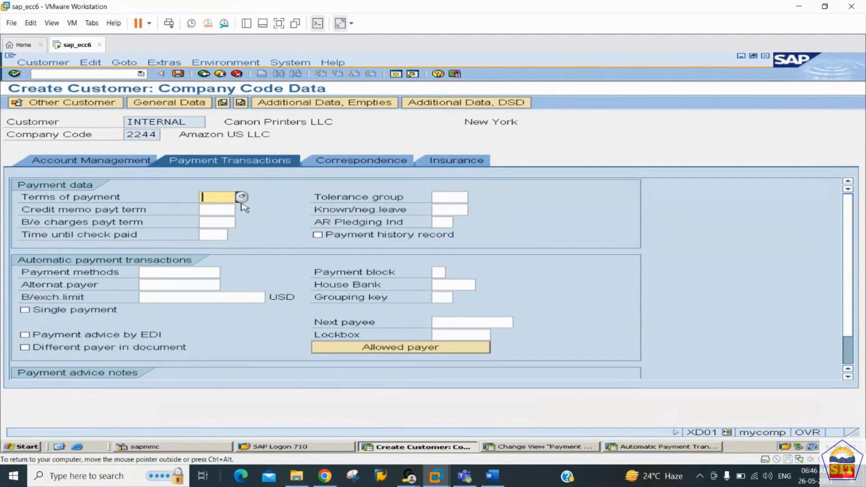
{"action": "left_click", "coordinate": [241, 197]}
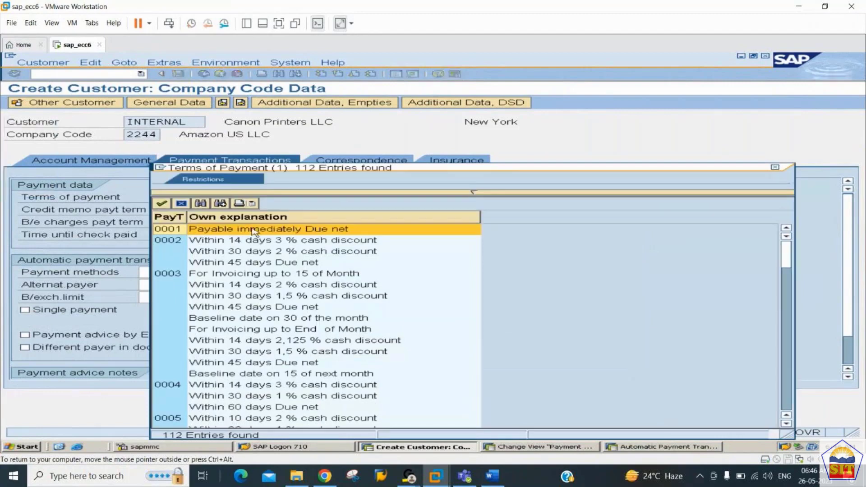
{"action": "double_click", "coordinate": [254, 232]}
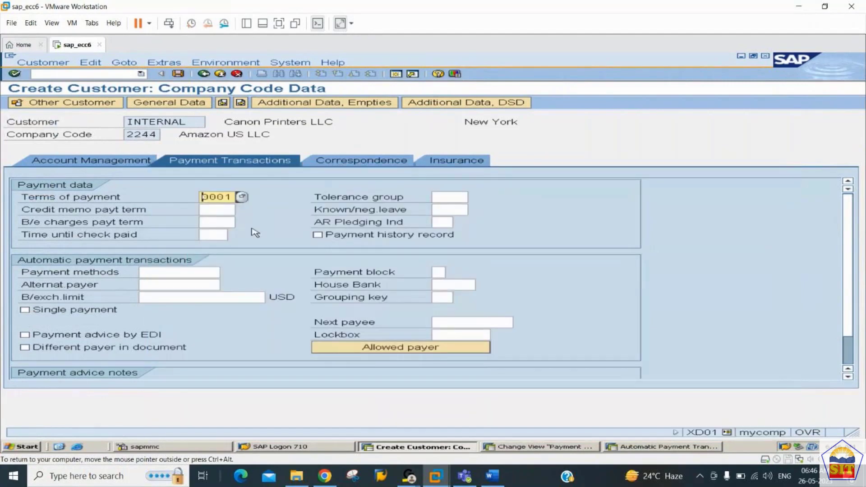
{"action": "left_click", "coordinate": [179, 74]}
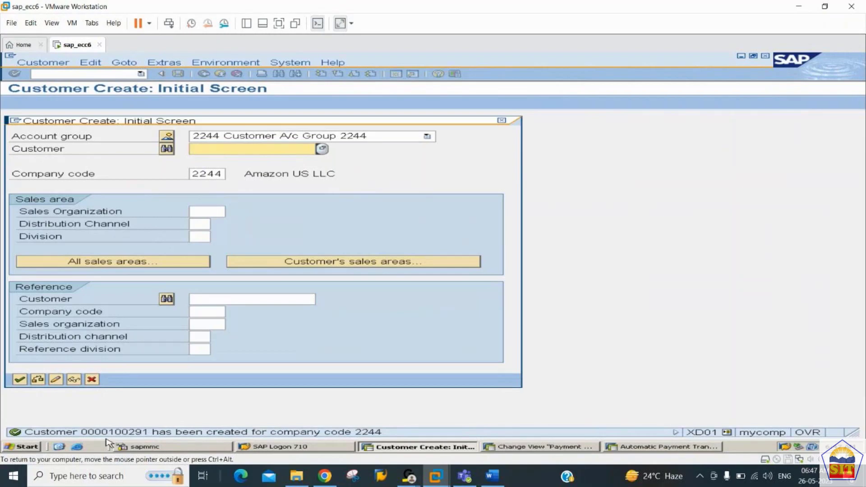
{"action": "left_click", "coordinate": [493, 477]}
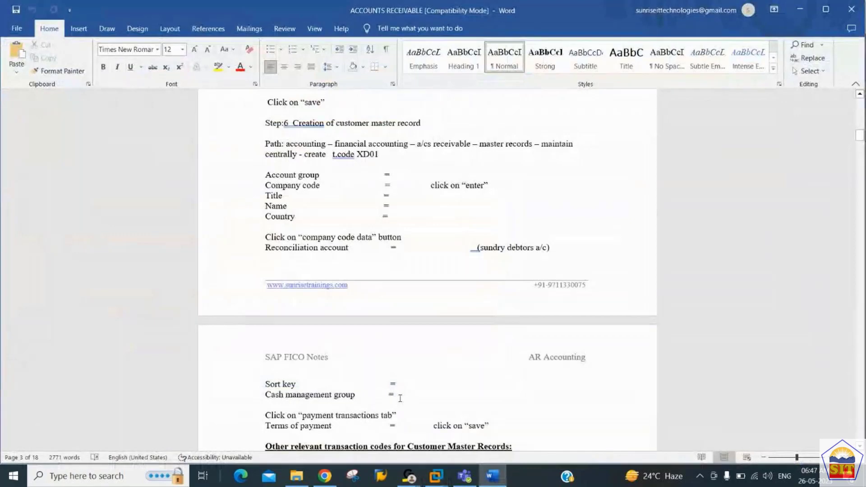
Step: Scroll the Word notes down to Step 7: document types DR, DZ, DA and their OBA7 number ranges
{"action": "scroll", "coordinate": [400, 398], "scroll_direction": "down", "scroll_amount": 4}
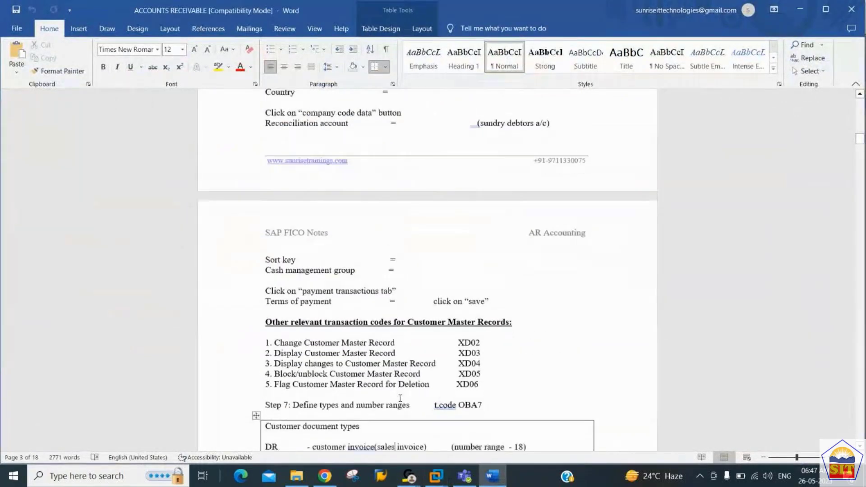
{"action": "key", "text": "Down"}
{"action": "key", "text": "Down"}
{"action": "key", "text": "Down"}
{"action": "key", "text": "Down"}
{"action": "key", "text": "Down"}
{"action": "key", "text": "Down"}
{"action": "key", "text": "Down"}
{"action": "key", "text": "Down"}
{"action": "key", "text": "Down"}
{"action": "key", "text": "Down"}
{"action": "key", "text": "Down"}
{"action": "key", "text": "Down"}
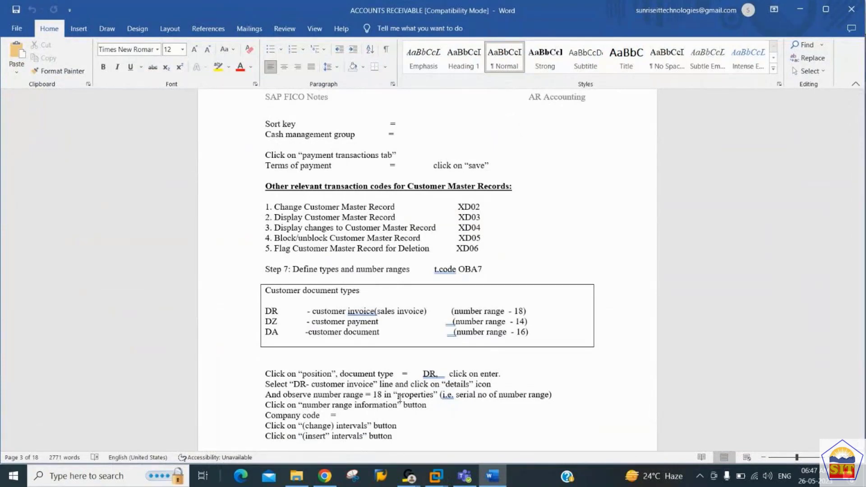
{"action": "key", "text": "Down"}
{"action": "key", "text": "Down"}
{"action": "key", "text": "Down"}
{"action": "key", "text": "Down"}
{"action": "key", "text": "Down"}
{"action": "key", "text": "Down"}
{"action": "key", "text": "Down"}
{"action": "key", "text": "Down"}
{"action": "key", "text": "Down"}
{"action": "key", "text": "Down"}
{"action": "key", "text": "Down"}
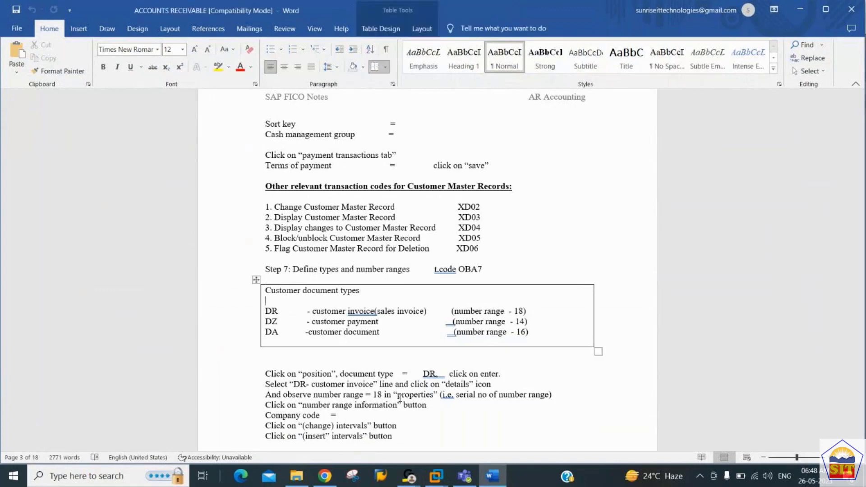
{"action": "key", "text": "Down"}
{"action": "key", "text": "Down"}
{"action": "key", "text": "Down"}
{"action": "key", "text": "Down"}
{"action": "key", "text": "Down"}
{"action": "key", "text": "Down"}
{"action": "key", "text": "Down"}
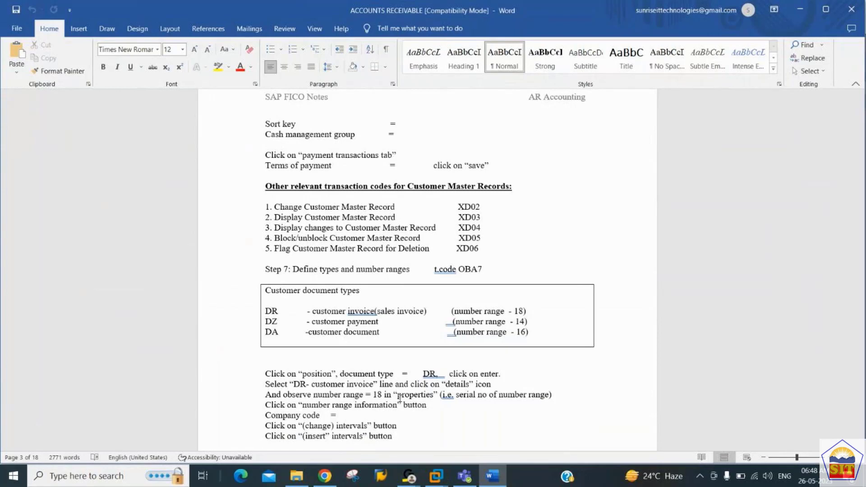
{"action": "key", "text": "Return"}
{"action": "scroll", "coordinate": [400, 399], "scroll_direction": "down", "scroll_amount": 4}
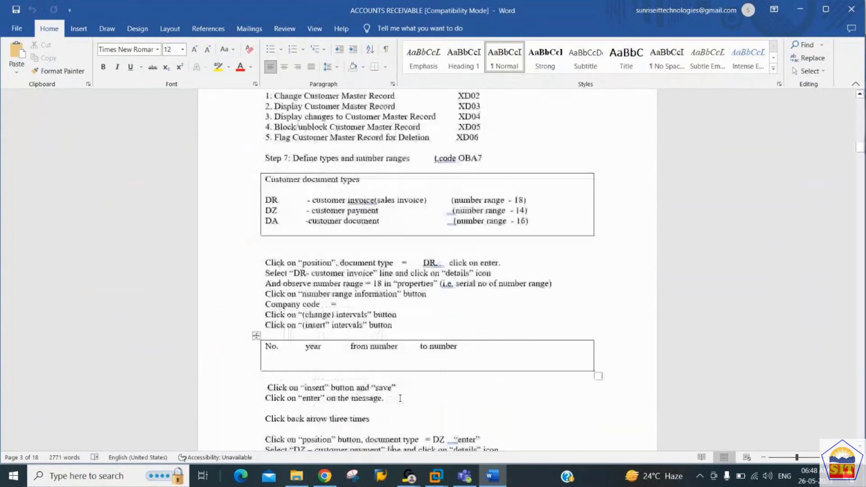
{"action": "key", "text": "Up"}
{"action": "key", "text": "Up"}
{"action": "key", "text": "Up"}
{"action": "key", "text": "Up"}
{"action": "key", "text": "Up"}
{"action": "key", "text": "Up"}
{"action": "key", "text": "Up"}
{"action": "key", "text": "Up"}
{"action": "key", "text": "Up"}
{"action": "key", "text": "Up"}
{"action": "key", "text": "Up"}
{"action": "key", "text": "Up"}
{"action": "key", "text": "Up"}
{"action": "key", "text": "Up"}
{"action": "key", "text": "Up"}
{"action": "key", "text": "Up"}
{"action": "key", "text": "Up"}
{"action": "key", "text": "Up"}
{"action": "key", "text": "Up"}
{"action": "key", "text": "Up"}
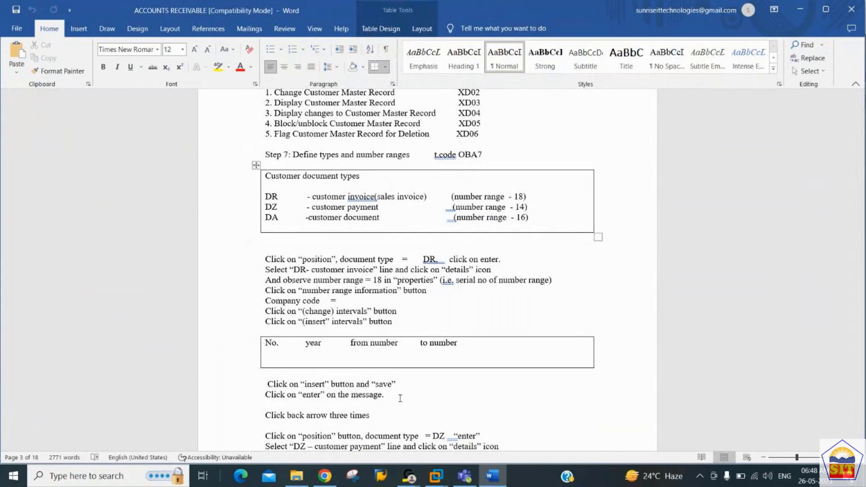
{"action": "key", "text": "Up"}
{"action": "key", "text": "Left"}
{"action": "key", "text": "Left"}
{"action": "key", "text": "Left"}
{"action": "key", "text": "Left"}
{"action": "key", "text": "Left"}
{"action": "key", "text": "Left"}
{"action": "key", "text": "Left"}
{"action": "key", "text": "Left"}
{"action": "key", "text": "Left"}
{"action": "key", "text": "Left"}
{"action": "key", "text": "Left"}
{"action": "key", "text": "Left"}
{"action": "key", "text": "Left"}
{"action": "key", "text": "Left"}
{"action": "key", "text": "Left"}
{"action": "key", "text": "Left"}
{"action": "key", "text": "Left"}
{"action": "key", "text": "Left"}
{"action": "key", "text": "Left"}
{"action": "key", "text": "Left"}
{"action": "key", "text": "Left"}
{"action": "key", "text": "Left"}
{"action": "key", "text": "Left"}
{"action": "key", "text": "Left"}
{"action": "key", "text": "Left"}
{"action": "key", "text": "Left"}
{"action": "key", "text": "Down"}
{"action": "key", "text": "Up"}
{"action": "key", "text": "shift+Down"}
{"action": "key", "text": "shift+Down"}
{"action": "key", "text": "shift+Down"}
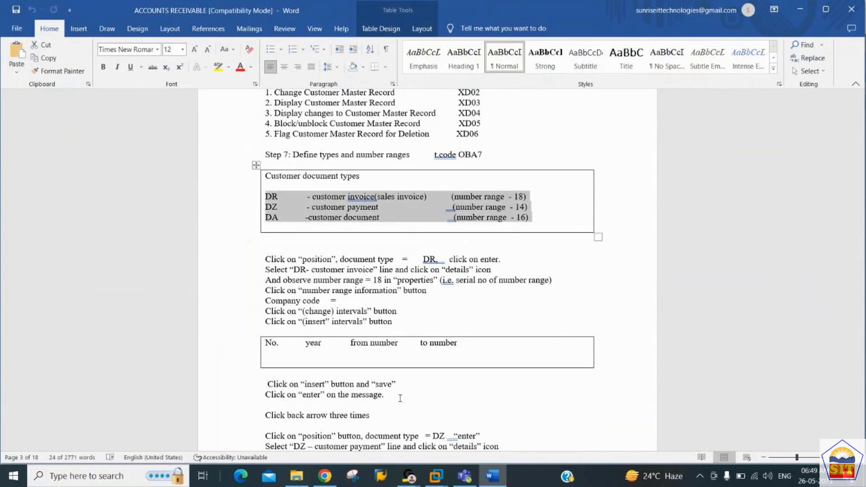
{"action": "key", "text": "Left"}
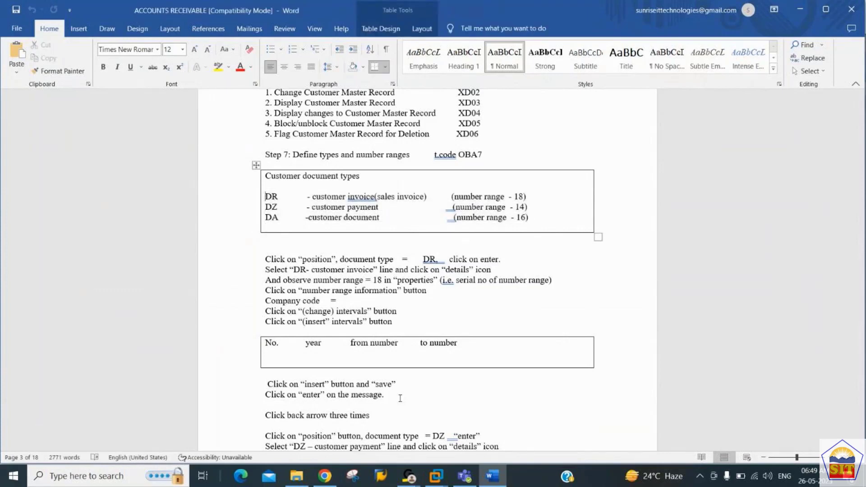
{"action": "key", "text": "shift+Down"}
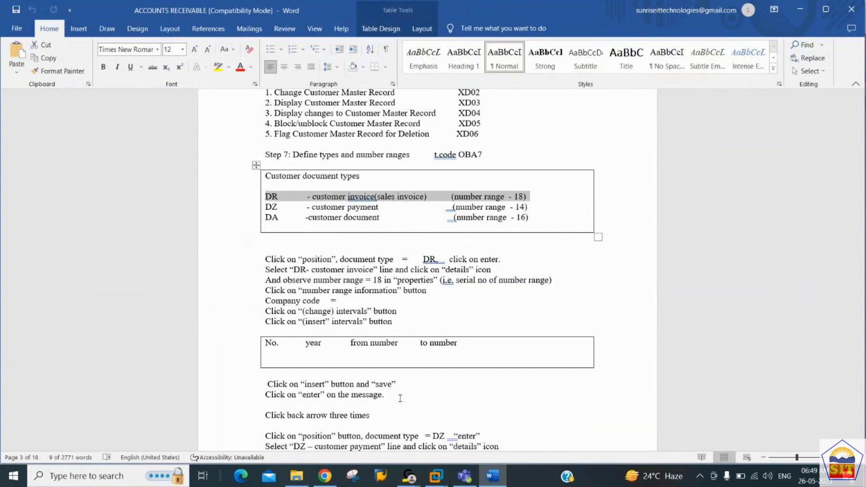
{"action": "key", "text": "Right"}
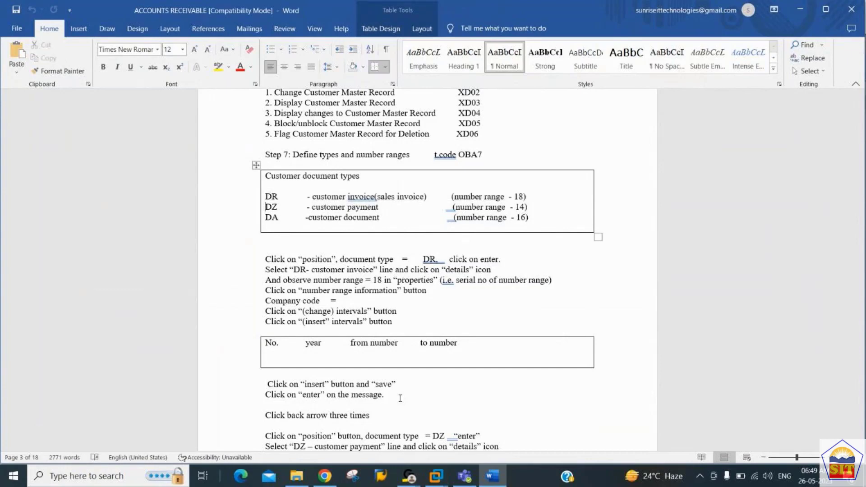
{"action": "key", "text": "shift+Down"}
{"action": "key", "text": "Right"}
{"action": "key", "text": "shift+Down"}
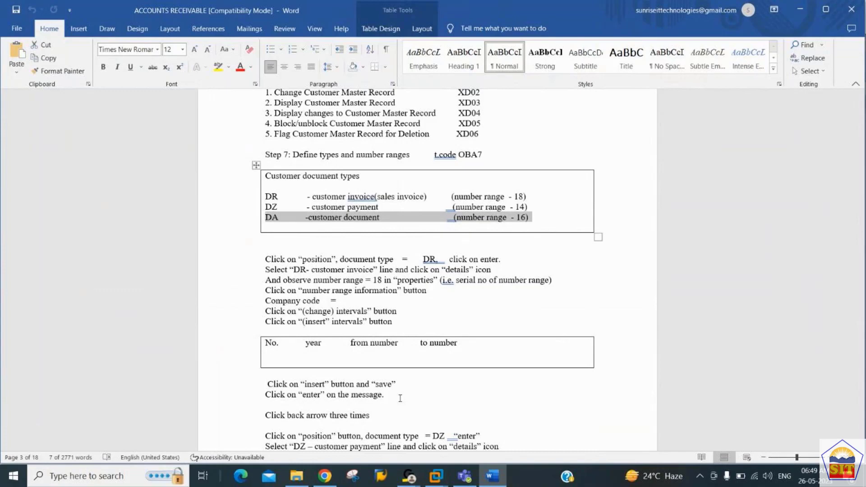
{"action": "key", "text": "Up"}
{"action": "key", "text": "Up"}
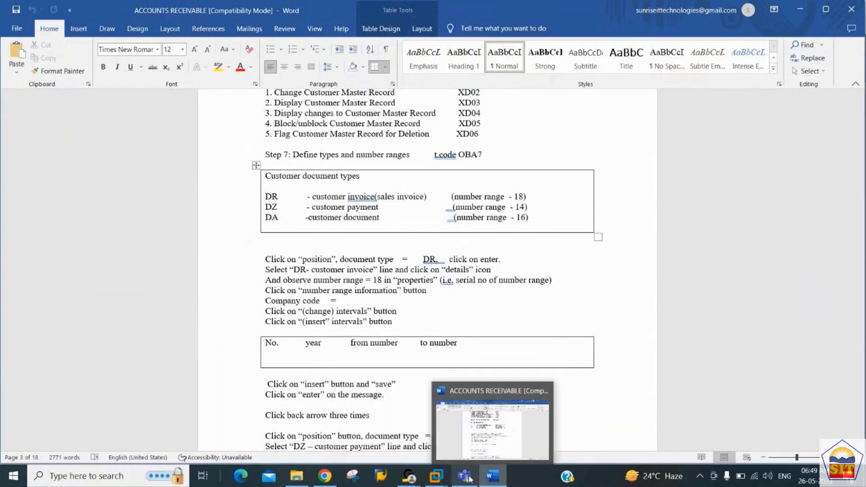
Step: Return to the SAP window and cancel the customer creation screen
{"action": "mouse_move", "coordinate": [436, 476]}
{"action": "left_click", "coordinate": [469, 422]}
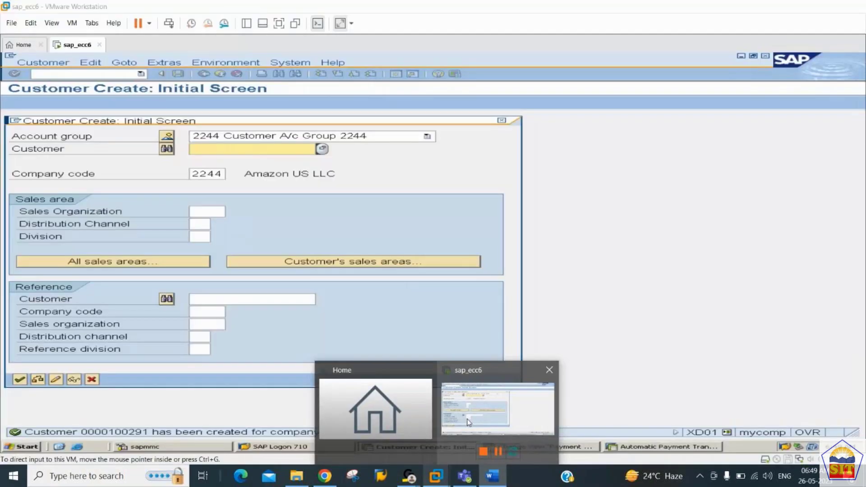
{"action": "left_click", "coordinate": [90, 381]}
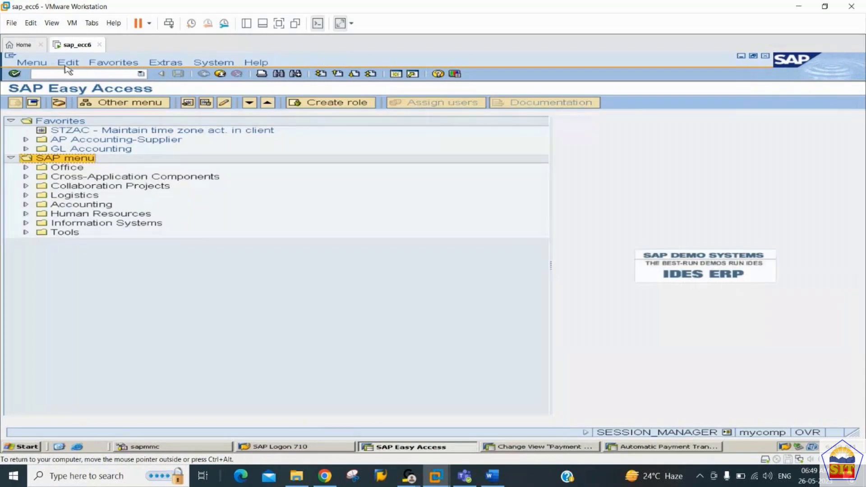
Step: Open OBA7 with /noba7 and position the document types list at DR
{"action": "left_click", "coordinate": [38, 73]}
{"action": "type", "text": "/noba7"}
{"action": "key", "text": "Return"}
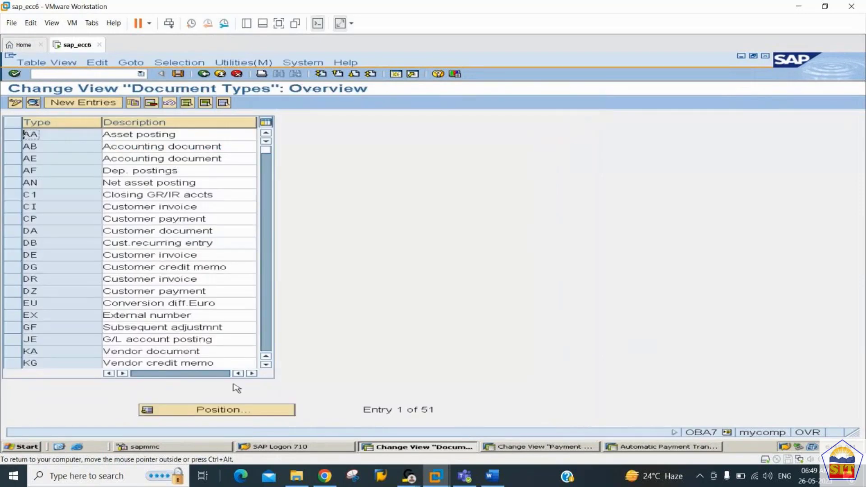
{"action": "left_click", "coordinate": [237, 412]}
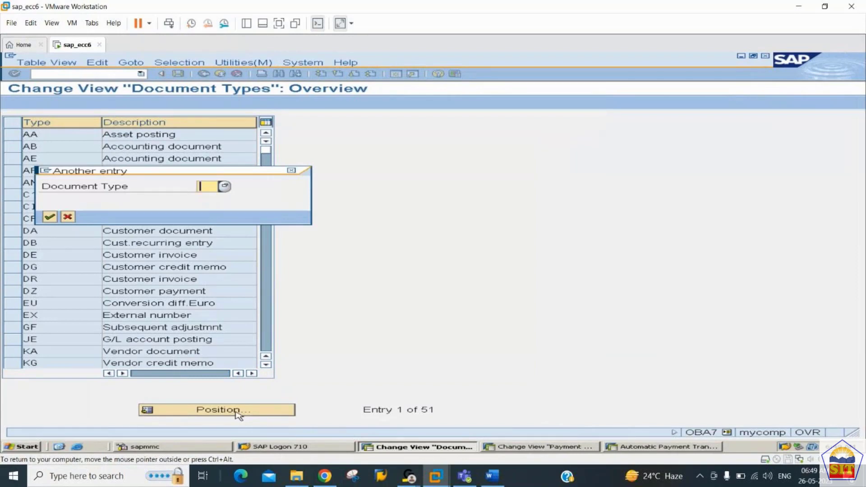
{"action": "type", "text": "dr"}
{"action": "key", "text": "Return"}
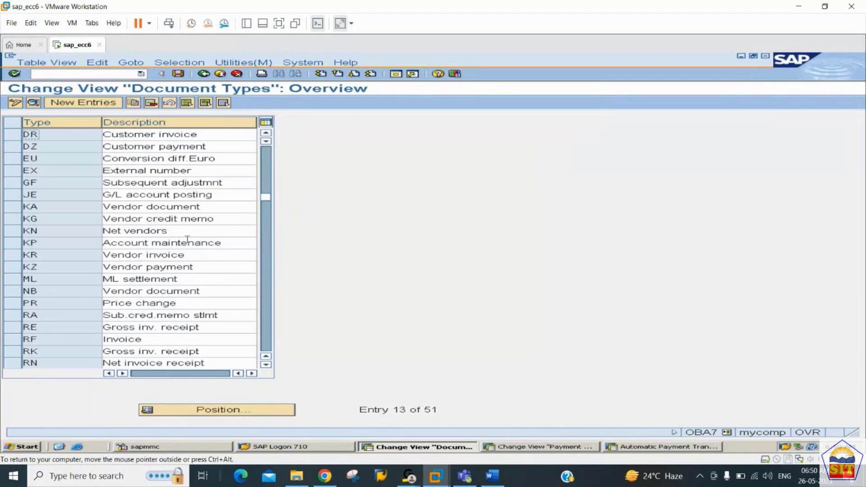
{"action": "left_click_drag", "start_coordinate": [66, 135], "coordinate": [2, 133]}
Step: Open DR's details, check its number range 18, and go to the number range information
{"action": "double_click", "coordinate": [65, 134]}
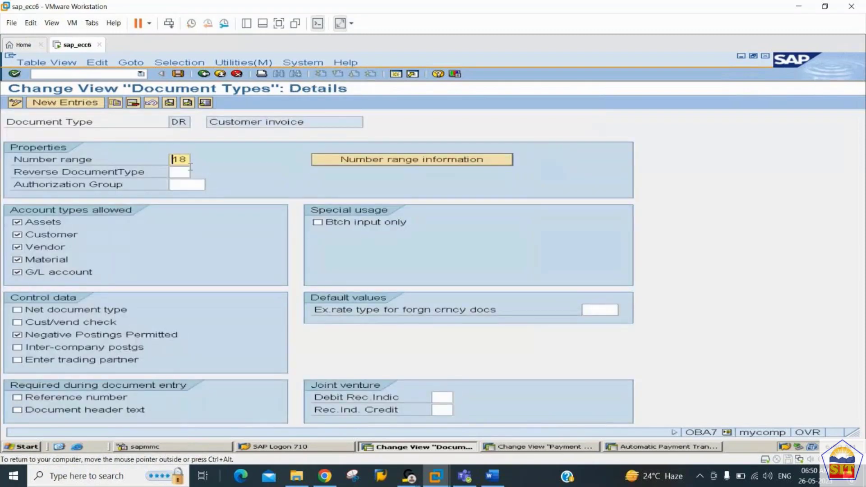
{"action": "left_click_drag", "start_coordinate": [190, 159], "coordinate": [160, 161]}
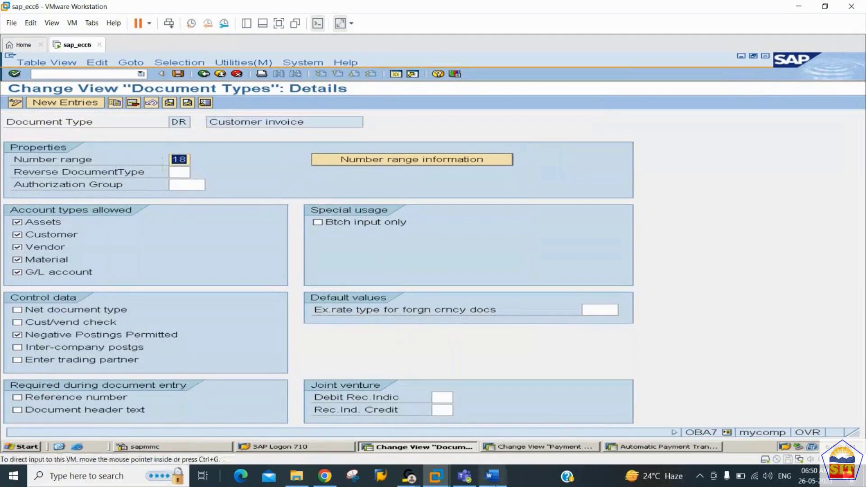
{"action": "left_click", "coordinate": [495, 483]}
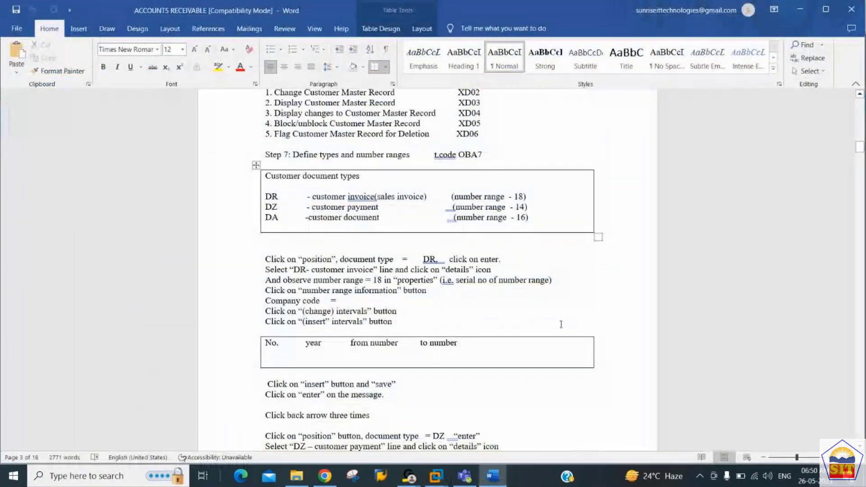
{"action": "key", "text": "alt+Tab"}
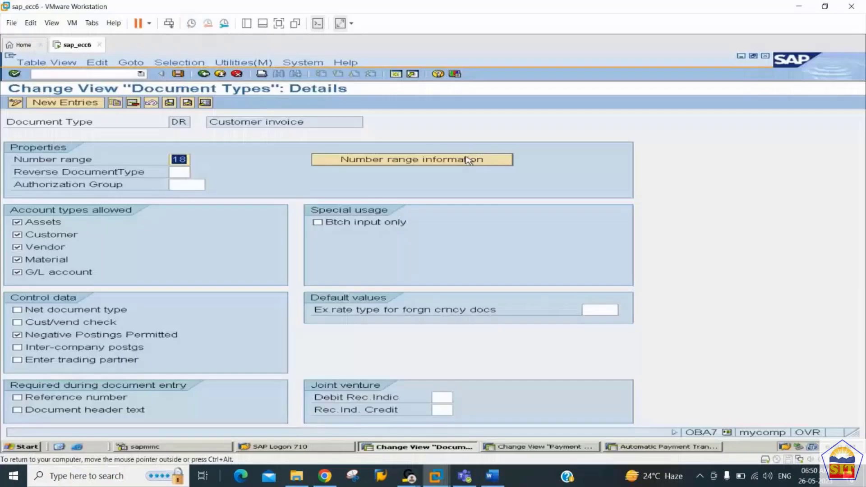
{"action": "left_click", "coordinate": [468, 160]}
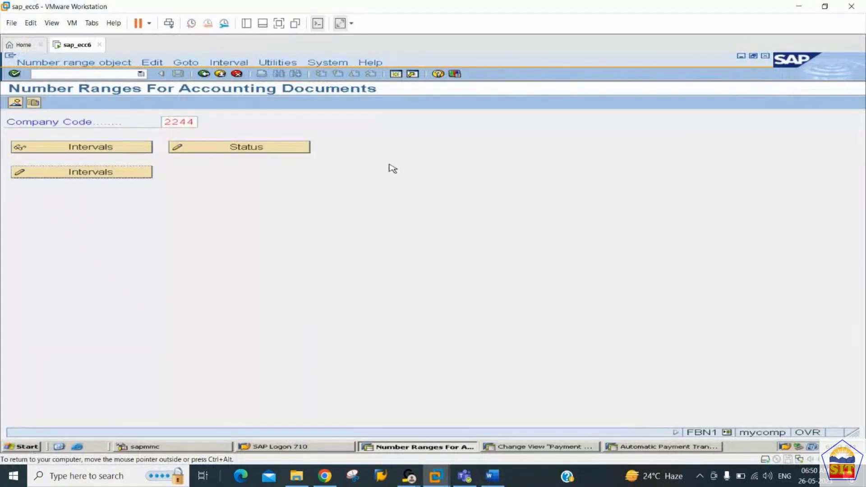
{"action": "left_click", "coordinate": [132, 174]}
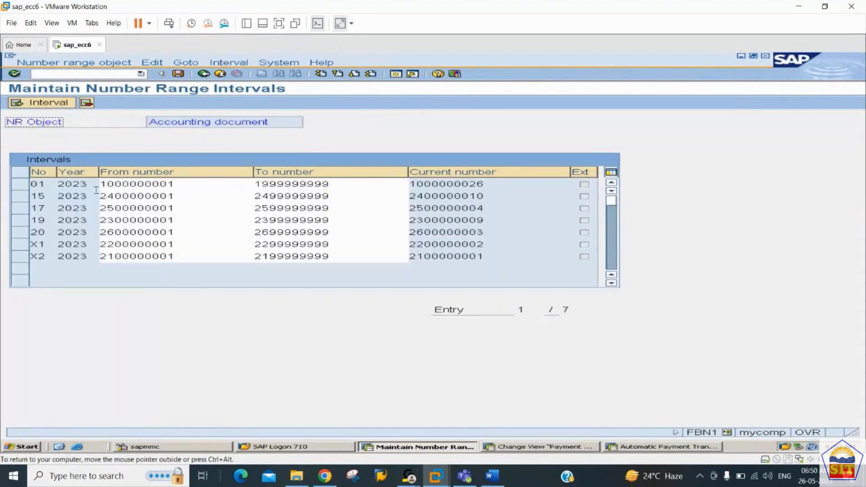
{"action": "left_click", "coordinate": [50, 103]}
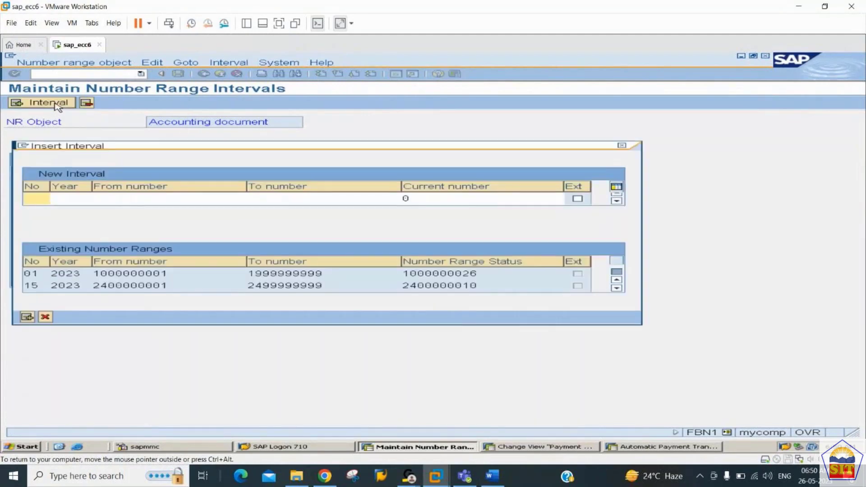
{"action": "type", "text": "18"}
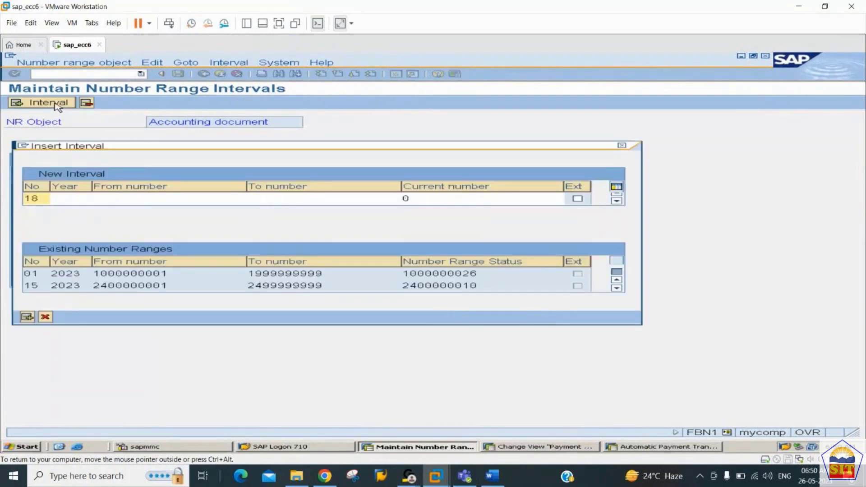
{"action": "key", "text": "Tab"}
{"action": "type", "text": "2023"}
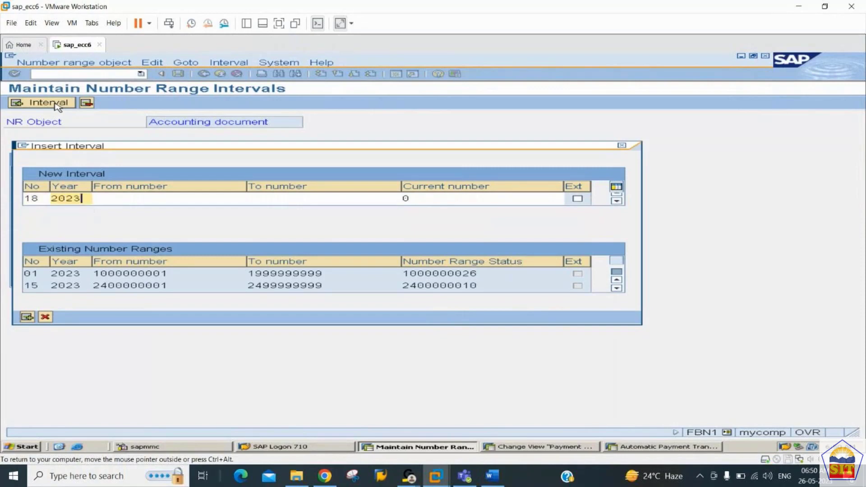
{"action": "key", "text": "Tab"}
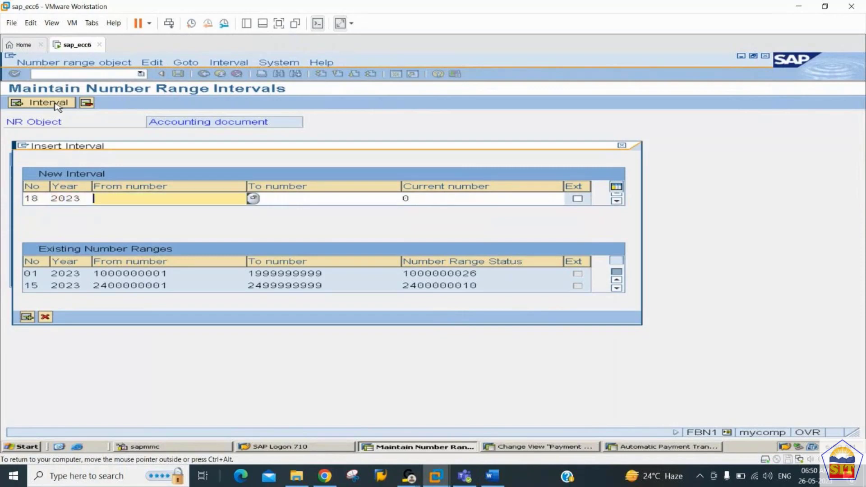
{"action": "left_click", "coordinate": [617, 288]}
{"action": "left_click", "coordinate": [617, 288]}
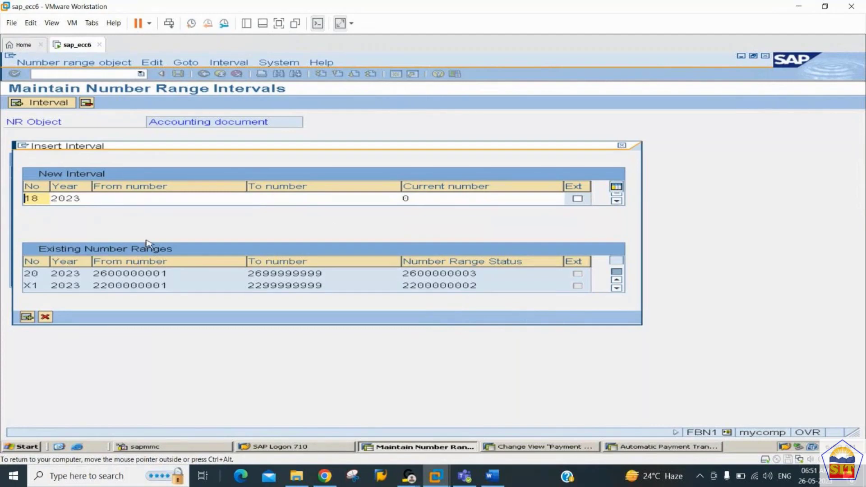
{"action": "left_click", "coordinate": [150, 199]}
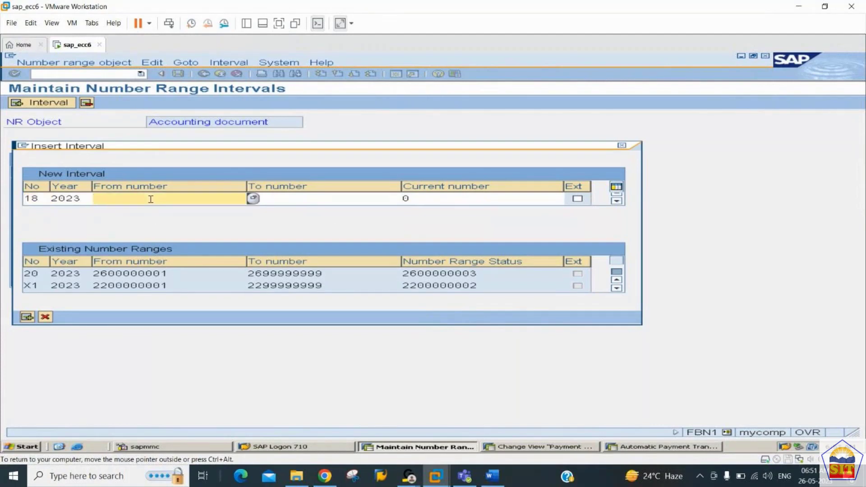
{"action": "type", "text": "2700000001"}
{"action": "key", "text": "Tab"}
{"action": "type", "text": "27"}
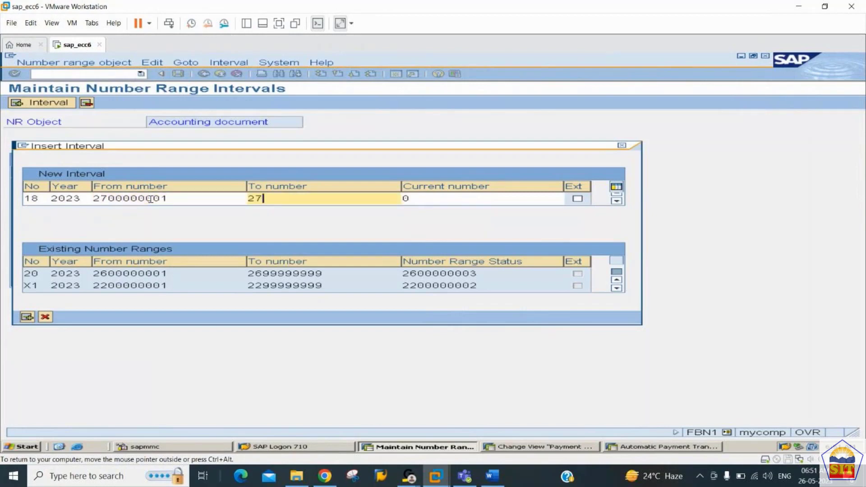
{"action": "type", "text": "99999999"}
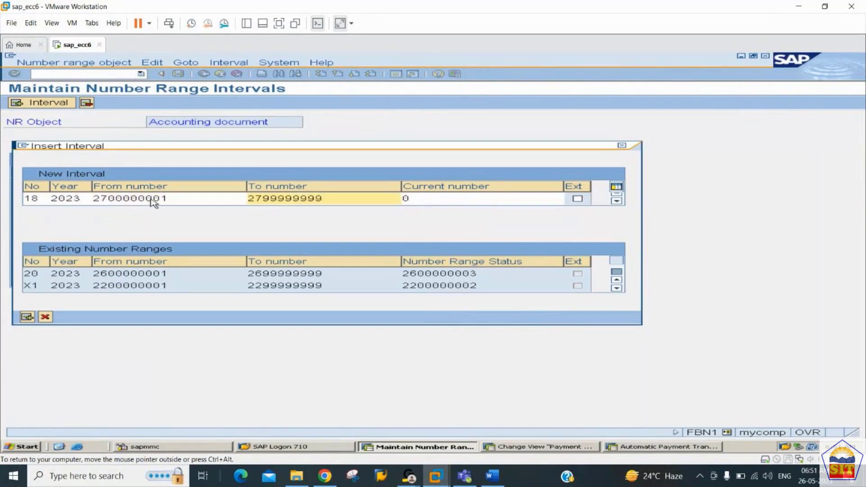
{"action": "key", "text": "Return"}
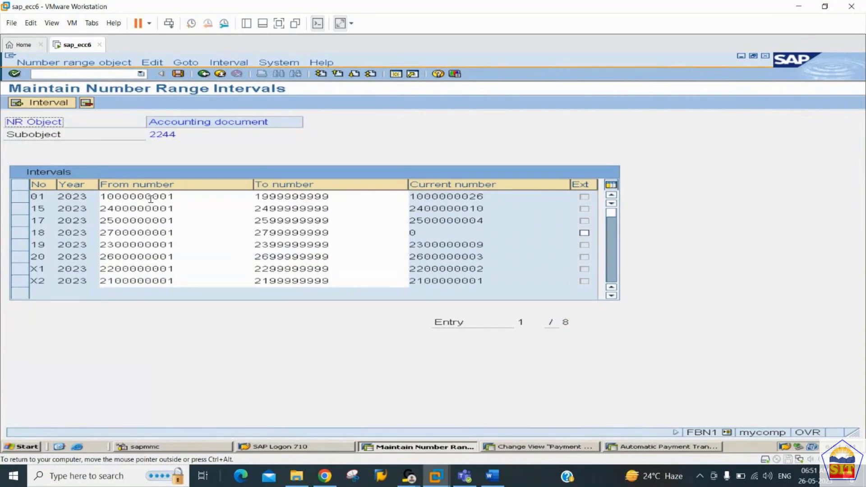
Step: Save the interval, dismiss the transport notice, and go back to the start screen
{"action": "key", "text": "ctrl+s"}
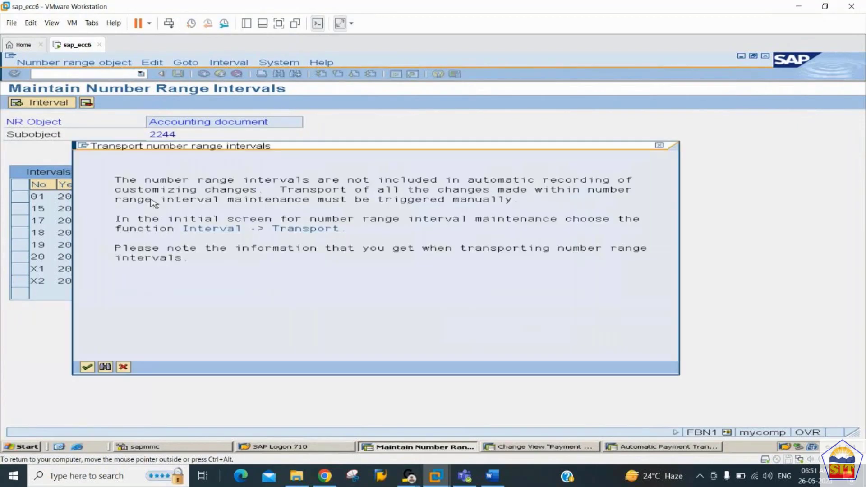
{"action": "key", "text": "Return"}
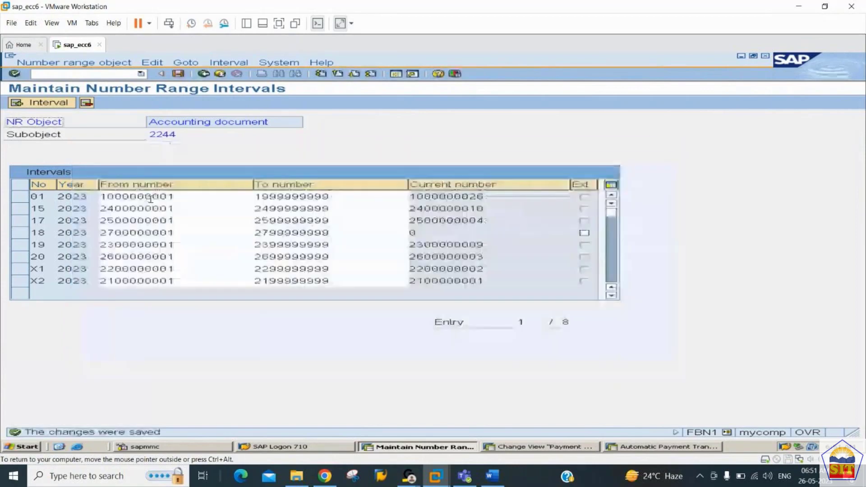
{"action": "left_click", "coordinate": [204, 74]}
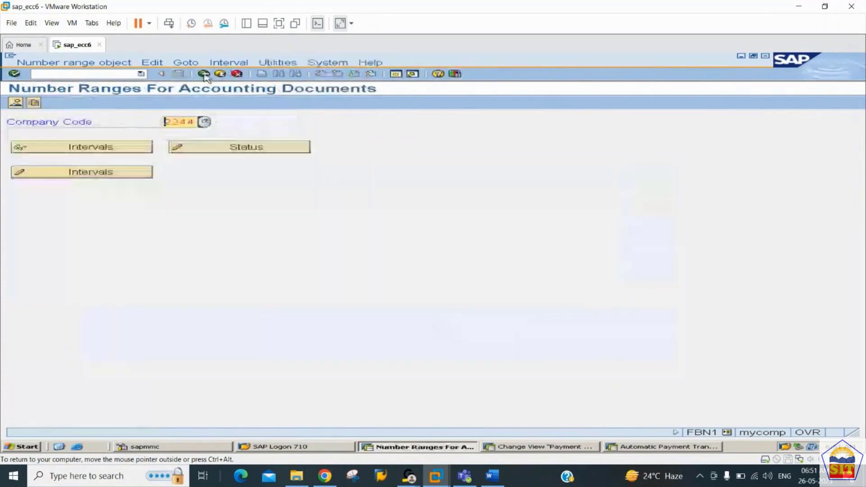
Step: Open document type DZ Customer payment and confirm its number range 14
{"action": "left_click", "coordinate": [204, 74]}
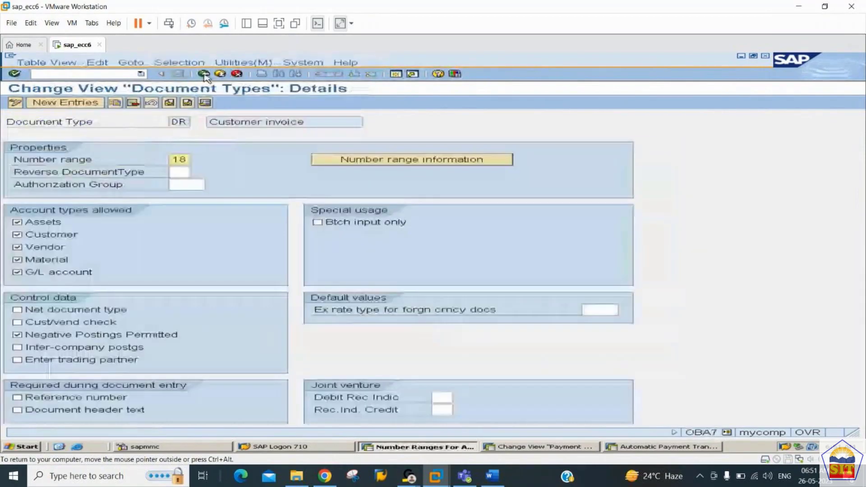
{"action": "left_click", "coordinate": [203, 74]}
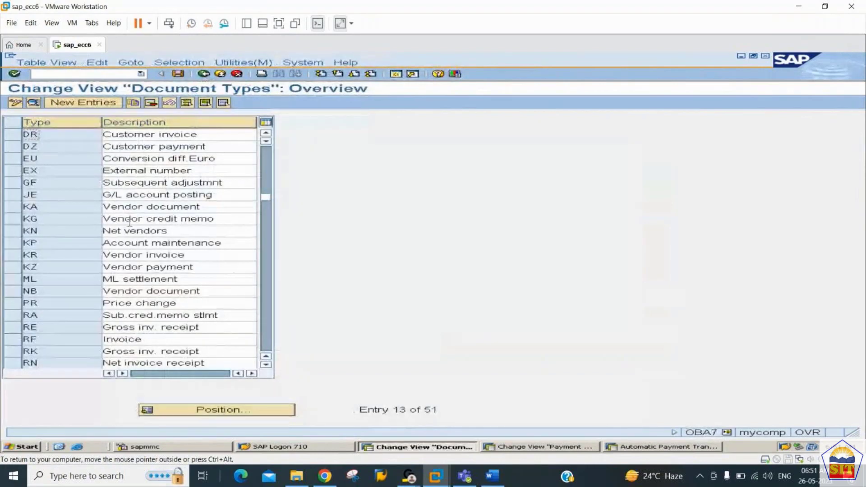
{"action": "left_click", "coordinate": [76, 145]}
{"action": "double_click", "coordinate": [75, 145]}
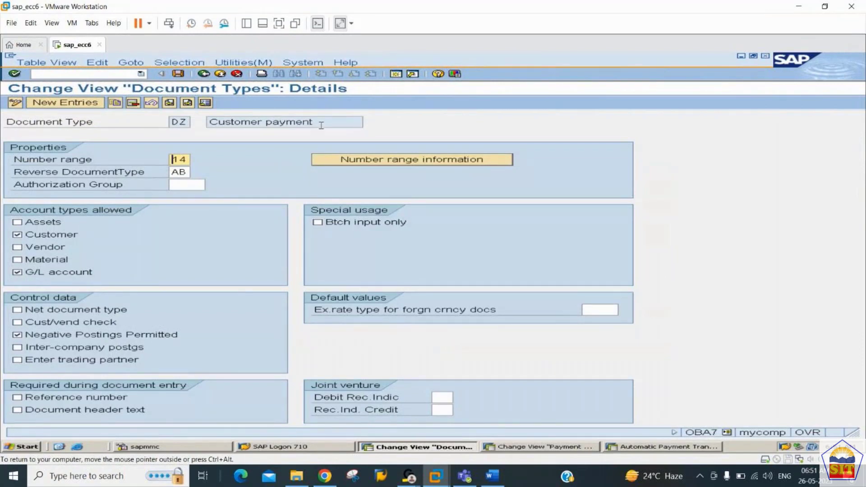
{"action": "left_click_drag", "start_coordinate": [316, 122], "coordinate": [210, 116]}
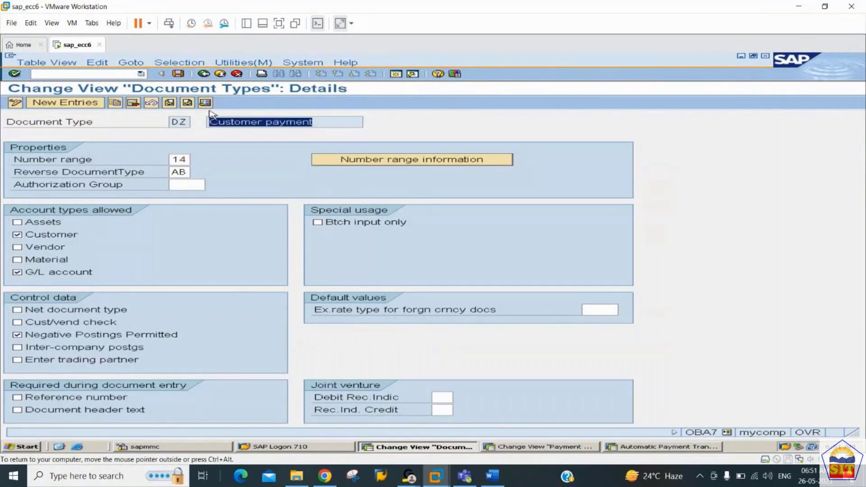
{"action": "double_click", "coordinate": [175, 159]}
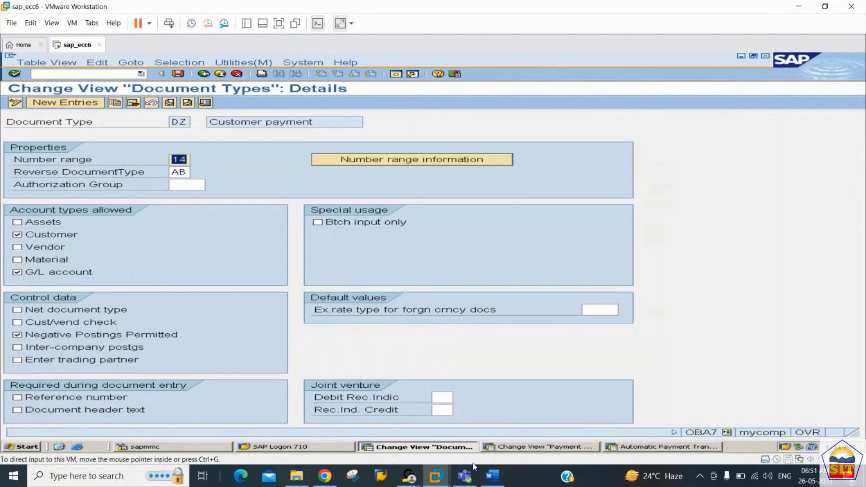
{"action": "left_click", "coordinate": [489, 475]}
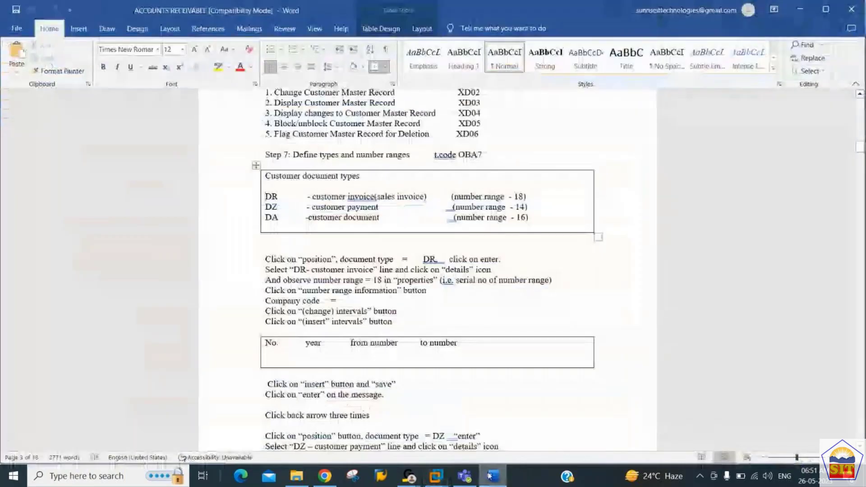
{"action": "left_click", "coordinate": [491, 476]}
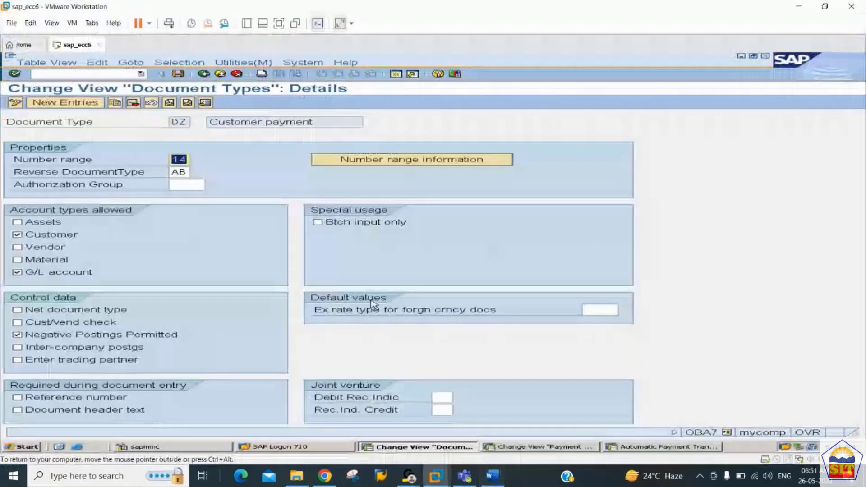
Step: Open the number range intervals for company code 2244 in change mode
{"action": "left_click", "coordinate": [442, 159]}
{"action": "type", "text": "22"}
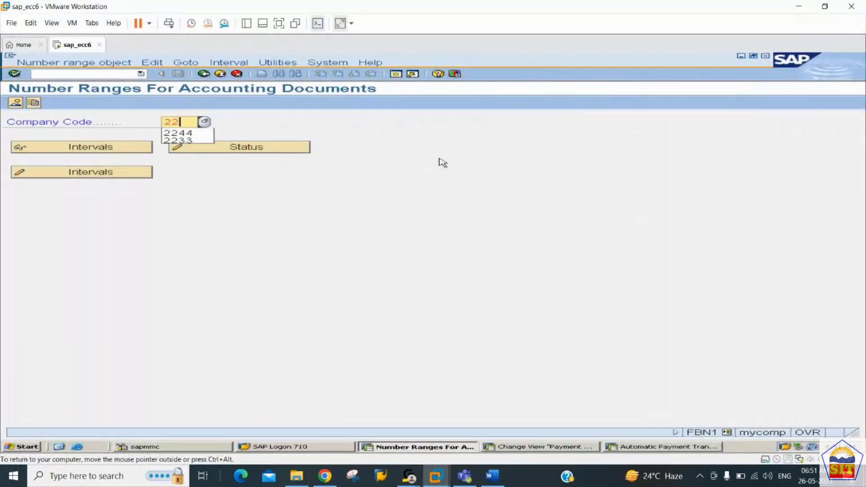
{"action": "type", "text": "44"}
{"action": "key", "text": "Tab"}
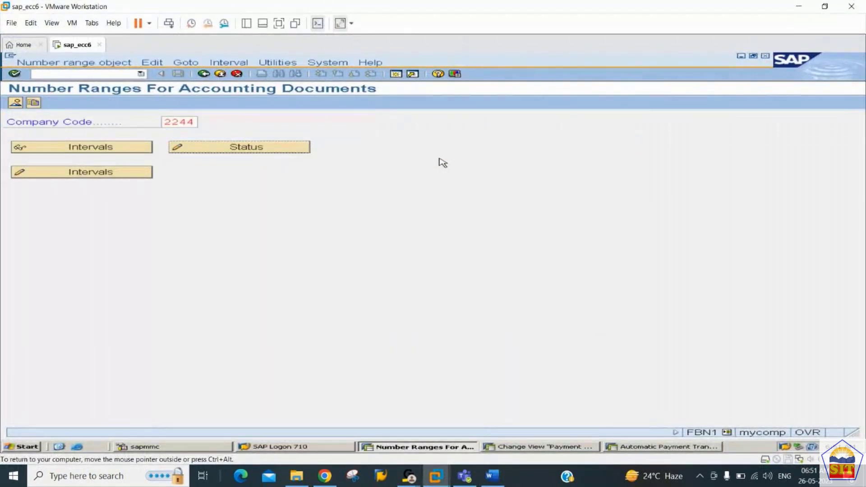
{"action": "key", "text": "Tab"}
{"action": "key", "text": "Return"}
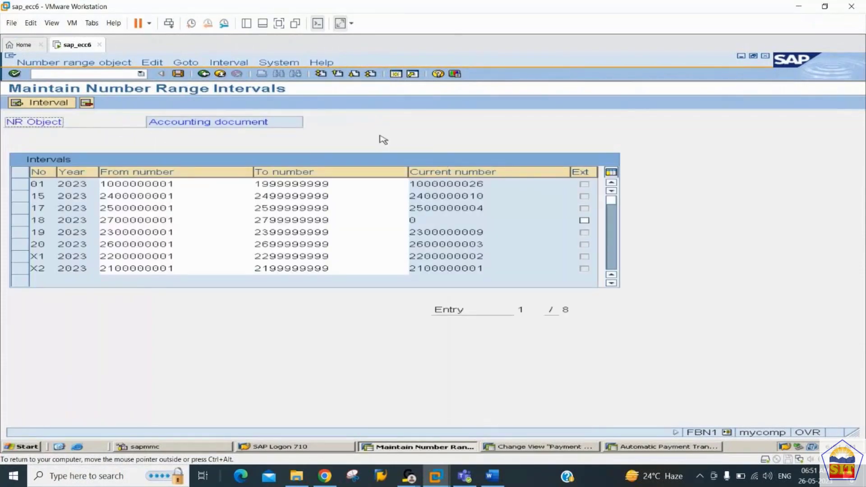
{"action": "left_click", "coordinate": [63, 103]}
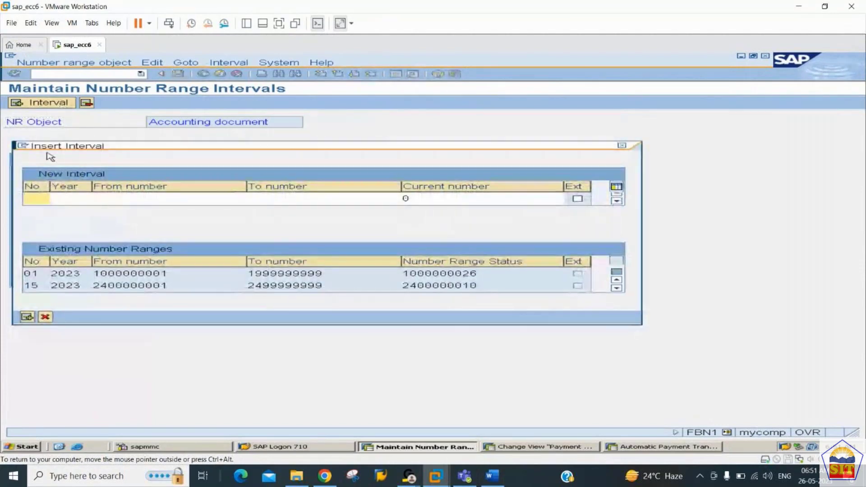
{"action": "type", "text": "14"}
{"action": "key", "text": "Tab"}
{"action": "type", "text": "2023"}
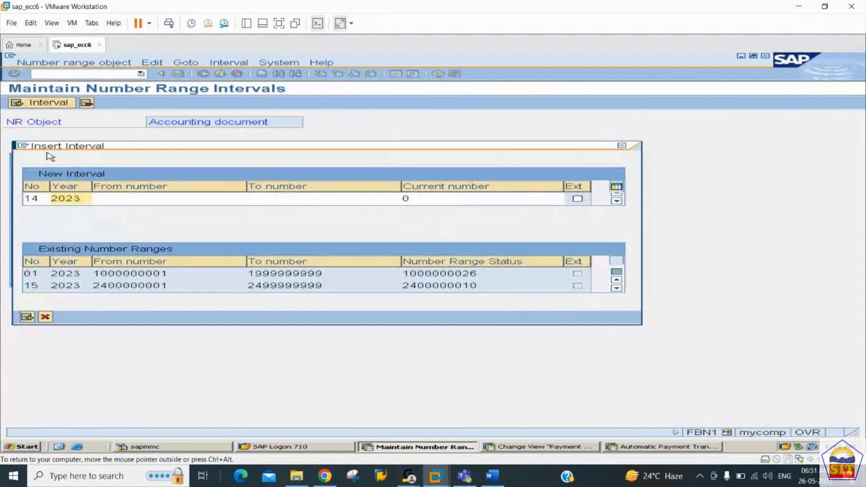
{"action": "key", "text": "Tab"}
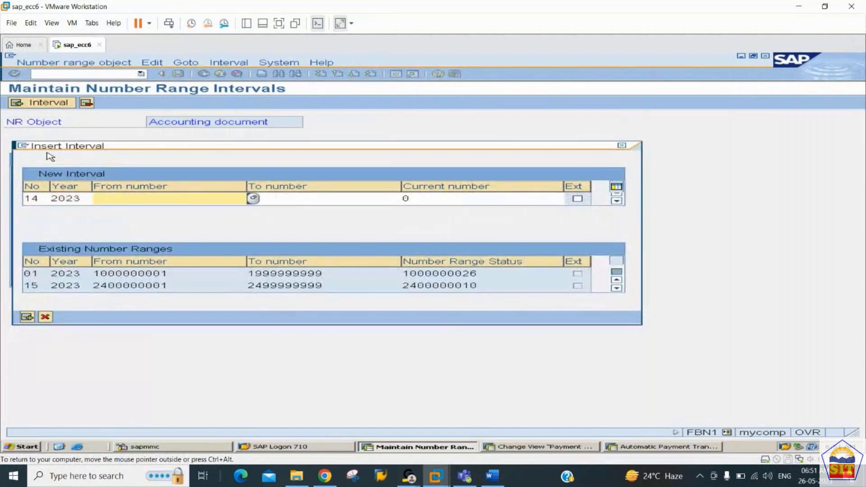
{"action": "type", "text": "27"}
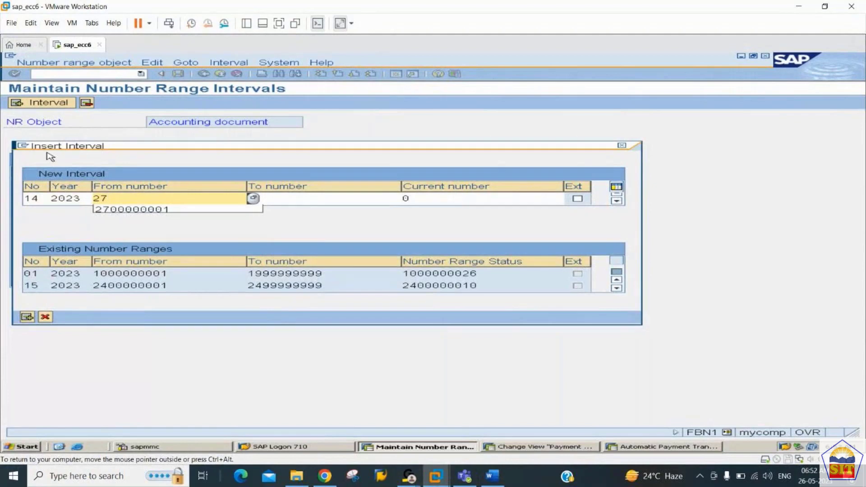
{"action": "key", "text": "BackSpace"}
{"action": "type", "text": "8"}
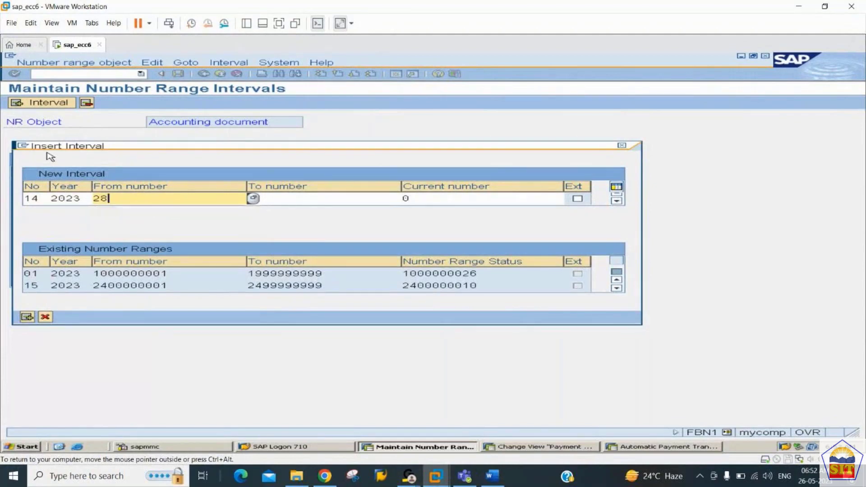
{"action": "type", "text": "00000001"}
{"action": "key", "text": "Tab"}
{"action": "type", "text": "2899999999"}
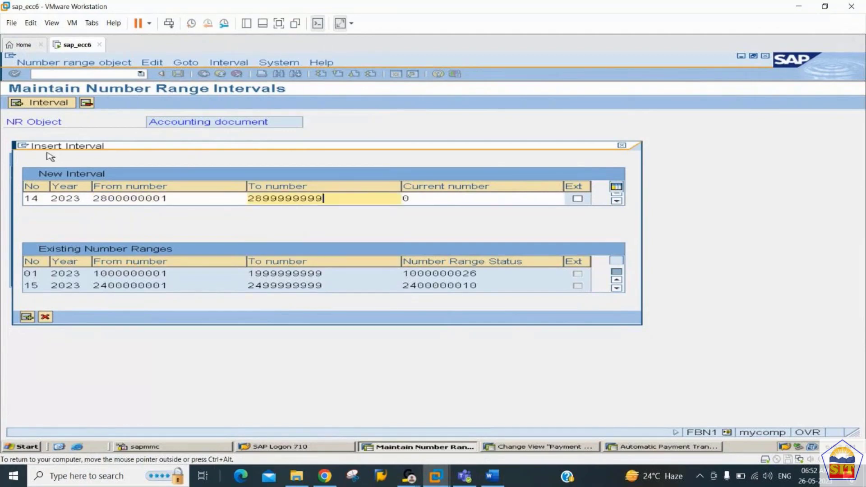
{"action": "key", "text": "Return"}
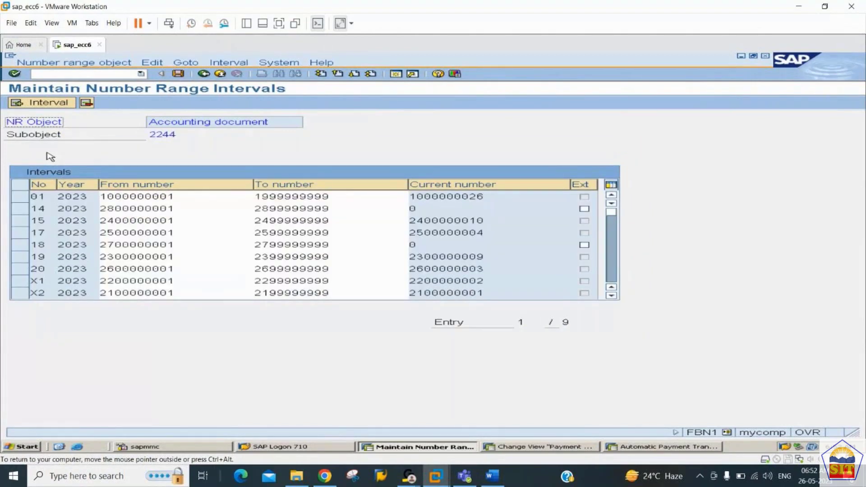
Step: Save the intervals, acknowledge the transport message, and return to the company code screen
{"action": "key", "text": "ctrl+s"}
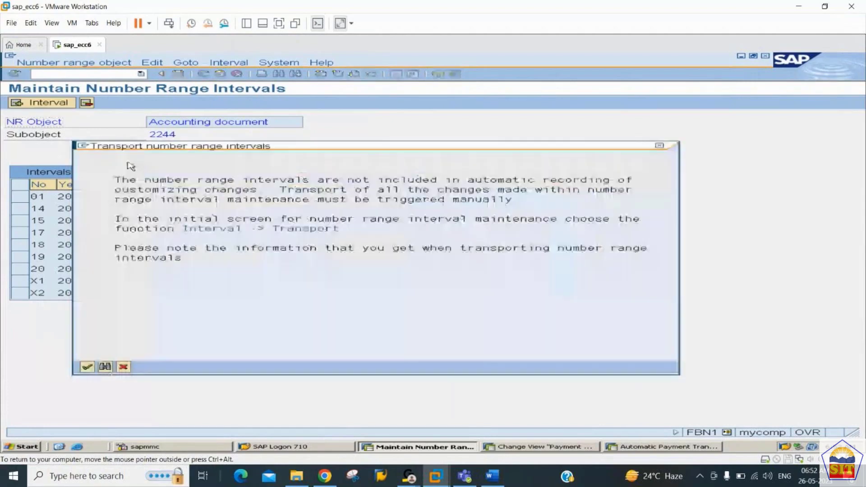
{"action": "key", "text": "Return"}
{"action": "key", "text": "alt+Tab"}
{"action": "key", "text": "Escape"}
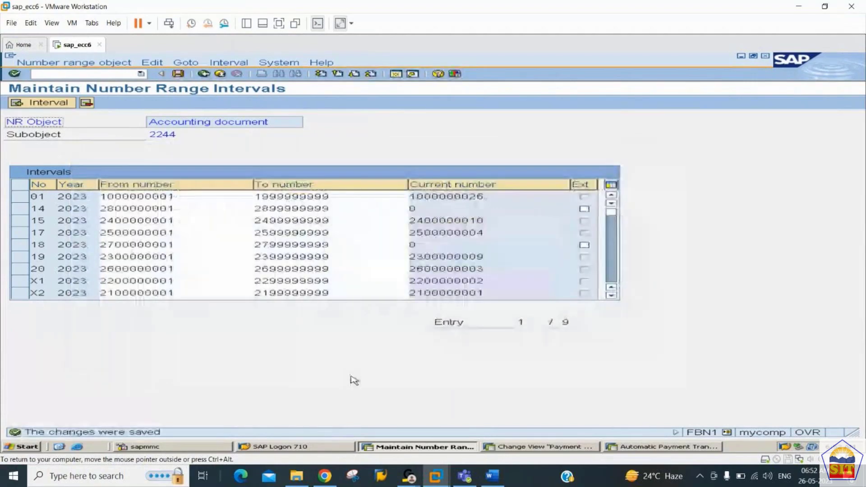
{"action": "left_click", "coordinate": [492, 481]}
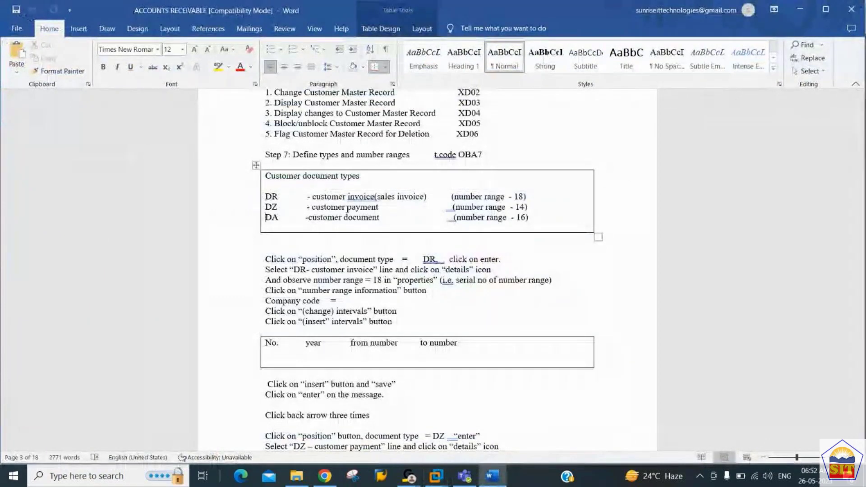
{"action": "key", "text": "alt+Tab"}
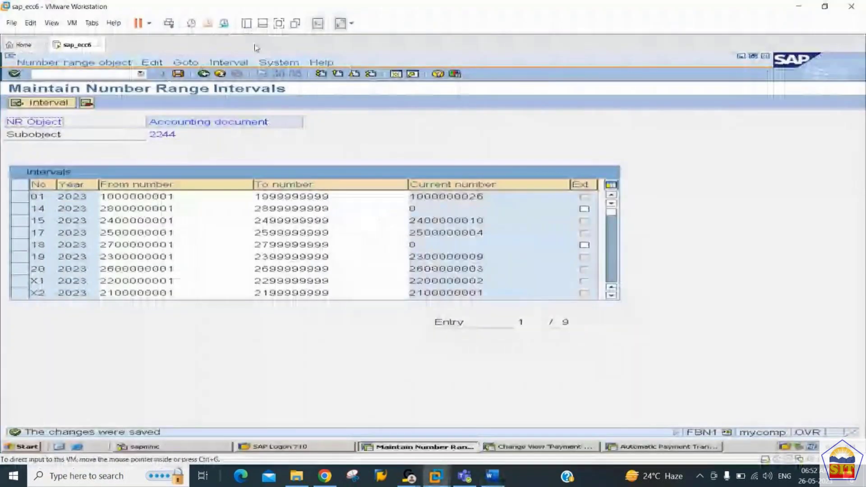
{"action": "left_click", "coordinate": [204, 74]}
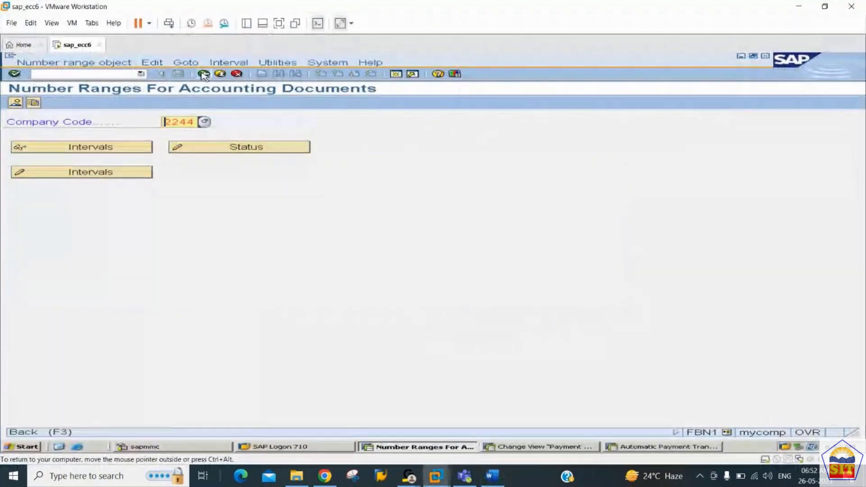
Step: Back out to the document types list and open DA's details, showing number range 16
{"action": "left_click", "coordinate": [204, 75]}
{"action": "left_click", "coordinate": [205, 76]}
{"action": "left_click", "coordinate": [221, 411]}
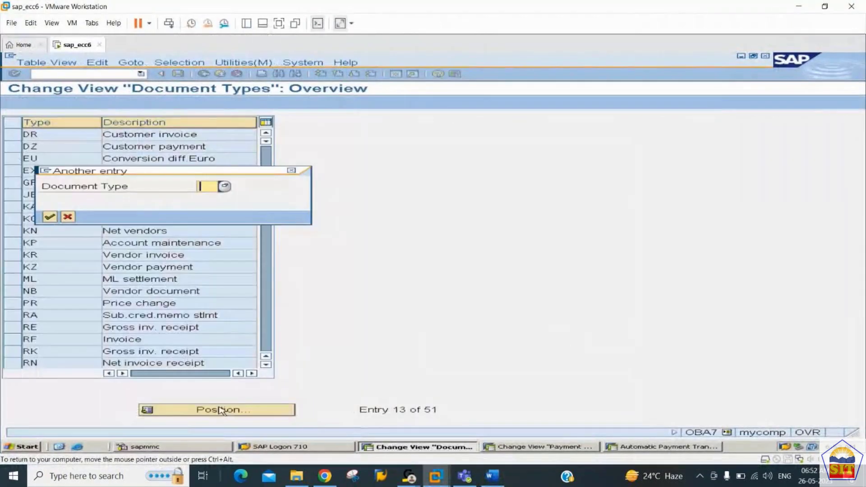
{"action": "type", "text": "dr"}
{"action": "key", "text": "Return"}
{"action": "left_click", "coordinate": [221, 411]}
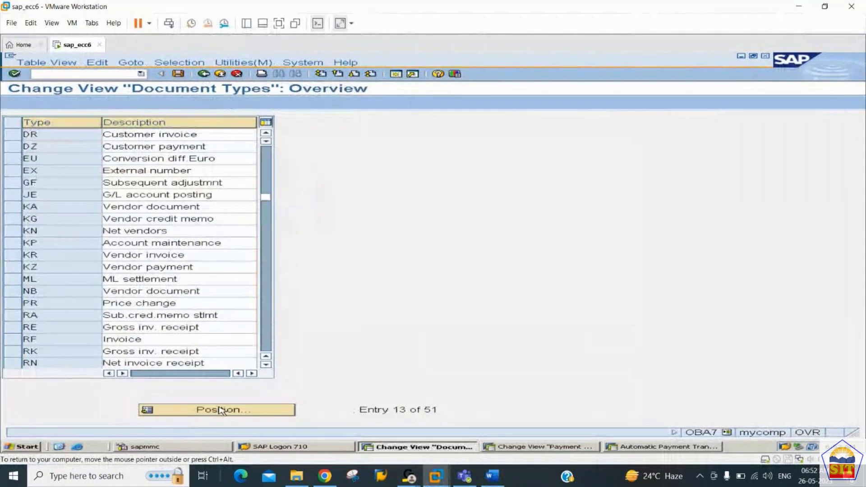
{"action": "type", "text": "da"}
{"action": "key", "text": "Return"}
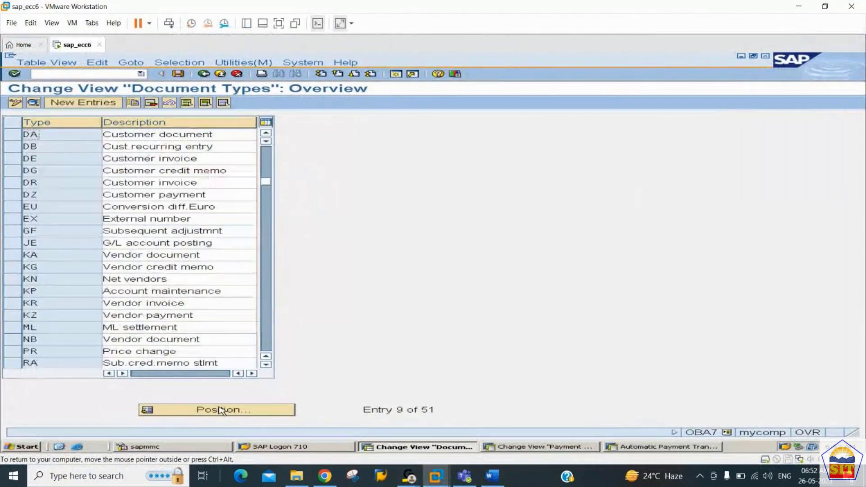
{"action": "double_click", "coordinate": [77, 137]}
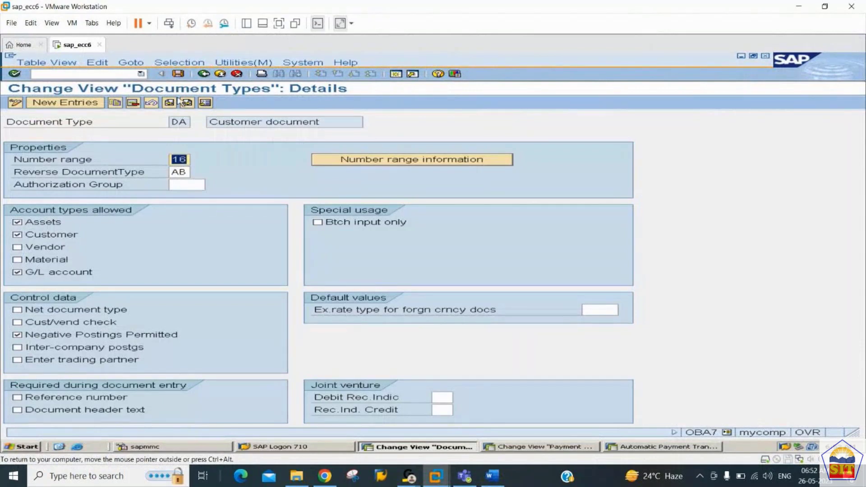
Step: Open the number range intervals for company code 2244
{"action": "left_click", "coordinate": [380, 161]}
{"action": "type", "text": "2244"}
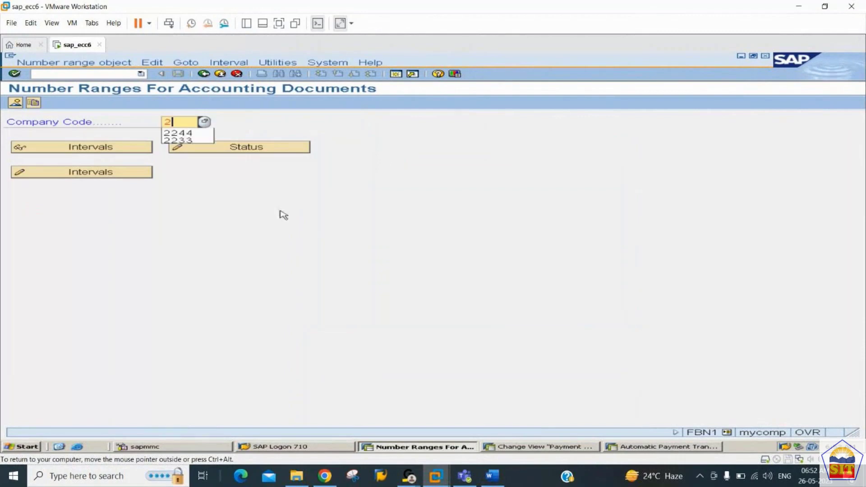
{"action": "key", "text": "Tab"}
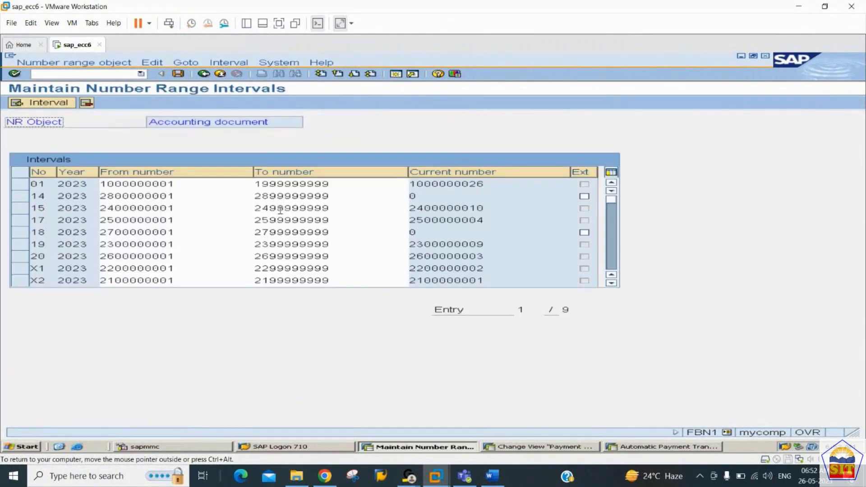
{"action": "left_click", "coordinate": [51, 103]}
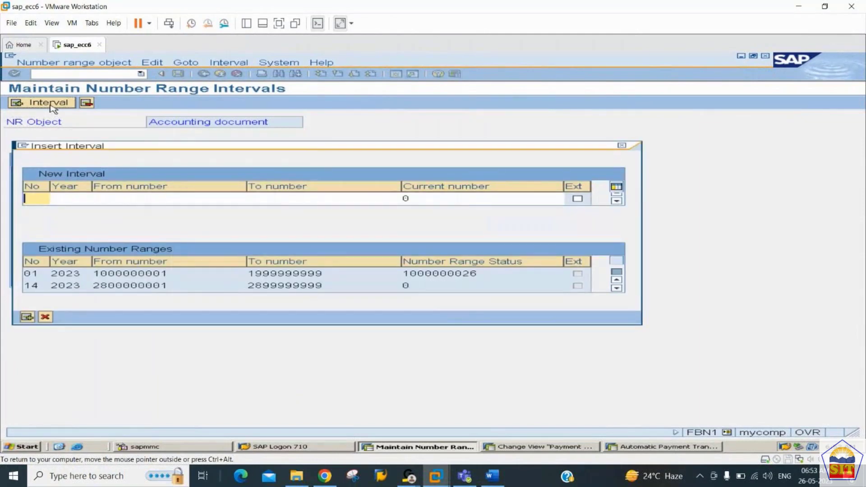
{"action": "type", "text": "16"}
{"action": "key", "text": "Tab"}
{"action": "type", "text": "20"}
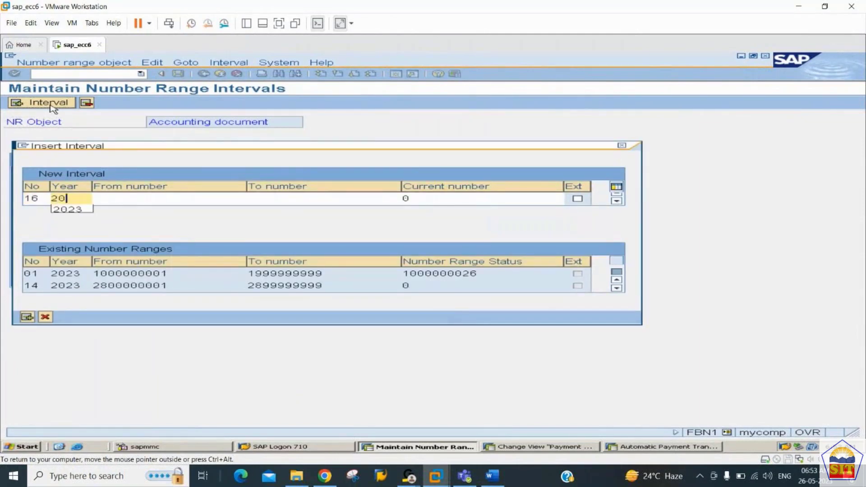
{"action": "type", "text": "23"}
{"action": "key", "text": "Tab"}
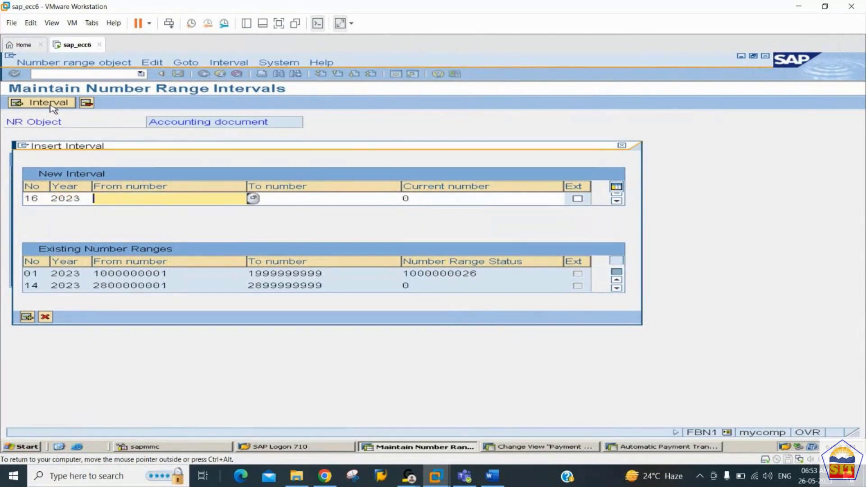
{"action": "type", "text": "2900000000"}
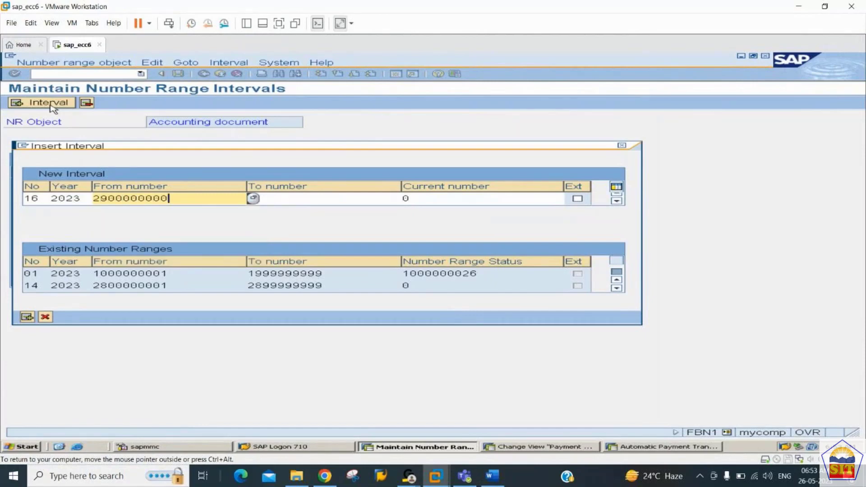
{"action": "type", "text": "1"}
{"action": "key", "text": "Tab"}
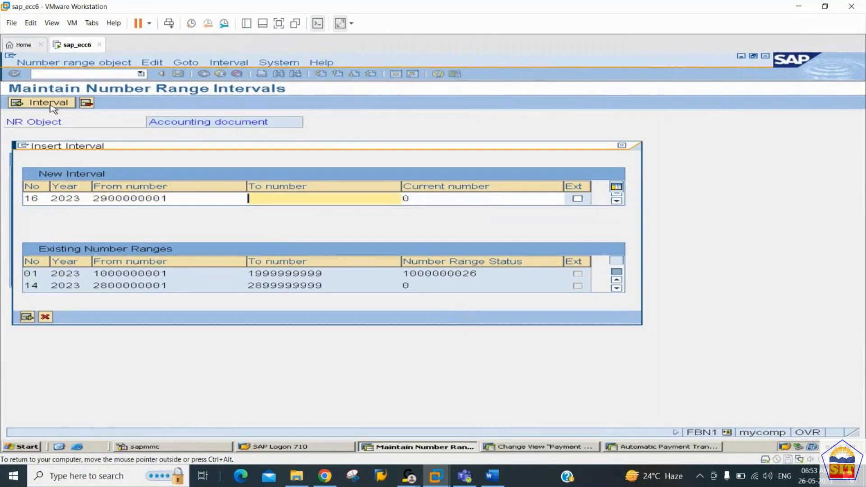
{"action": "type", "text": "2999999999"}
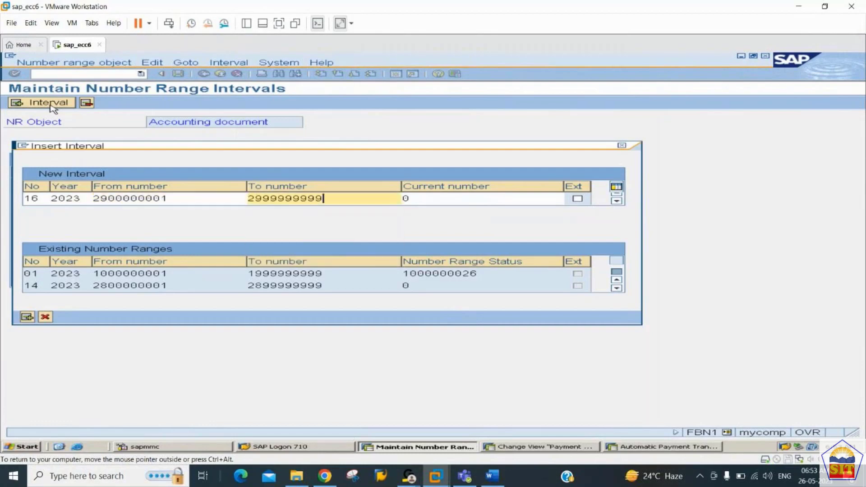
{"action": "key", "text": "Return"}
Step: Save the new interval and acknowledge the transport notice
{"action": "key", "text": "ctrl+s"}
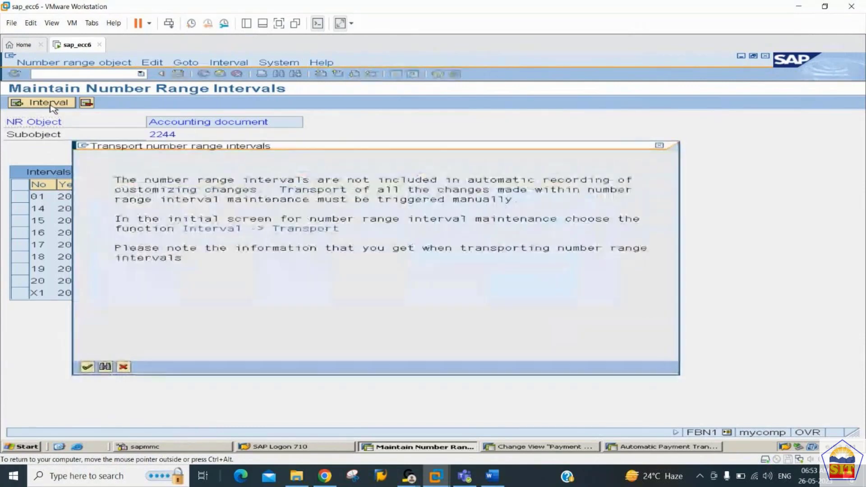
{"action": "key", "text": "Return"}
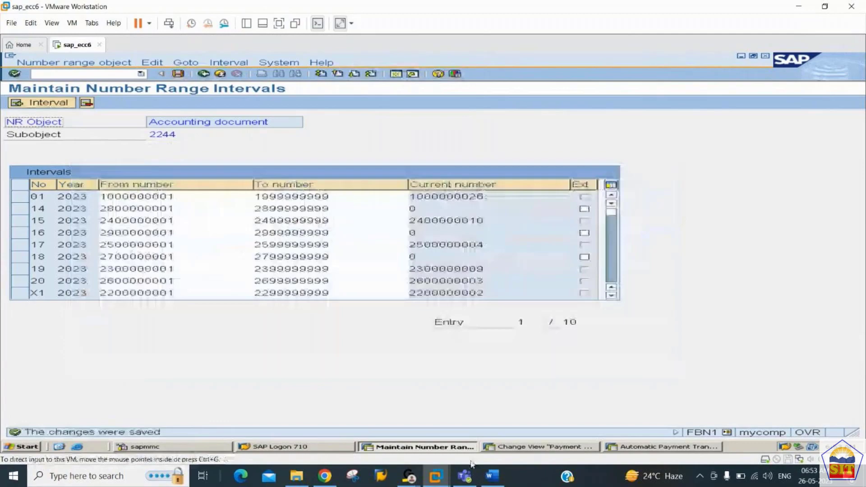
{"action": "left_click", "coordinate": [492, 476]}
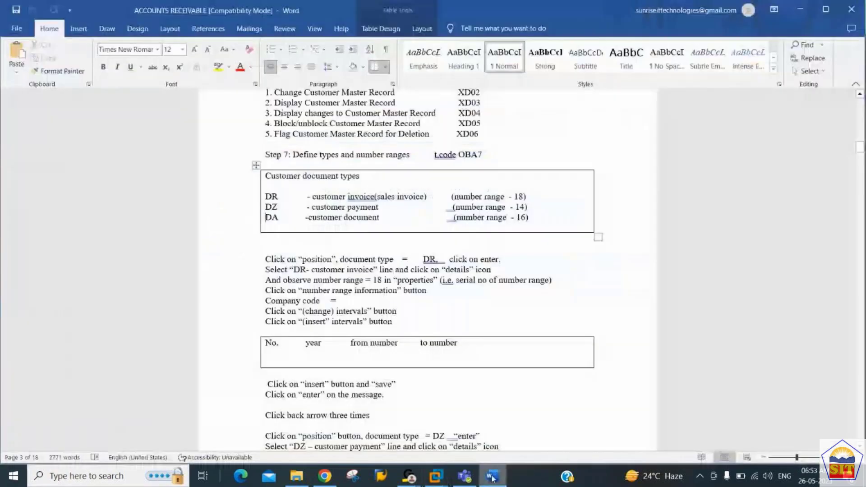
Step: Review the DR, DZ and DA document type rows, then read down to Step 8's F-22/FB70 invoice posting
{"action": "left_click_drag", "start_coordinate": [265, 196], "coordinate": [325, 219]}
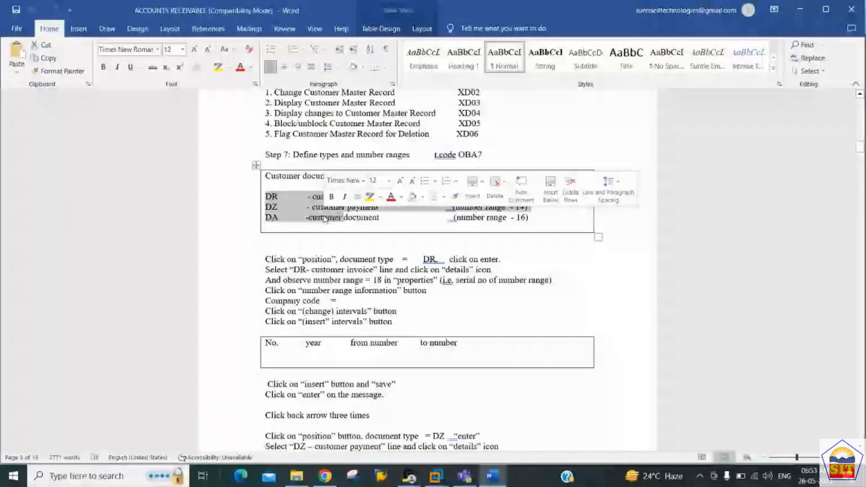
{"action": "left_click", "coordinate": [317, 269]}
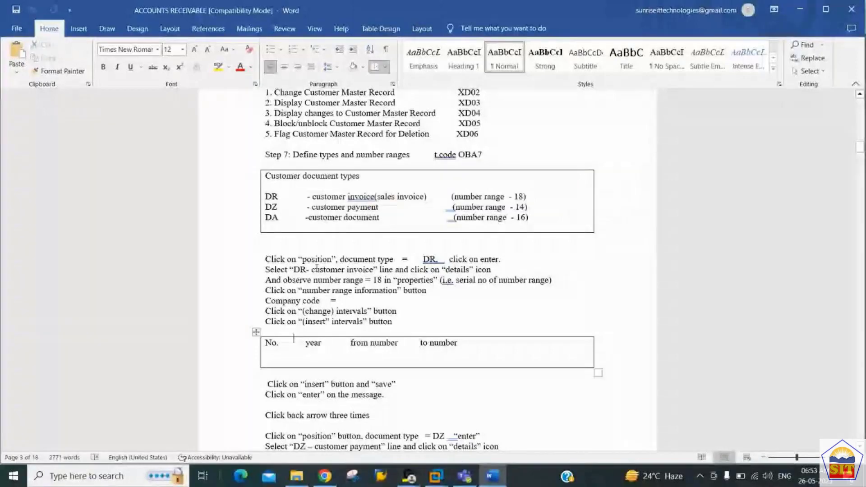
{"action": "scroll", "coordinate": [317, 269], "scroll_direction": "down", "scroll_amount": 15}
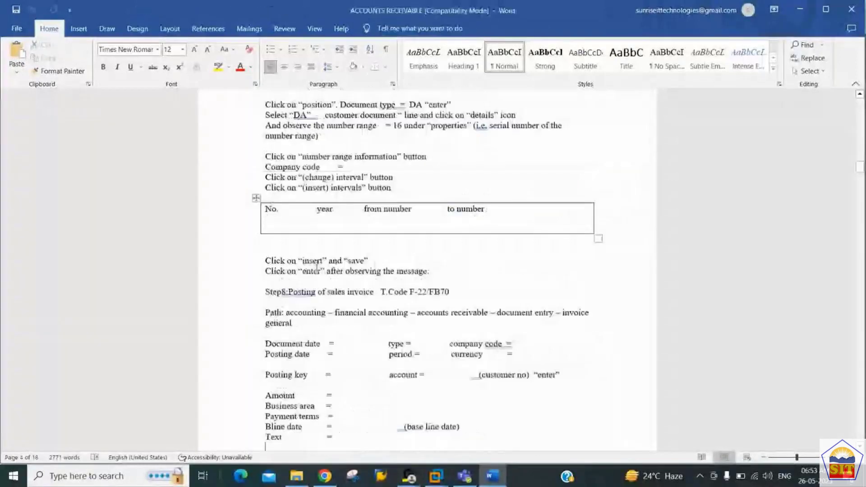
{"action": "scroll", "coordinate": [317, 269], "scroll_direction": "down", "scroll_amount": 6}
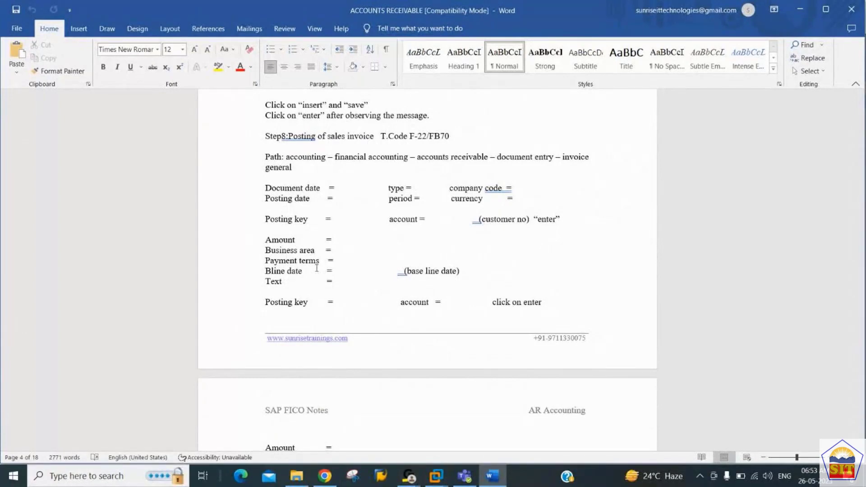
{"action": "key", "text": "alt+Tab"}
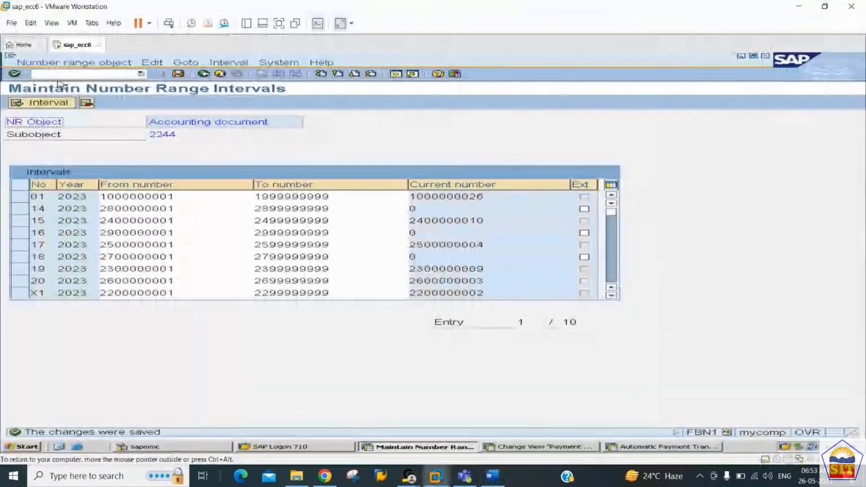
Step: Start the F-22 customer invoice transaction with /nf-22
{"action": "left_click", "coordinate": [76, 76]}
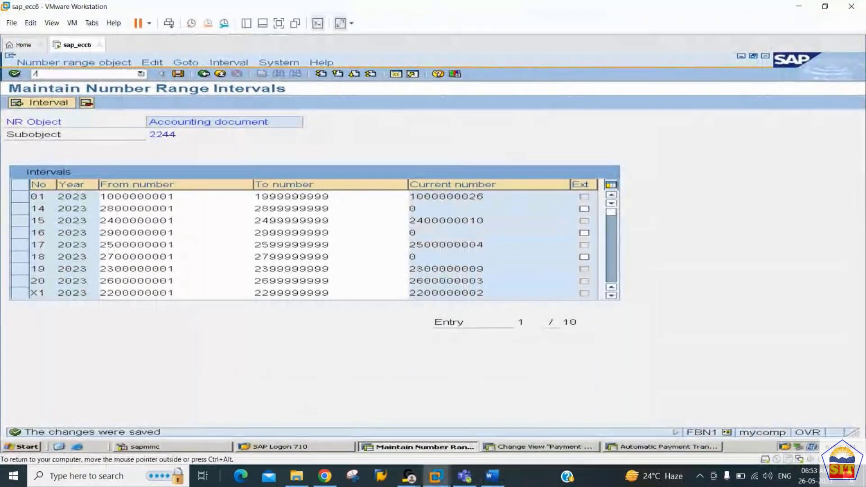
{"action": "type", "text": "/nf-22"}
{"action": "key", "text": "Return"}
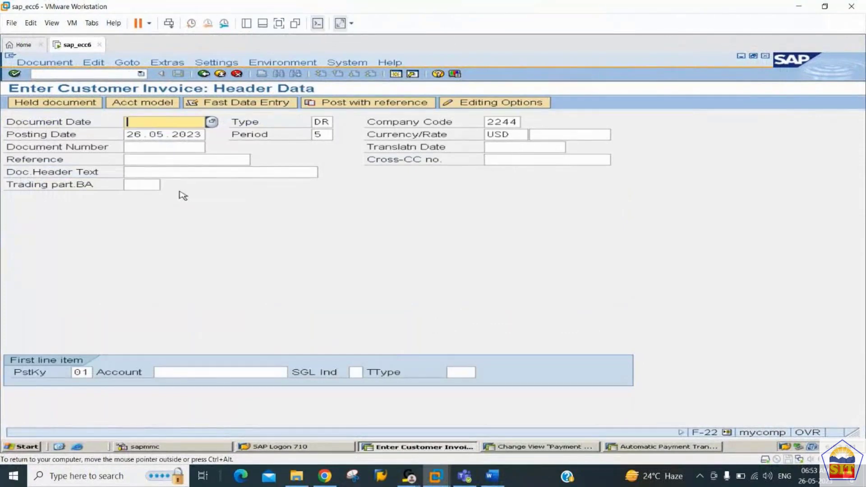
Step: Open the FB70 customer invoice transaction with /nfb70 in the other SAP session
{"action": "left_click", "coordinate": [539, 447]}
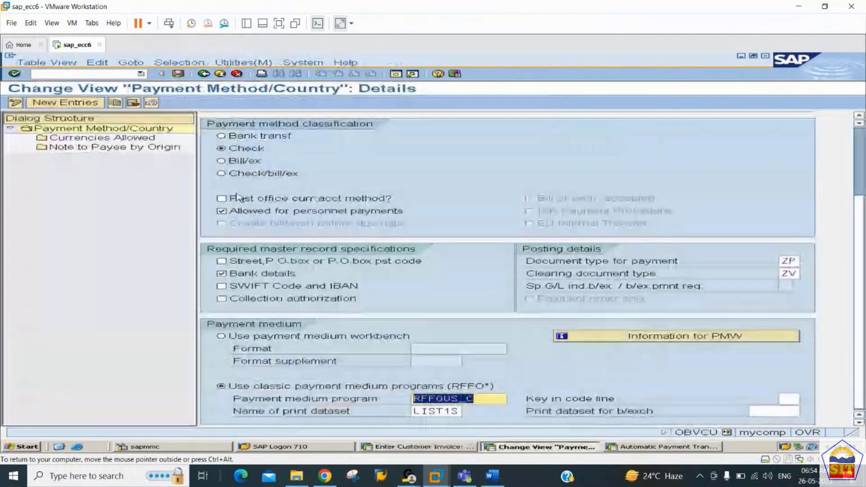
{"action": "left_click", "coordinate": [92, 74]}
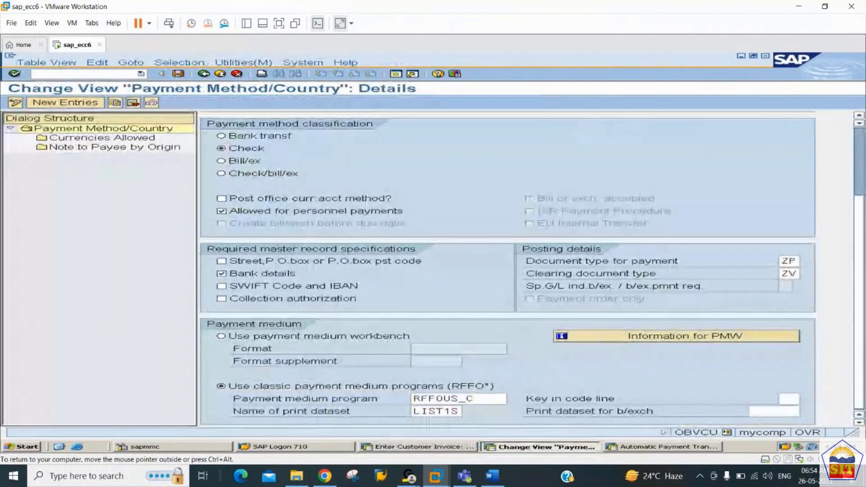
{"action": "type", "text": "/nfb70"}
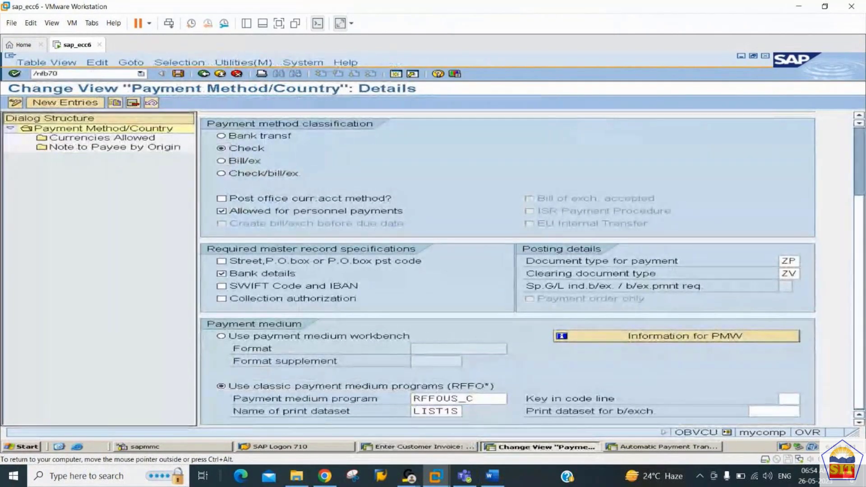
{"action": "key", "text": "Return"}
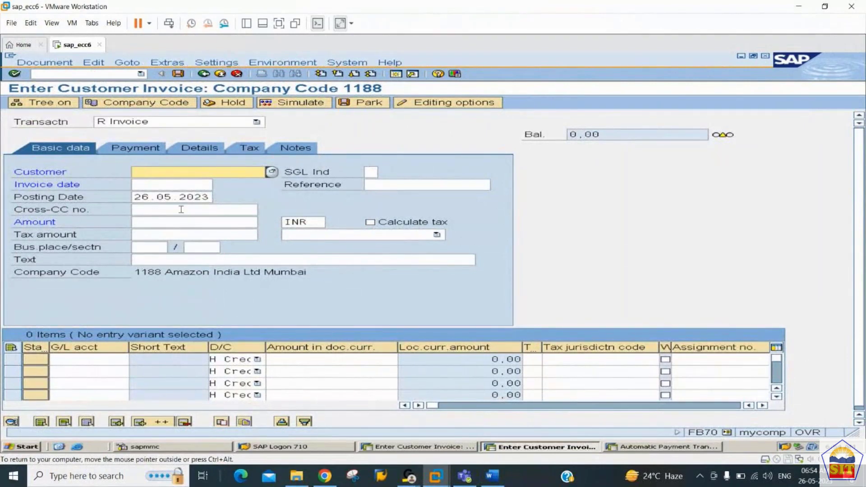
Step: Step through the fields of the first FB70 G/L account line item
{"action": "left_click", "coordinate": [68, 359]}
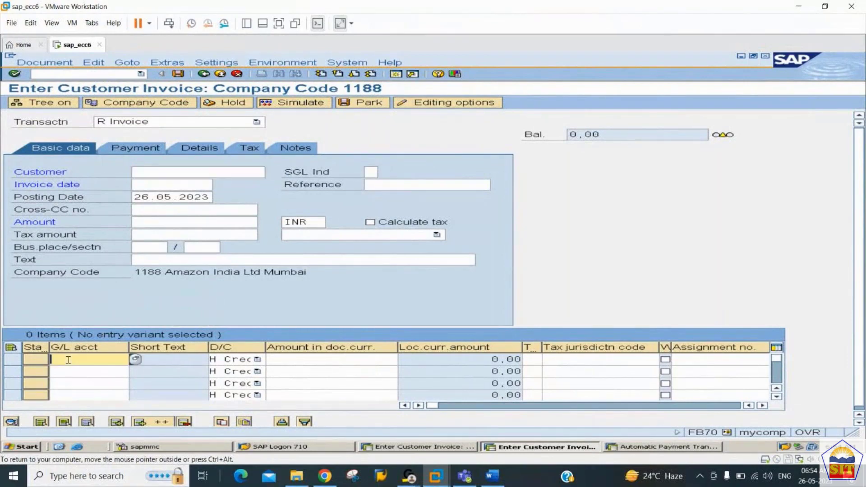
{"action": "left_click", "coordinate": [315, 357]}
{"action": "left_click", "coordinate": [116, 359]}
{"action": "key", "text": "F3"}
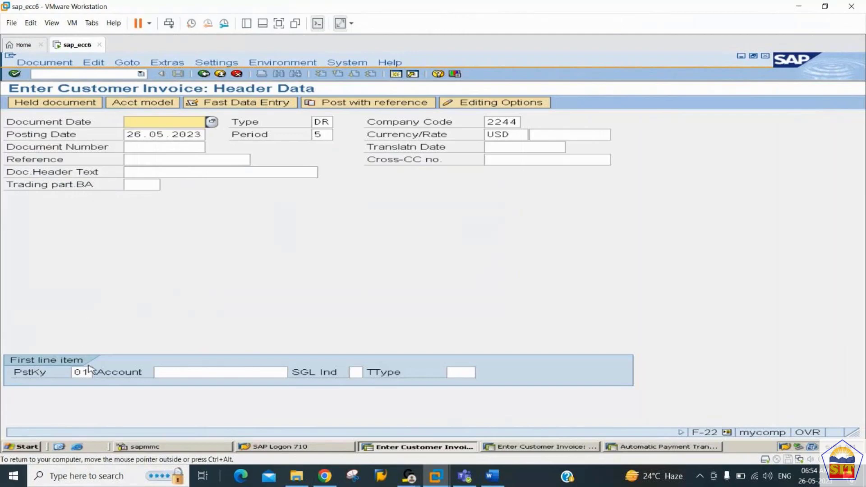
{"action": "key", "text": "alt+Tab"}
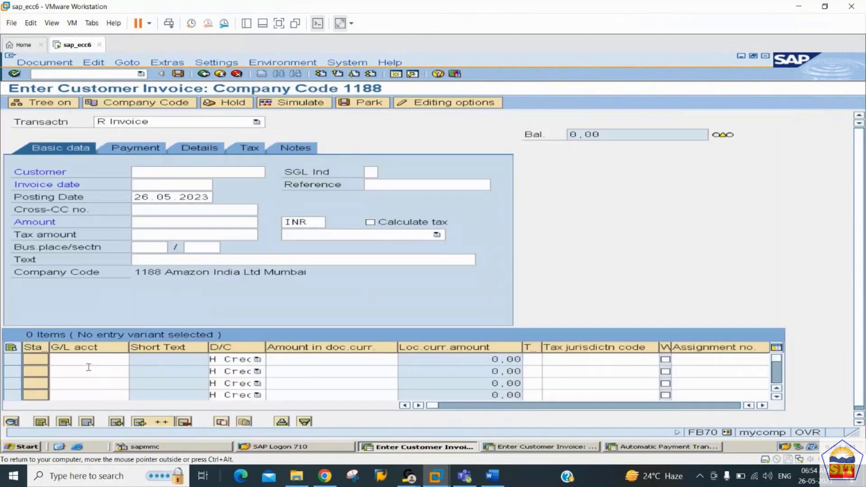
Step: Check the debit/credit options for FB70 lines one to three, keeping line two at H Credit
{"action": "left_click", "coordinate": [236, 371]}
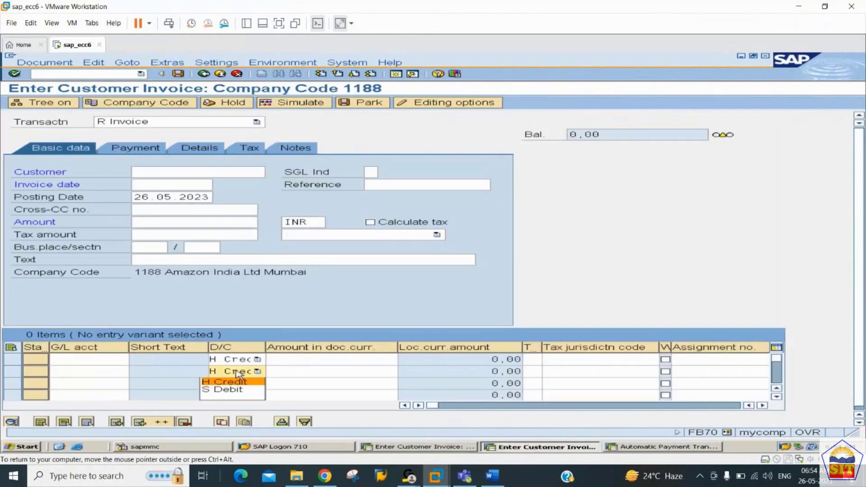
{"action": "left_click", "coordinate": [236, 370]}
{"action": "left_click", "coordinate": [236, 388]}
{"action": "left_click", "coordinate": [236, 387]}
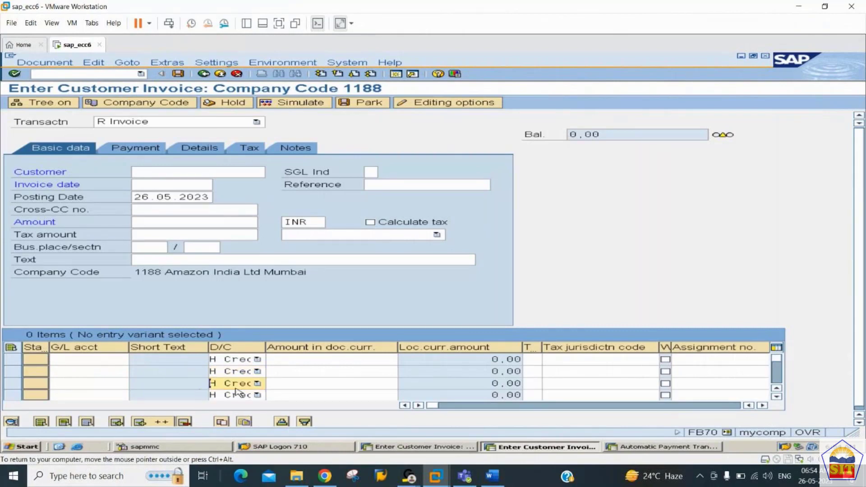
{"action": "left_click", "coordinate": [244, 359]}
{"action": "left_click", "coordinate": [242, 370]}
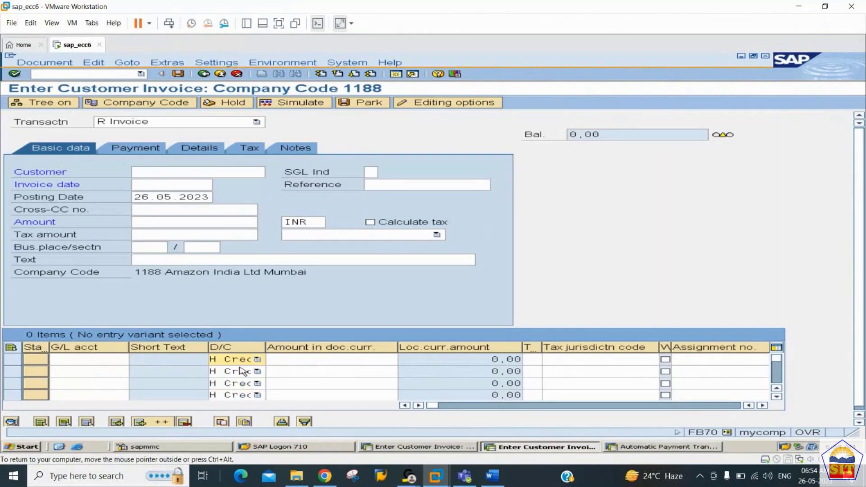
{"action": "left_click", "coordinate": [242, 370]}
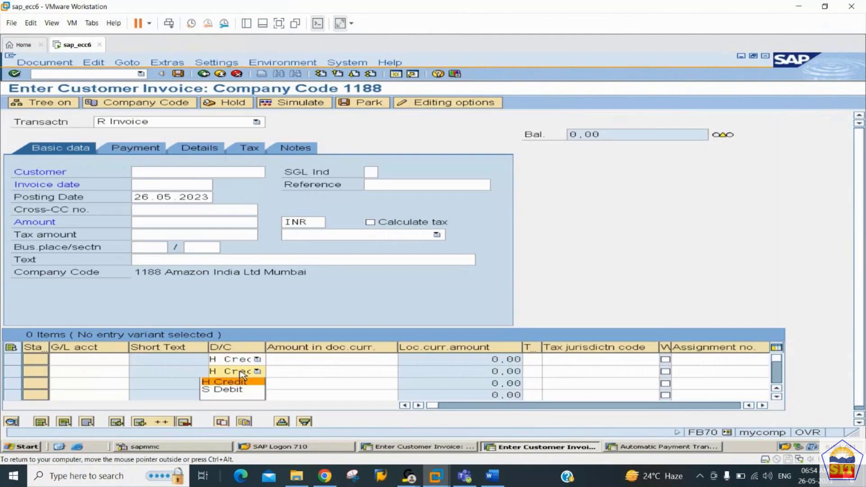
{"action": "left_click", "coordinate": [242, 373]}
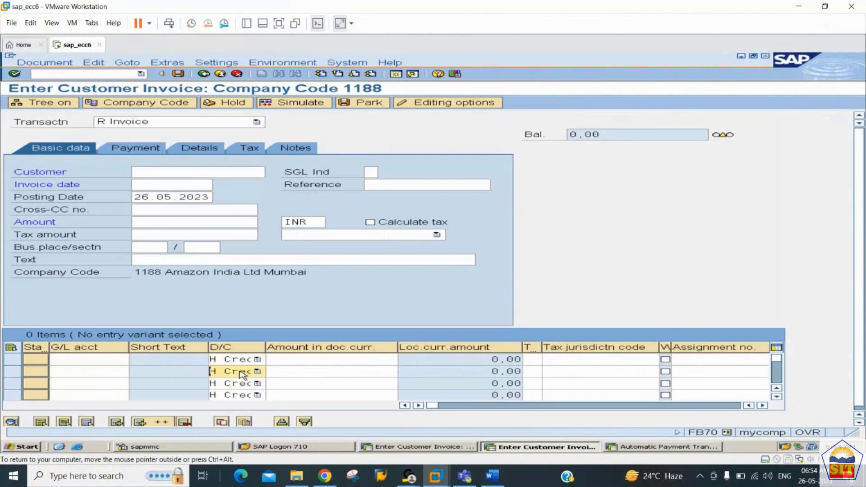
{"action": "key", "text": "alt+Tab"}
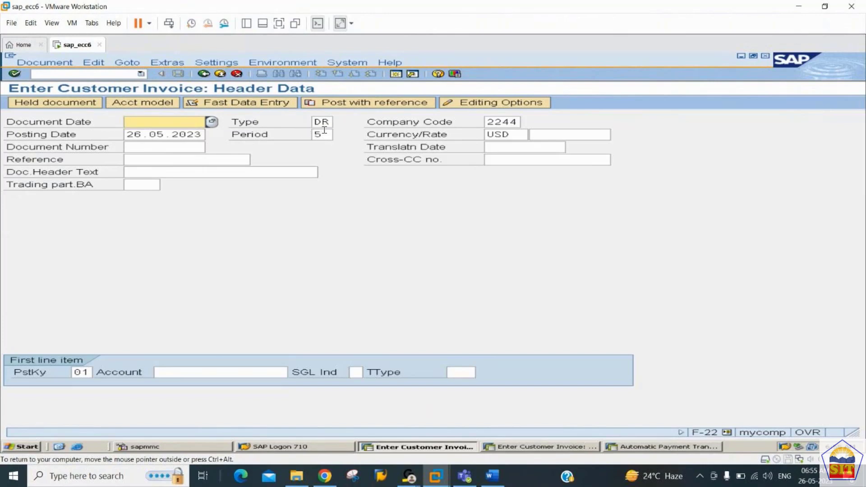
Step: Date the invoice 26, then pick Canon Printers LLC from company code 2244 as the customer with posting key 01
{"action": "type", "text": "26"}
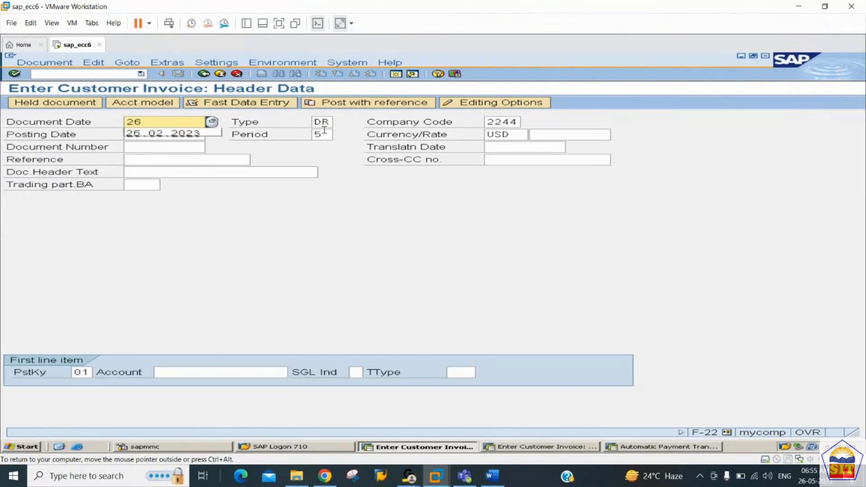
{"action": "key", "text": "Tab"}
{"action": "key", "text": "Tab"}
{"action": "key", "text": "Tab"}
{"action": "key", "text": "Tab"}
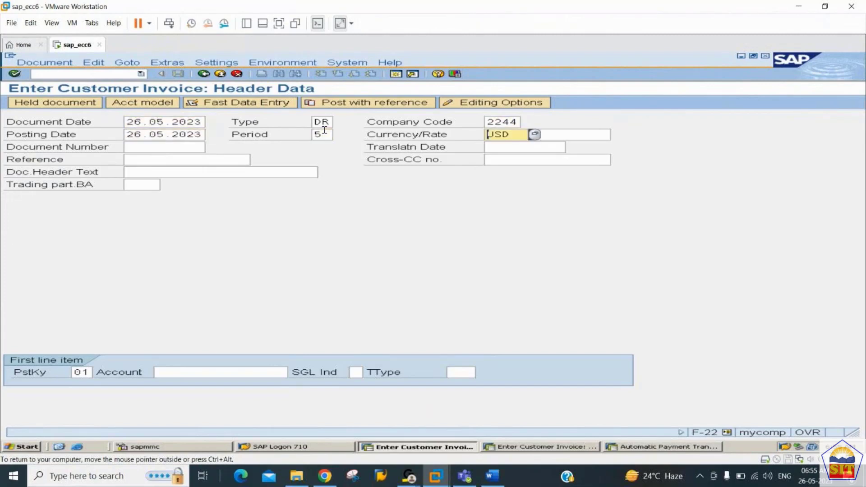
{"action": "key", "text": "Tab"}
{"action": "key", "text": "Tab"}
{"action": "key", "text": "Tab"}
{"action": "key", "text": "Tab"}
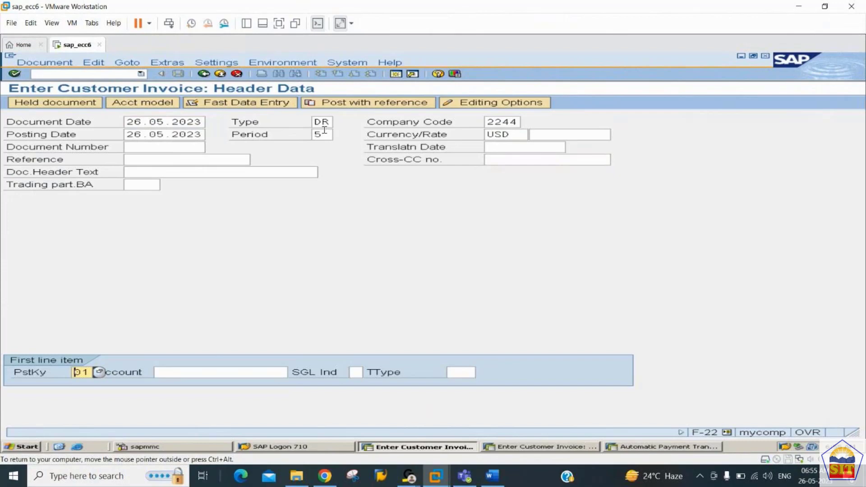
{"action": "key", "text": "Tab"}
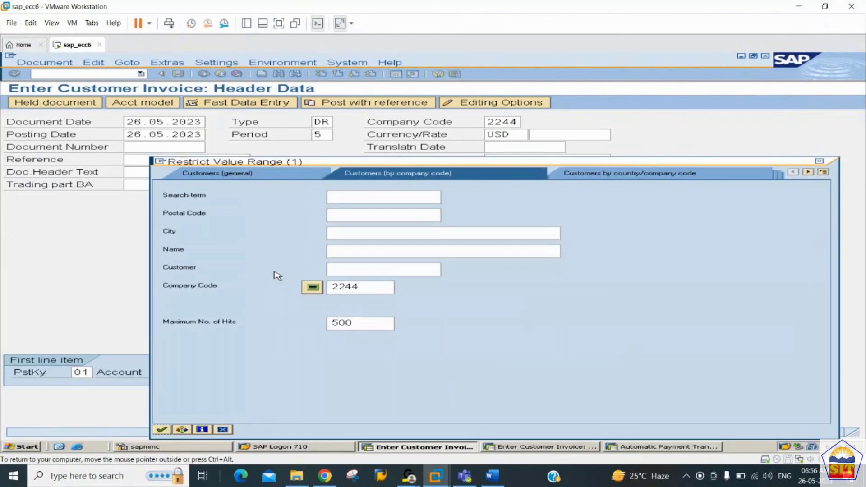
{"action": "key", "text": "Return"}
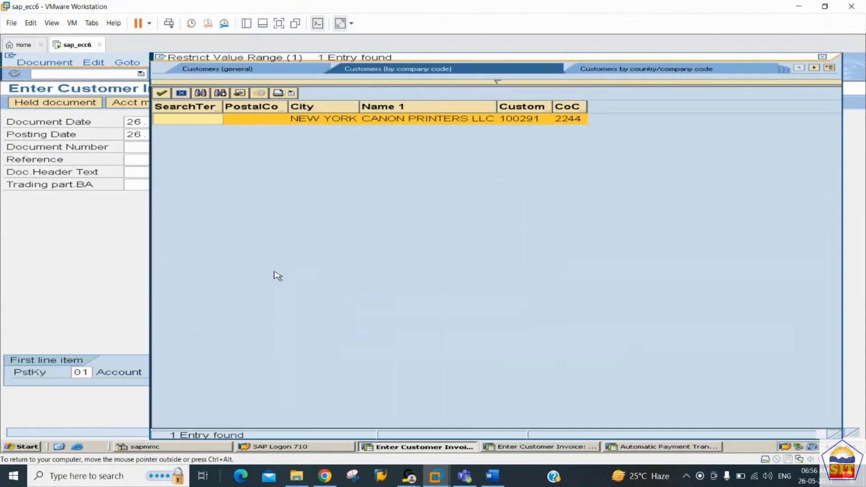
{"action": "double_click", "coordinate": [496, 120]}
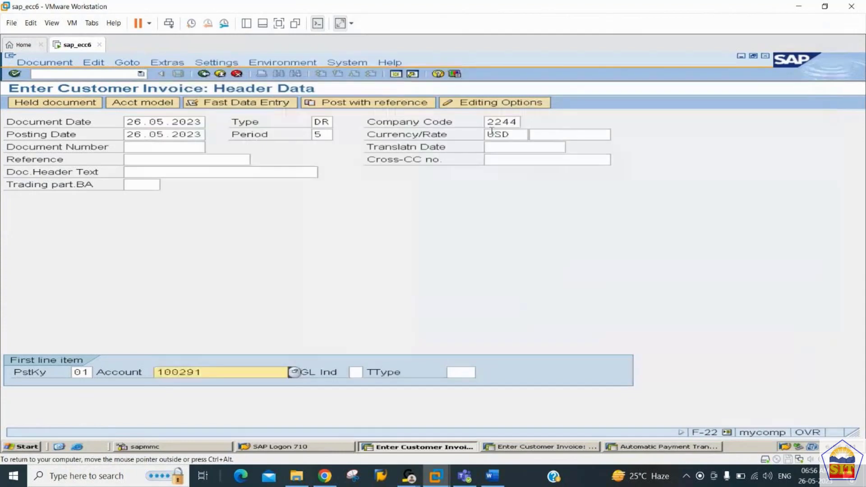
{"action": "key", "text": "Return"}
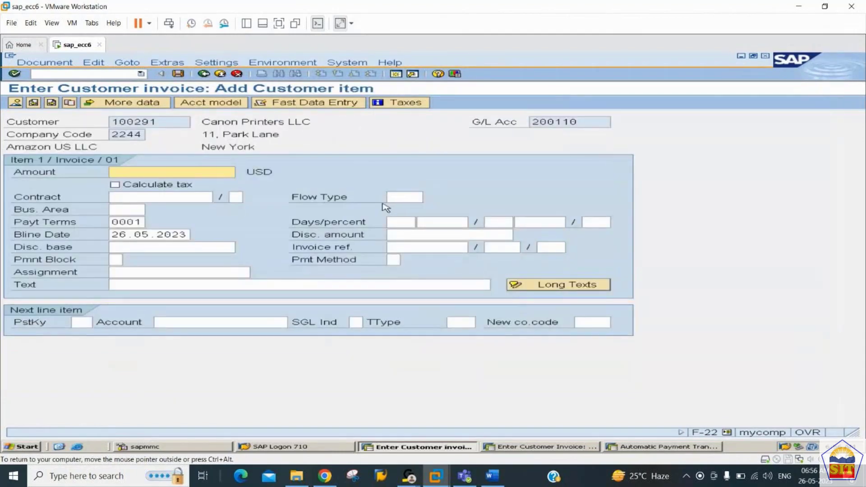
Step: Enter 26000 USD as the customer item amount, keeping payment terms 0001
{"action": "type", "text": "26"}
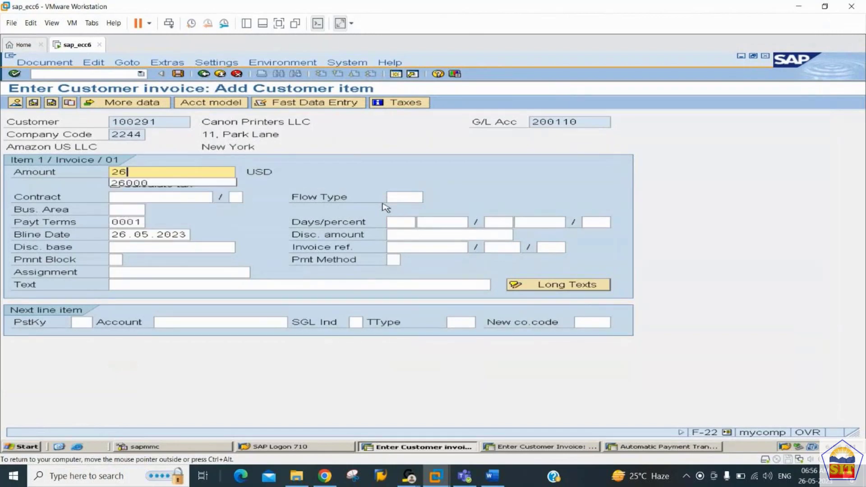
{"action": "type", "text": "000"}
{"action": "key", "text": "Tab"}
{"action": "key", "text": "Tab"}
{"action": "key", "text": "Tab"}
{"action": "key", "text": "Tab"}
{"action": "key", "text": "Tab"}
{"action": "key", "text": "Tab"}
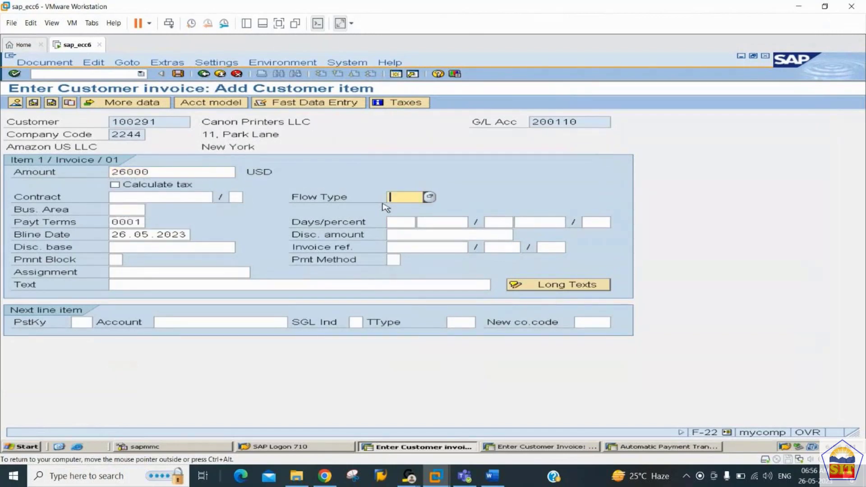
{"action": "key", "text": "Tab"}
{"action": "key", "text": "Tab"}
{"action": "key", "text": "Tab"}
{"action": "key", "text": "Tab"}
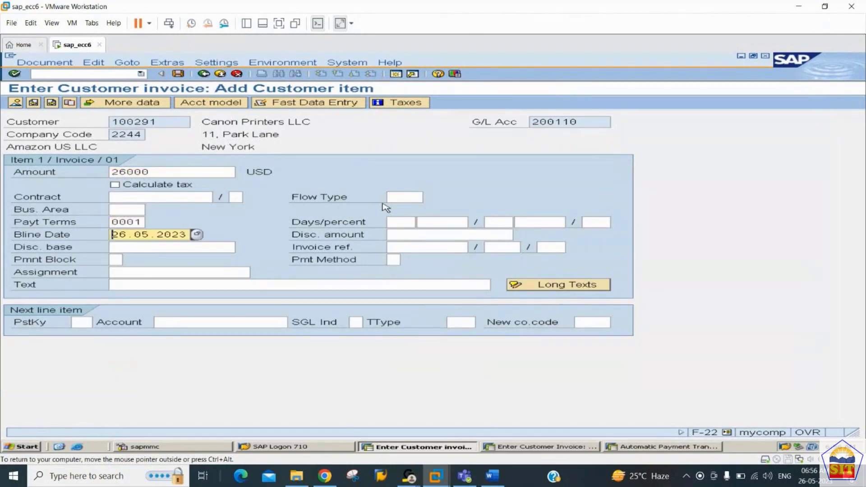
{"action": "key", "text": "Tab"}
{"action": "key", "text": "Tab"}
{"action": "key", "text": "Tab"}
{"action": "key", "text": "shift+Tab"}
{"action": "key", "text": "shift+Tab"}
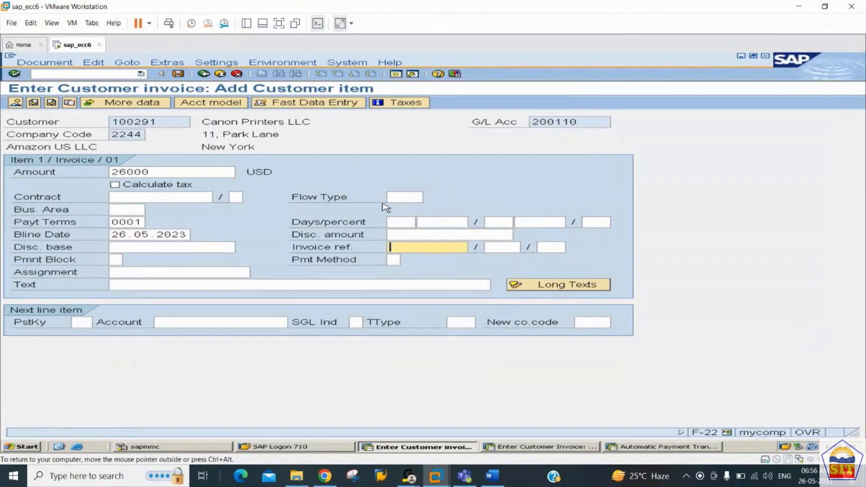
{"action": "key", "text": "shift+Tab"}
{"action": "key", "text": "shift+Tab"}
{"action": "key", "text": "shift+Tab"}
{"action": "key", "text": "shift+Tab"}
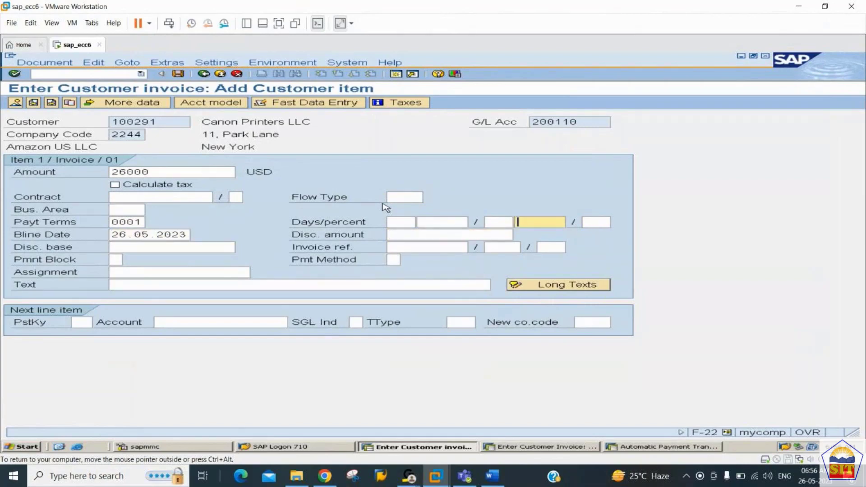
{"action": "key", "text": "shift+Tab"}
{"action": "key", "text": "shift+Tab"}
{"action": "key", "text": "shift+Tab"}
{"action": "key", "text": "Tab"}
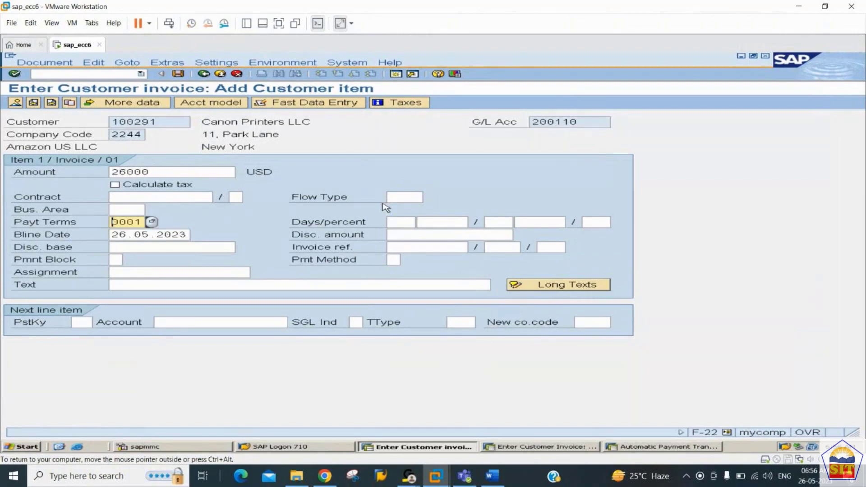
{"action": "key", "text": "Tab"}
{"action": "key", "text": "Tab"}
{"action": "key", "text": "Tab"}
{"action": "key", "text": "Tab"}
{"action": "key", "text": "Tab"}
{"action": "key", "text": "Tab"}
{"action": "key", "text": "Tab"}
{"action": "key", "text": "Tab"}
{"action": "key", "text": "Tab"}
{"action": "key", "text": "Tab"}
{"action": "key", "text": "Tab"}
{"action": "key", "text": "Tab"}
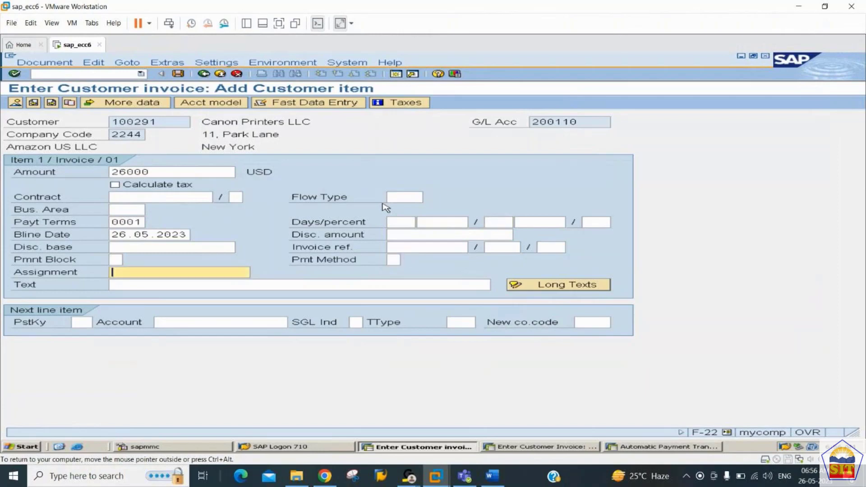
Step: Add the item text 'sales invoice' and set posting key 50 for the next line
{"action": "type", "text": "s"}
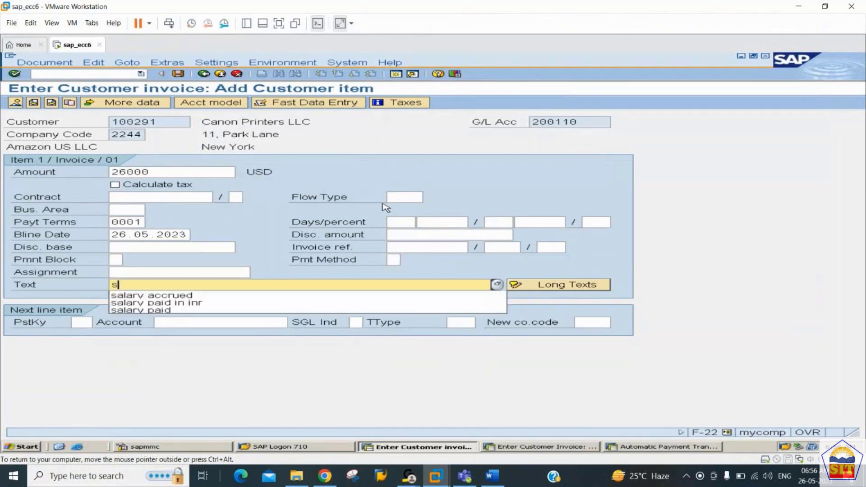
{"action": "type", "text": "ales invoice"}
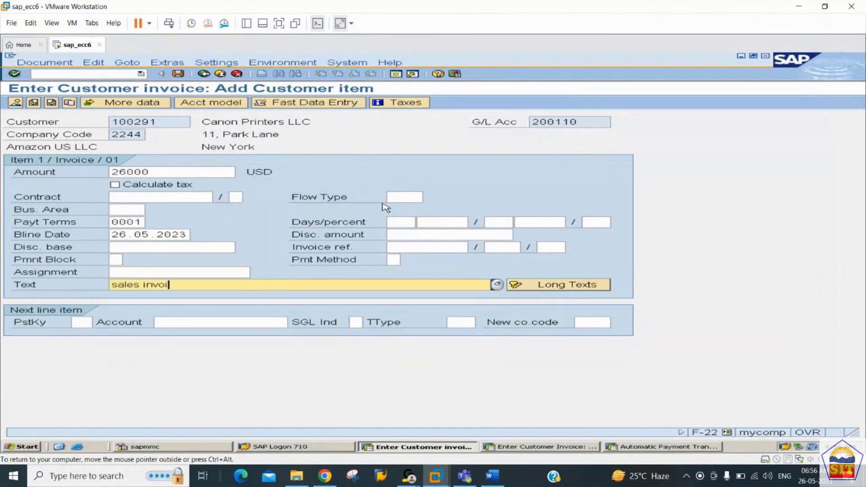
{"action": "key", "text": "Tab"}
{"action": "key", "text": "Tab"}
{"action": "type", "text": "50"}
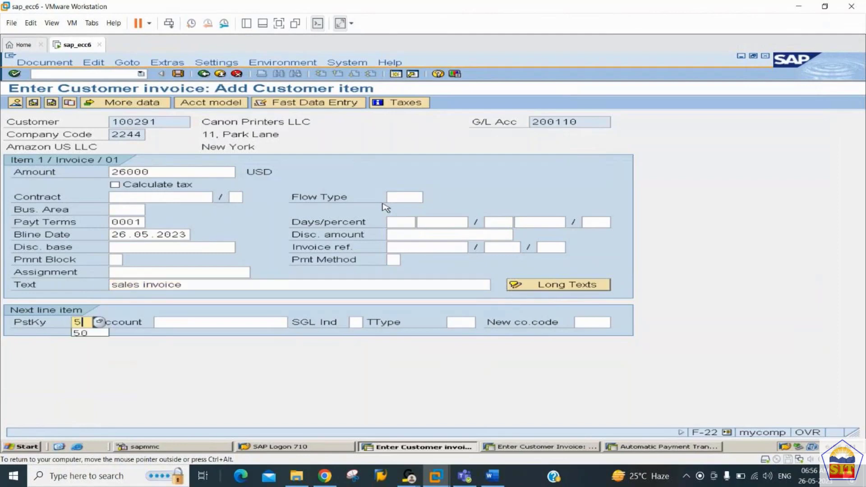
{"action": "key", "text": "Tab"}
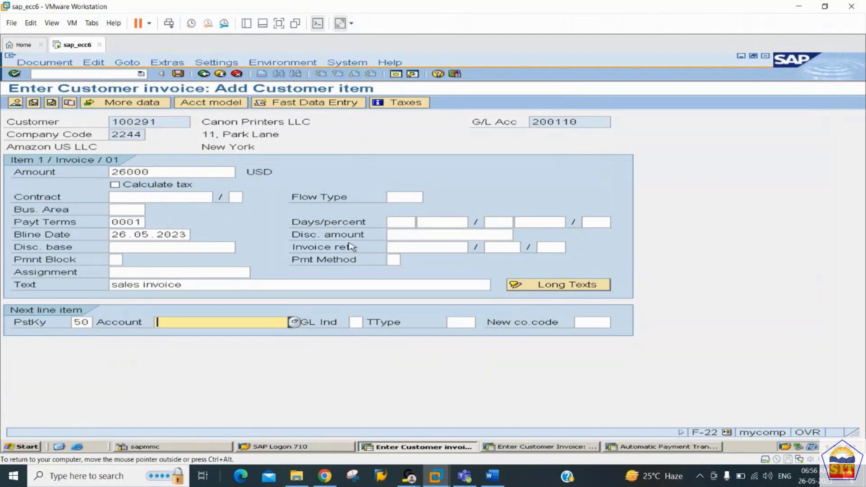
Step: Credit Sales A/c 300000 with 26000, copying the previous item text with '+'
{"action": "left_click", "coordinate": [299, 324]}
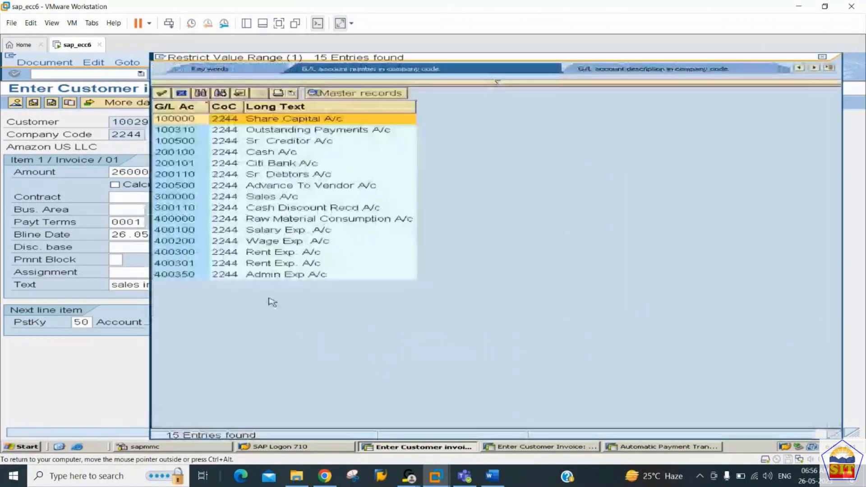
{"action": "left_click", "coordinate": [203, 199]}
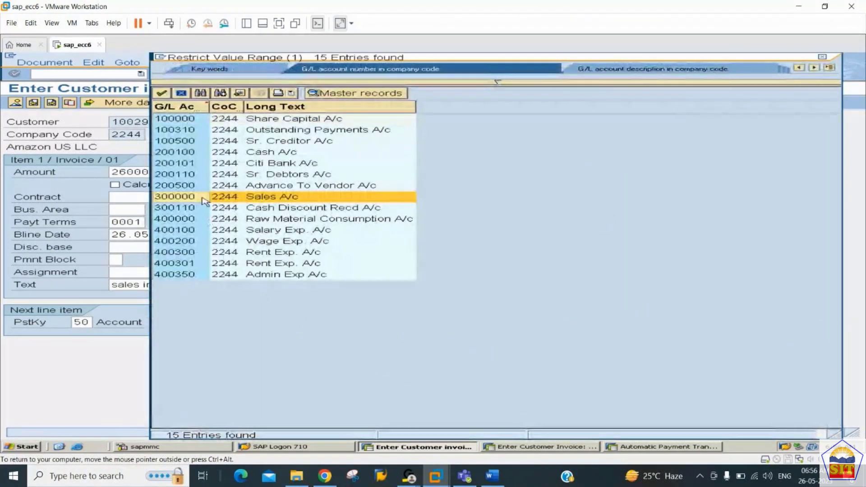
{"action": "double_click", "coordinate": [202, 197]}
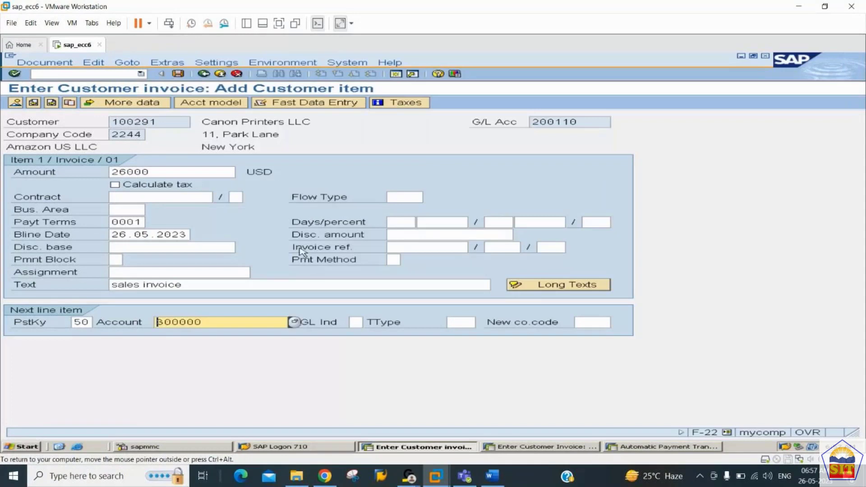
{"action": "key", "text": "Return"}
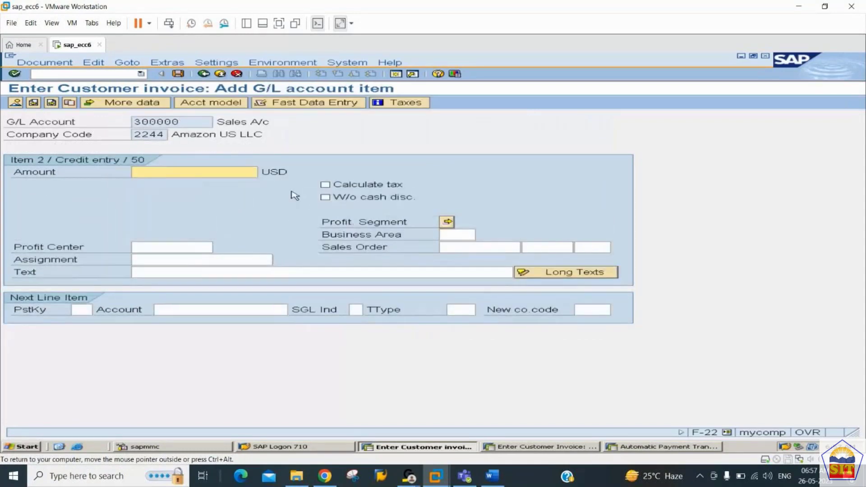
{"action": "type", "text": "26000"}
{"action": "key", "text": "Tab"}
{"action": "key", "text": "Tab"}
{"action": "key", "text": "Tab"}
{"action": "key", "text": "Tab"}
{"action": "key", "text": "Tab"}
{"action": "key", "text": "Tab"}
{"action": "key", "text": "Tab"}
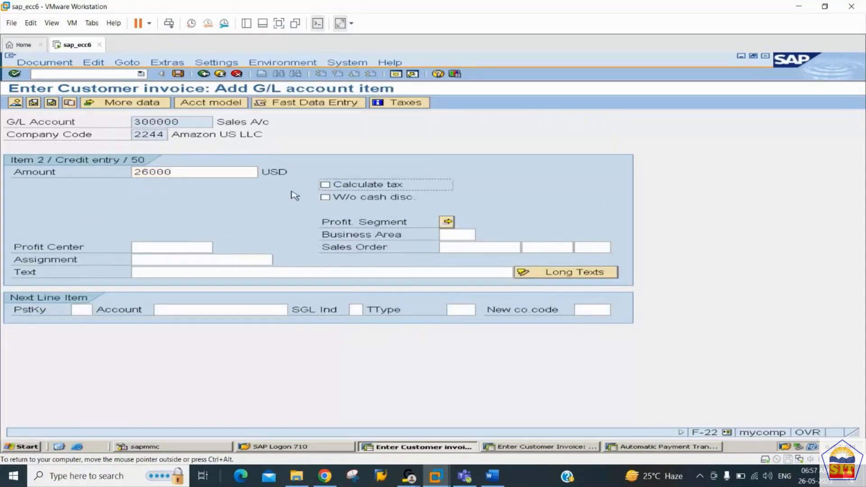
{"action": "key", "text": "Tab"}
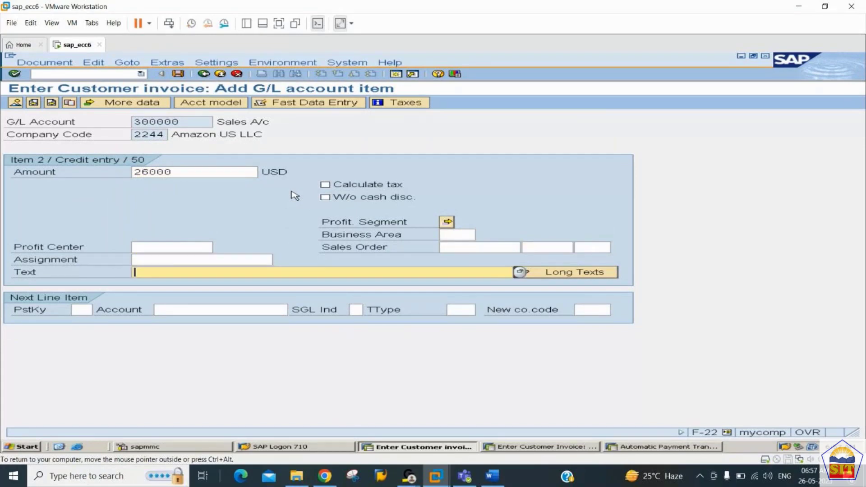
{"action": "type", "text": "+"}
{"action": "key", "text": "Return"}
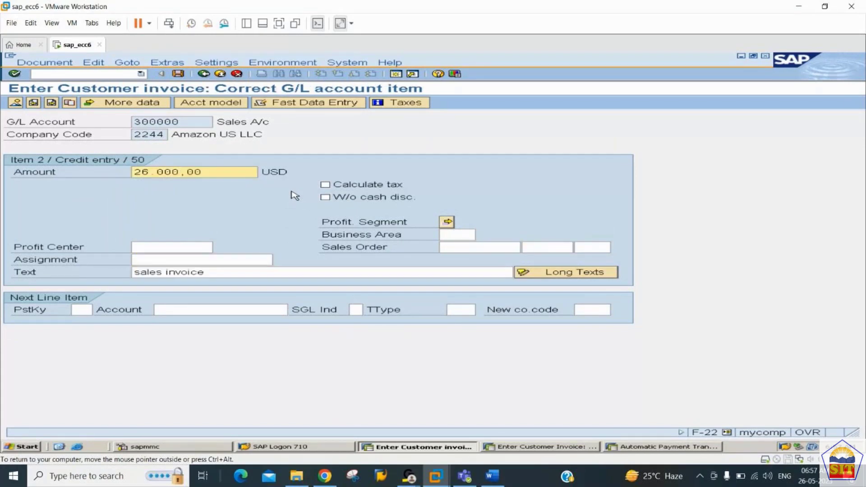
{"action": "left_click", "coordinate": [15, 103]}
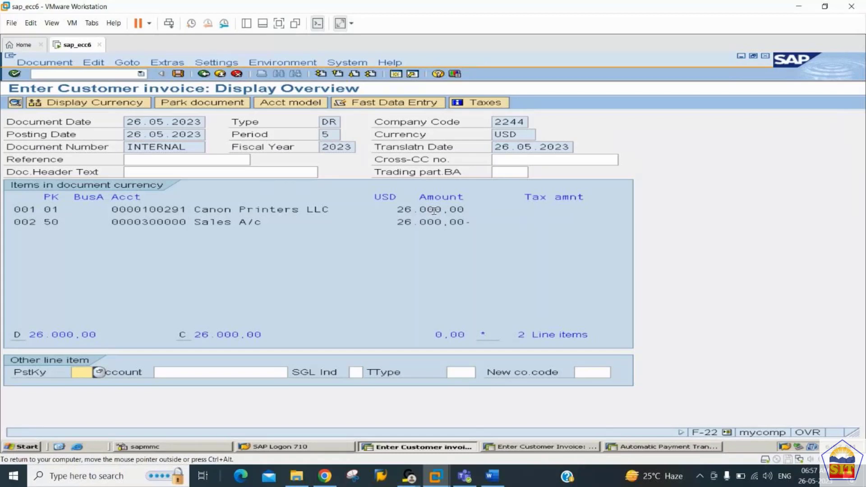
{"action": "left_click_drag", "start_coordinate": [436, 334], "coordinate": [509, 336]}
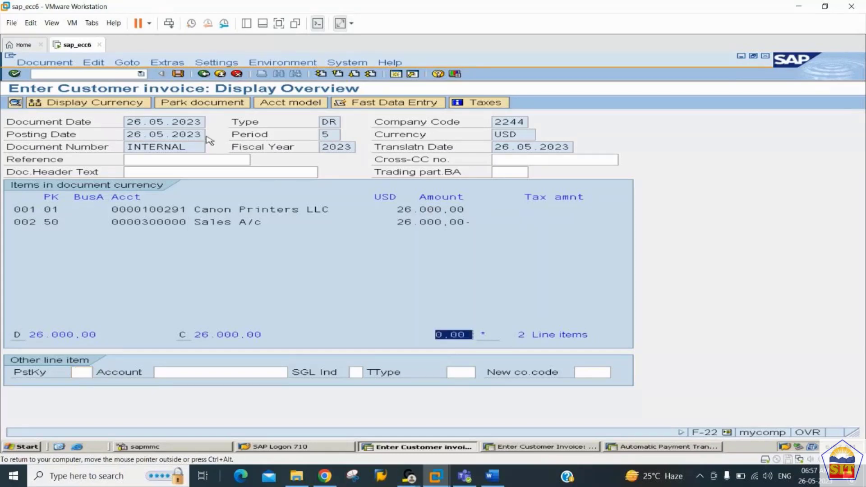
{"action": "left_click", "coordinate": [180, 76]}
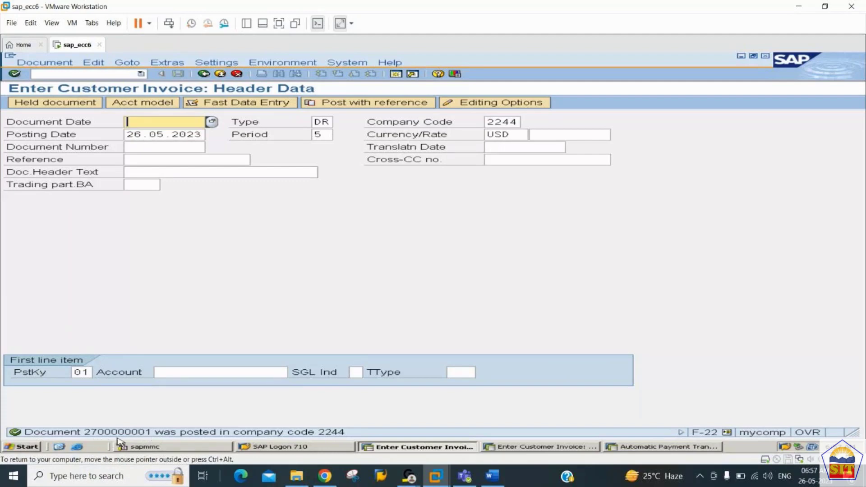
{"action": "left_click", "coordinate": [57, 64]}
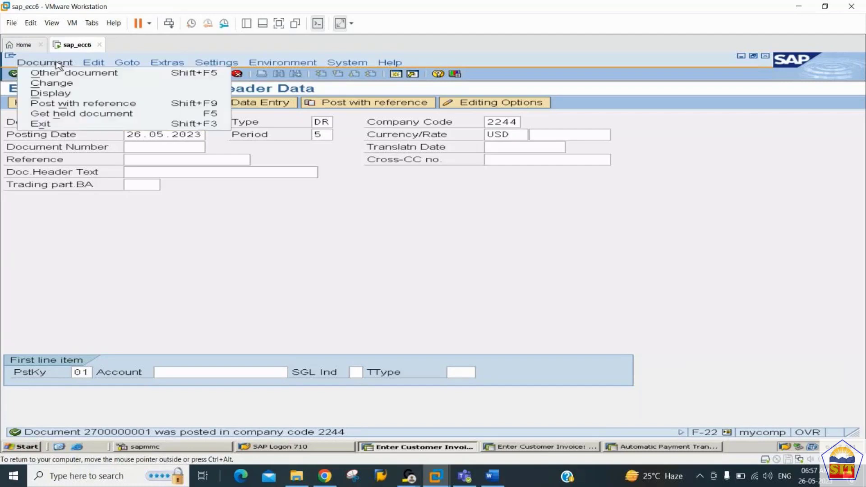
{"action": "left_click", "coordinate": [64, 95]}
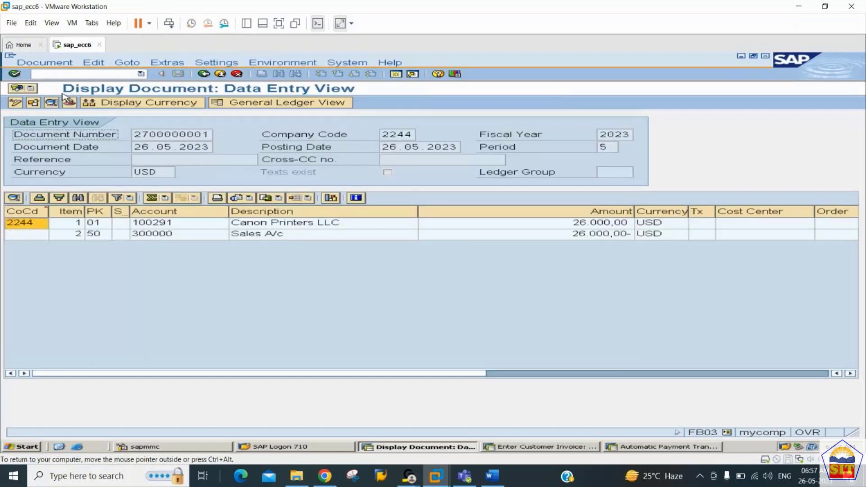
{"action": "left_click_drag", "start_coordinate": [137, 134], "coordinate": [220, 146]}
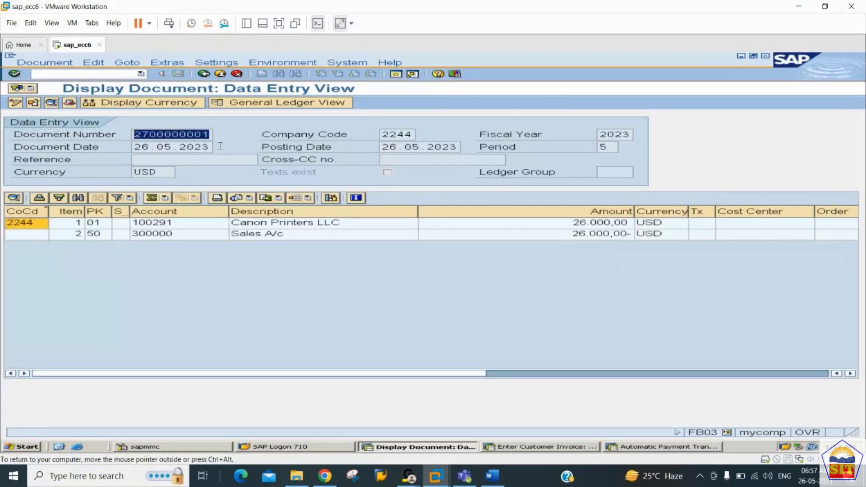
{"action": "left_click", "coordinate": [195, 224]}
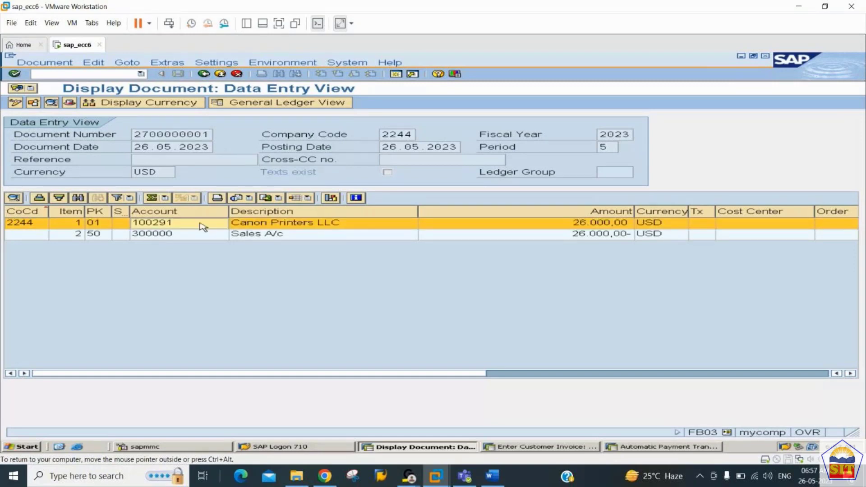
{"action": "double_click", "coordinate": [199, 224]}
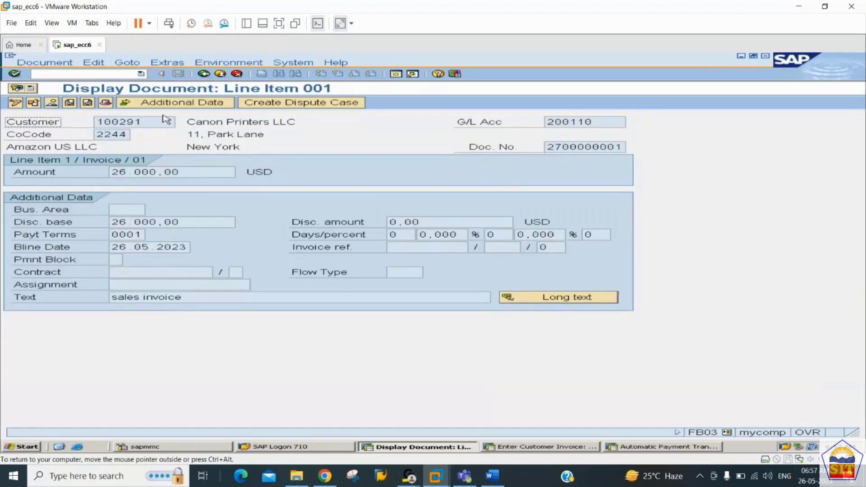
Step: Point out customer 100291, reconciliation account 200110 and the 26.000,00 amount on line item 001
{"action": "left_click_drag", "start_coordinate": [149, 124], "coordinate": [88, 123]}
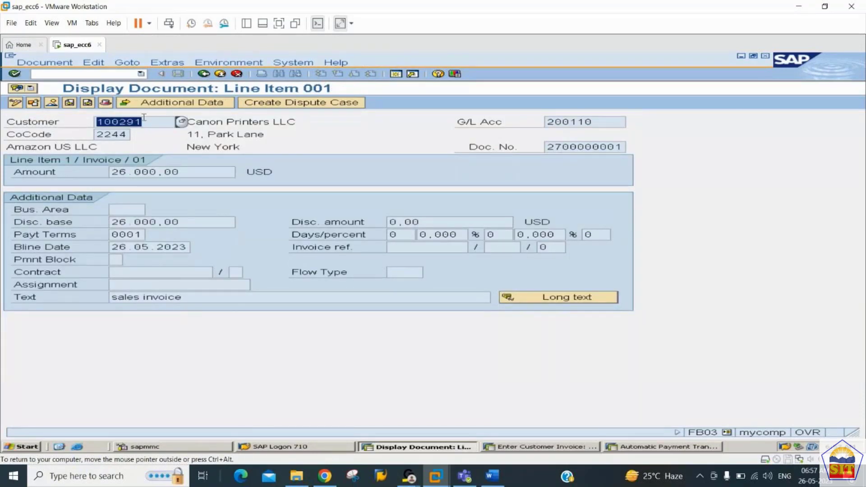
{"action": "left_click_drag", "start_coordinate": [605, 126], "coordinate": [537, 131]}
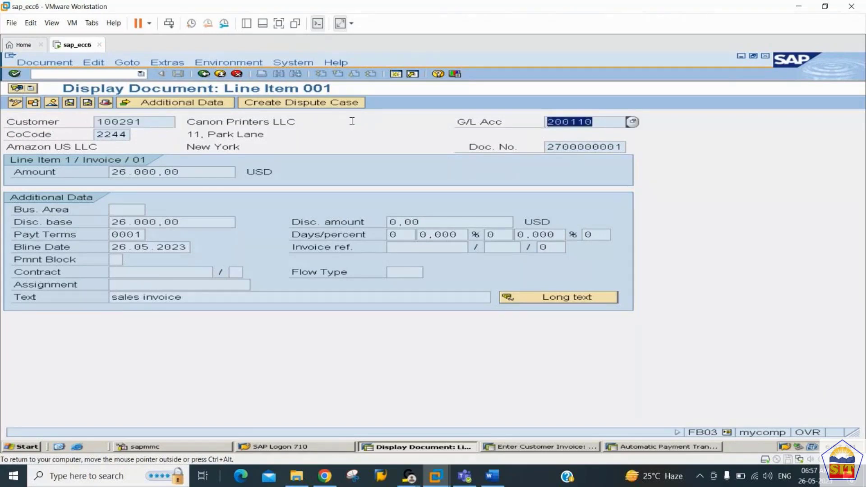
{"action": "left_click_drag", "start_coordinate": [144, 122], "coordinate": [96, 122]}
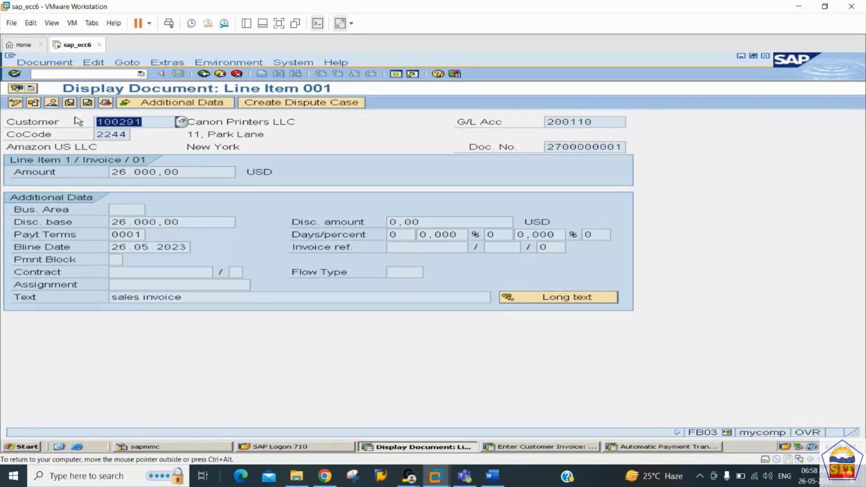
{"action": "left_click_drag", "start_coordinate": [601, 121], "coordinate": [509, 121]}
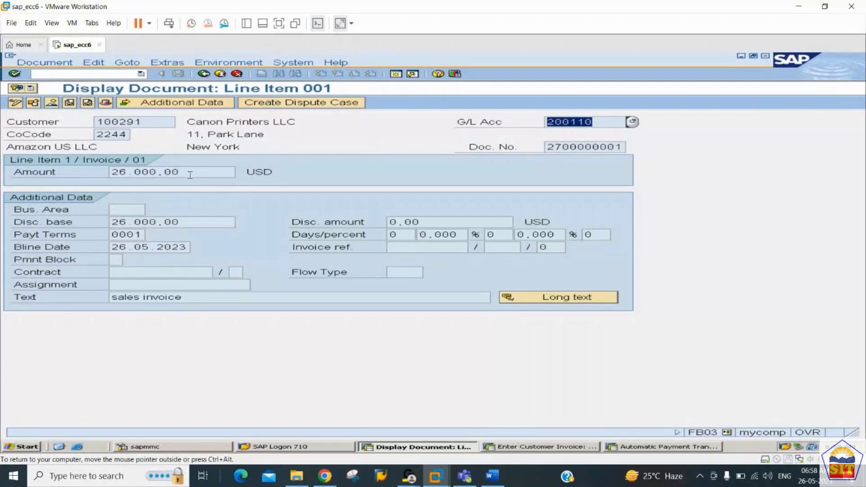
{"action": "left_click_drag", "start_coordinate": [189, 173], "coordinate": [88, 168]}
{"action": "left_click_drag", "start_coordinate": [149, 122], "coordinate": [92, 122]}
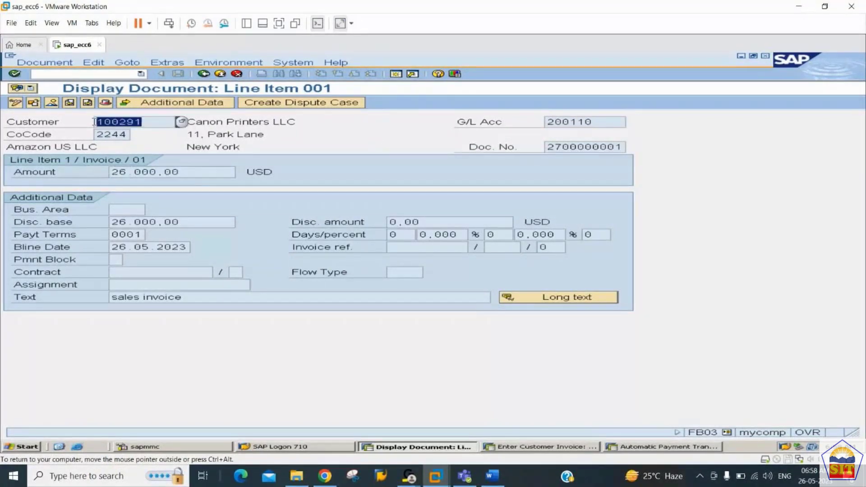
{"action": "left_click_drag", "start_coordinate": [185, 172], "coordinate": [91, 167]}
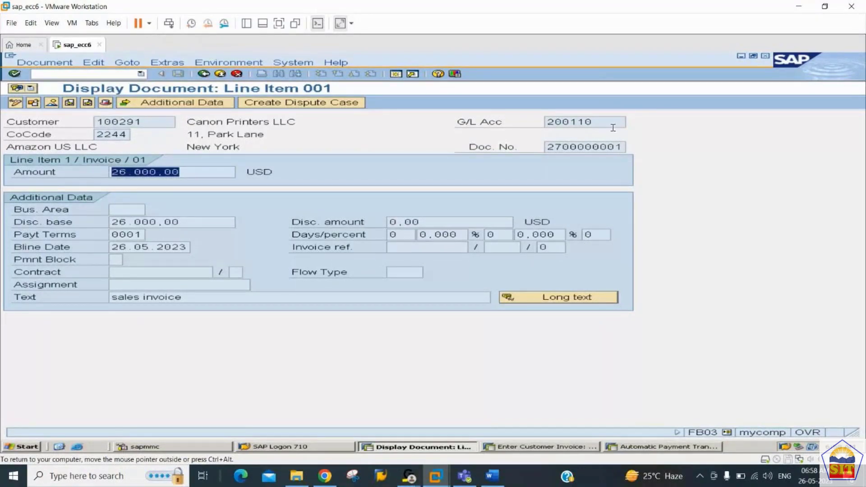
{"action": "left_click_drag", "start_coordinate": [603, 121], "coordinate": [300, 160]}
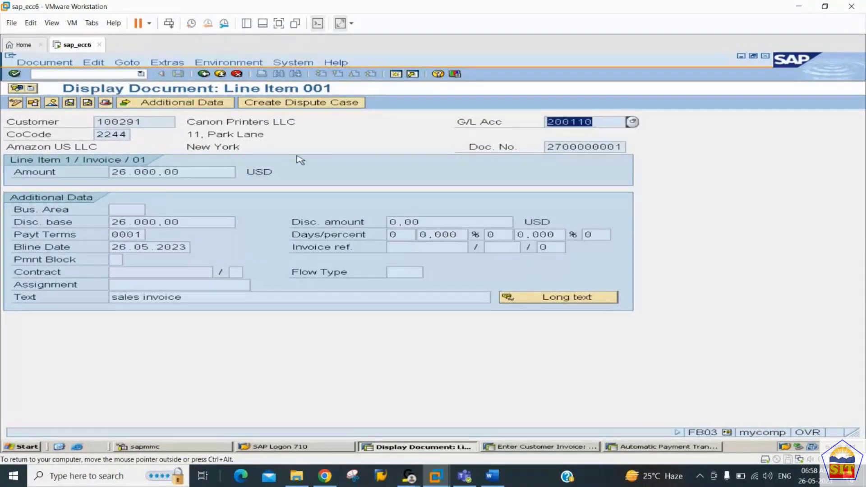
{"action": "left_click_drag", "start_coordinate": [224, 171], "coordinate": [114, 172]}
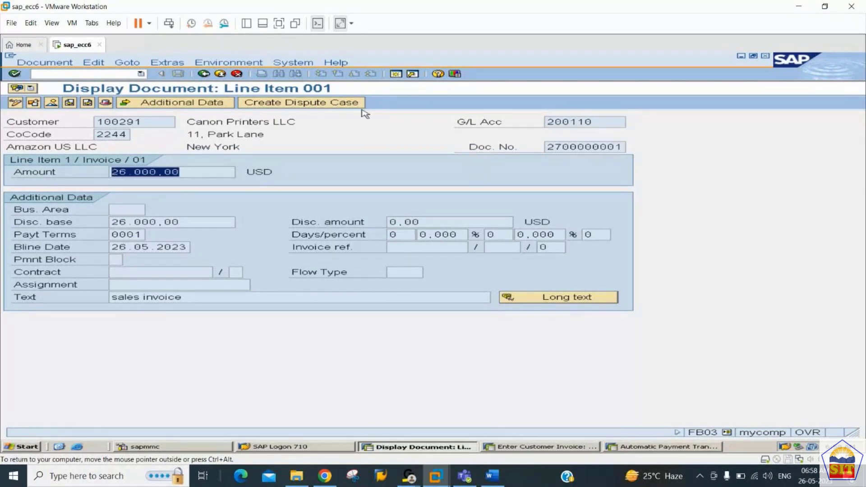
{"action": "left_click_drag", "start_coordinate": [159, 122], "coordinate": [70, 121]}
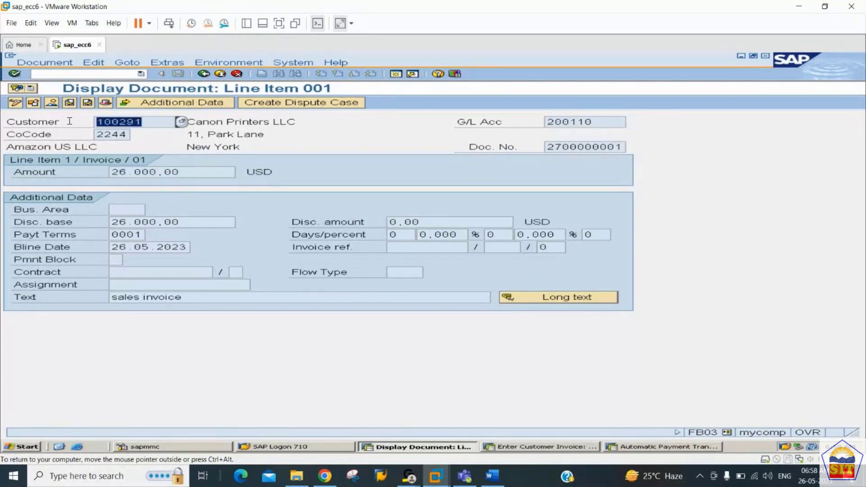
{"action": "left_click", "coordinate": [599, 122]}
{"action": "left_click_drag", "start_coordinate": [599, 123], "coordinate": [551, 124]}
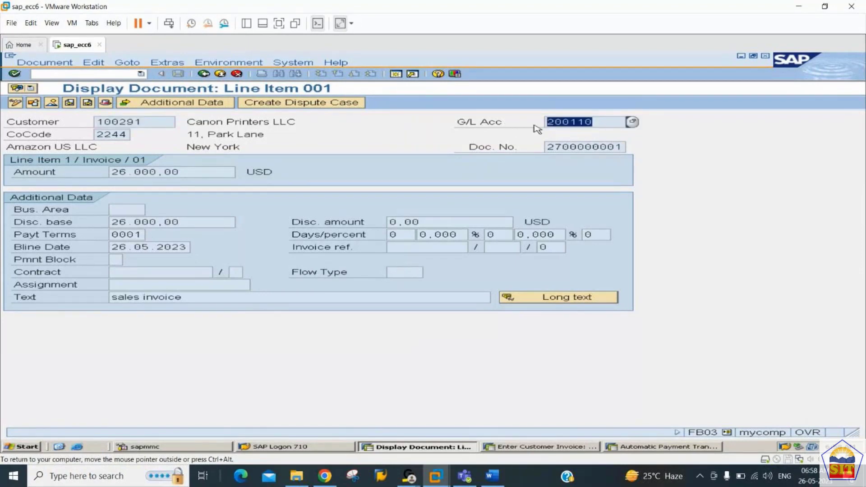
{"action": "left_click_drag", "start_coordinate": [597, 124], "coordinate": [539, 122]}
{"action": "left_click", "coordinate": [144, 123]}
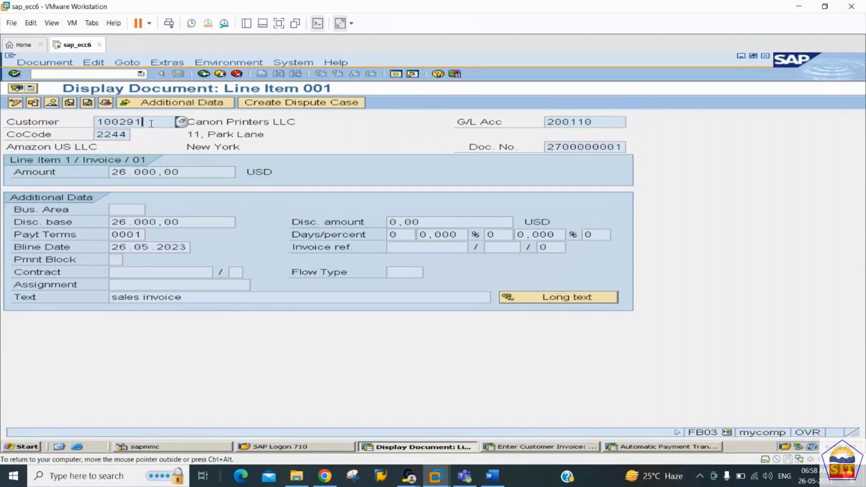
{"action": "double_click", "coordinate": [142, 123]}
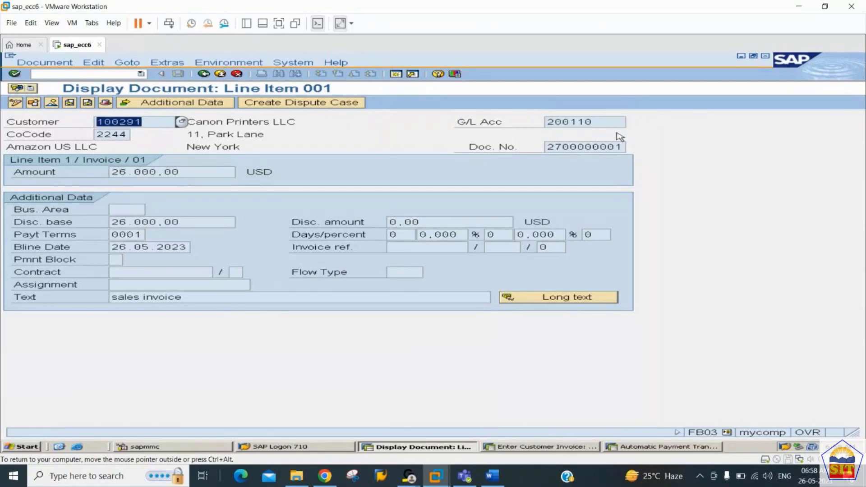
{"action": "left_click_drag", "start_coordinate": [603, 123], "coordinate": [491, 126]}
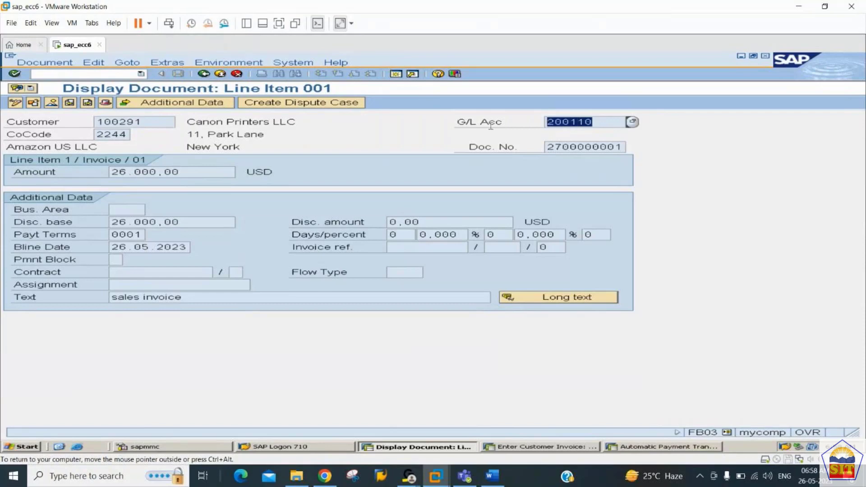
Step: Switch to the customer balance display with /nFD10N
{"action": "left_click", "coordinate": [80, 73]}
{"action": "type", "text": "/"}
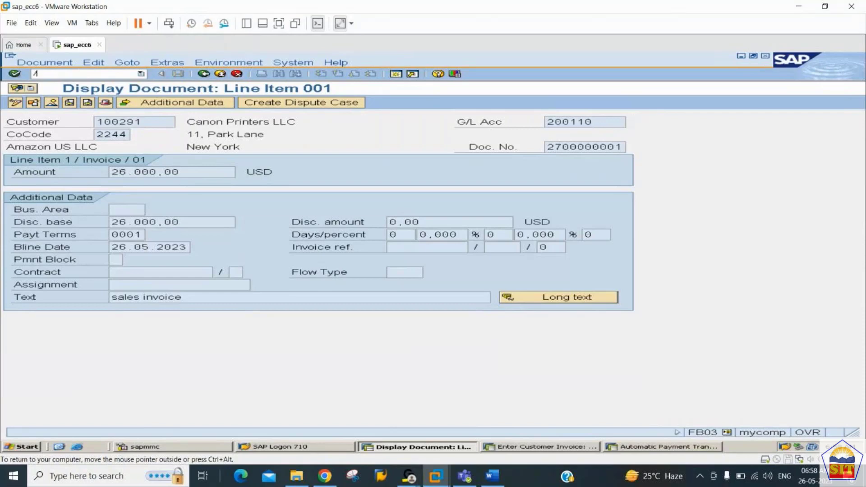
{"action": "type", "text": "nfkd"}
{"action": "key", "text": "BackSpace"}
{"action": "key", "text": "BackSpace"}
{"action": "type", "text": "d10n"}
{"action": "key", "text": "Return"}
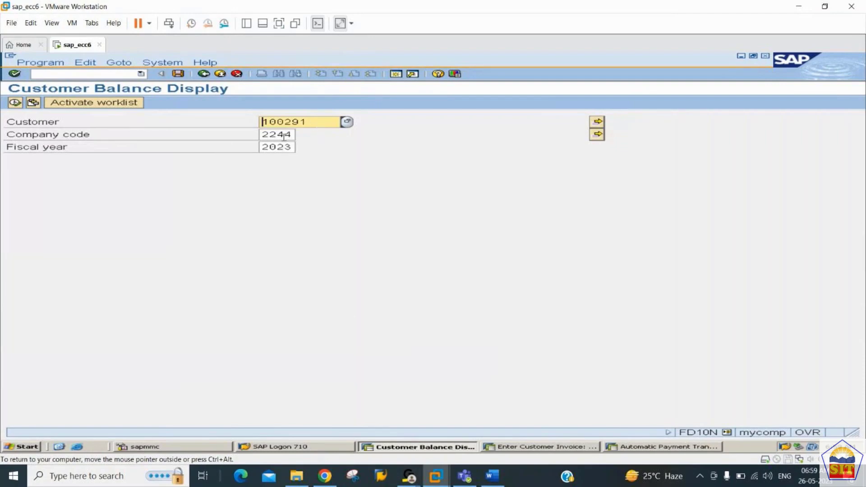
Step: Show customer 100291's balances, drill into period 5's 26,000.00 debit, then go back to selection
{"action": "left_click", "coordinate": [15, 103]}
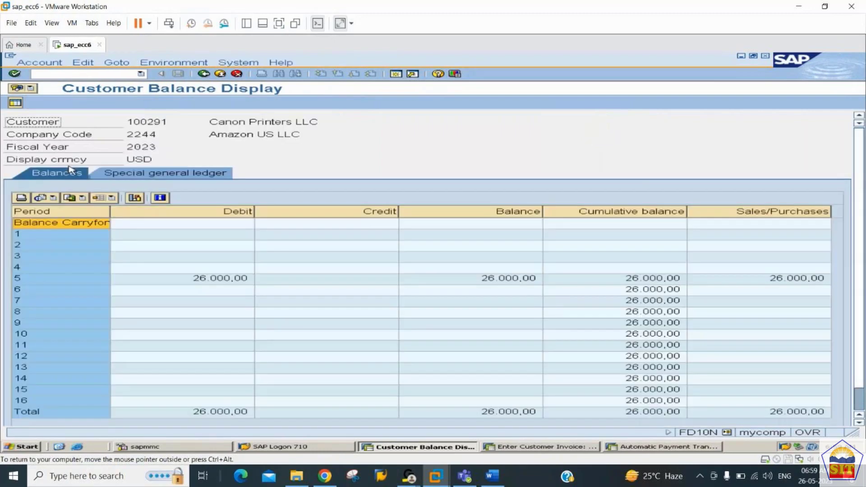
{"action": "left_click", "coordinate": [228, 283]}
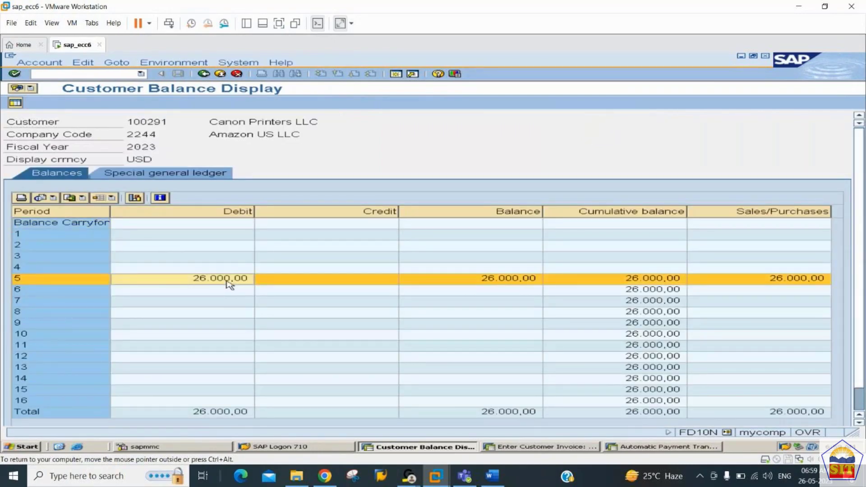
{"action": "double_click", "coordinate": [227, 282]}
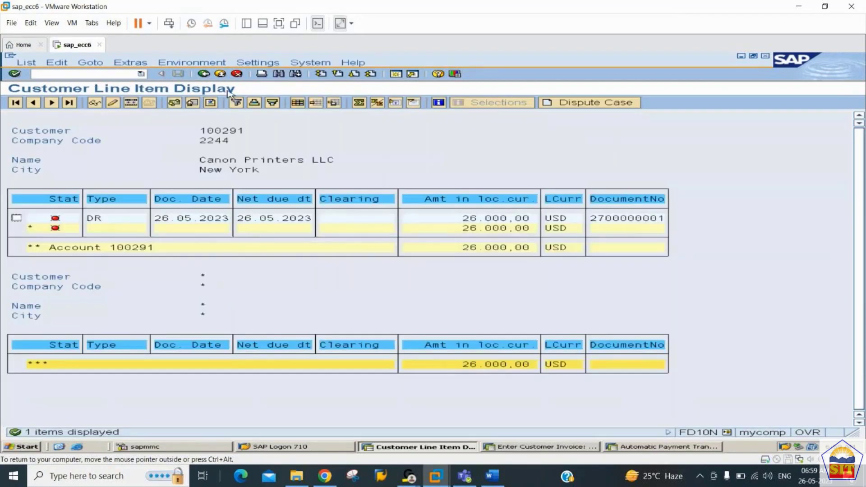
{"action": "left_click", "coordinate": [203, 74]}
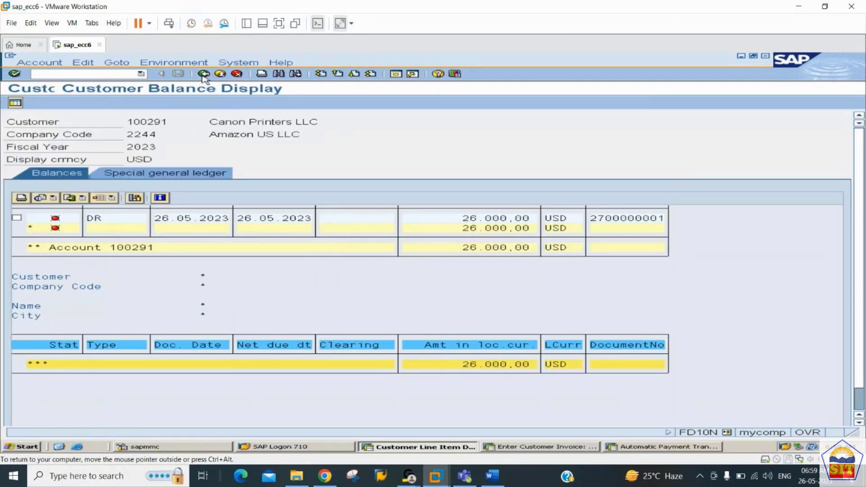
{"action": "left_click", "coordinate": [203, 74]}
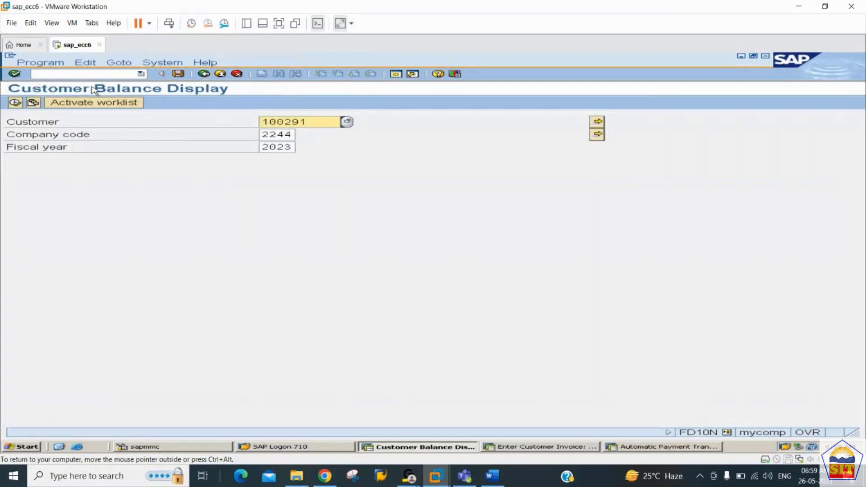
Step: Display the balances of Sr. Debtors G/L account 200110 in FS10N
{"action": "left_click", "coordinate": [85, 74]}
{"action": "type", "text": "/nf"}
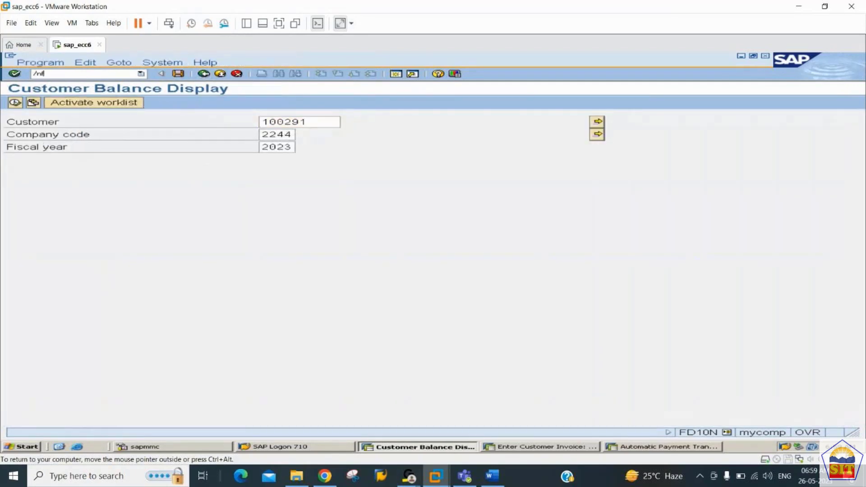
{"action": "type", "text": "s10n"}
{"action": "key", "text": "Return"}
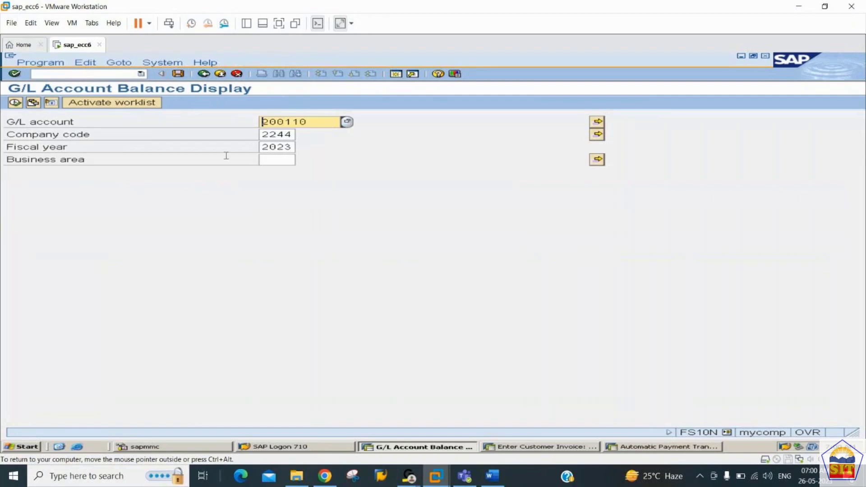
{"action": "left_click_drag", "start_coordinate": [315, 127], "coordinate": [239, 127]}
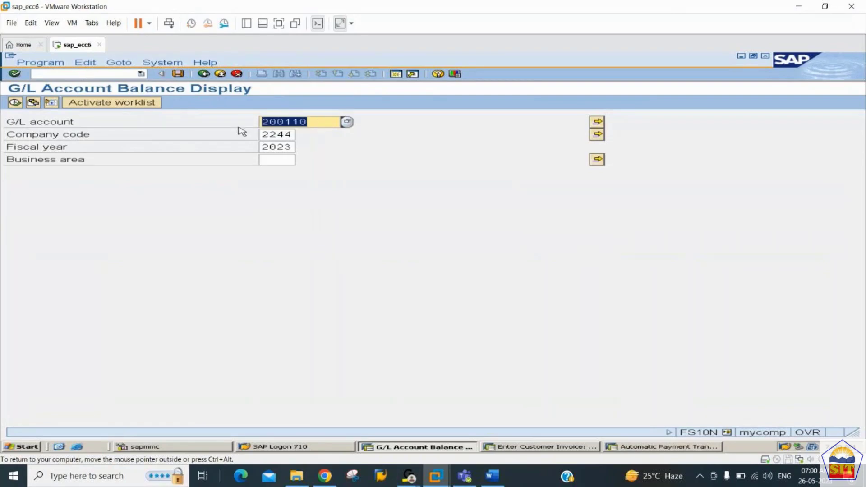
{"action": "left_click", "coordinate": [15, 103]}
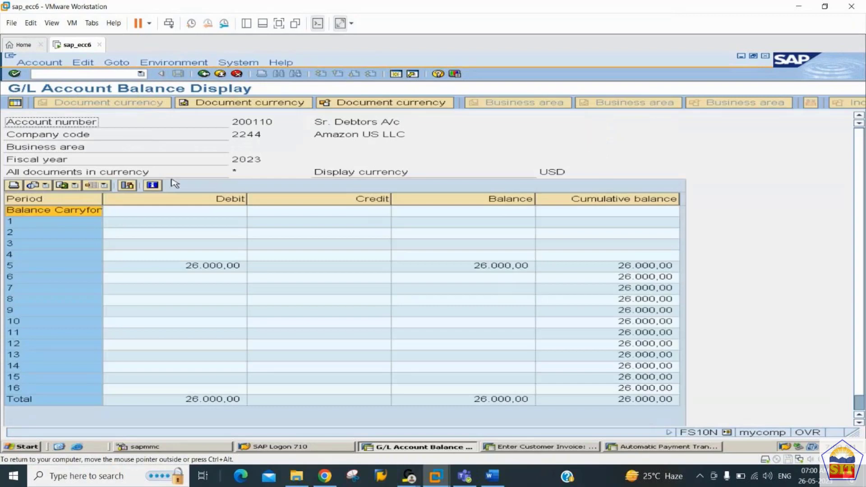
Step: Point out period 5's empty credit and its 26,000.00 balance
{"action": "left_click", "coordinate": [204, 269]}
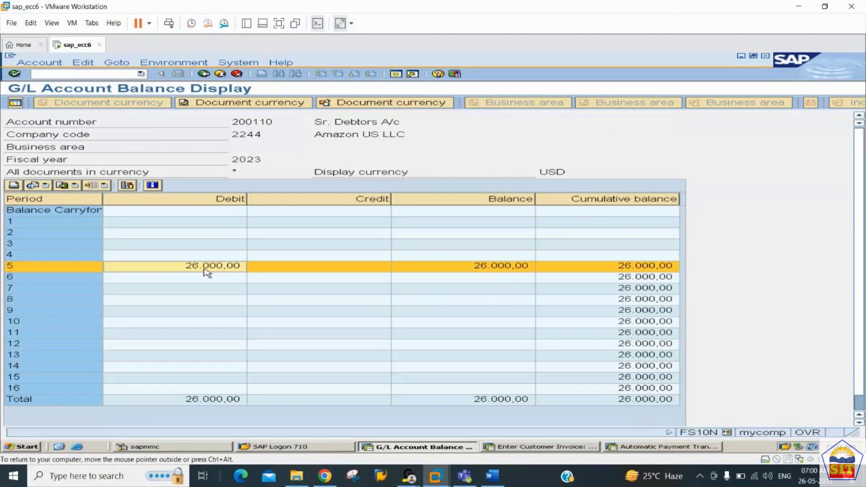
{"action": "left_click", "coordinate": [303, 272]}
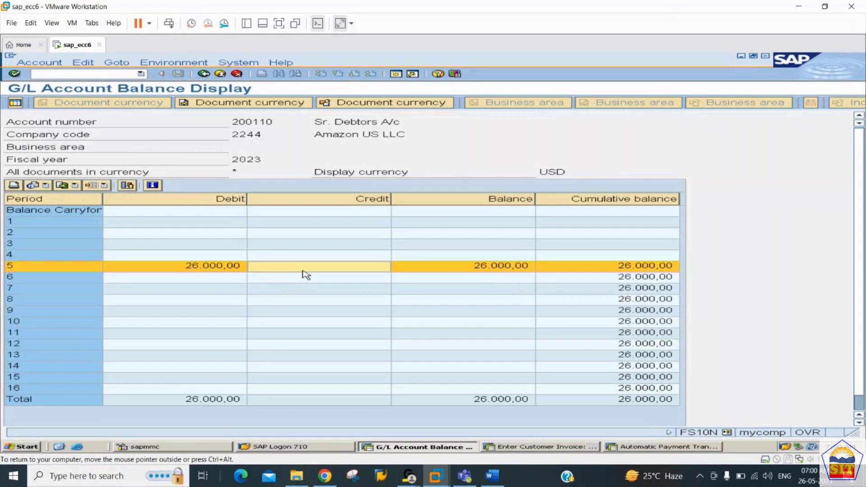
{"action": "left_click", "coordinate": [480, 271]}
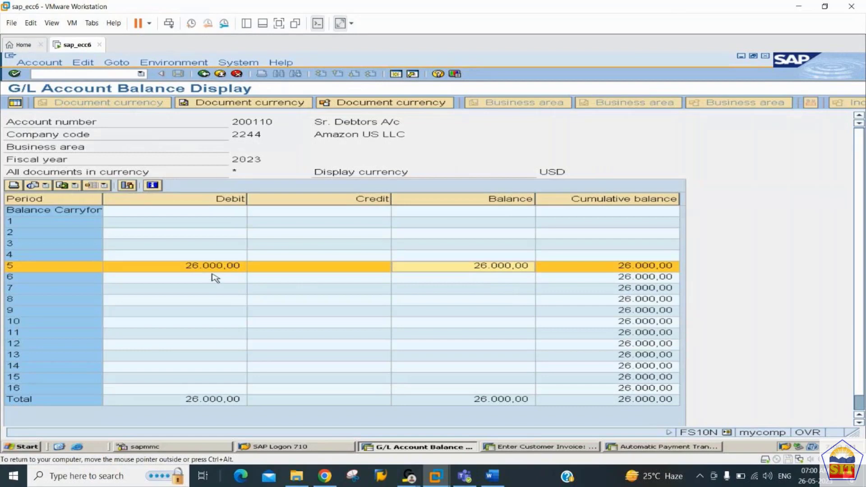
{"action": "left_click", "coordinate": [305, 270]}
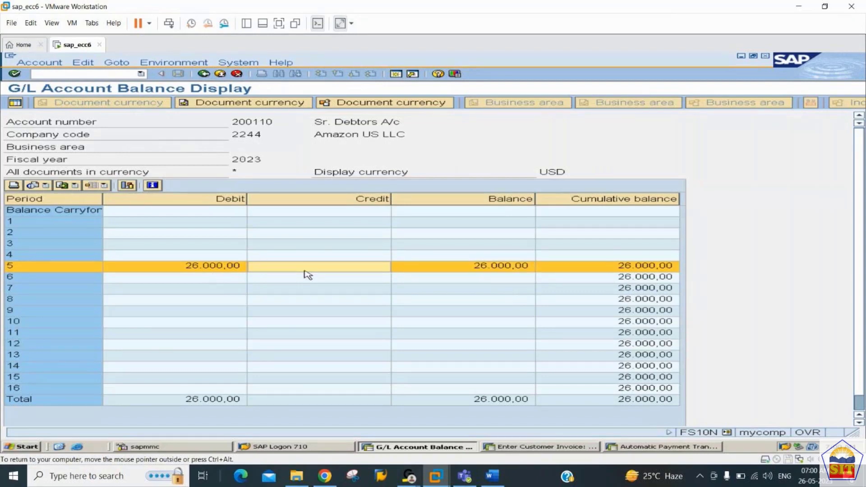
{"action": "left_click", "coordinate": [473, 272]}
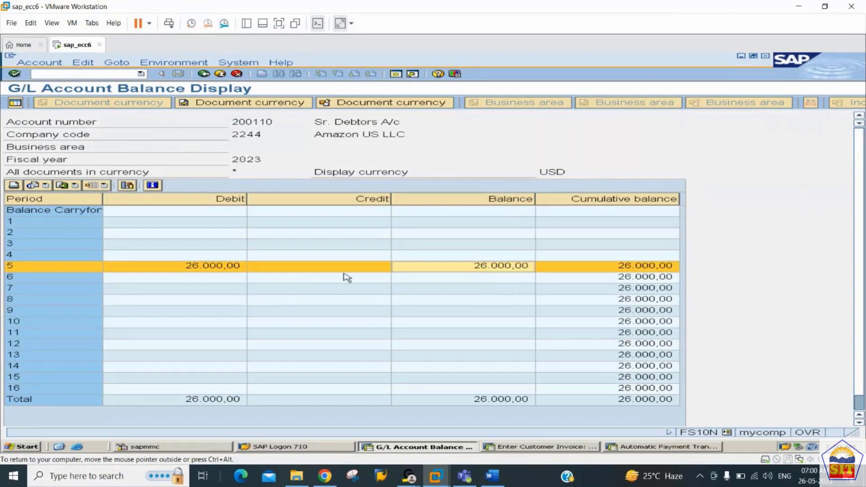
{"action": "left_click", "coordinate": [344, 274]}
{"action": "left_click", "coordinate": [487, 271]}
Step: Read the Word notes for Step 9 (FBL5N customer line items), starting a /nfb code in SAP meanwhile
{"action": "left_click", "coordinate": [493, 475]}
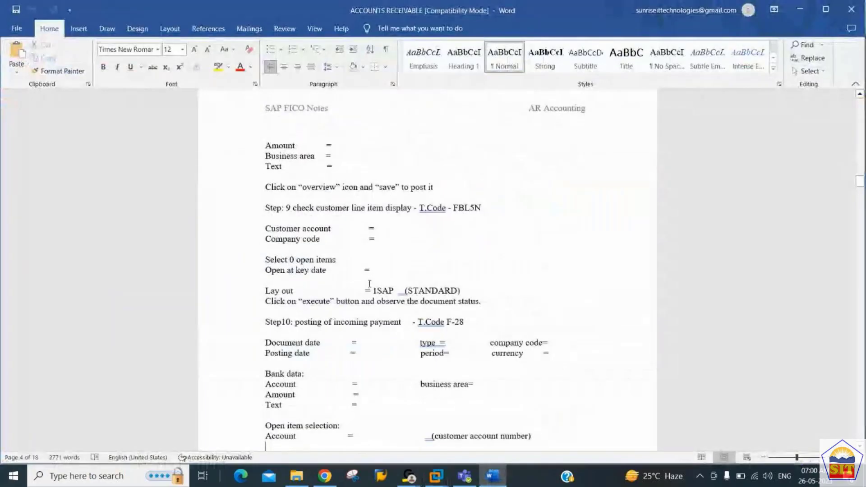
{"action": "scroll", "coordinate": [370, 287], "scroll_direction": "up", "scroll_amount": 3}
{"action": "scroll", "coordinate": [370, 288], "scroll_direction": "up", "scroll_amount": 1}
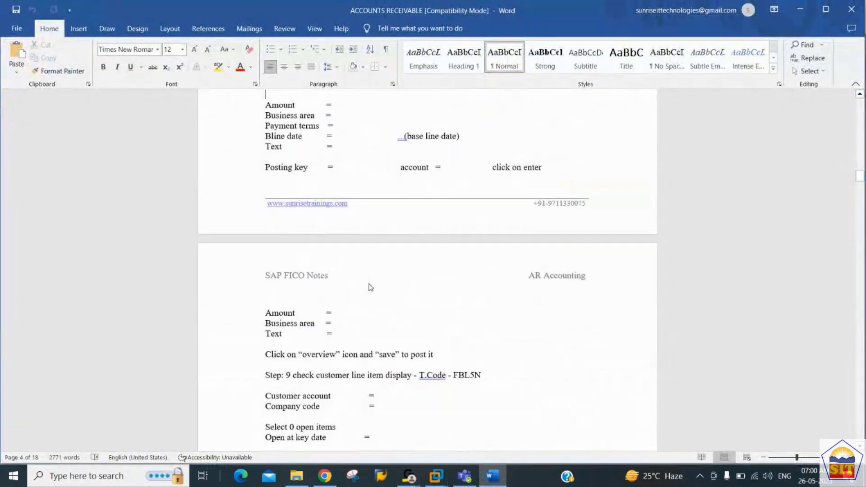
{"action": "key", "text": "alt+Tab"}
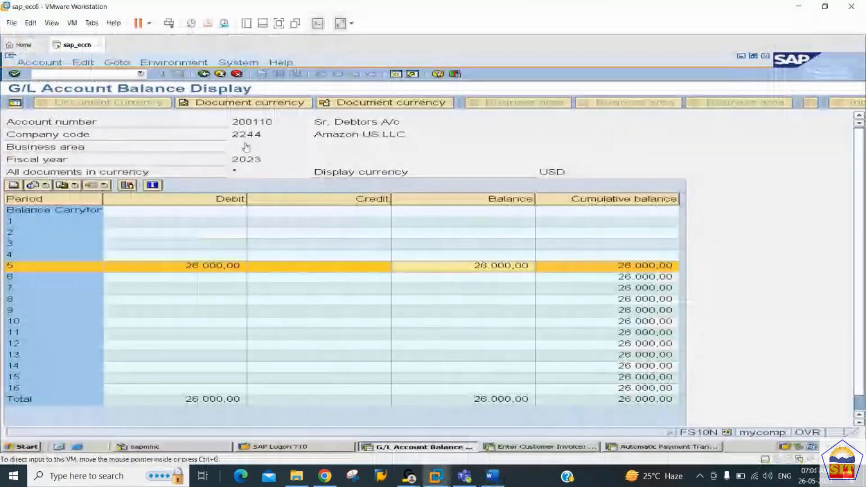
{"action": "left_click", "coordinate": [106, 74]}
{"action": "type", "text": "/"}
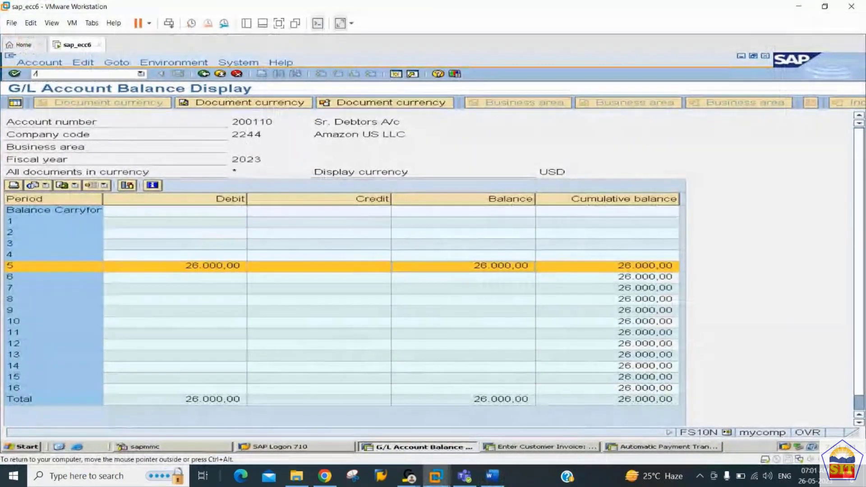
{"action": "type", "text": "nfb"}
{"action": "key", "text": "ctrl+alt"}
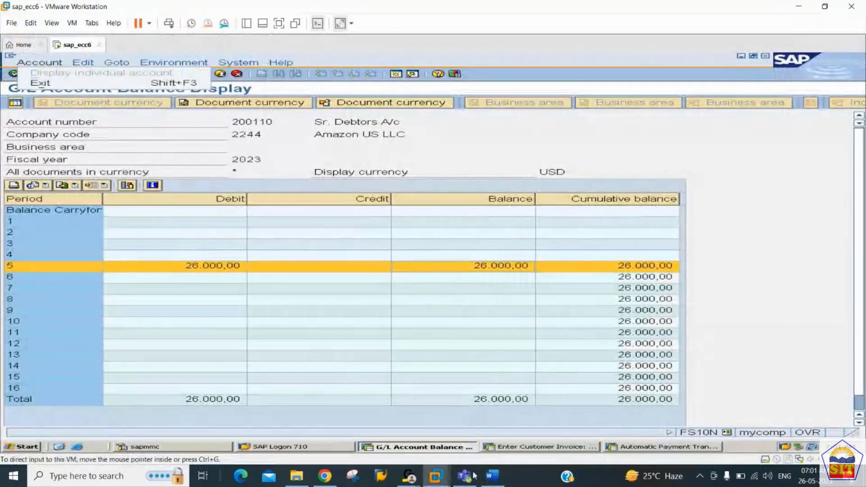
{"action": "key", "text": "alt+Tab"}
{"action": "key", "text": "Down"}
{"action": "key", "text": "Down"}
{"action": "key", "text": "Down"}
{"action": "key", "text": "Down"}
{"action": "key", "text": "Down"}
{"action": "key", "text": "Down"}
{"action": "key", "text": "Down"}
{"action": "key", "text": "Down"}
{"action": "key", "text": "Down"}
{"action": "key", "text": "Down"}
{"action": "key", "text": "Down"}
{"action": "key", "text": "Down"}
{"action": "key", "text": "Down"}
{"action": "key", "text": "Down"}
{"action": "key", "text": "Down"}
{"action": "key", "text": "Down"}
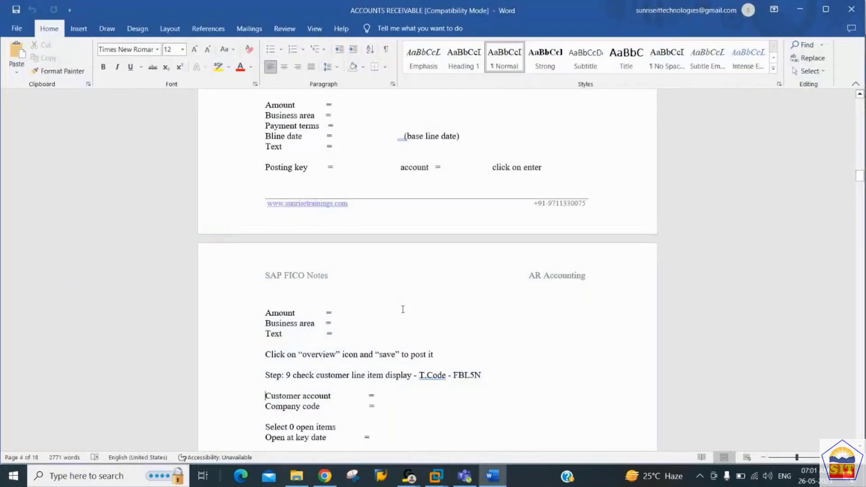
{"action": "key", "text": "Up"}
{"action": "key", "text": "Up"}
{"action": "key", "text": "Up"}
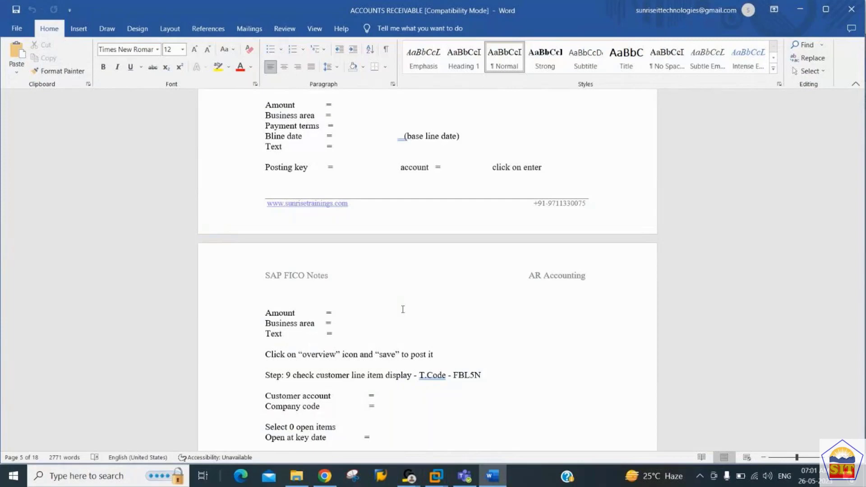
{"action": "key", "text": "alt+Tab"}
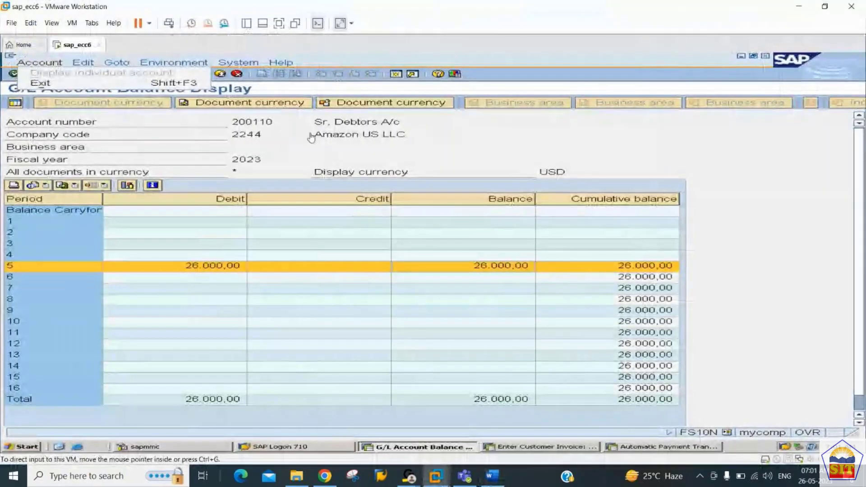
{"action": "left_click", "coordinate": [89, 73]}
{"action": "type", "text": "/nspro"}
{"action": "key", "text": "Return"}
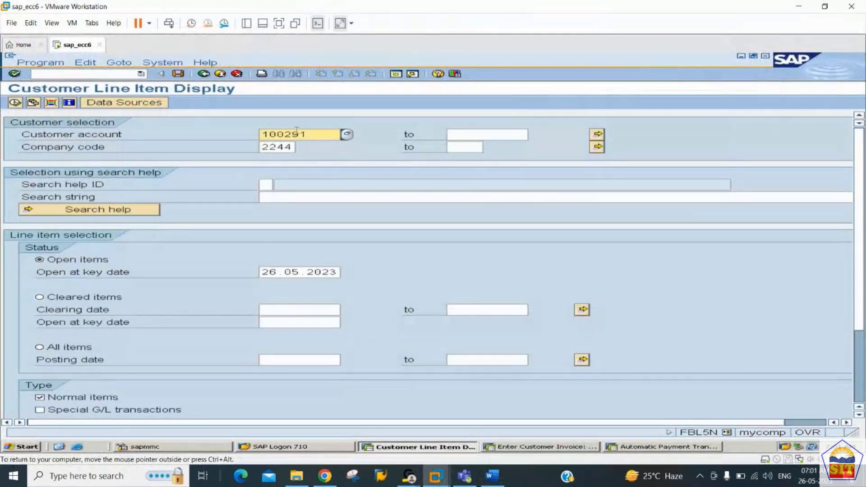
{"action": "left_click", "coordinate": [316, 135]}
{"action": "left_click_drag", "start_coordinate": [316, 134], "coordinate": [236, 131]}
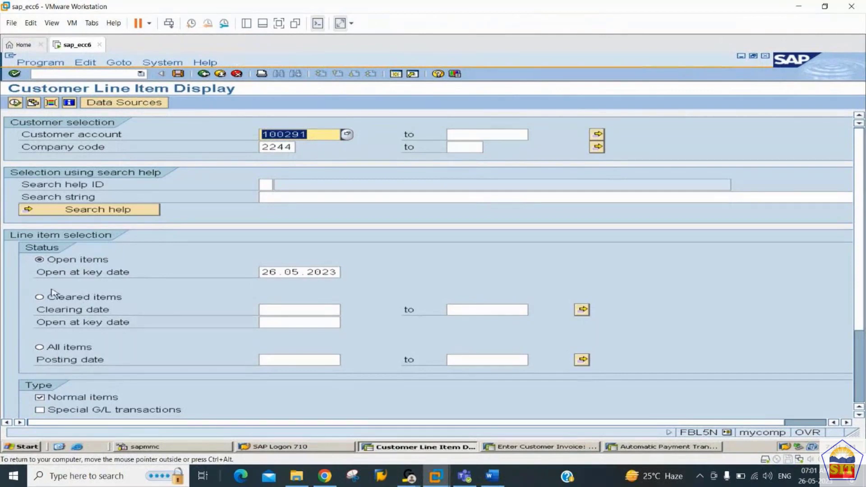
{"action": "left_click", "coordinate": [41, 348]}
{"action": "left_click", "coordinate": [15, 102]}
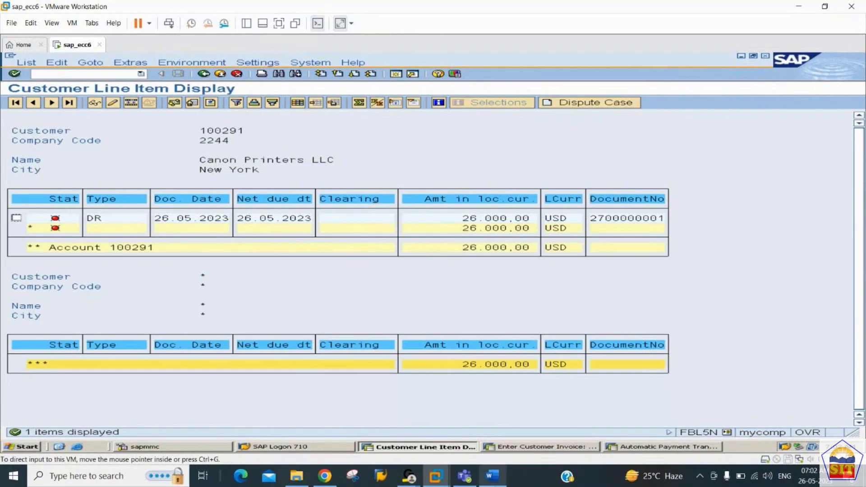
{"action": "left_click", "coordinate": [492, 476]}
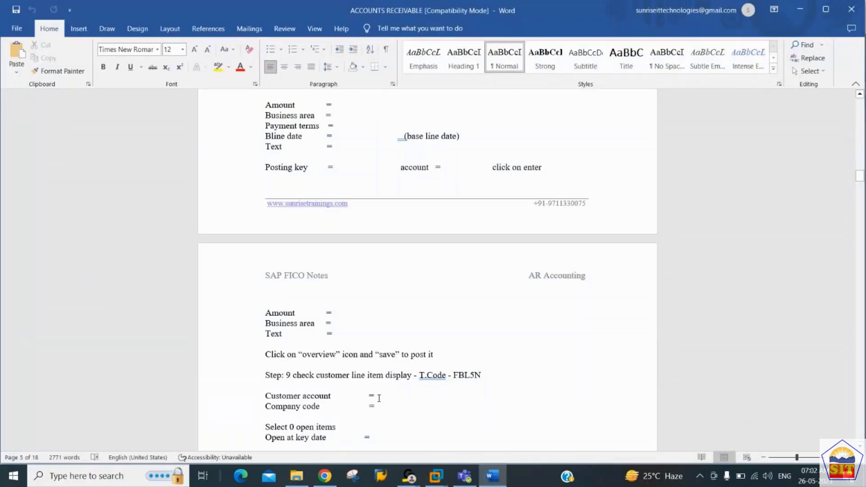
Step: Scroll the notes to Step 10 and open F-28 to post the incoming payment
{"action": "scroll", "coordinate": [379, 398], "scroll_direction": "down", "scroll_amount": 5}
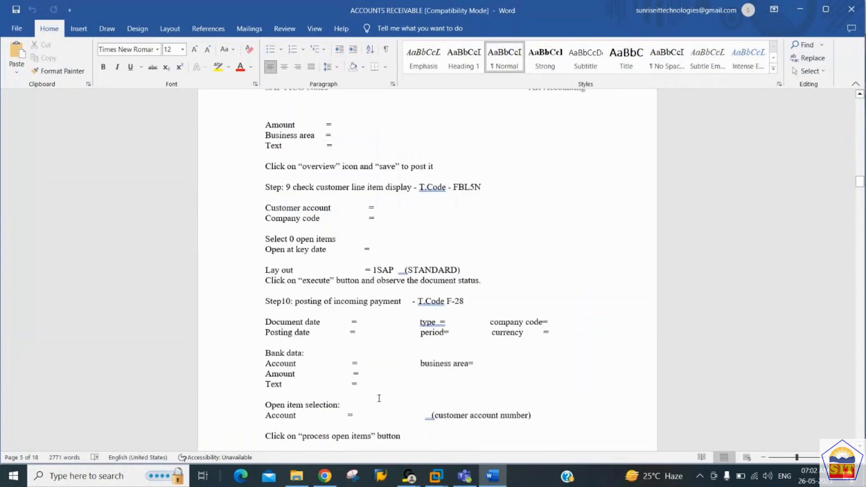
{"action": "scroll", "coordinate": [379, 398], "scroll_direction": "down", "scroll_amount": 3}
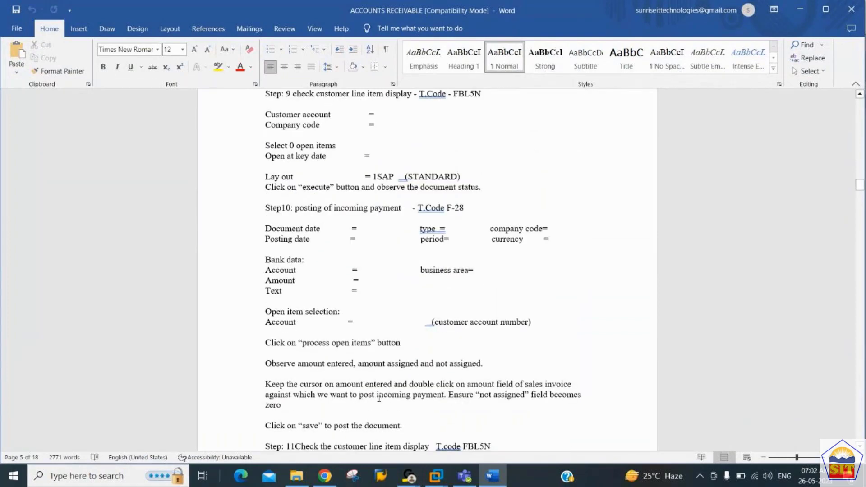
{"action": "key", "text": "alt+Tab"}
{"action": "type", "text": "2"}
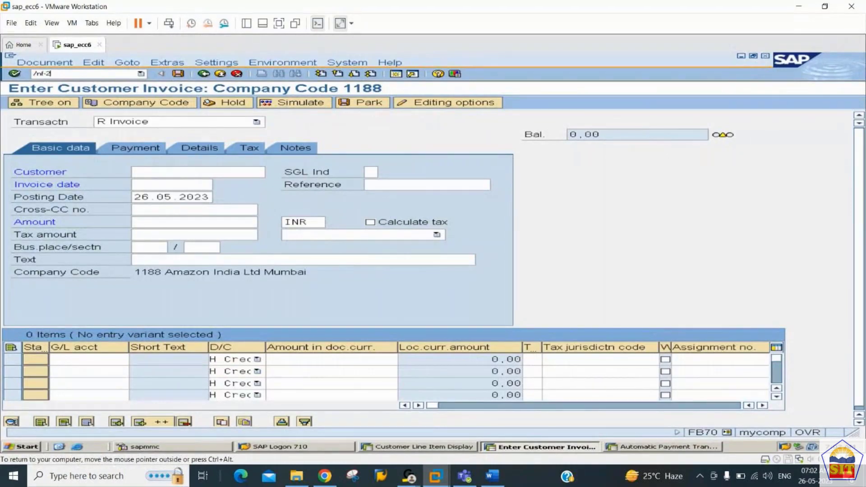
{"action": "type", "text": "8"}
{"action": "key", "text": "Return"}
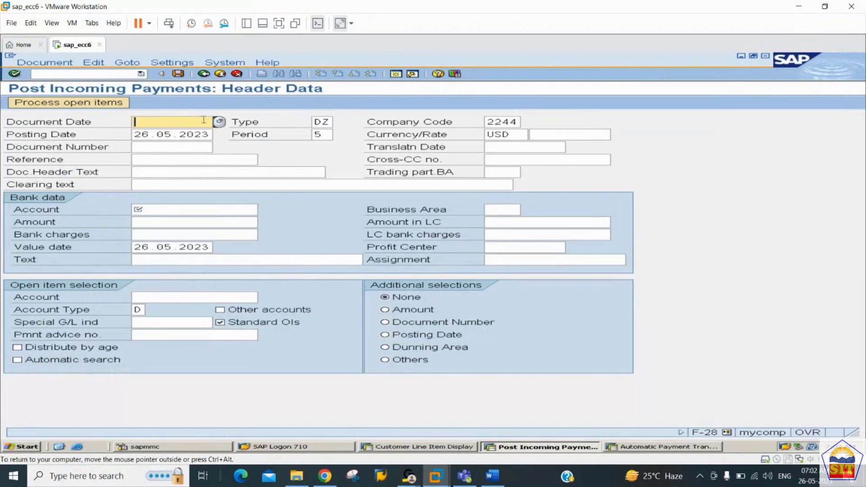
Step: Enter document date 26.05.2023 and bank account 200101 in the incoming payment header
{"action": "left_click", "coordinate": [313, 123]}
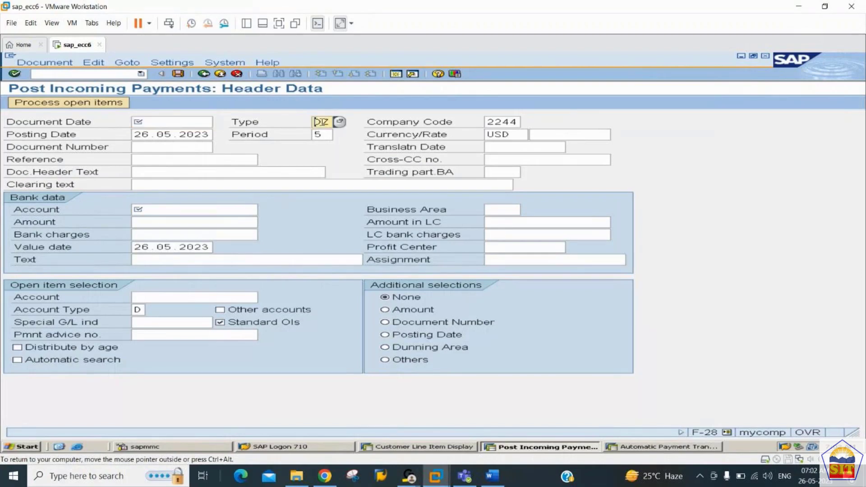
{"action": "left_click", "coordinate": [159, 122]}
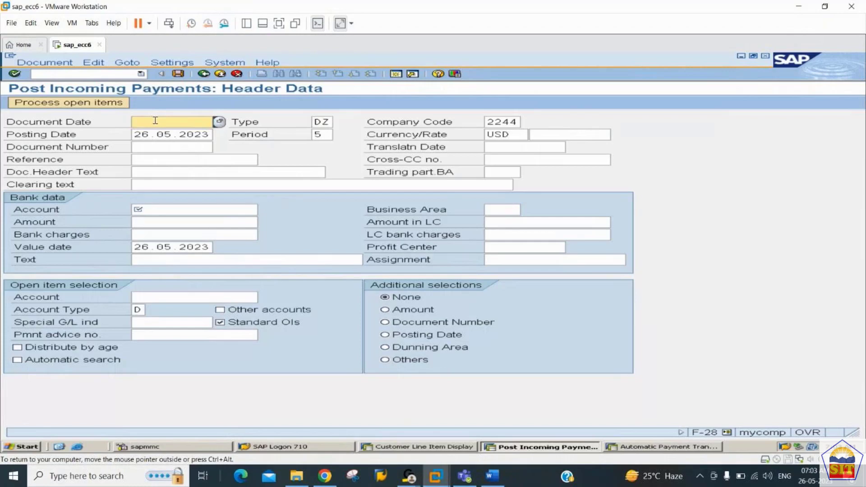
{"action": "type", "text": "26.05.2023"}
{"action": "key", "text": "Tab"}
{"action": "key", "text": "Tab"}
{"action": "key", "text": "Tab"}
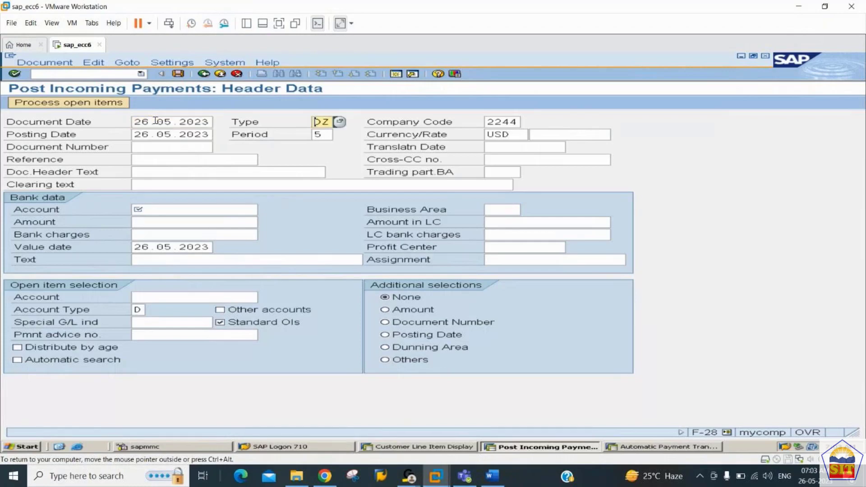
{"action": "key", "text": "Tab"}
{"action": "key", "text": "Tab"}
{"action": "key", "text": "Tab"}
{"action": "key", "text": "Tab"}
{"action": "key", "text": "Tab"}
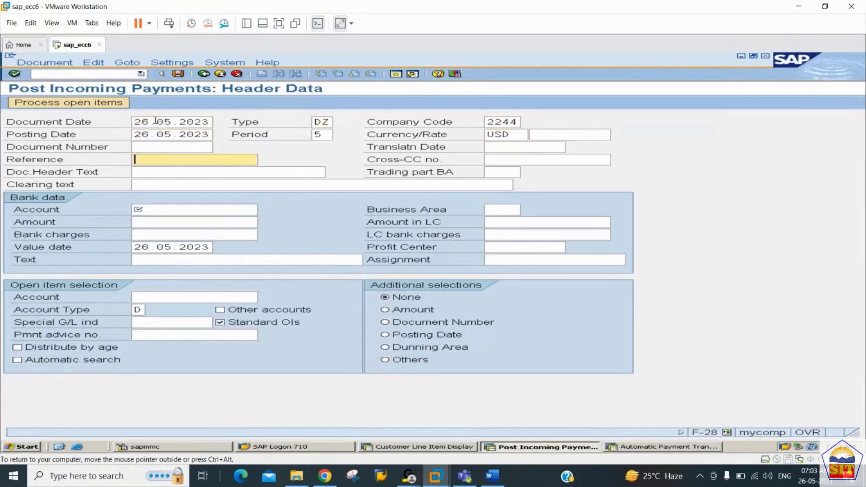
{"action": "key", "text": "Tab"}
{"action": "key", "text": "Tab"}
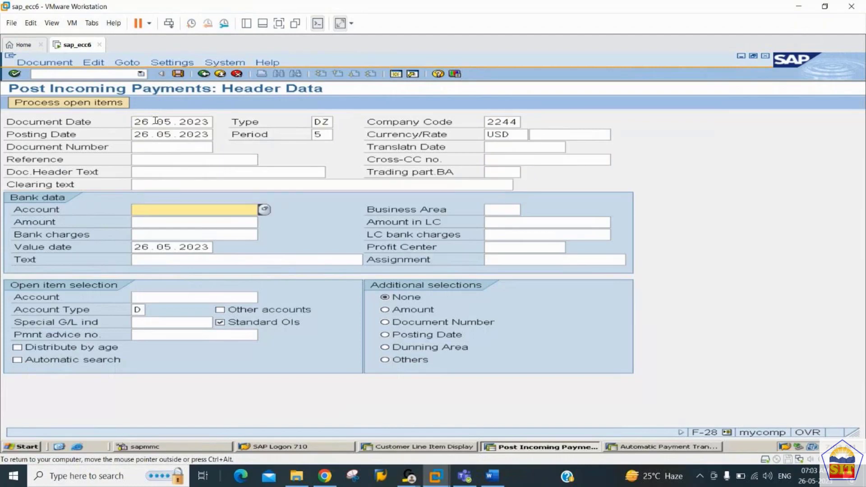
{"action": "type", "text": "1"}
{"action": "key", "text": "BackSpace"}
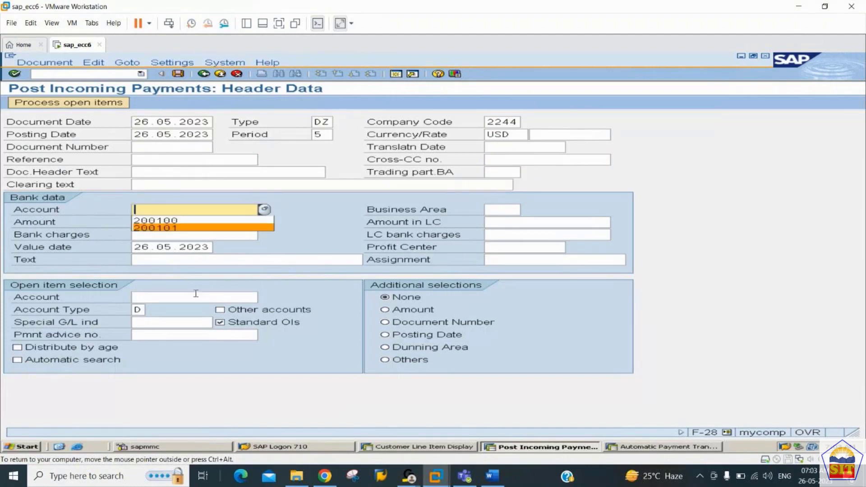
{"action": "key", "text": "Up"}
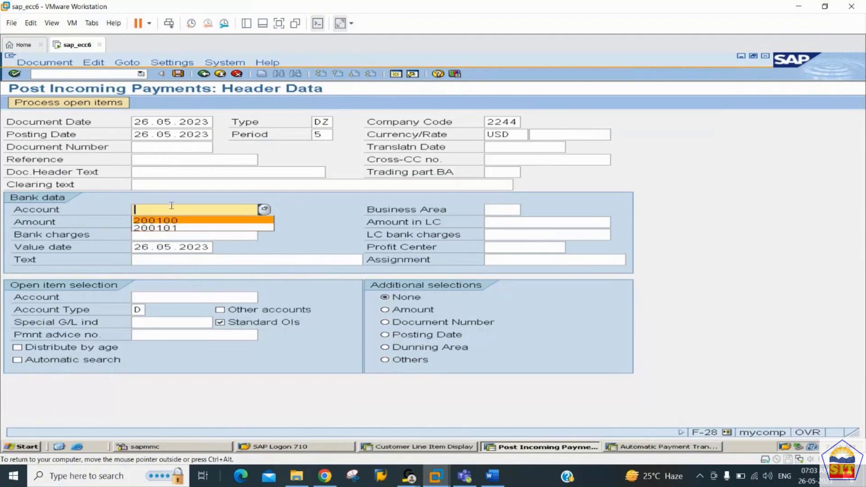
{"action": "key", "text": "Down"}
{"action": "key", "text": "Return"}
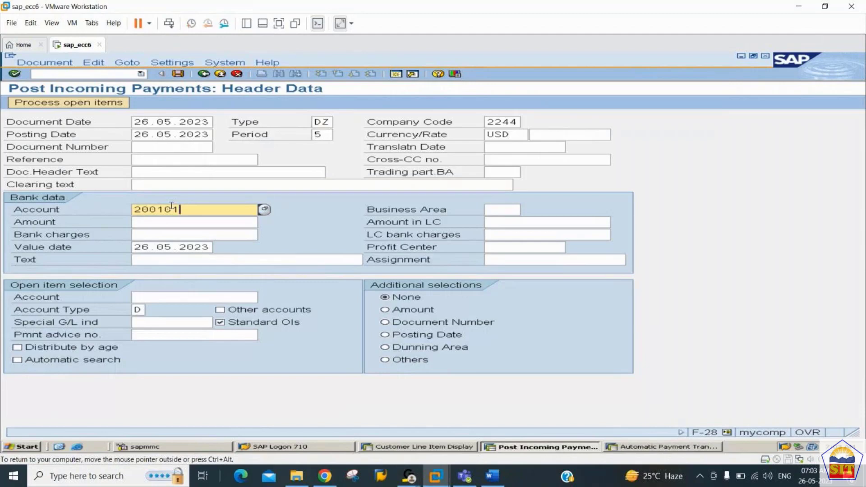
Step: Enter amount 26000, text 'payment from customer', and customer account 100291 for open-item selection
{"action": "key", "text": "Tab"}
{"action": "type", "text": "2"}
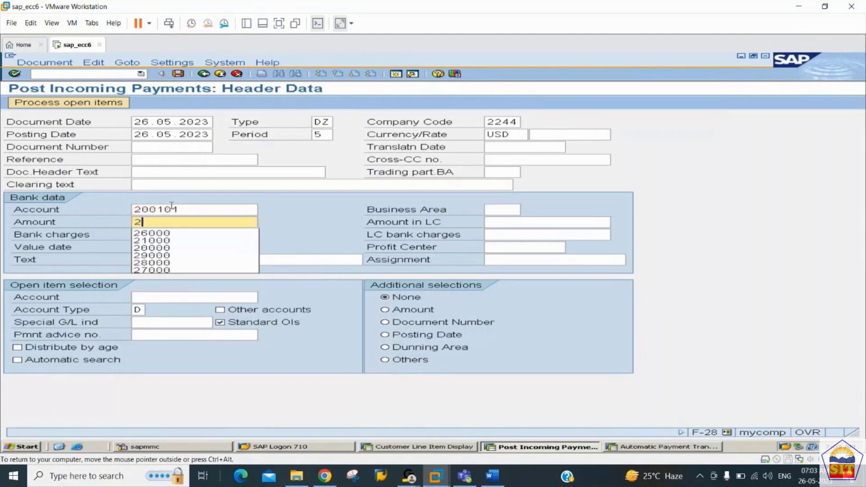
{"action": "type", "text": "6000"}
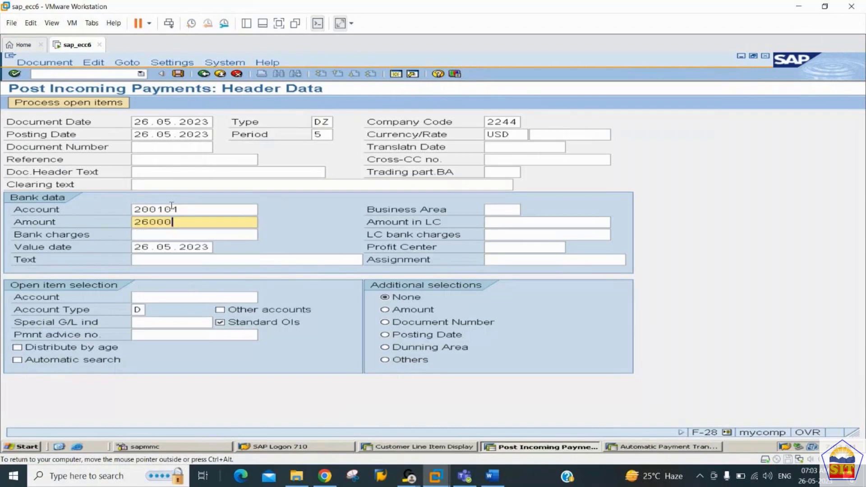
{"action": "key", "text": "Tab"}
{"action": "key", "text": "Tab"}
{"action": "key", "text": "Tab"}
{"action": "key", "text": "Tab"}
{"action": "key", "text": "Tab"}
{"action": "key", "text": "Tab"}
{"action": "key", "text": "Tab"}
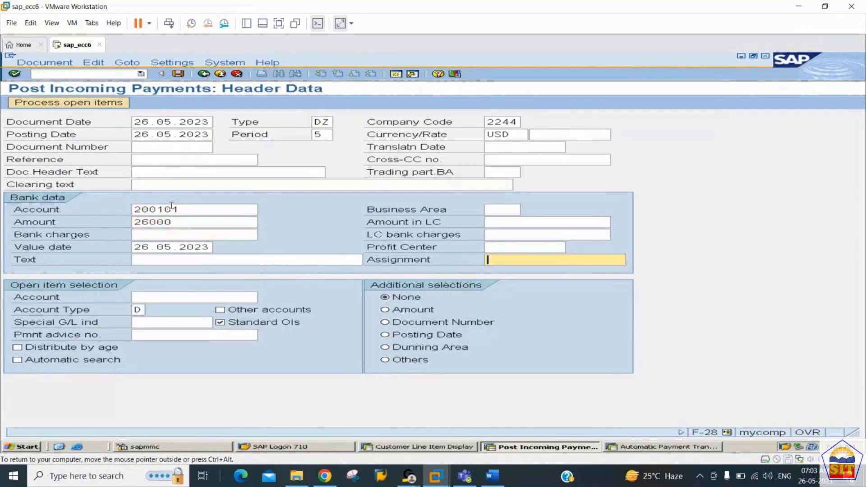
{"action": "key", "text": "shift+Tab"}
{"action": "type", "text": "payment"}
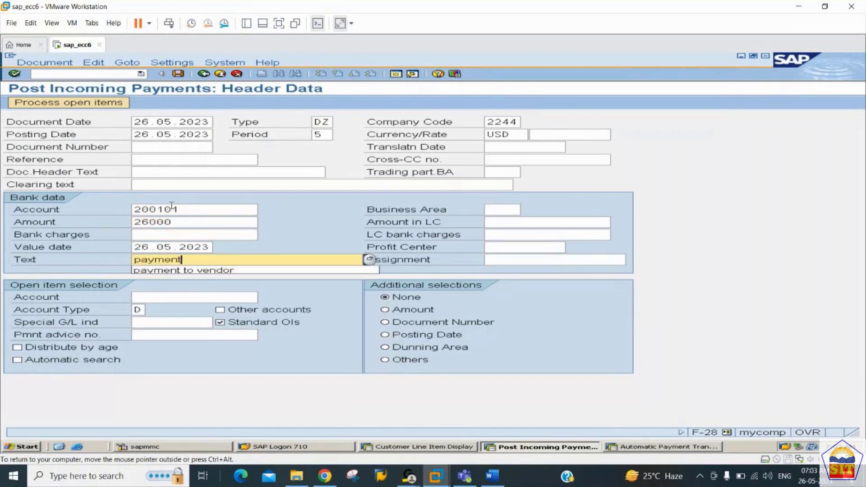
{"action": "type", "text": " from cus"}
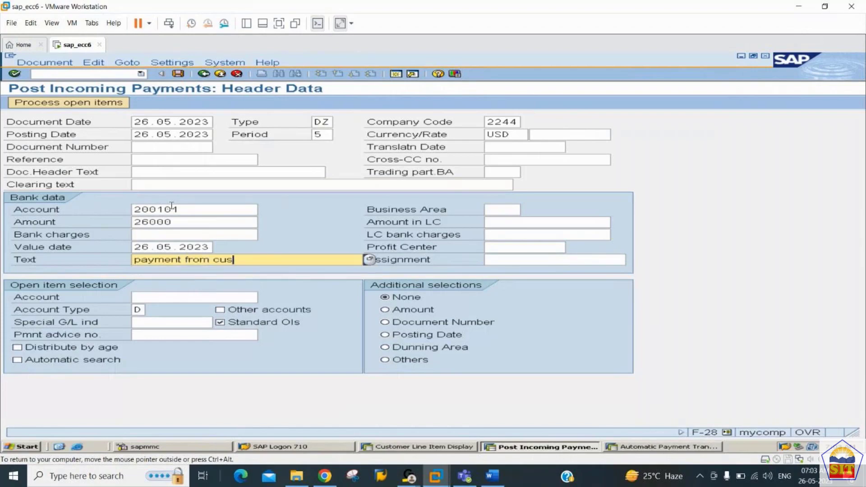
{"action": "type", "text": "tomer"}
{"action": "key", "text": "Tab"}
{"action": "key", "text": "Tab"}
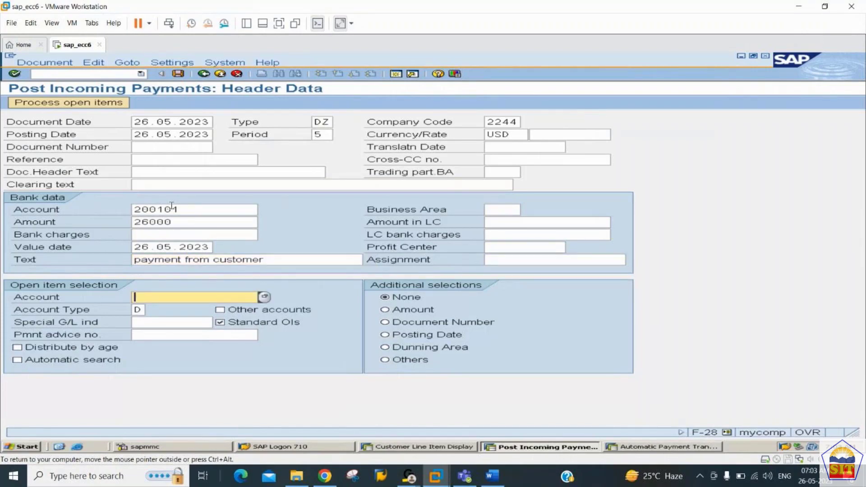
{"action": "key", "text": "Down"}
{"action": "type", "text": "100291"}
Step: List the open invoice, confirm 26,000 entered equals assigned with 0,00 unassigned, and post
{"action": "left_click", "coordinate": [98, 105]}
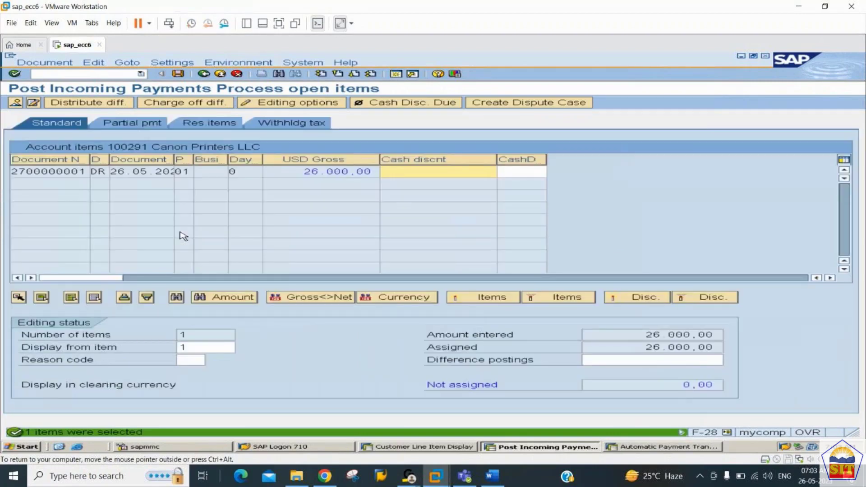
{"action": "double_click", "coordinate": [367, 172]}
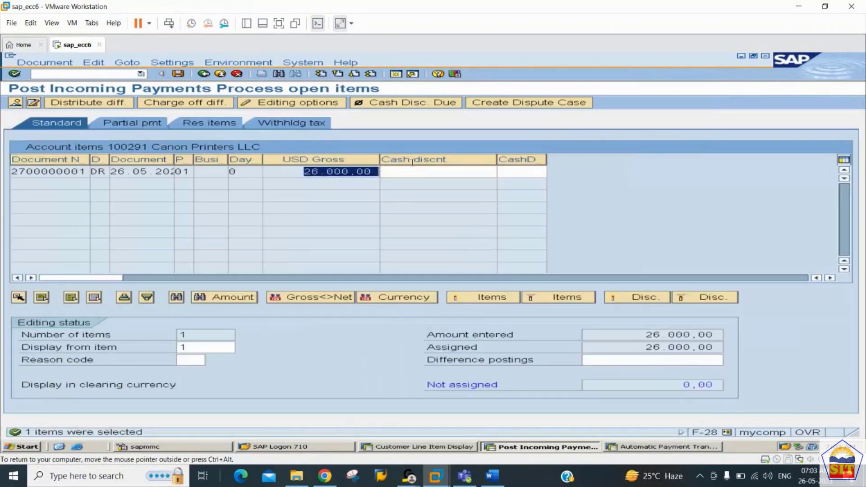
{"action": "left_click", "coordinate": [647, 334]}
{"action": "left_click_drag", "start_coordinate": [647, 335], "coordinate": [747, 329]}
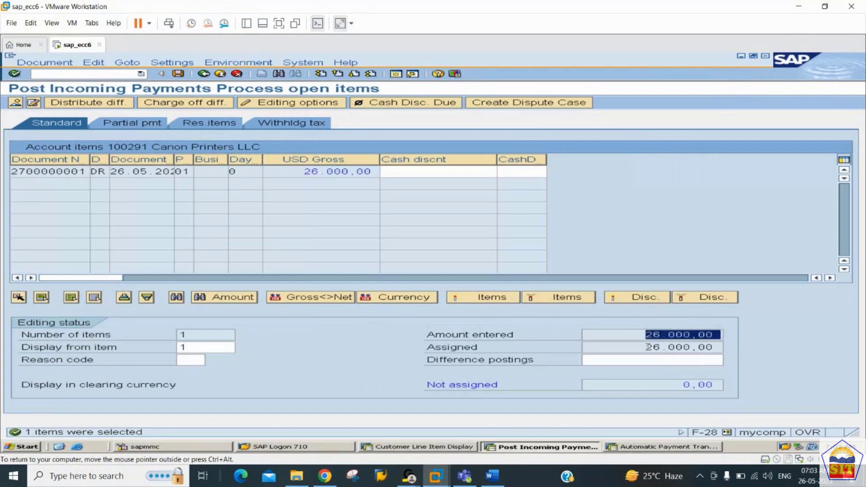
{"action": "left_click_drag", "start_coordinate": [646, 347], "coordinate": [740, 347]}
{"action": "left_click_drag", "start_coordinate": [645, 335], "coordinate": [727, 336]}
{"action": "left_click_drag", "start_coordinate": [645, 347], "coordinate": [736, 349]}
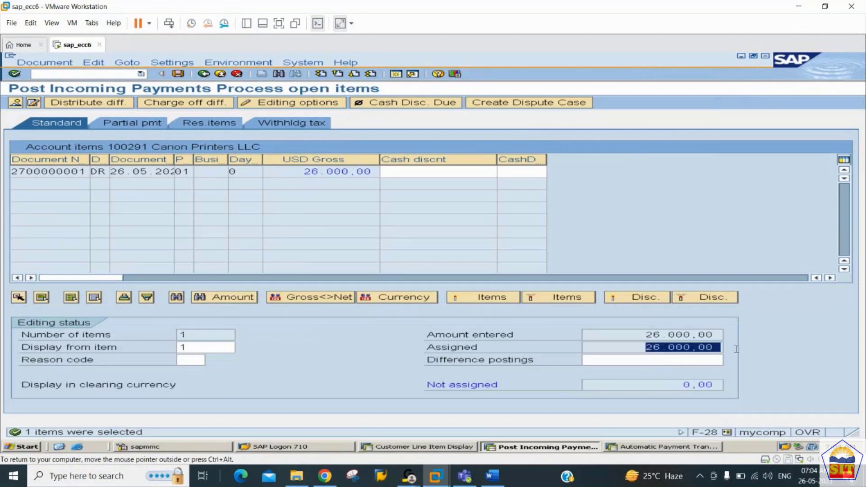
{"action": "left_click_drag", "start_coordinate": [681, 384], "coordinate": [752, 391]}
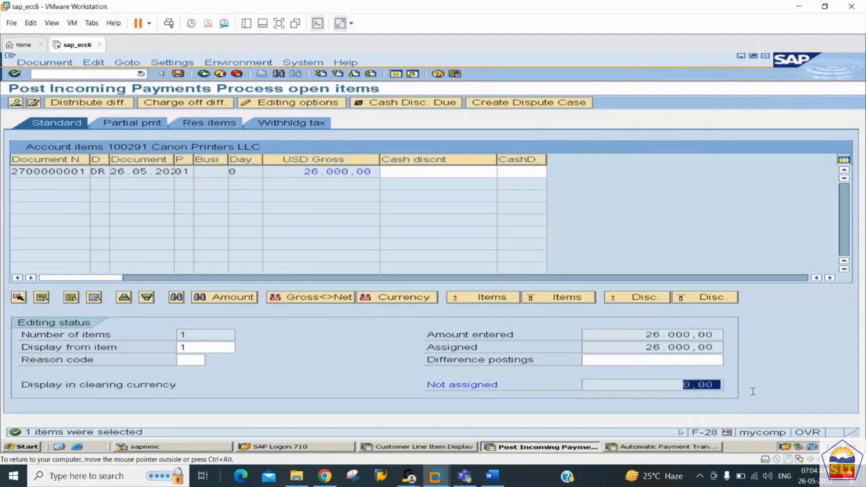
{"action": "left_click", "coordinate": [181, 75]}
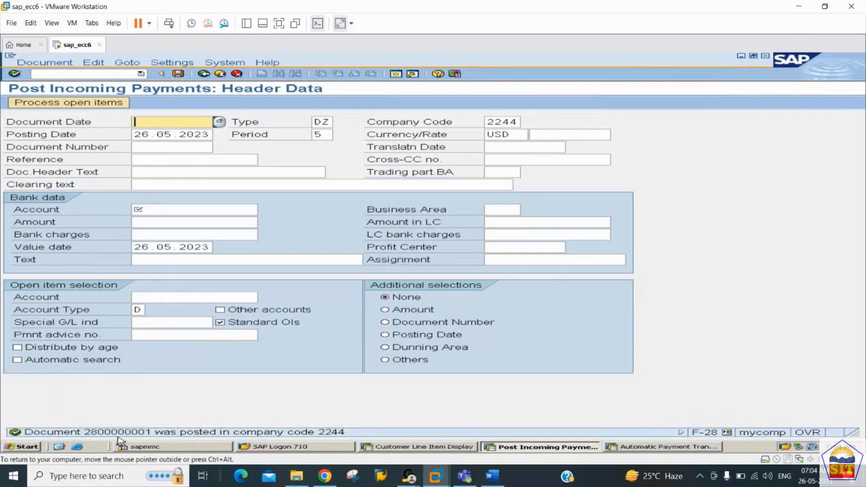
{"action": "left_click", "coordinate": [45, 62]}
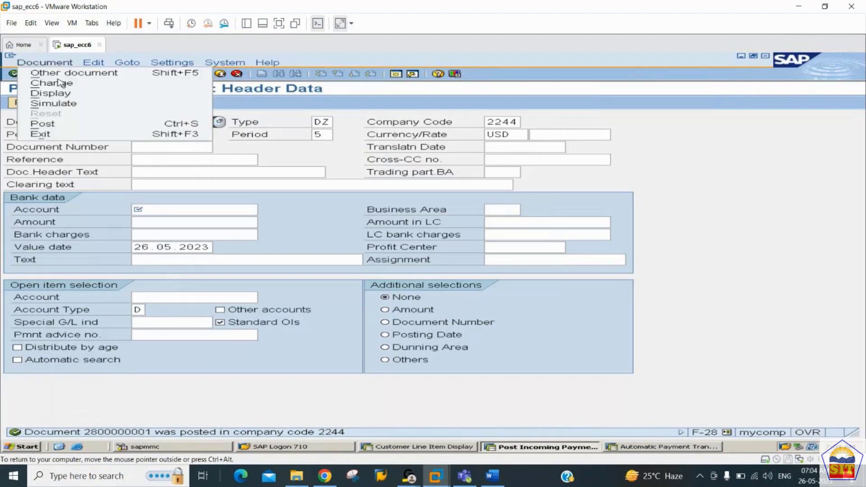
{"action": "left_click", "coordinate": [53, 103]}
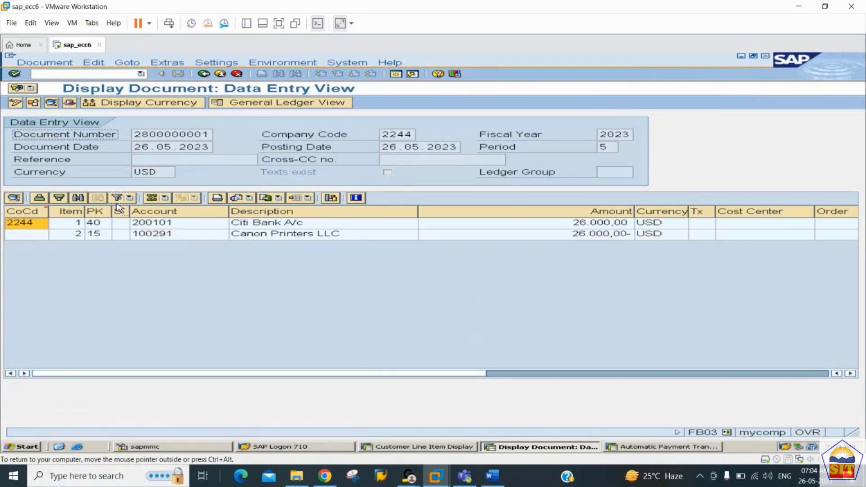
{"action": "left_click", "coordinate": [402, 446]}
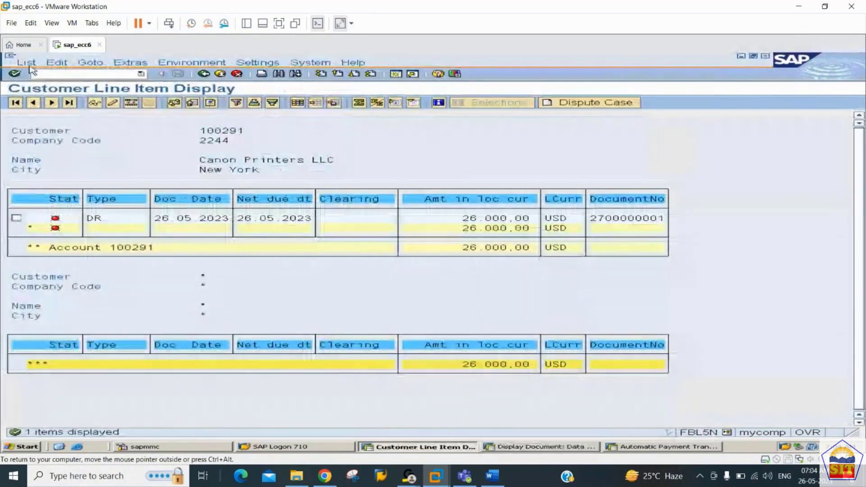
Step: Refresh FBL5N so invoice and payment show cleared on 26.05.2023 with 0.00 balance
{"action": "left_click", "coordinate": [27, 63]}
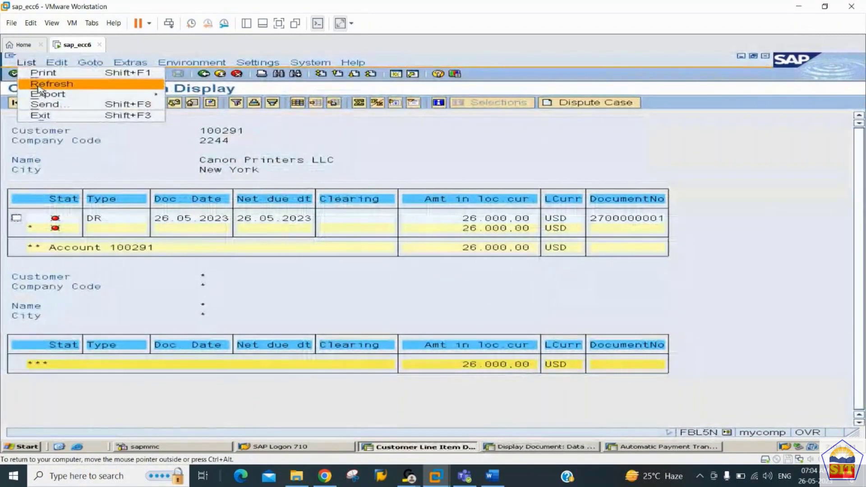
{"action": "left_click", "coordinate": [39, 83]}
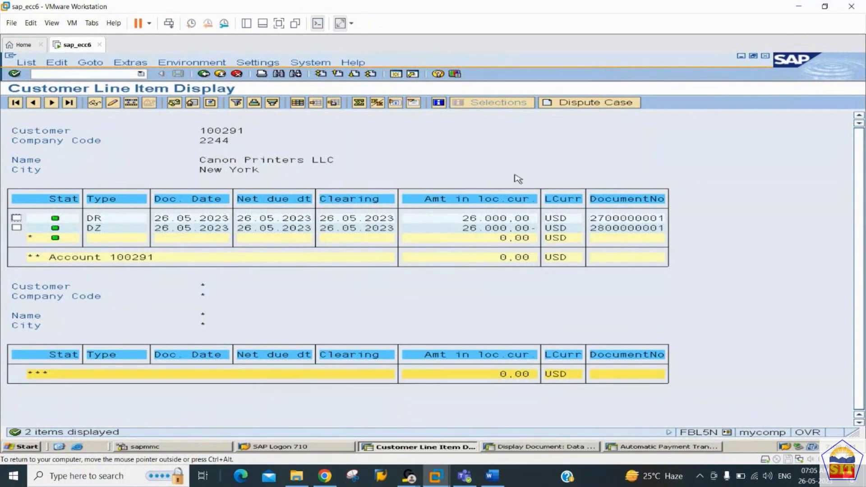
Step: Add the Clearing Document column to the FBL5N list layout
{"action": "left_click", "coordinate": [298, 103]}
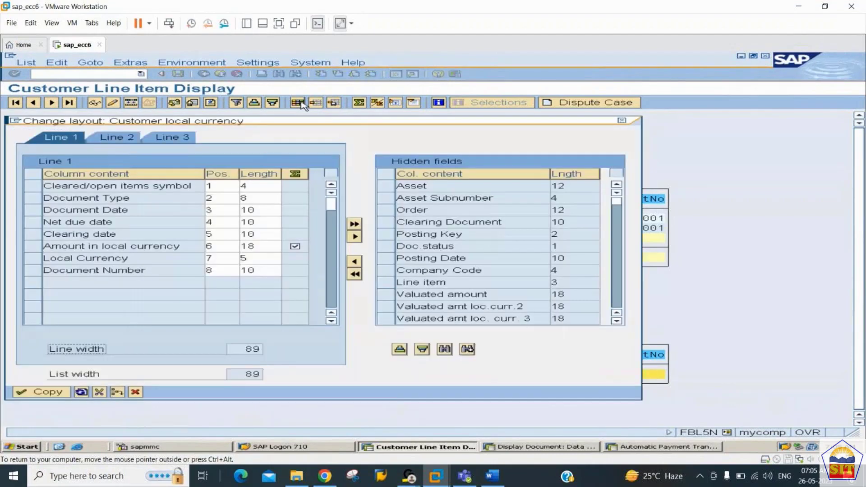
{"action": "left_click", "coordinate": [394, 226]}
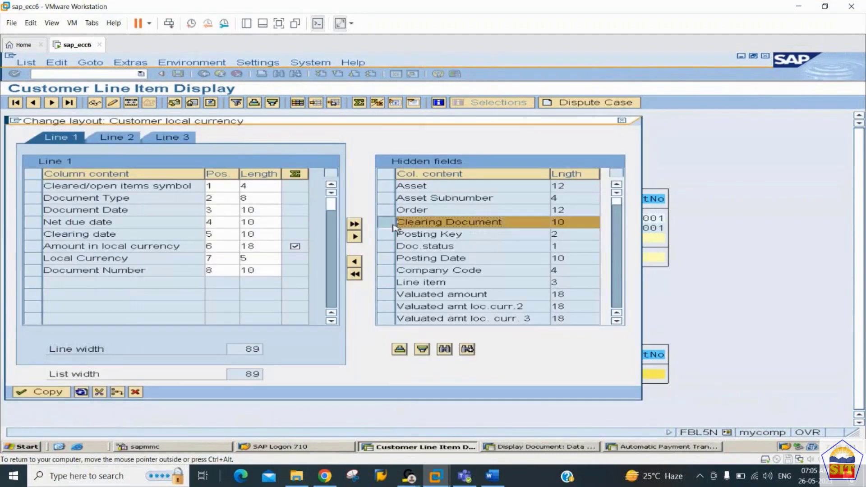
{"action": "left_click", "coordinate": [354, 263]}
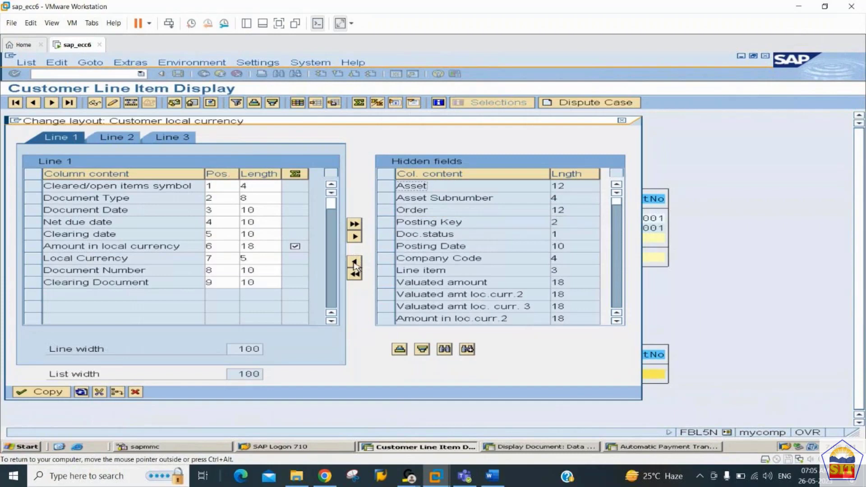
{"action": "left_click", "coordinate": [48, 393]}
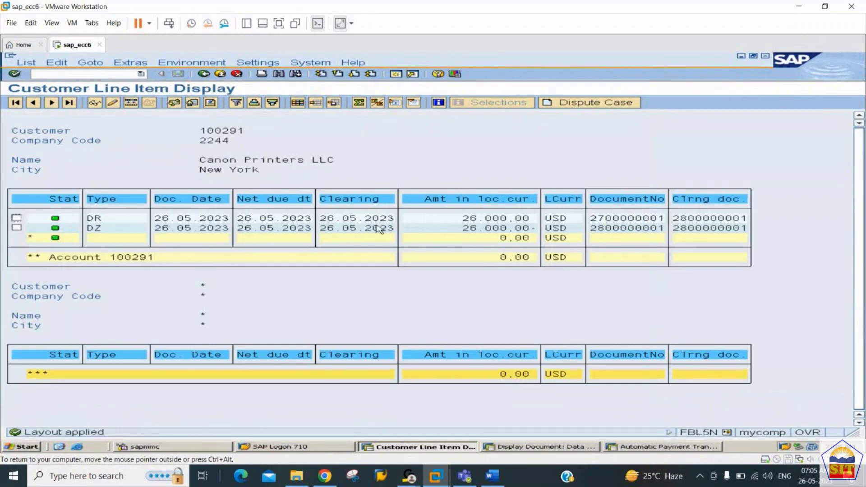
Step: Compare the payment document number with its clearing document, then switch to the Word notes
{"action": "left_click", "coordinate": [639, 228]}
{"action": "left_click", "coordinate": [706, 227]}
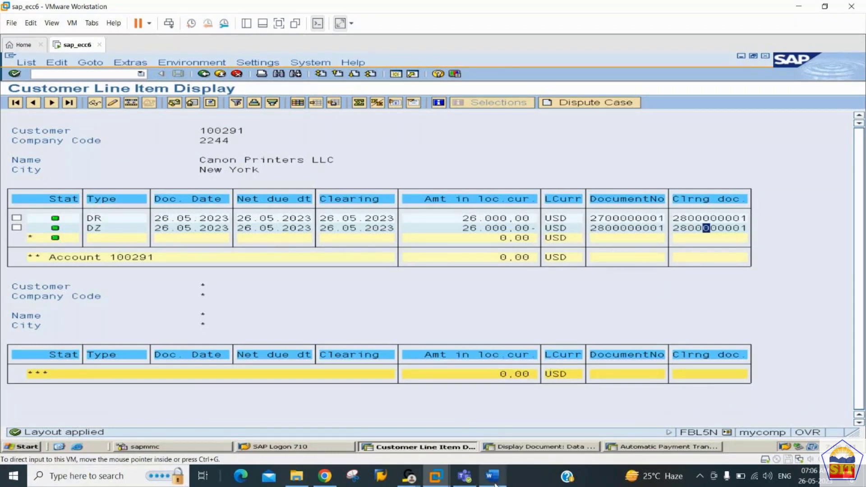
{"action": "left_click", "coordinate": [492, 476]}
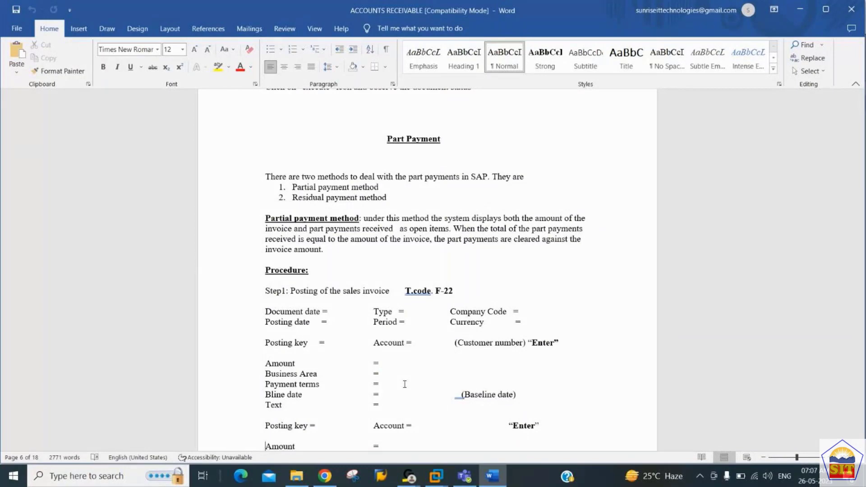
Step: Read the Part Payment notes down to Step 2, then return to the SAP session
{"action": "key", "text": "Down"}
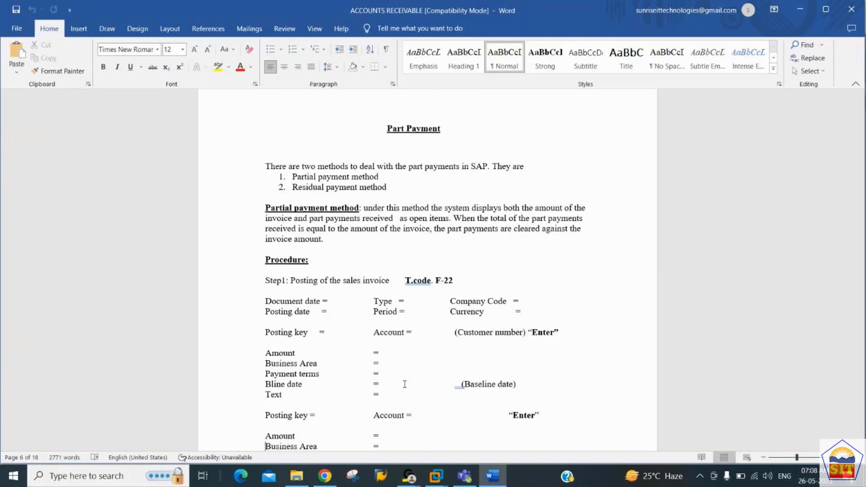
{"action": "scroll", "coordinate": [404, 384], "scroll_direction": "down", "scroll_amount": 1}
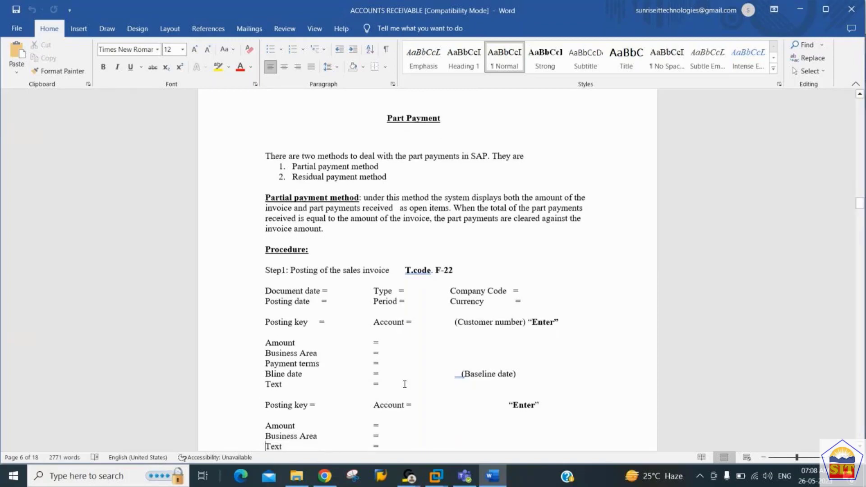
{"action": "scroll", "coordinate": [405, 384], "scroll_direction": "down", "scroll_amount": 2}
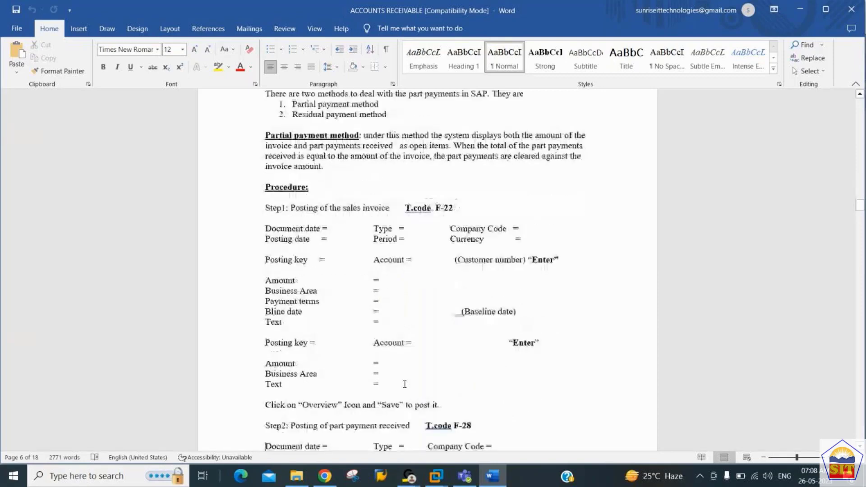
{"action": "mouse_move", "coordinate": [436, 477]}
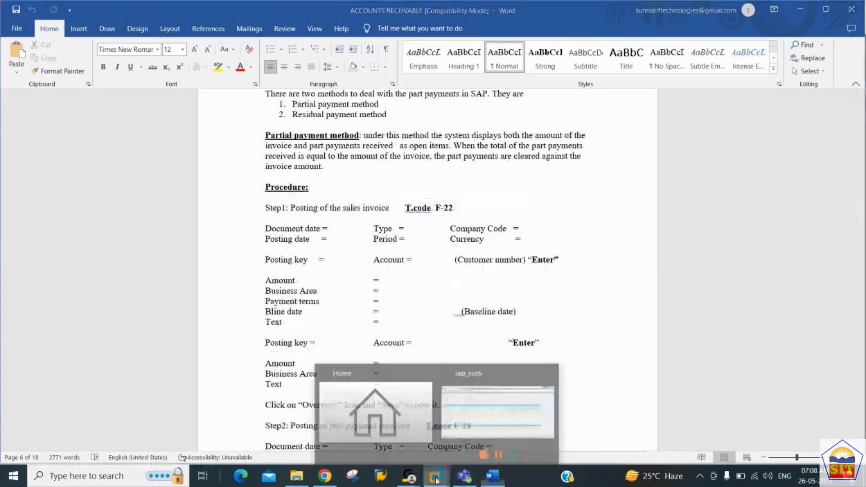
{"action": "left_click", "coordinate": [465, 429]}
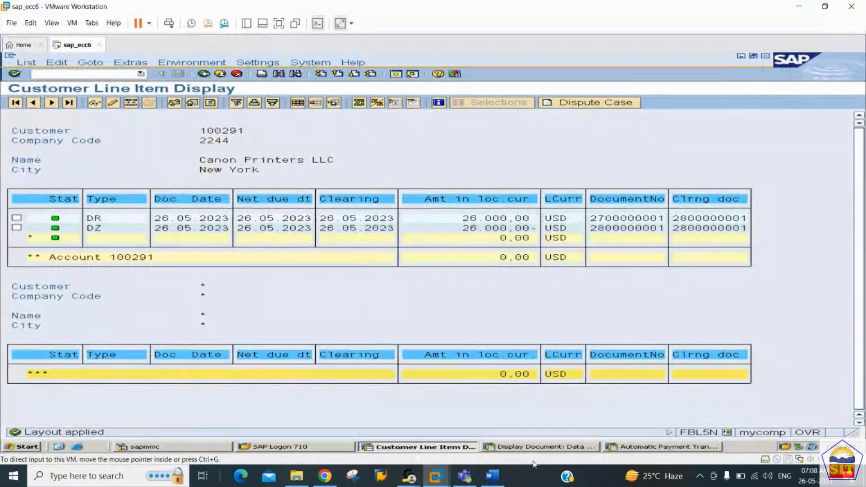
Step: Start F-22 via /nf-22 dated 26.05.2023, choosing customer 100291 with posting key 01
{"action": "left_click", "coordinate": [553, 448]}
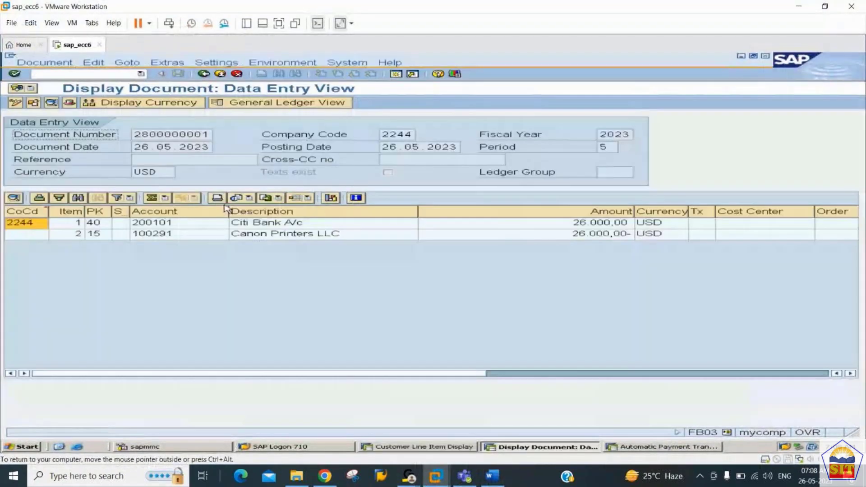
{"action": "type", "text": "/nf-22"}
{"action": "key", "text": "Return"}
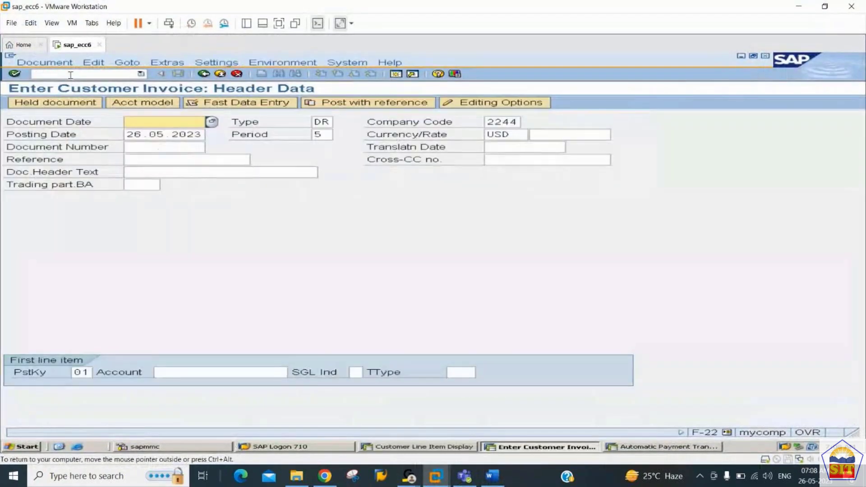
{"action": "key", "text": "Return"}
{"action": "key", "text": "Tab"}
{"action": "key", "text": "Tab"}
{"action": "key", "text": "Tab"}
{"action": "key", "text": "Tab"}
{"action": "key", "text": "Tab"}
{"action": "key", "text": "Tab"}
{"action": "key", "text": "Tab"}
{"action": "key", "text": "Tab"}
{"action": "key", "text": "Tab"}
{"action": "key", "text": "Tab"}
{"action": "key", "text": "Tab"}
{"action": "key", "text": "Tab"}
{"action": "key", "text": "Tab"}
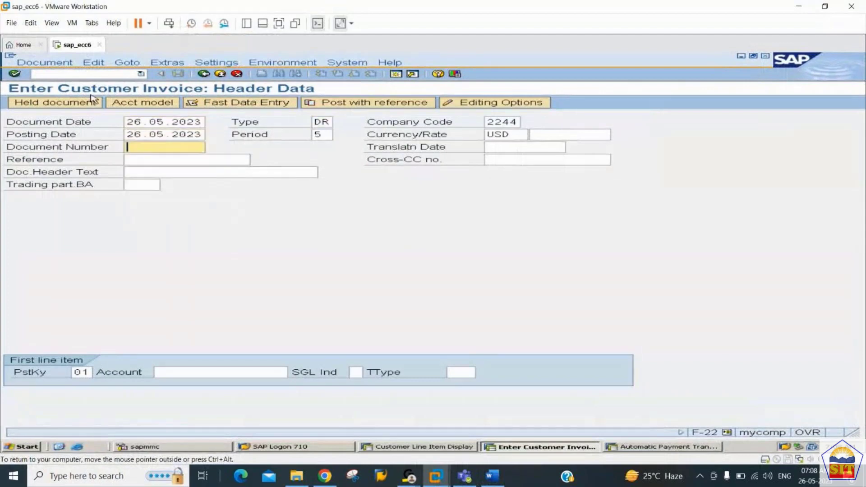
{"action": "key", "text": "BackSpace"}
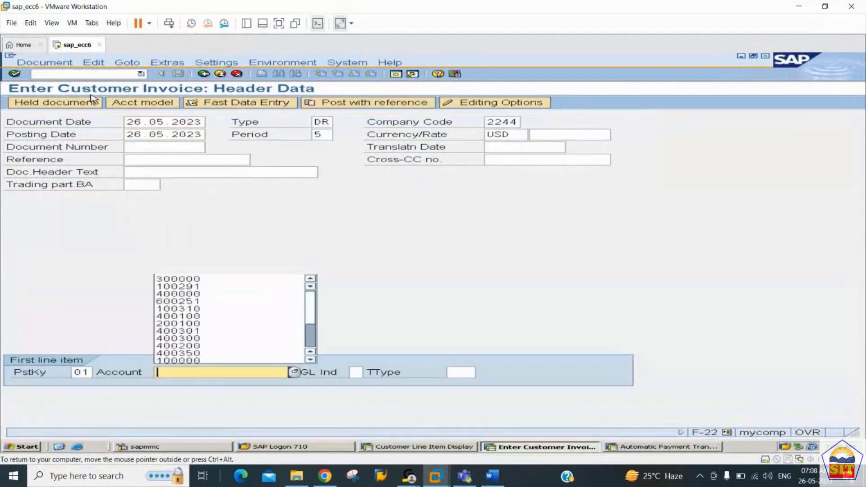
{"action": "key", "text": "Down"}
{"action": "key", "text": "Down"}
{"action": "key", "text": "Up"}
{"action": "key", "text": "Return"}
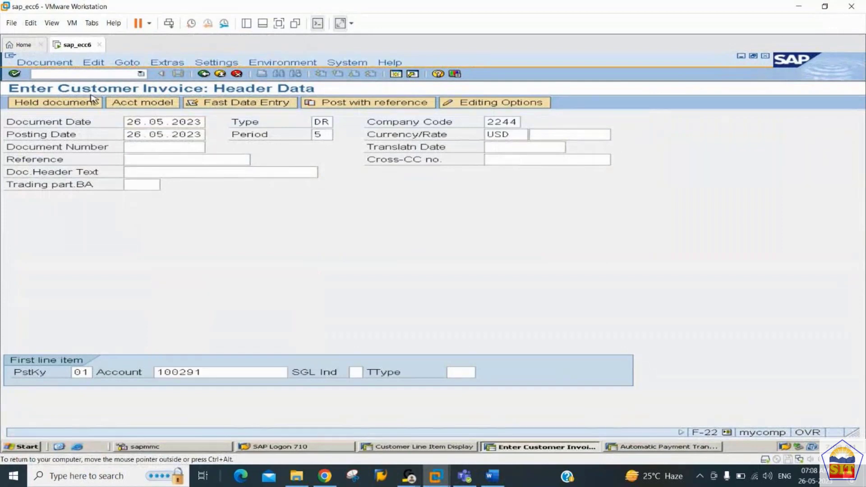
{"action": "key", "text": "Return"}
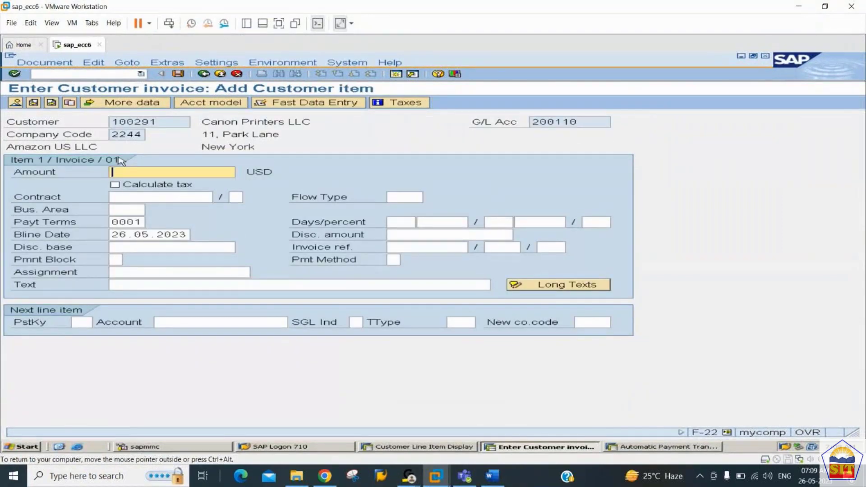
Step: Give the customer line amount 20000 and the text 'sales invoice'
{"action": "type", "text": "20000"}
{"action": "key", "text": "Tab"}
{"action": "key", "text": "Tab"}
{"action": "key", "text": "Tab"}
{"action": "key", "text": "Tab"}
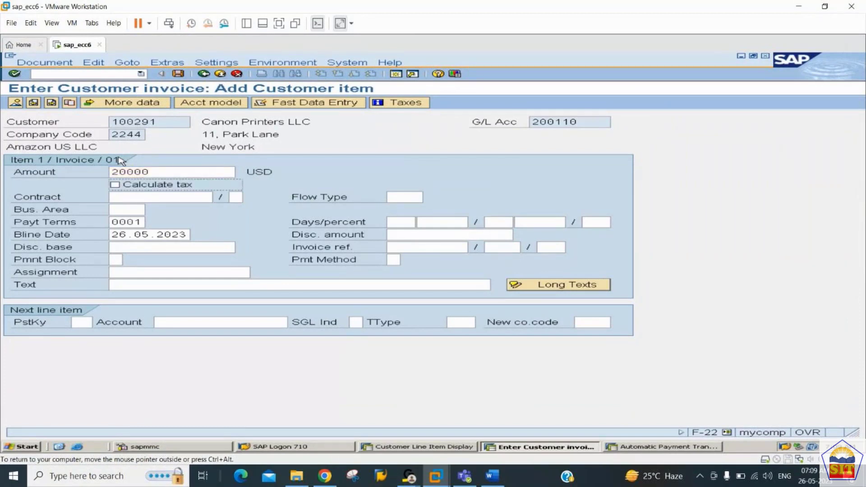
{"action": "key", "text": "Tab"}
{"action": "key", "text": "Tab"}
{"action": "key", "text": "Tab"}
{"action": "key", "text": "Tab"}
{"action": "key", "text": "Tab"}
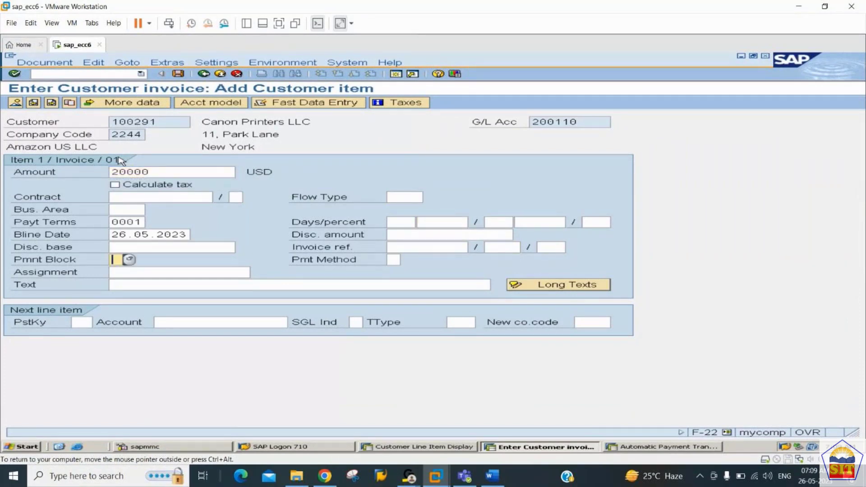
{"action": "key", "text": "Tab"}
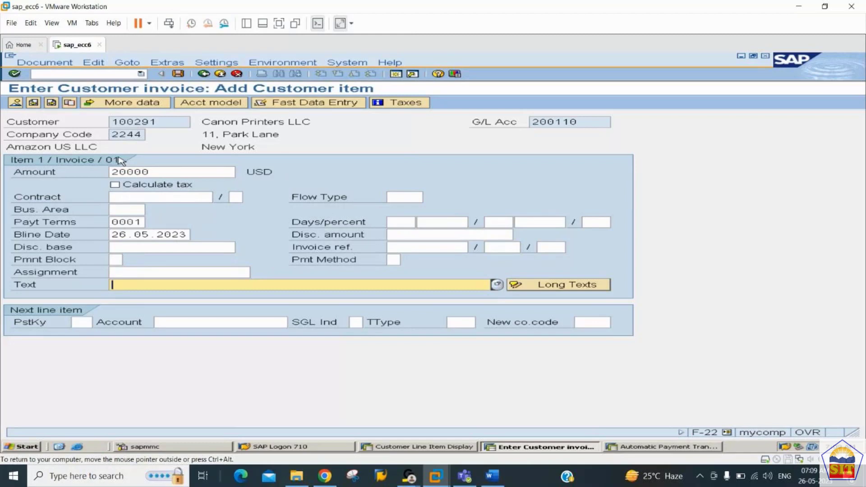
{"action": "type", "text": "sales"}
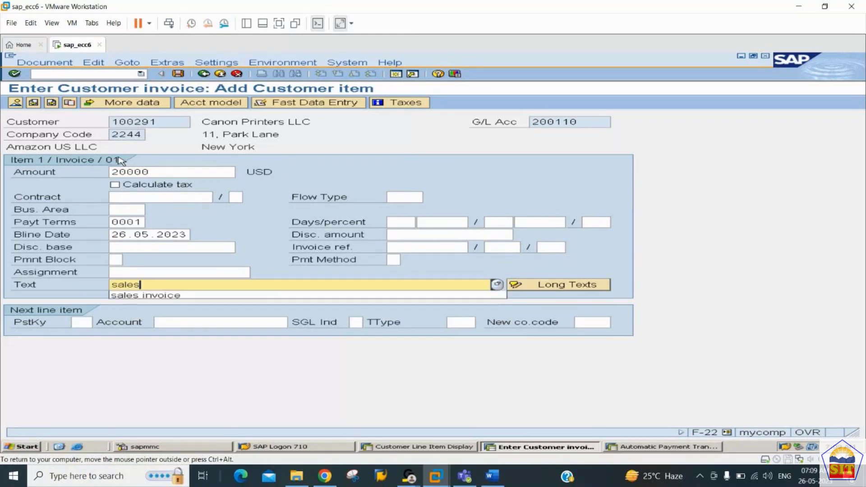
{"action": "key", "text": "Down"}
{"action": "key", "text": "Tab"}
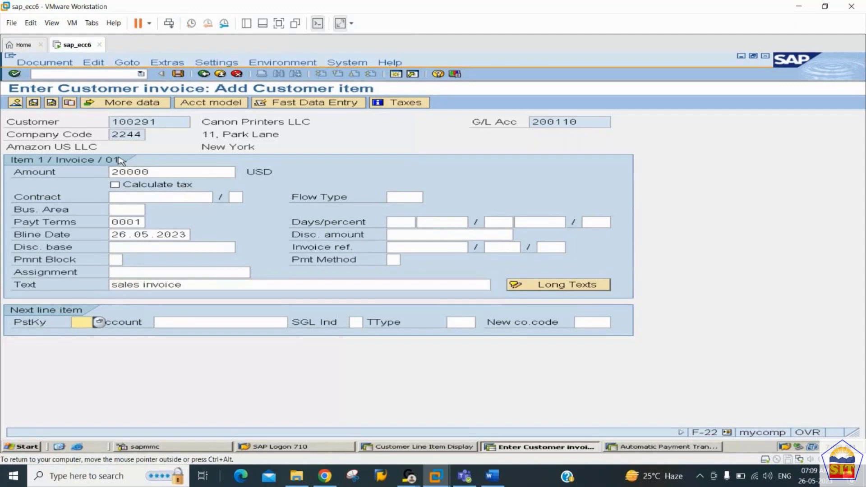
Step: Add a posting key 50 credit line to Sales account 300000, amount *, text 'sales invoice'
{"action": "type", "text": "50"}
{"action": "key", "text": "Tab"}
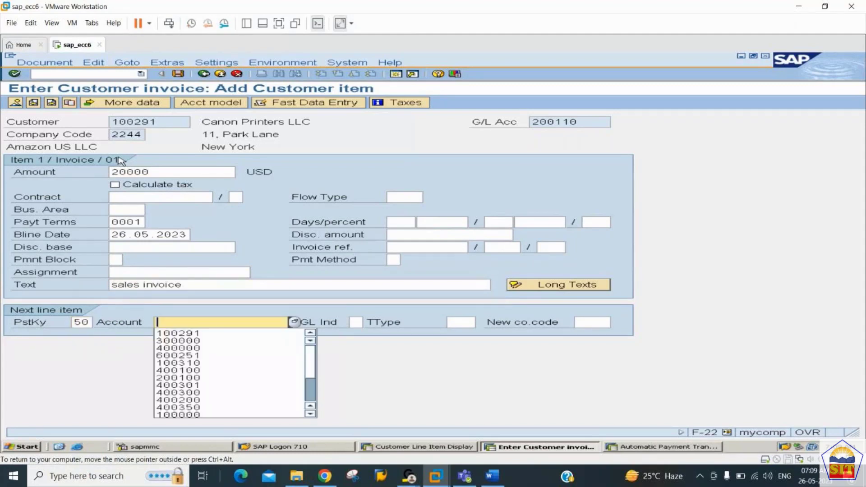
{"action": "key", "text": "Down"}
{"action": "key", "text": "Down"}
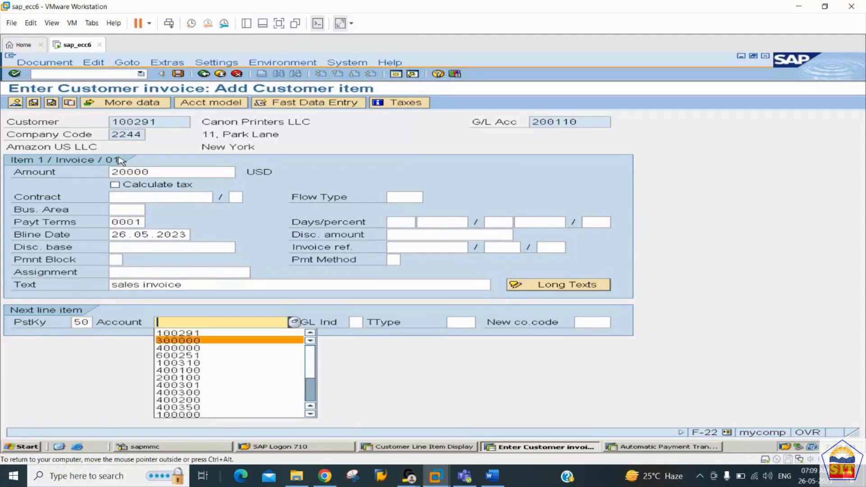
{"action": "key", "text": "Tab"}
{"action": "key", "text": "shift+Tab"}
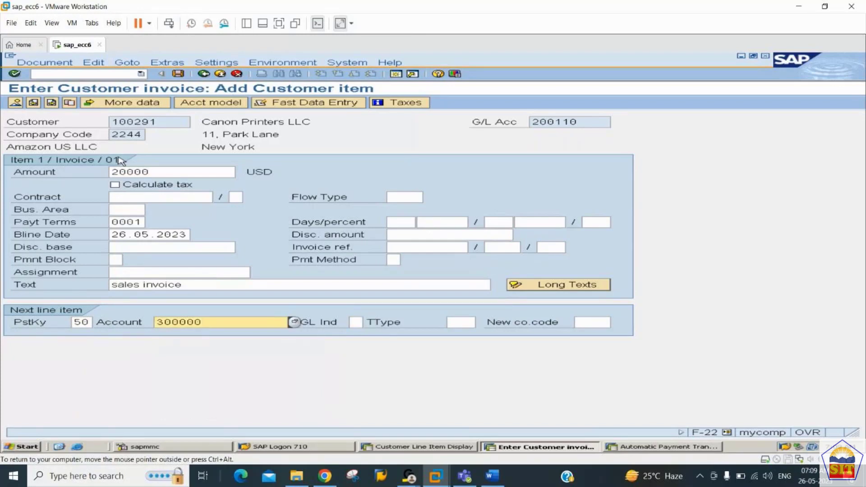
{"action": "key", "text": "Return"}
{"action": "type", "text": "*"}
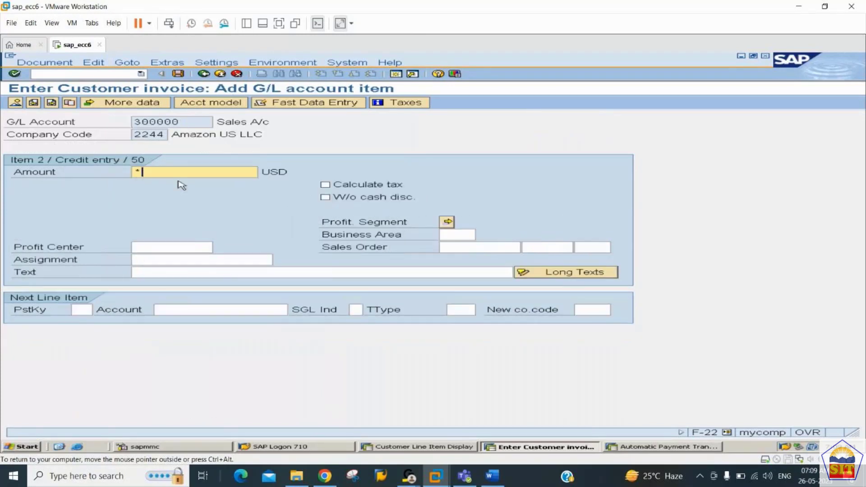
{"action": "key", "text": "Tab"}
{"action": "key", "text": "Tab"}
{"action": "key", "text": "Tab"}
{"action": "key", "text": "Tab"}
{"action": "key", "text": "Tab"}
{"action": "key", "text": "Tab"}
{"action": "key", "text": "Tab"}
{"action": "key", "text": "Tab"}
{"action": "key", "text": "Tab"}
{"action": "key", "text": "Tab"}
{"action": "type", "text": "sales invoice"}
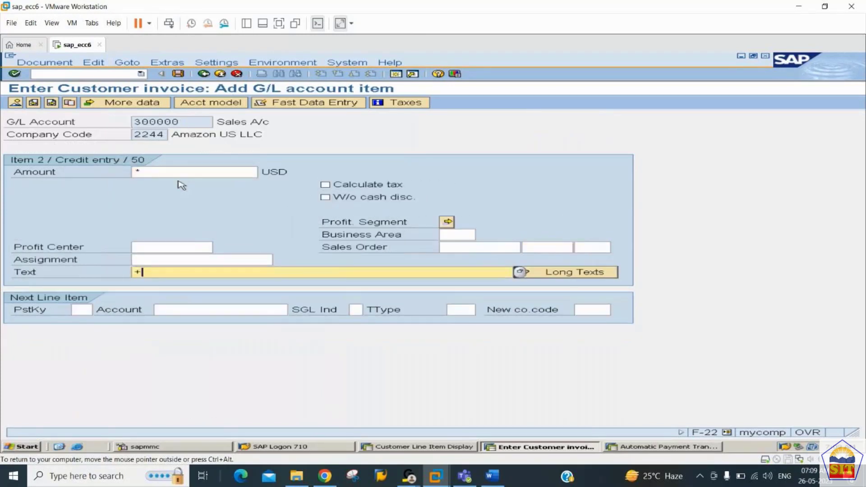
{"action": "key", "text": "Return"}
{"action": "left_click", "coordinate": [33, 103]}
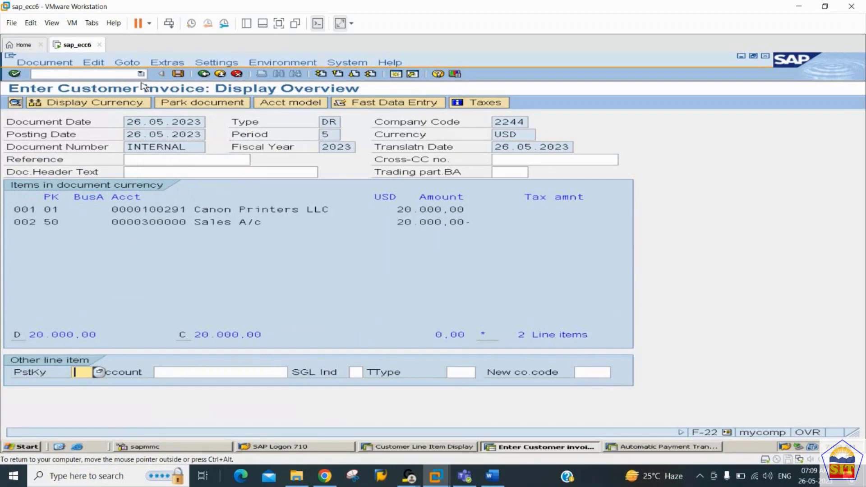
{"action": "left_click", "coordinate": [179, 74]}
{"action": "key", "text": "alt+Tab"}
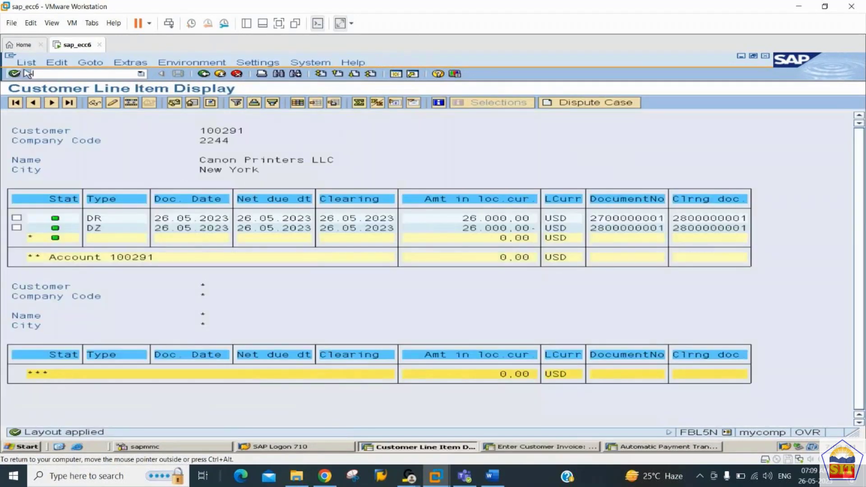
Step: Refresh FBL5N to show the open 20,000.00 invoice, then return to the invoice session
{"action": "left_click", "coordinate": [27, 62]}
{"action": "left_click", "coordinate": [42, 84]}
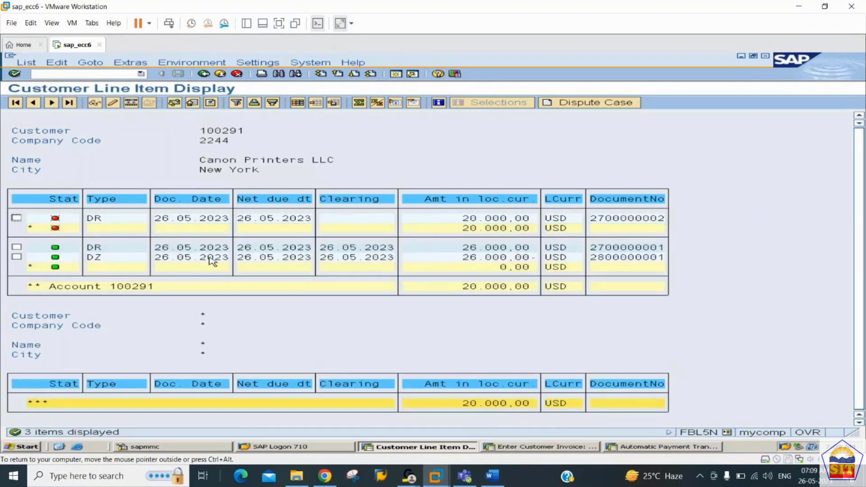
{"action": "key", "text": "alt+Tab"}
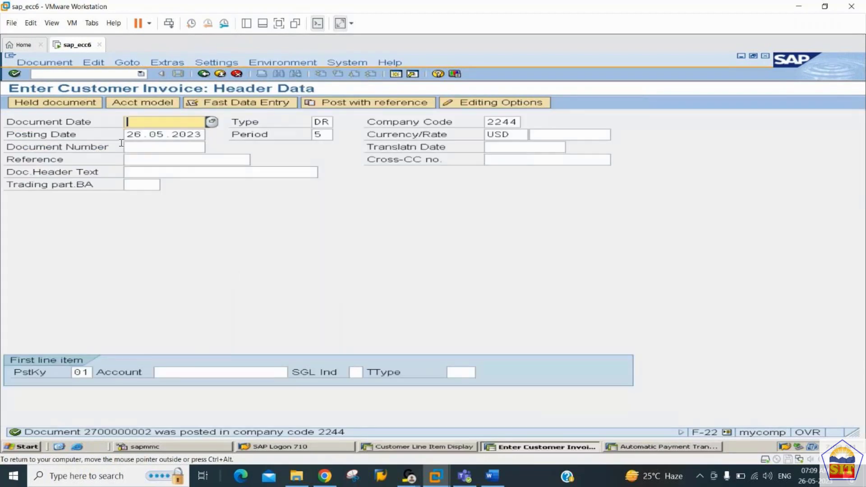
{"action": "left_click", "coordinate": [88, 73]}
Step: Start F-28 via /nf-28 with document date 26.05.2023 and bank account 200101
{"action": "type", "text": "/nf-28"}
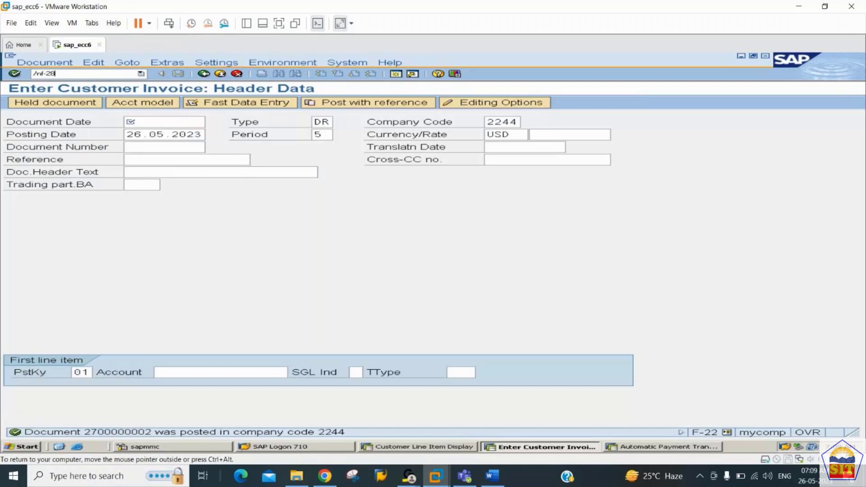
{"action": "key", "text": "Return"}
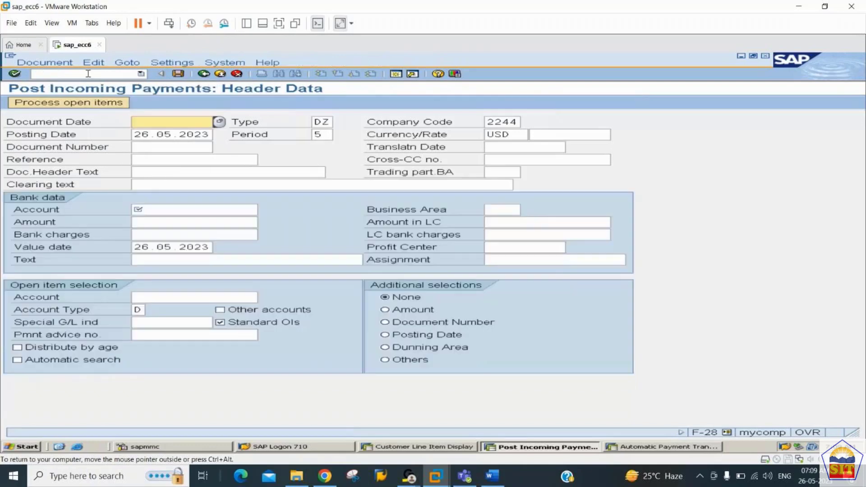
{"action": "type", "text": "26.05.2023"}
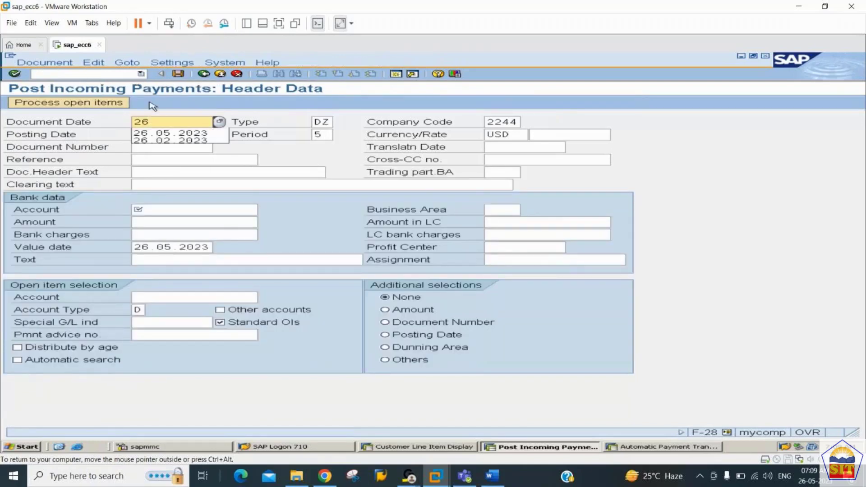
{"action": "key", "text": "Tab"}
{"action": "key", "text": "Tab"}
{"action": "key", "text": "Tab"}
{"action": "key", "text": "Tab"}
{"action": "key", "text": "Tab"}
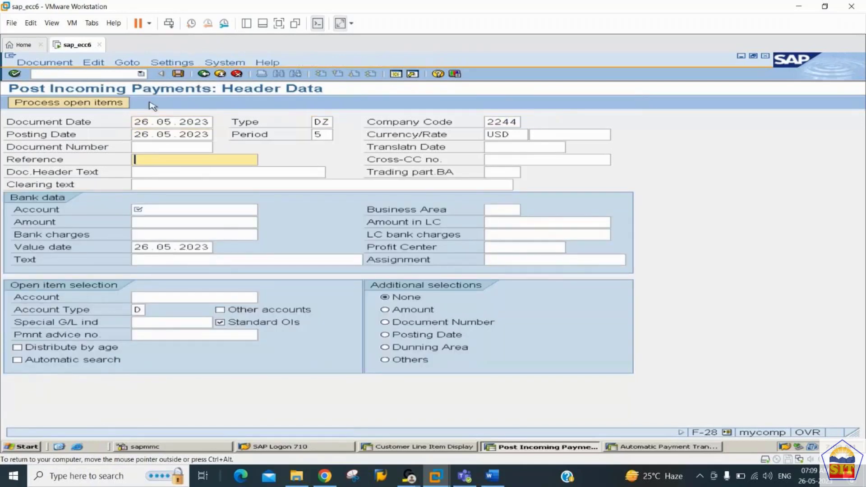
{"action": "key", "text": "Tab"}
{"action": "key", "text": "Tab"}
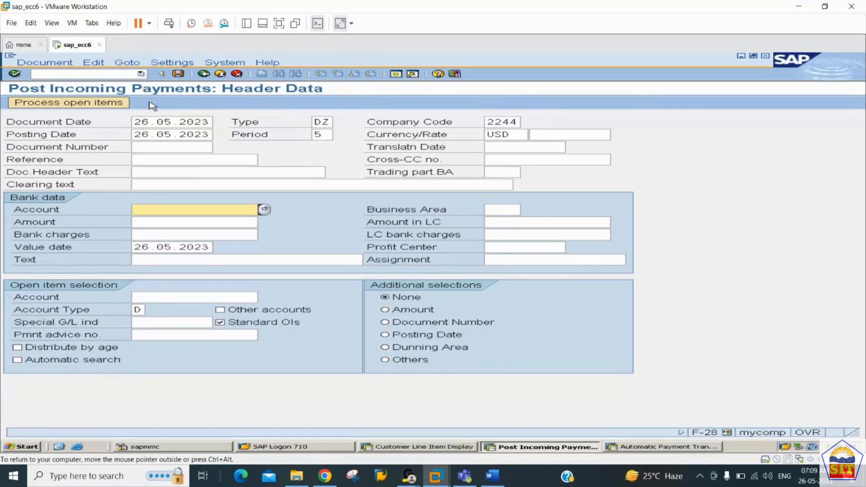
{"action": "type", "text": "200"}
{"action": "key", "text": "Down"}
{"action": "key", "text": "Return"}
{"action": "key", "text": "Tab"}
{"action": "key", "text": "Tab"}
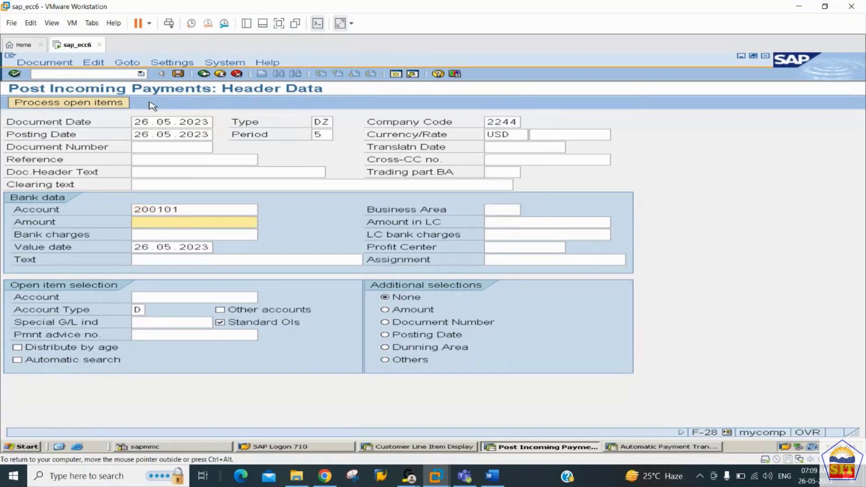
Step: Enter amount 11000, text 'payment from customer', customer 100291, and load its open items
{"action": "type", "text": "11000"}
{"action": "key", "text": "Tab"}
{"action": "key", "text": "Tab"}
{"action": "key", "text": "Tab"}
{"action": "key", "text": "Tab"}
{"action": "key", "text": "Tab"}
{"action": "key", "text": "Tab"}
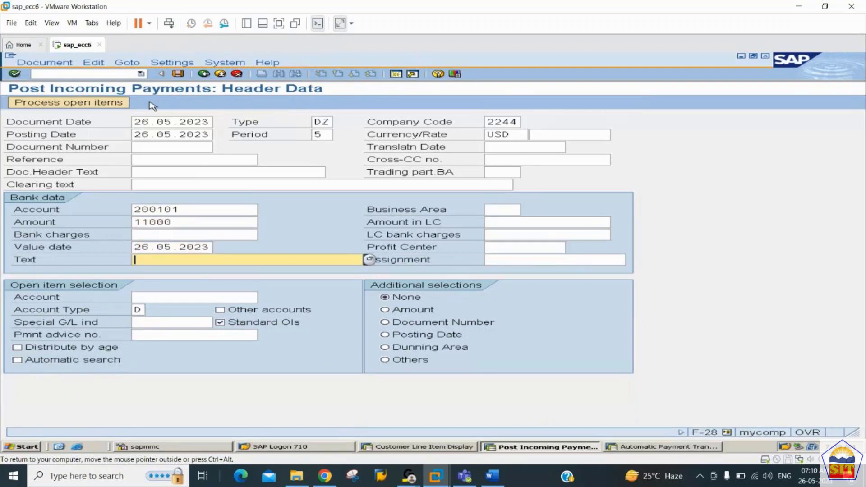
{"action": "type", "text": "paymen"}
{"action": "key", "text": "Down"}
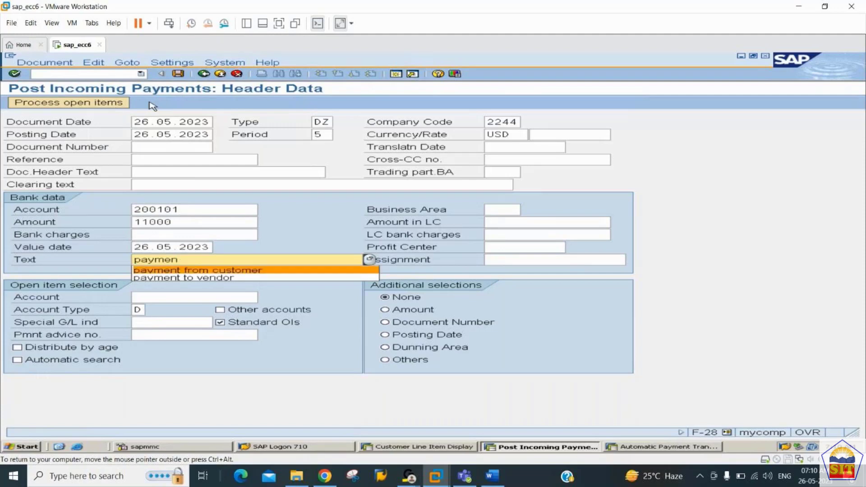
{"action": "key", "text": "Tab"}
{"action": "key", "text": "Tab"}
{"action": "type", "text": "1"}
{"action": "key", "text": "Down"}
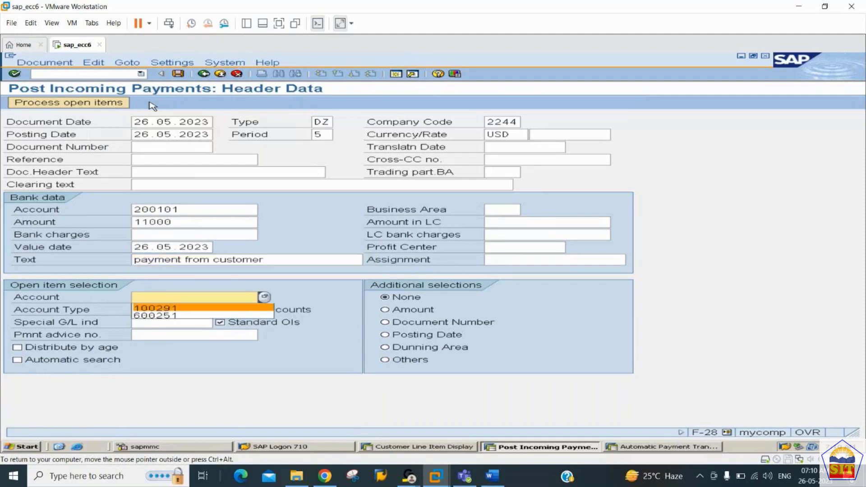
{"action": "key", "text": "Tab"}
{"action": "key", "text": "Return"}
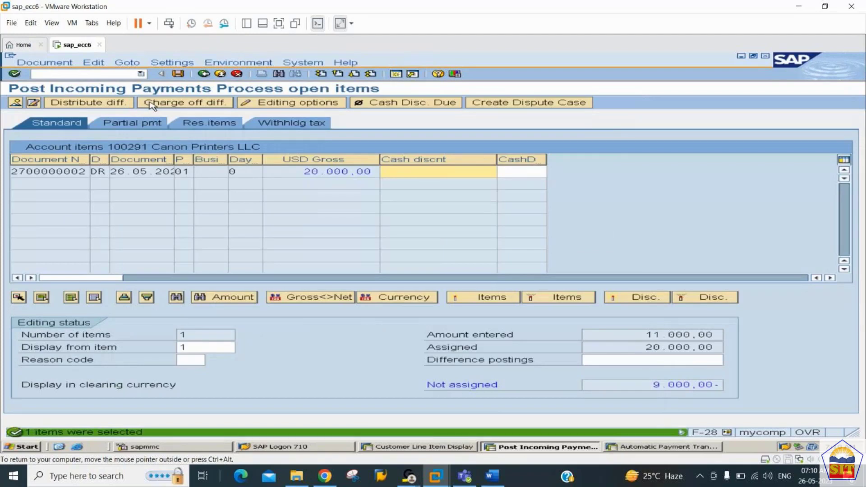
Step: Check the amount entered and the 9.000,00- not assigned, then attempt to post
{"action": "mouse_move", "coordinate": [720, 348]}
{"action": "left_mouse_down"}
{"action": "mouse_move", "coordinate": [647, 346]}
{"action": "mouse_move", "coordinate": [647, 335]}
{"action": "mouse_move", "coordinate": [720, 335]}
{"action": "left_mouse_up"}
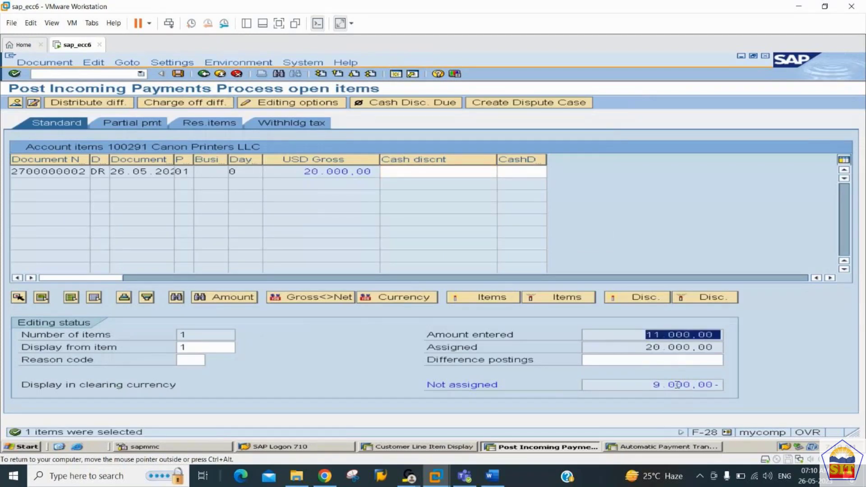
{"action": "left_click_drag", "start_coordinate": [655, 386], "coordinate": [766, 386]}
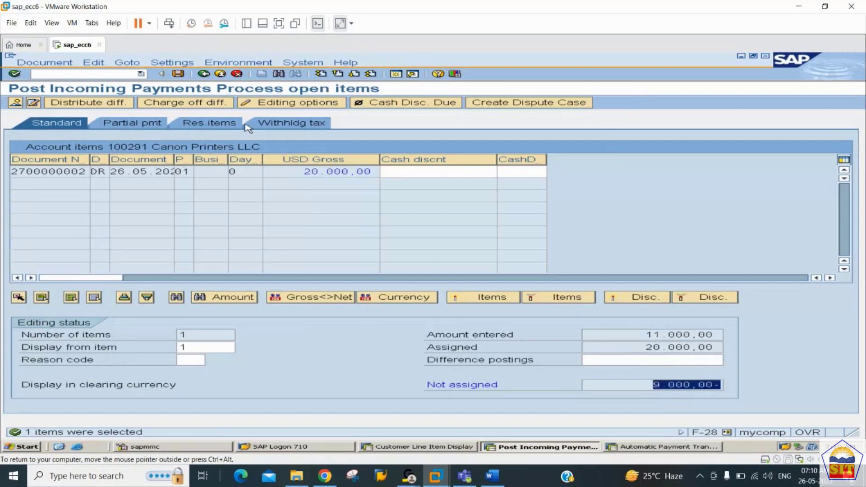
{"action": "left_click", "coordinate": [179, 74]}
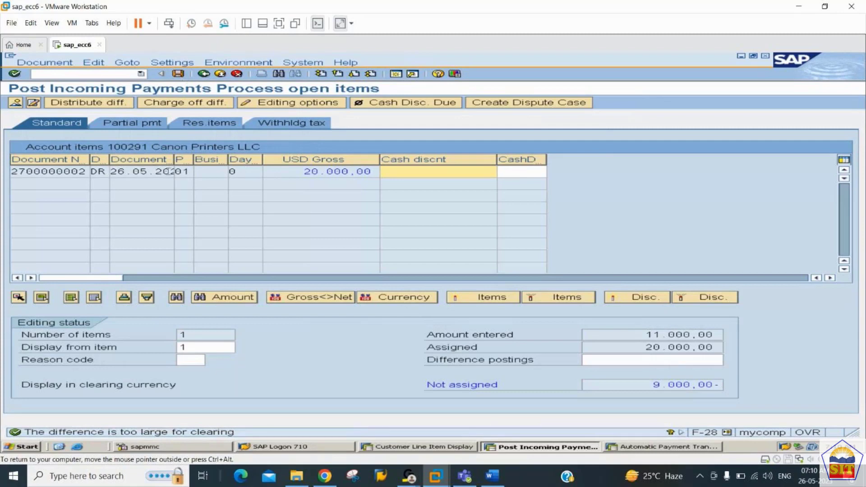
{"action": "left_click", "coordinate": [155, 124]}
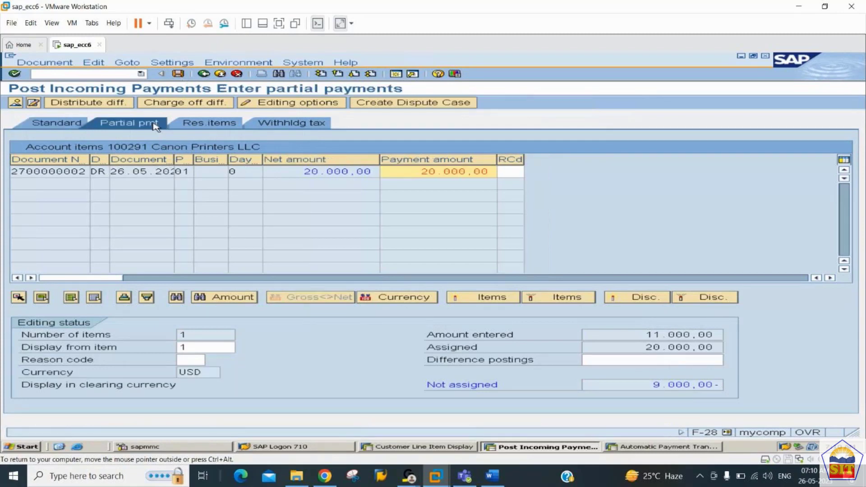
{"action": "left_click", "coordinate": [412, 175]}
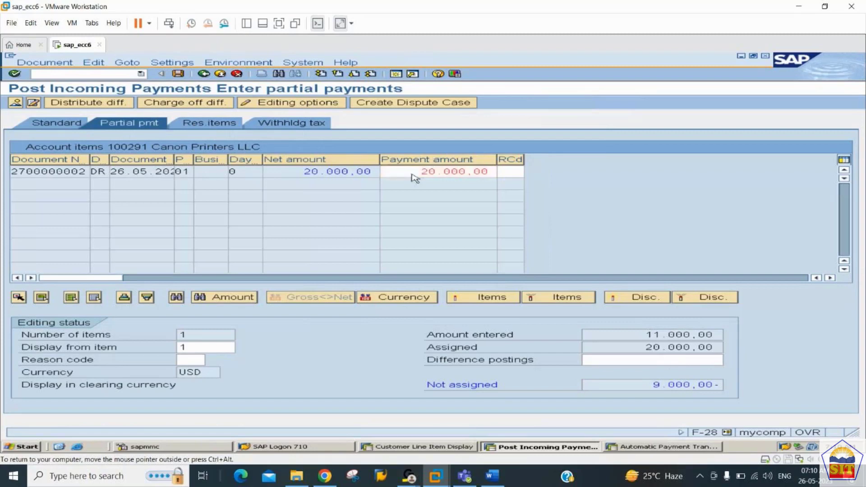
{"action": "double_click", "coordinate": [414, 178]}
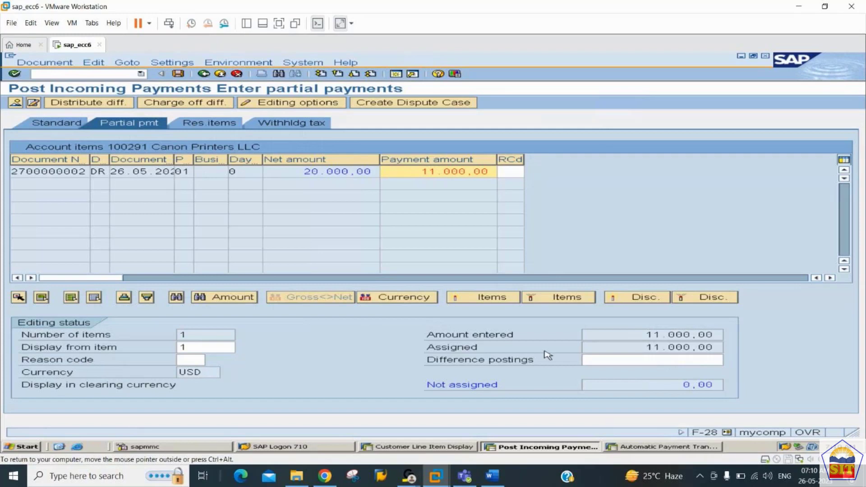
{"action": "double_click", "coordinate": [704, 385]}
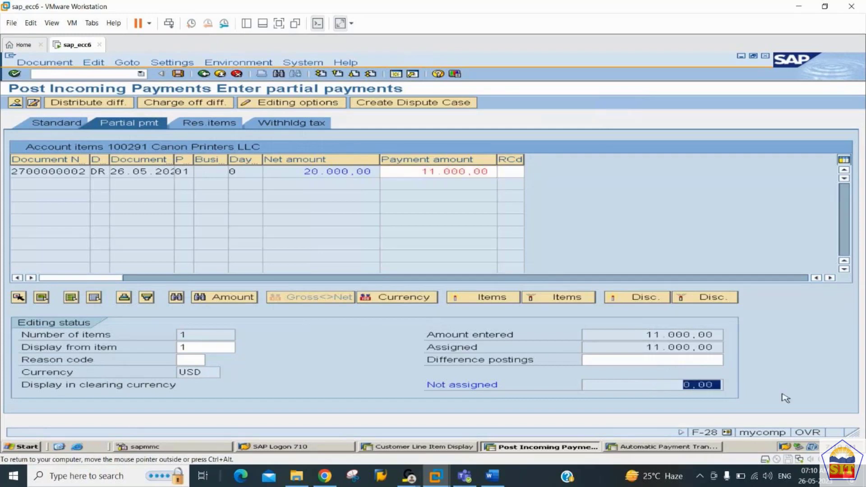
{"action": "left_click", "coordinate": [178, 74]}
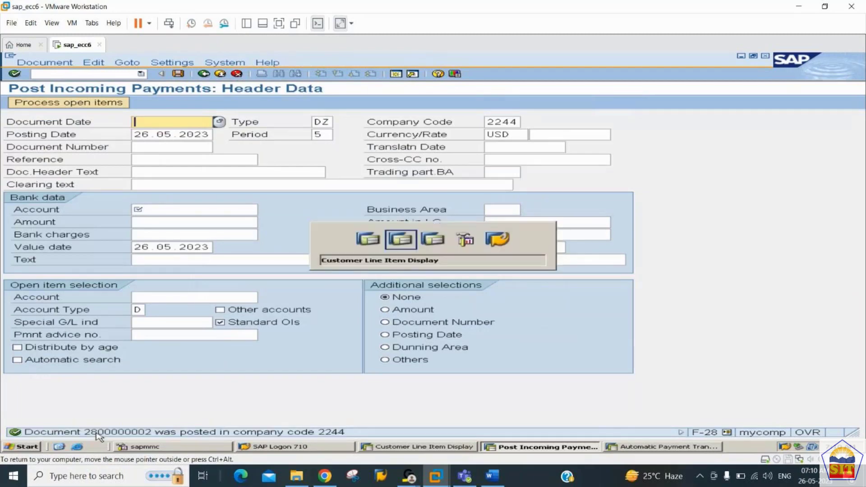
{"action": "key", "text": "alt+Tab"}
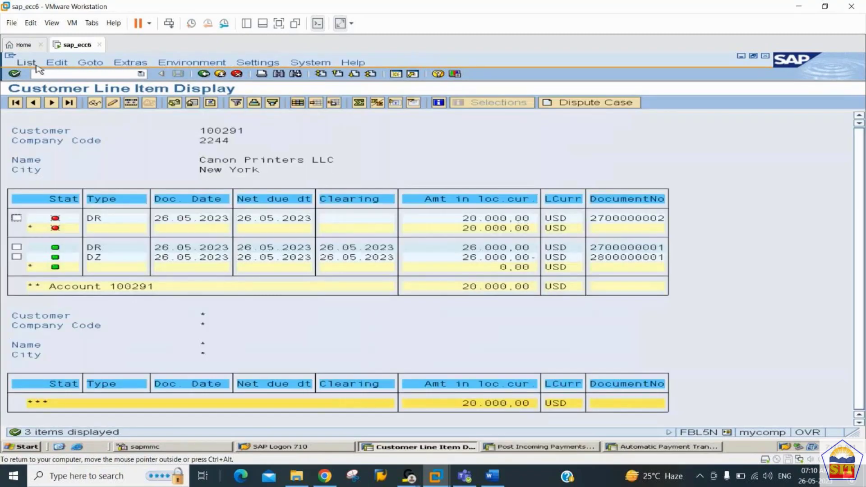
{"action": "left_click", "coordinate": [27, 63]}
{"action": "left_click", "coordinate": [38, 83]}
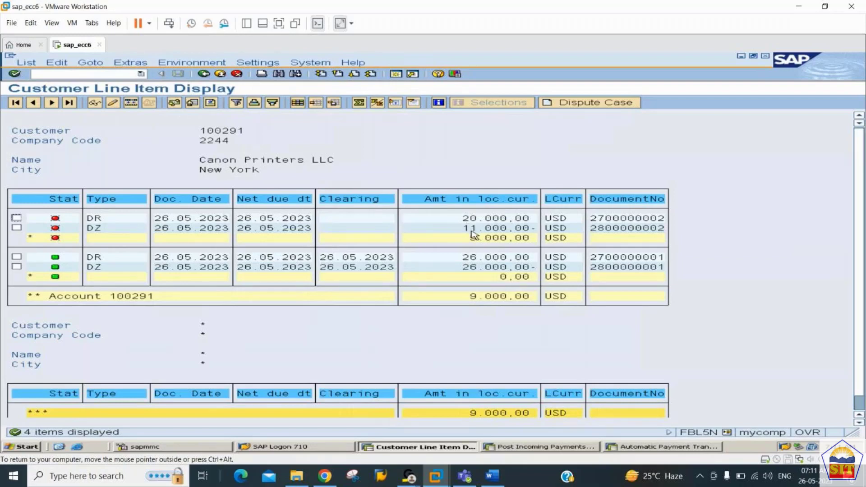
{"action": "key", "text": "alt+Tab"}
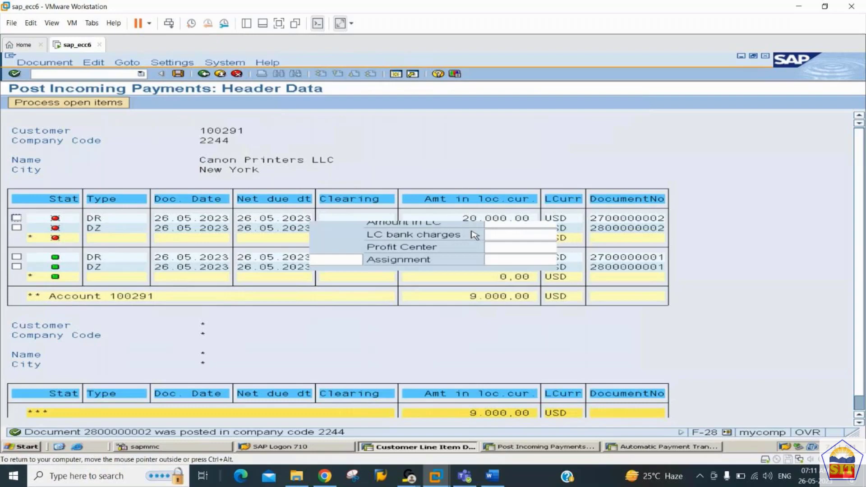
Step: Enter a 9000 receipt dated 26.05.2023 to bank account 200101 with text 'payment from customer', and load open items
{"action": "key", "text": "alt+Tab"}
{"action": "key", "text": "alt+Tab"}
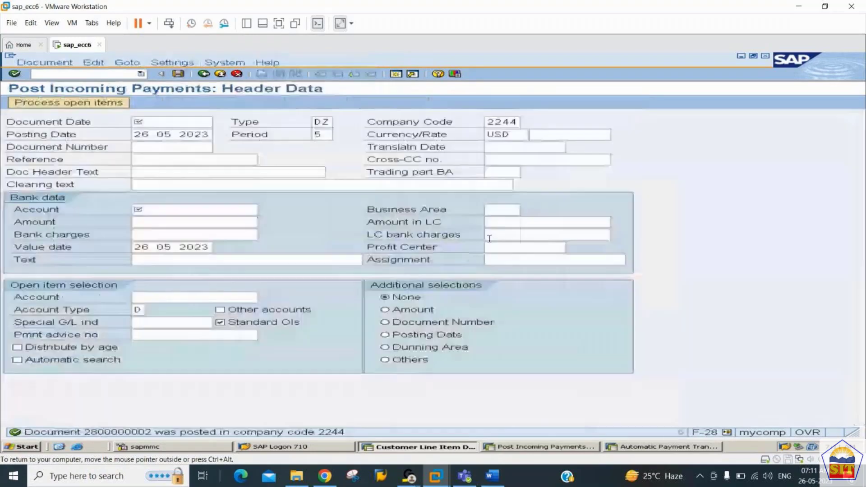
{"action": "key", "text": "BackSpace"}
{"action": "key", "text": "Down"}
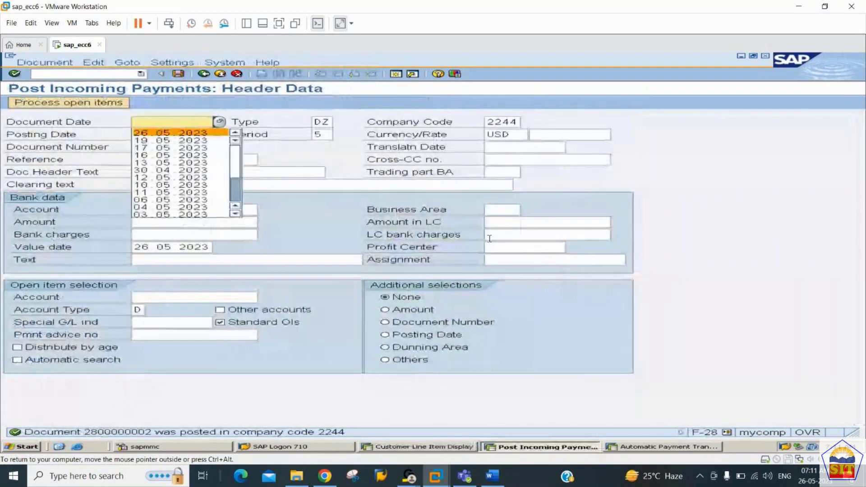
{"action": "key", "text": "Tab"}
{"action": "key", "text": "Tab"}
{"action": "key", "text": "Tab"}
{"action": "key", "text": "Tab"}
{"action": "key", "text": "Tab"}
{"action": "key", "text": "Tab"}
{"action": "key", "text": "Tab"}
{"action": "key", "text": "Tab"}
{"action": "key", "text": "Tab"}
{"action": "key", "text": "Tab"}
{"action": "key", "text": "Tab"}
{"action": "key", "text": "Tab"}
{"action": "key", "text": "Tab"}
{"action": "key", "text": "Tab"}
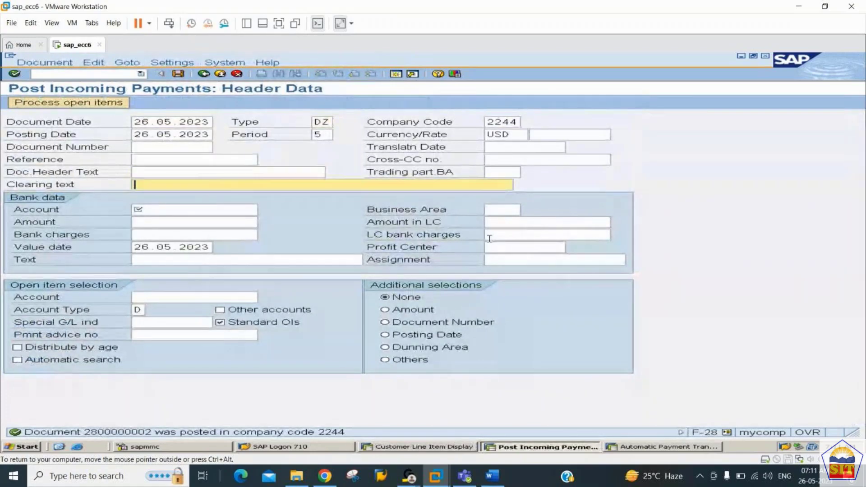
{"action": "type", "text": "200101"}
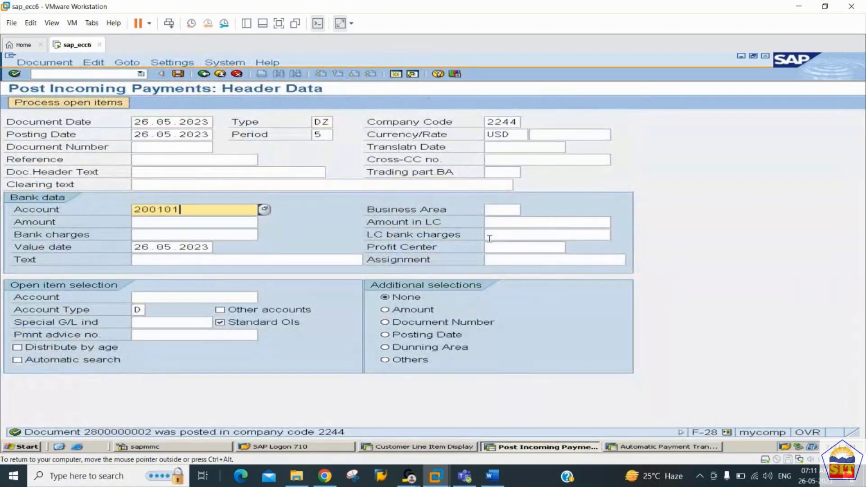
{"action": "key", "text": "Tab"}
{"action": "type", "text": "9000"}
{"action": "key", "text": "Tab"}
{"action": "key", "text": "Tab"}
{"action": "key", "text": "Tab"}
{"action": "key", "text": "Tab"}
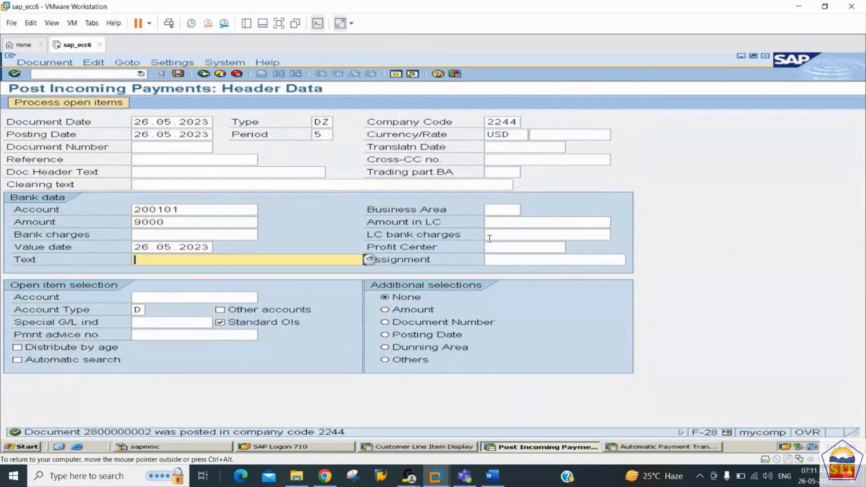
{"action": "key", "text": "Down"}
{"action": "key", "text": "Down"}
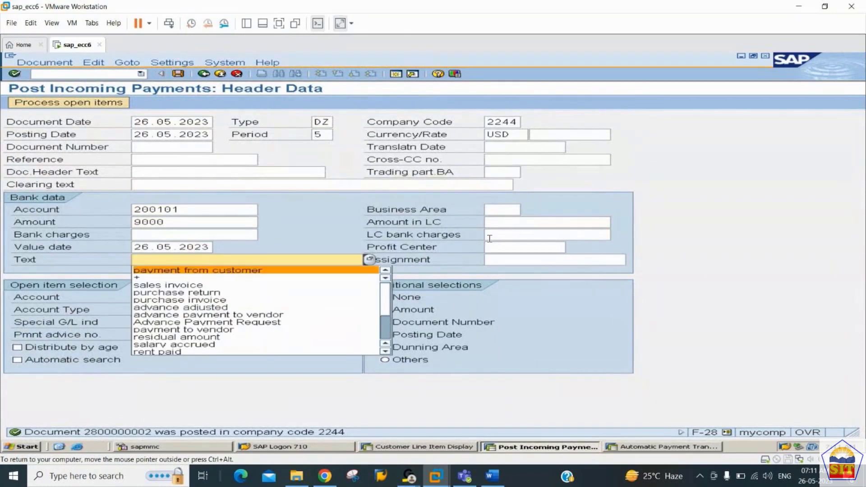
{"action": "key", "text": "Tab"}
{"action": "key", "text": "Tab"}
{"action": "key", "text": "Down"}
{"action": "key", "text": "Down"}
{"action": "key", "text": "Return"}
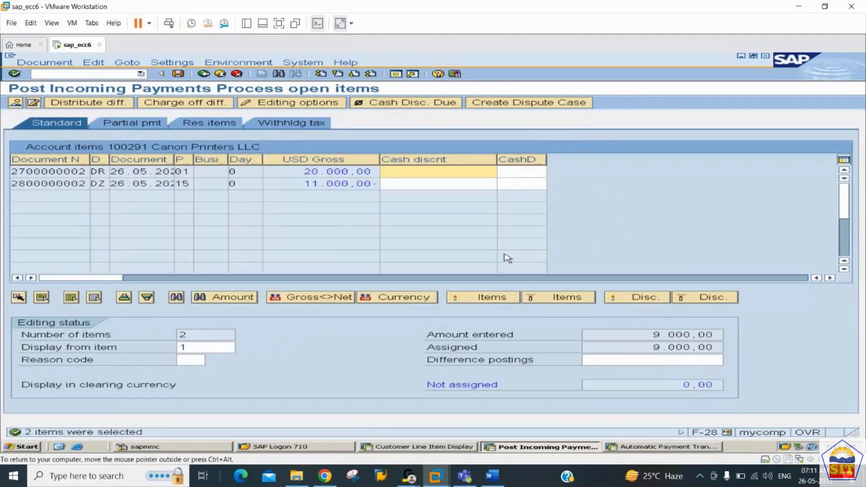
Step: Confirm 0,00 unassigned, post the 9,000 payment, and switch to the customer line item list
{"action": "left_click_drag", "start_coordinate": [673, 382], "coordinate": [750, 396]}
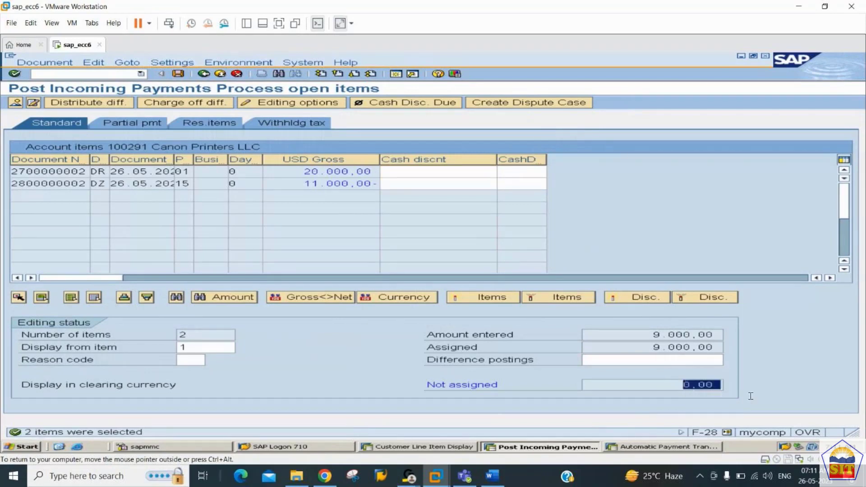
{"action": "left_click_drag", "start_coordinate": [655, 350], "coordinate": [768, 341]}
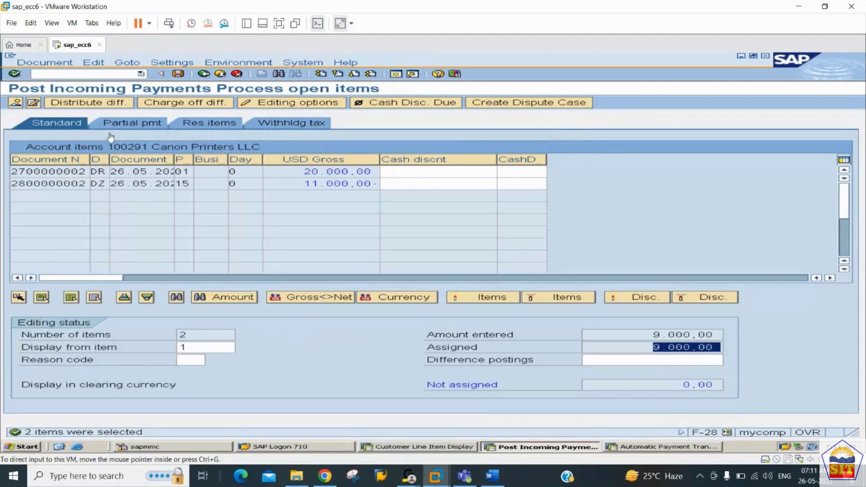
{"action": "left_click", "coordinate": [179, 74]}
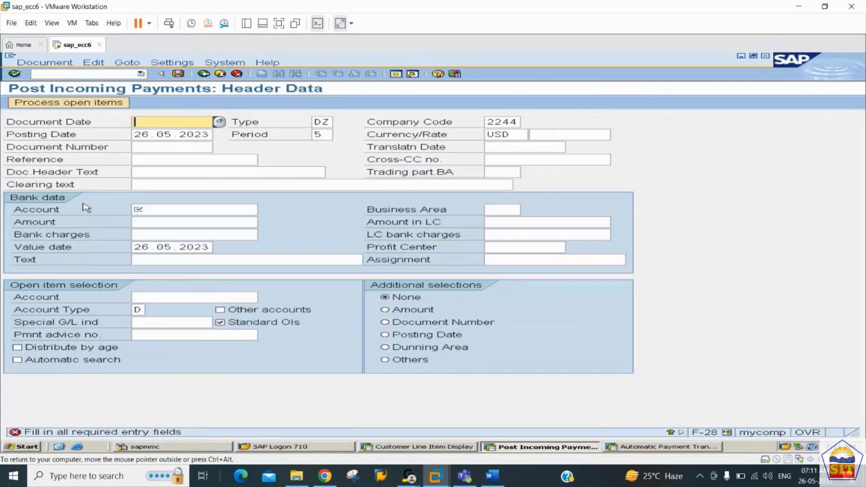
{"action": "key", "text": "alt+Tab"}
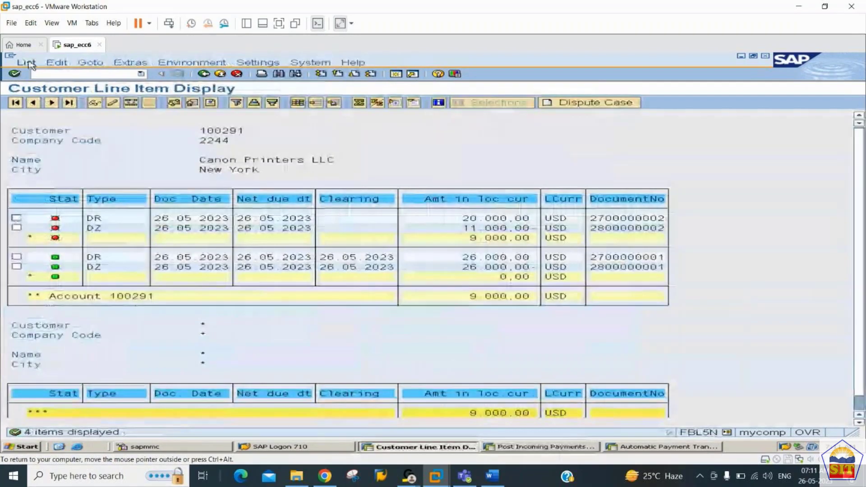
Step: Refresh FBL5N, check the cleared 20,000, 11,000 and 9,000 items, and open the layout settings
{"action": "left_click", "coordinate": [27, 63]}
{"action": "left_click", "coordinate": [50, 84]}
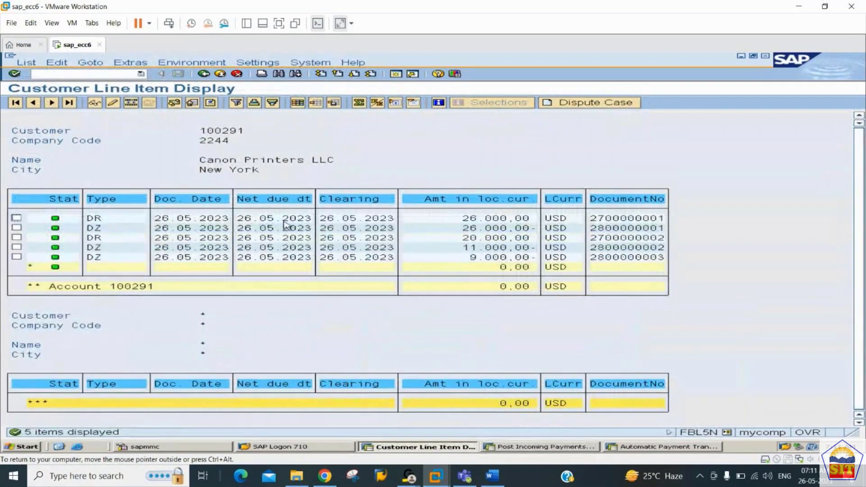
{"action": "left_click", "coordinate": [477, 236]}
{"action": "left_click", "coordinate": [481, 247]}
{"action": "left_click", "coordinate": [482, 257]}
{"action": "left_click", "coordinate": [298, 103]}
{"action": "double_click", "coordinate": [449, 222]}
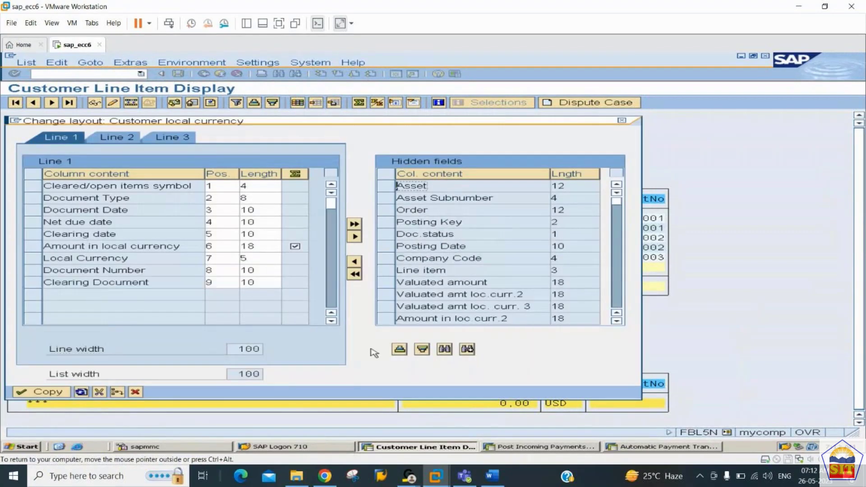
{"action": "left_click", "coordinate": [45, 392]}
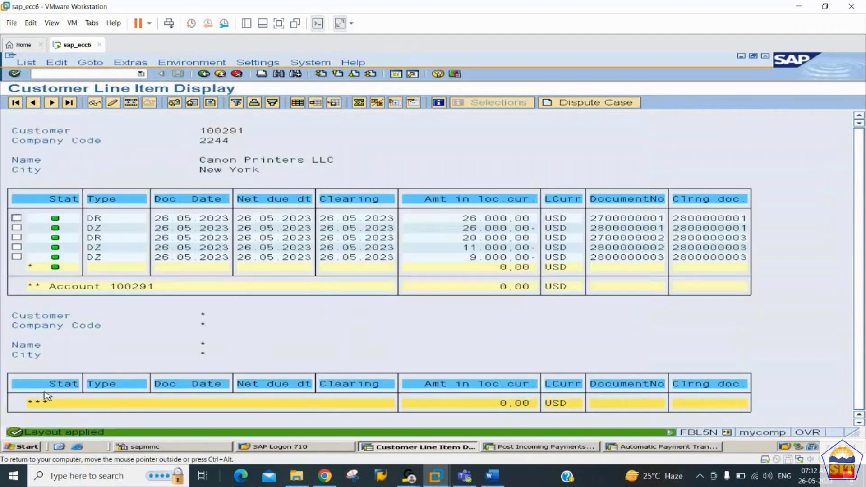
{"action": "left_click", "coordinate": [637, 260]}
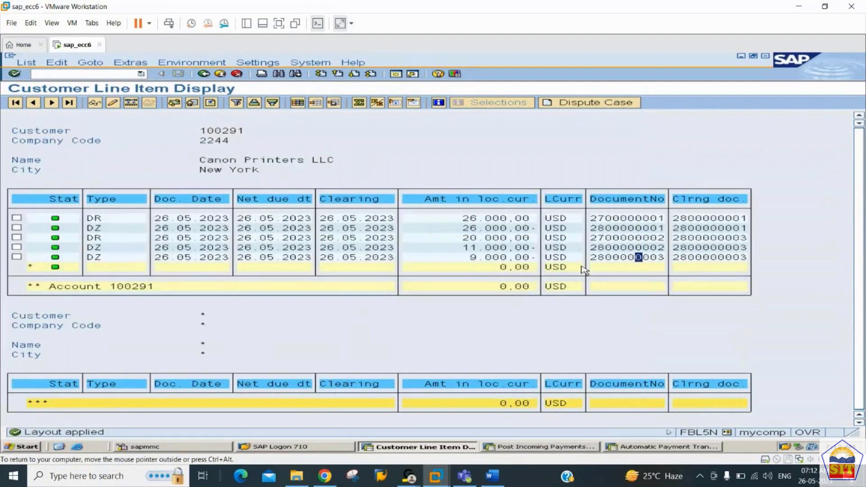
{"action": "left_click", "coordinate": [520, 258]}
{"action": "left_click", "coordinate": [683, 248]}
{"action": "left_click", "coordinate": [683, 257]}
{"action": "left_click", "coordinate": [683, 247]}
{"action": "left_click", "coordinate": [684, 257]}
{"action": "left_click", "coordinate": [489, 482]}
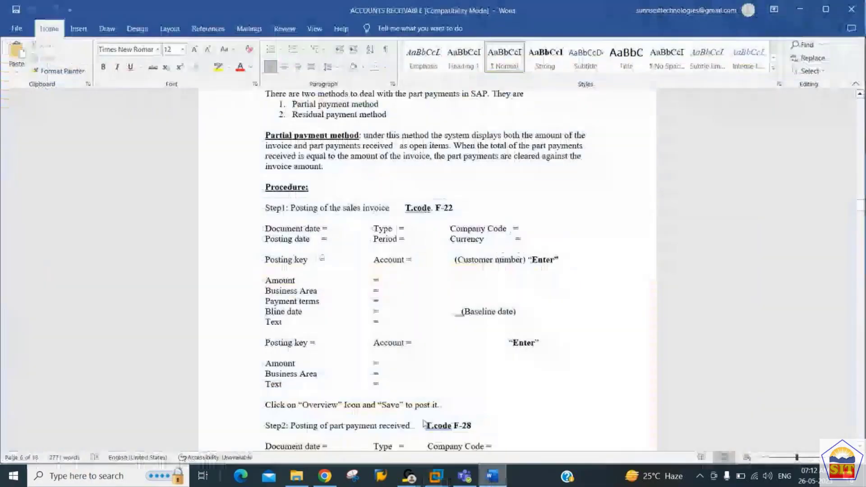
{"action": "left_click", "coordinate": [361, 317]}
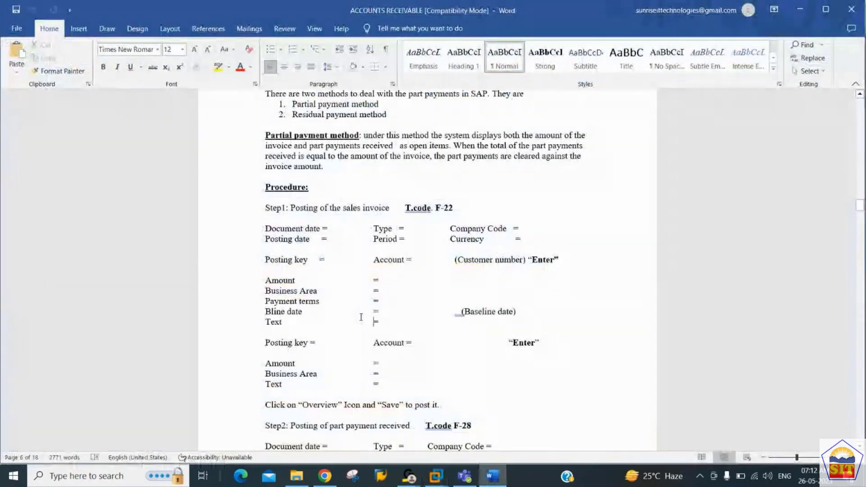
{"action": "key", "text": "Down"}
{"action": "scroll", "coordinate": [361, 318], "scroll_direction": "down", "scroll_amount": 5}
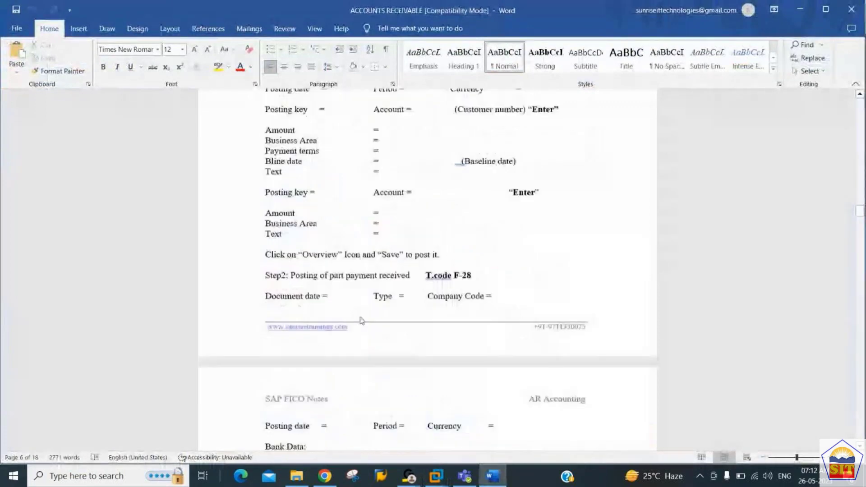
{"action": "key", "text": "Down"}
{"action": "key", "text": "Down"}
{"action": "key", "text": "Down"}
{"action": "key", "text": "Down"}
{"action": "key", "text": "Down"}
{"action": "key", "text": "Down"}
{"action": "key", "text": "Down"}
{"action": "key", "text": "Down"}
{"action": "key", "text": "Down"}
{"action": "key", "text": "Down"}
{"action": "key", "text": "Down"}
{"action": "key", "text": "Down"}
{"action": "key", "text": "Down"}
{"action": "key", "text": "Down"}
{"action": "key", "text": "Down"}
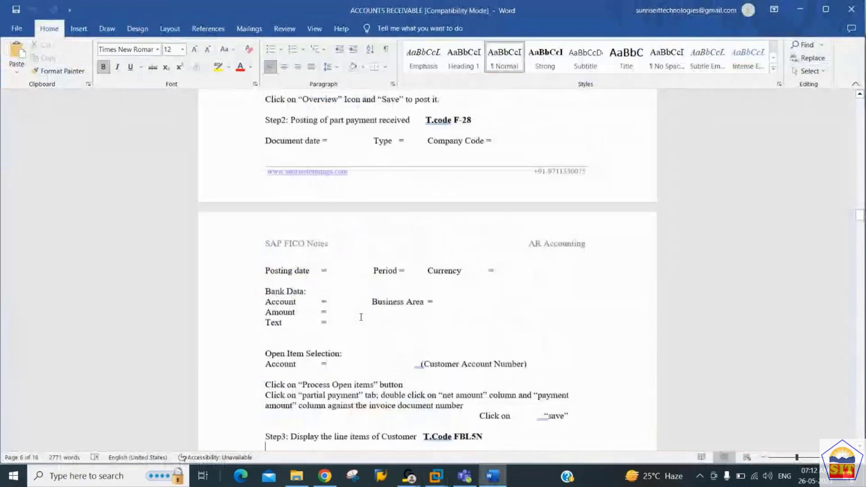
{"action": "key", "text": "alt+Tab"}
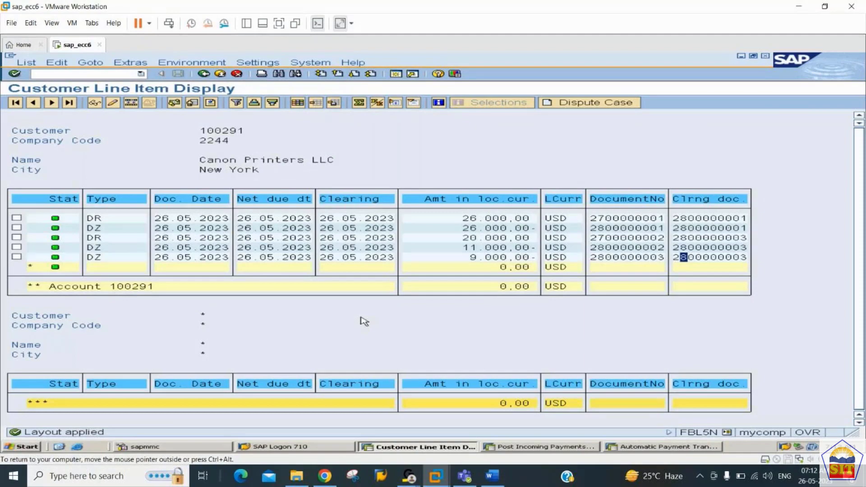
Step: In F-22, enter a 10000 customer item for Canon Printers LLC dated 26.05.2023 with text 'sales invoice'
{"action": "left_click", "coordinate": [514, 446]}
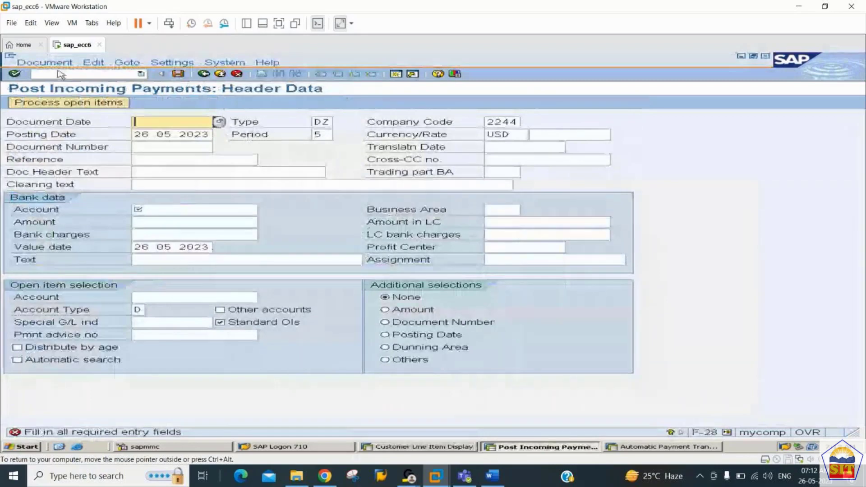
{"action": "left_click", "coordinate": [61, 74]}
{"action": "type", "text": "/n"}
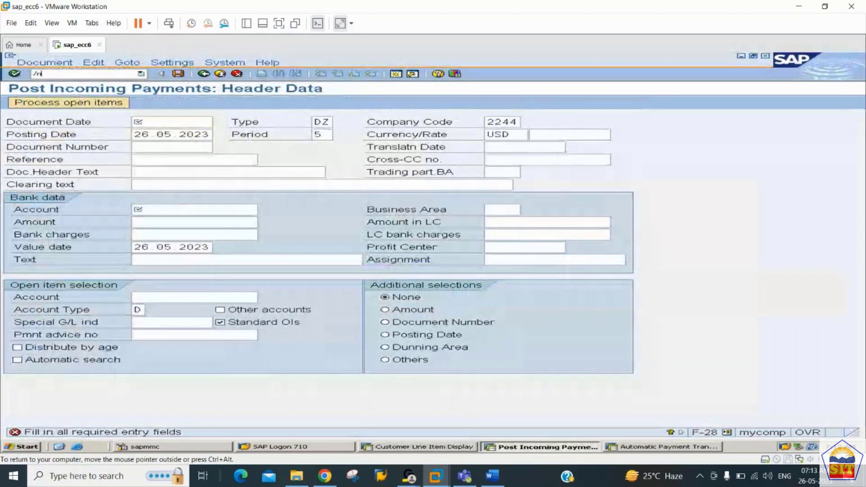
{"action": "type", "text": "f-22"}
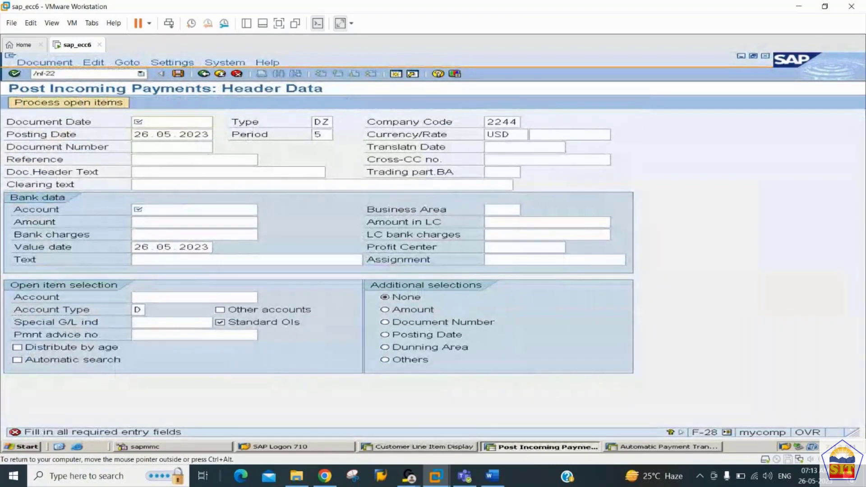
{"action": "key", "text": "Return"}
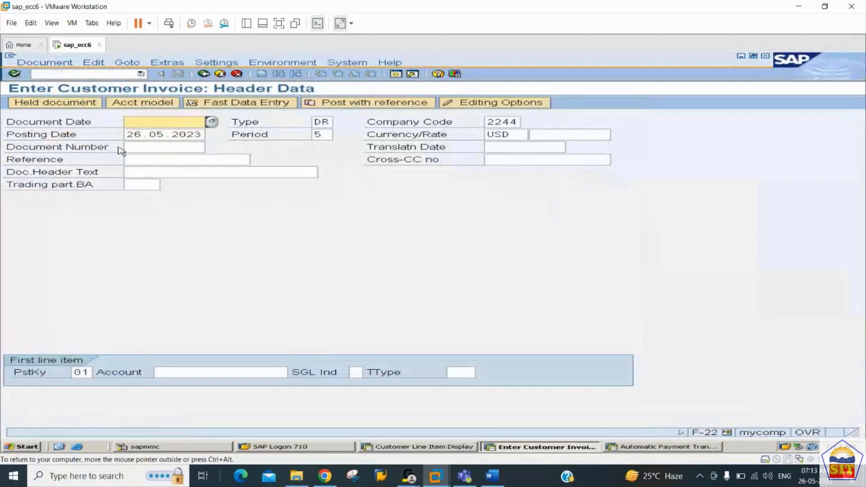
{"action": "key", "text": "Down"}
{"action": "key", "text": "Tab"}
{"action": "key", "text": "Tab"}
{"action": "key", "text": "Tab"}
{"action": "key", "text": "Tab"}
{"action": "key", "text": "Tab"}
{"action": "key", "text": "Tab"}
{"action": "key", "text": "Tab"}
{"action": "key", "text": "Tab"}
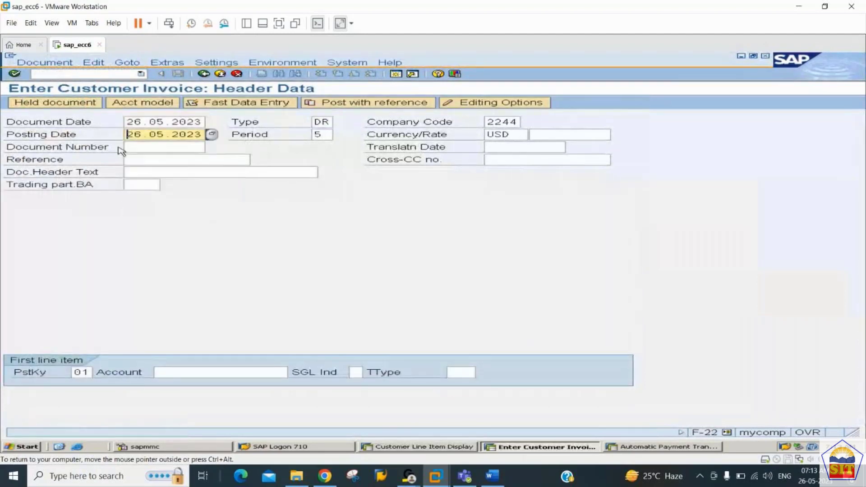
{"action": "key", "text": "Tab"}
{"action": "key", "text": "Tab"}
{"action": "key", "text": "Tab"}
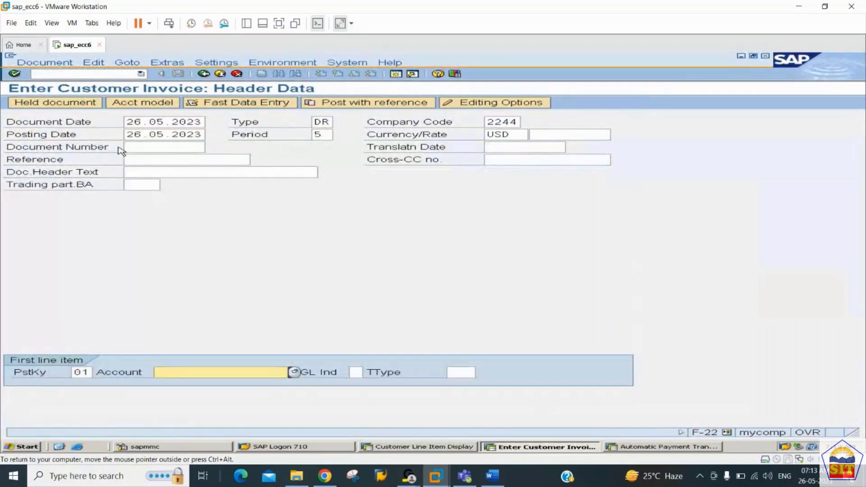
{"action": "key", "text": "Down"}
{"action": "key", "text": "Down"}
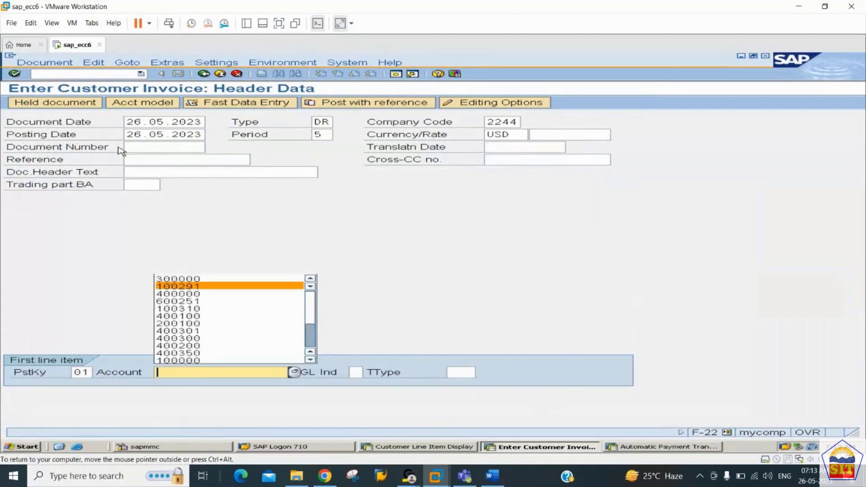
{"action": "key", "text": "Return"}
{"action": "key", "text": "Return"}
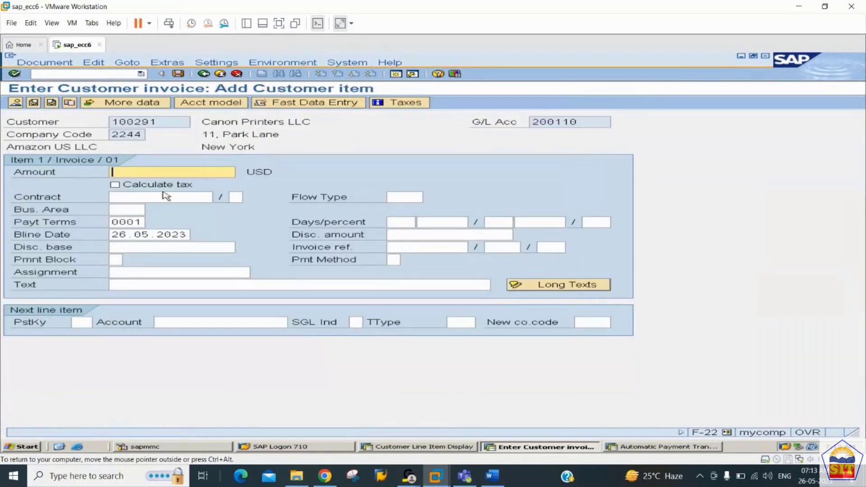
{"action": "type", "text": "10000"}
{"action": "key", "text": "Tab"}
{"action": "key", "text": "Tab"}
{"action": "key", "text": "Tab"}
{"action": "key", "text": "Tab"}
{"action": "key", "text": "Tab"}
{"action": "key", "text": "Tab"}
{"action": "key", "text": "Tab"}
{"action": "key", "text": "Tab"}
{"action": "key", "text": "Tab"}
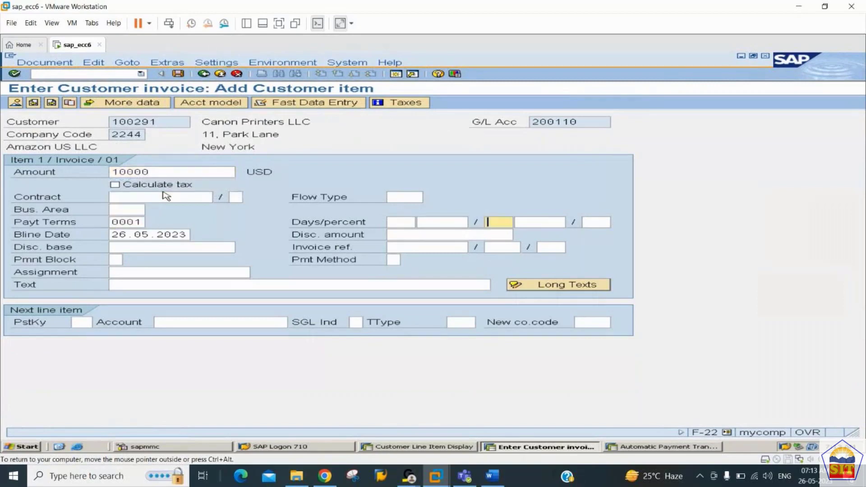
{"action": "key", "text": "Tab"}
{"action": "key", "text": "Tab"}
{"action": "key", "text": "Tab"}
{"action": "key", "text": "Tab"}
{"action": "key", "text": "Tab"}
{"action": "key", "text": "Tab"}
{"action": "key", "text": "Tab"}
{"action": "key", "text": "Tab"}
{"action": "key", "text": "Tab"}
{"action": "key", "text": "Tab"}
{"action": "key", "text": "Tab"}
{"action": "key", "text": "Tab"}
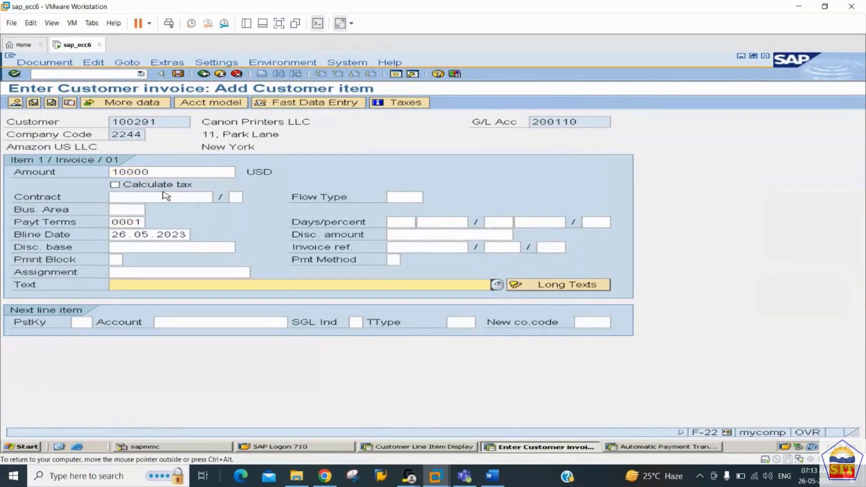
{"action": "type", "text": "sales invoice"}
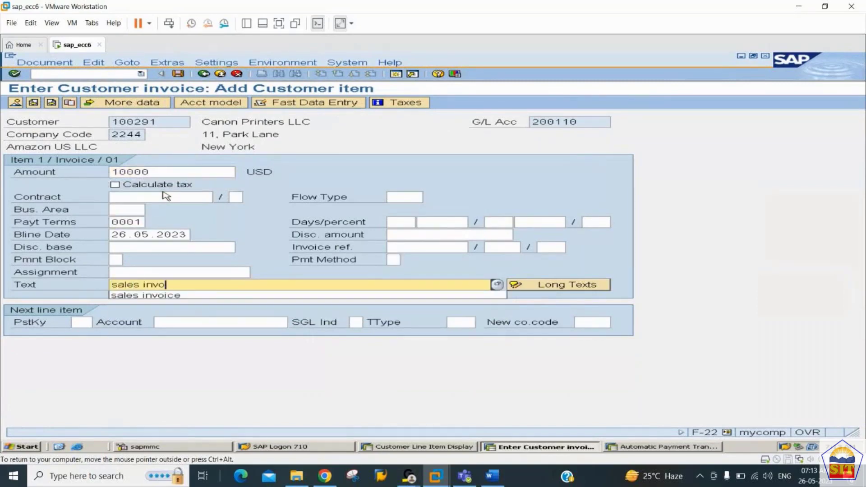
Step: Add a posting key 50 Sales A/c line with * amount and + text, review, and post
{"action": "key", "text": "Tab"}
{"action": "key", "text": "Tab"}
{"action": "type", "text": "50"}
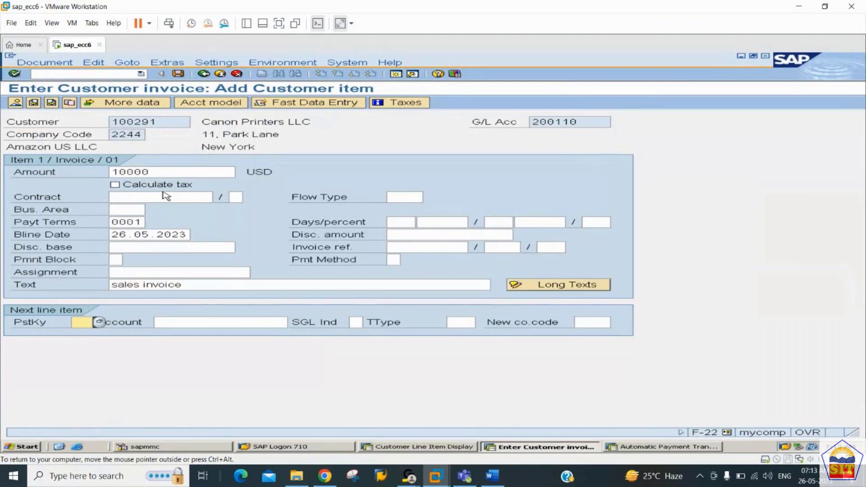
{"action": "key", "text": "Tab"}
{"action": "key", "text": "Down"}
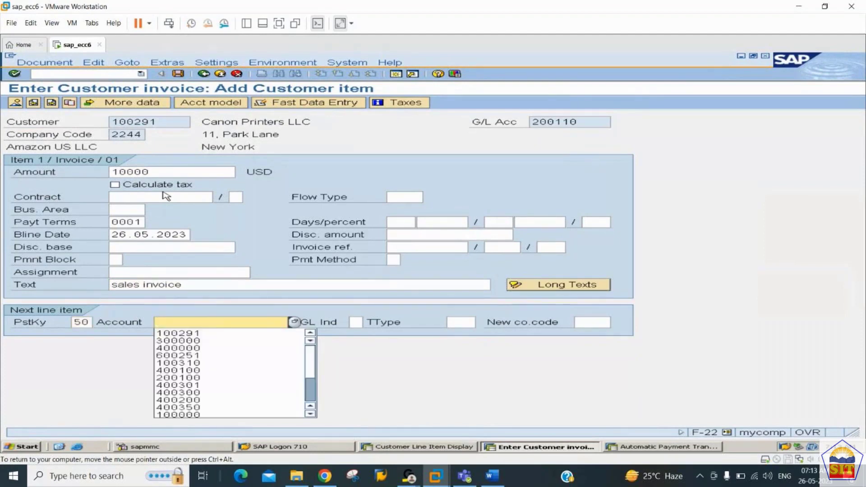
{"action": "key", "text": "Down"}
{"action": "key", "text": "Down"}
{"action": "key", "text": "Tab"}
{"action": "key", "text": "Return"}
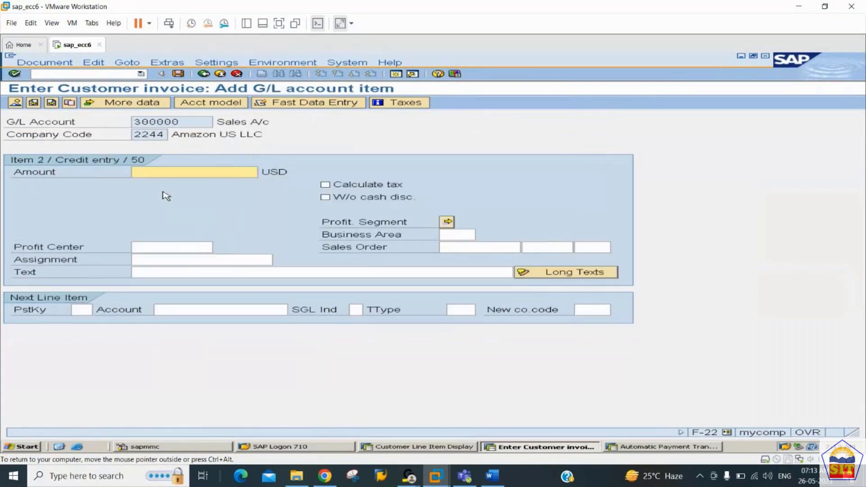
{"action": "type", "text": "*"}
{"action": "key", "text": "Tab"}
{"action": "key", "text": "Tab"}
{"action": "key", "text": "Tab"}
{"action": "key", "text": "Tab"}
{"action": "key", "text": "Tab"}
{"action": "key", "text": "Tab"}
{"action": "key", "text": "Tab"}
{"action": "key", "text": "Tab"}
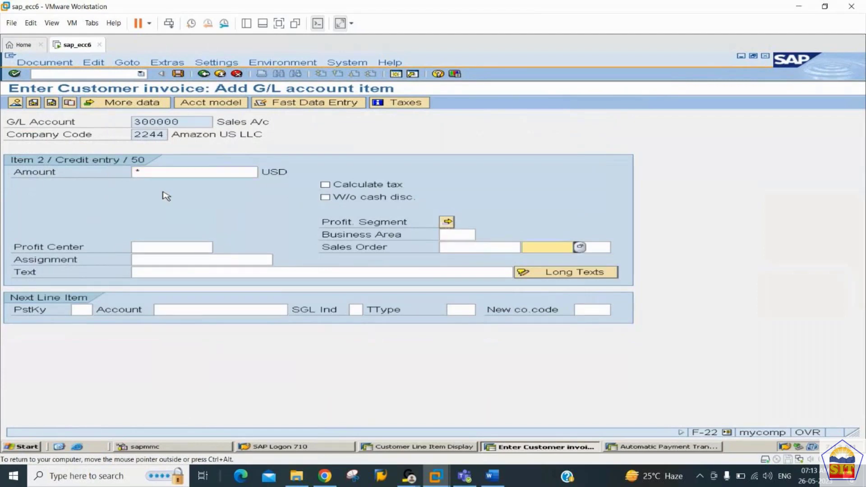
{"action": "type", "text": "+"}
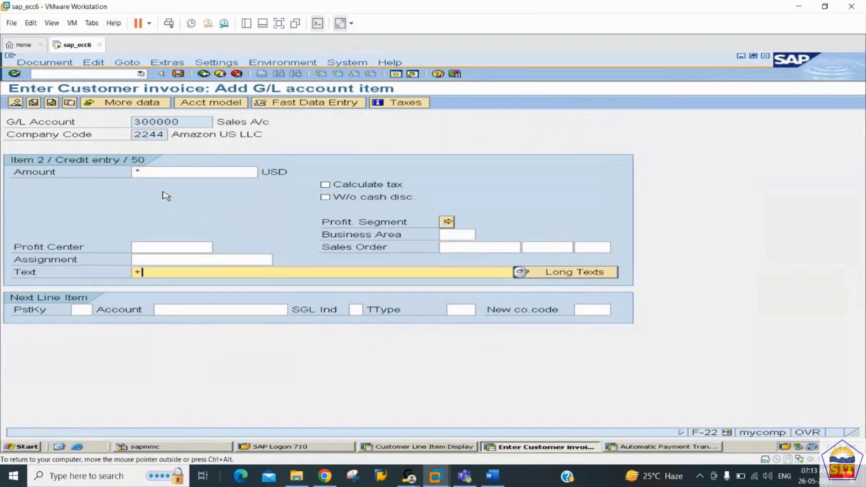
{"action": "key", "text": "Return"}
{"action": "left_click", "coordinate": [15, 103]}
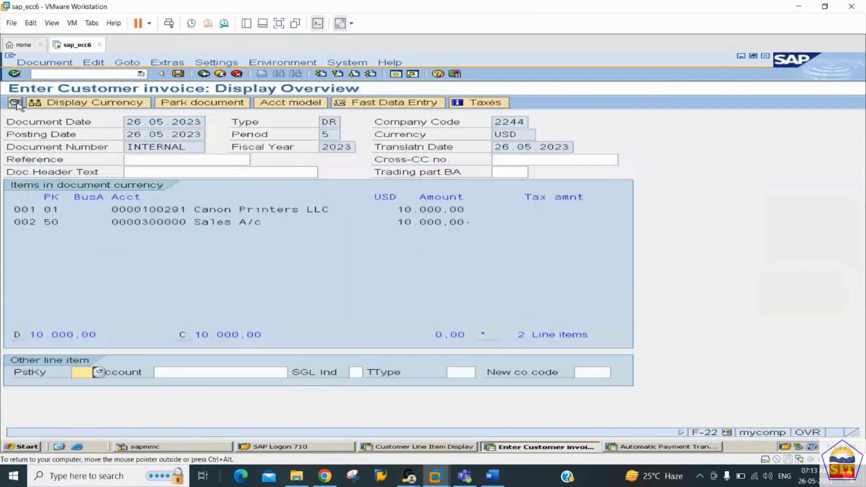
{"action": "left_click", "coordinate": [178, 74]}
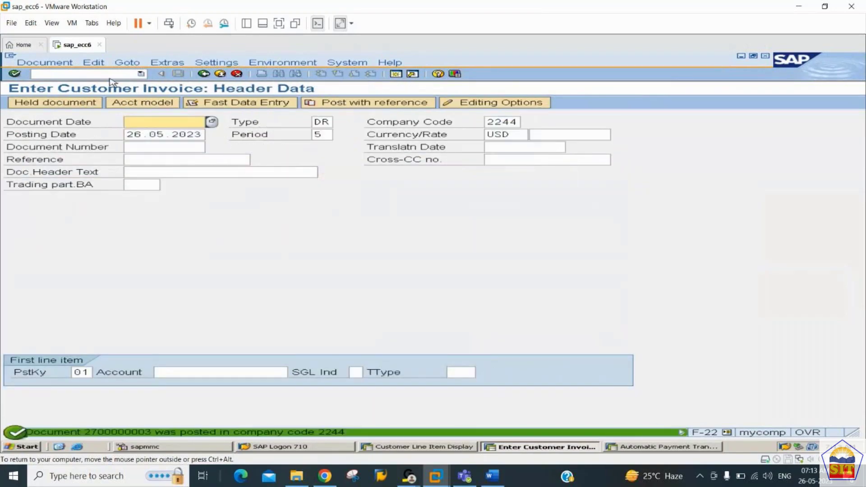
{"action": "key", "text": "alt+Tab"}
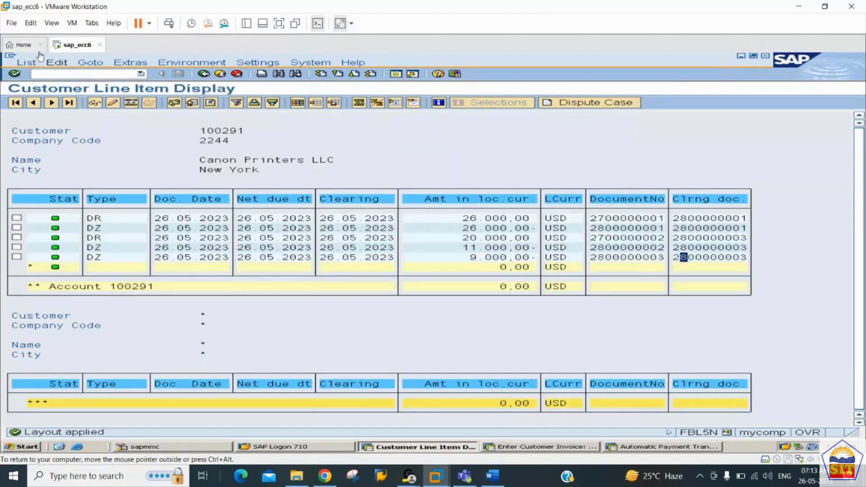
{"action": "left_click", "coordinate": [27, 62]}
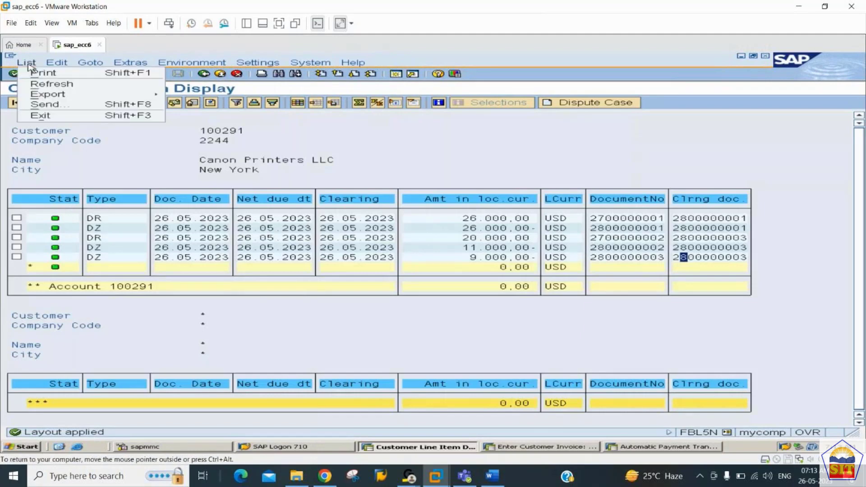
{"action": "left_click", "coordinate": [43, 89]}
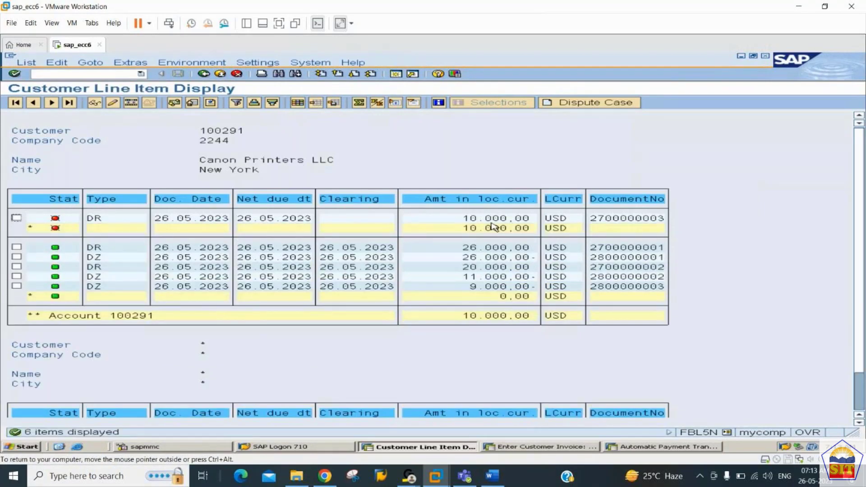
{"action": "key", "text": "alt+Tab"}
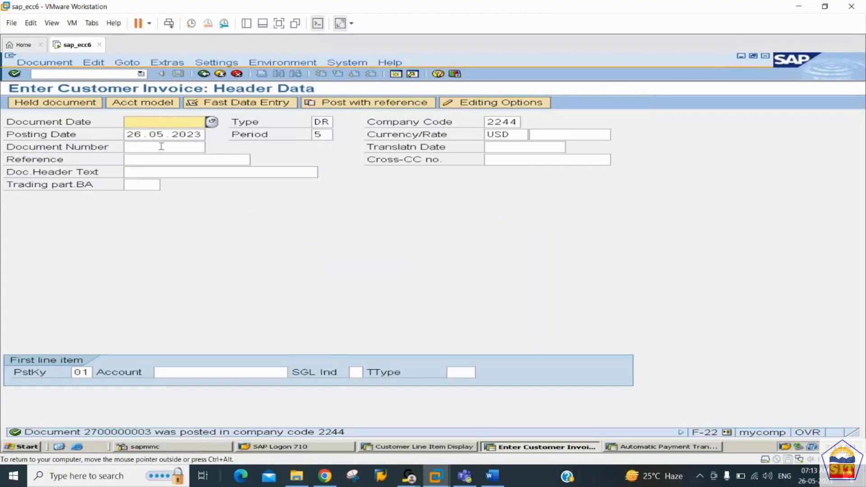
Step: Start /nF-28 with document date 26.05.2023 and bank account 200101
{"action": "left_click", "coordinate": [104, 74]}
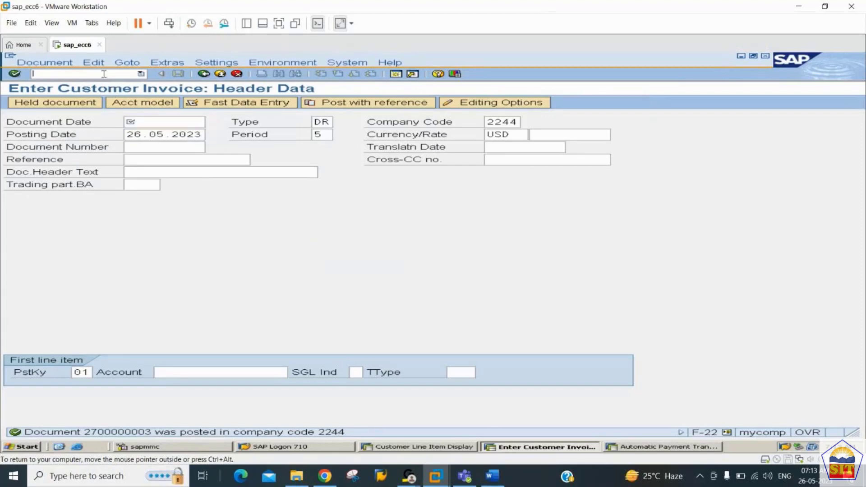
{"action": "type", "text": "/nf-28"}
{"action": "key", "text": "Return"}
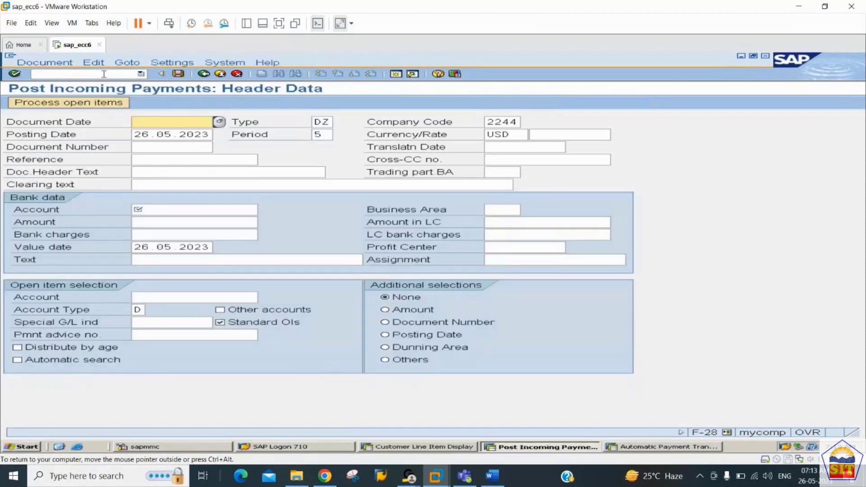
{"action": "type", "text": "26"}
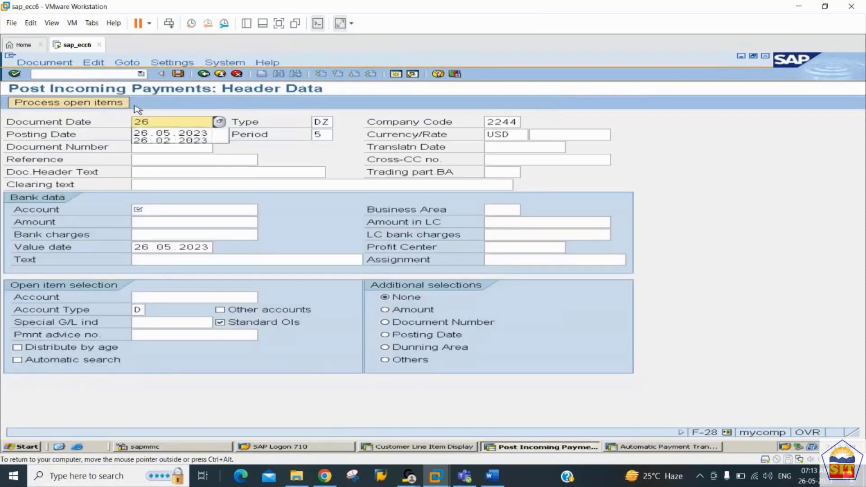
{"action": "key", "text": "Tab"}
{"action": "key", "text": "Tab"}
{"action": "key", "text": "Tab"}
{"action": "key", "text": "Tab"}
{"action": "key", "text": "Tab"}
{"action": "key", "text": "Tab"}
{"action": "key", "text": "Tab"}
{"action": "key", "text": "Tab"}
{"action": "key", "text": "Tab"}
{"action": "key", "text": "Tab"}
{"action": "key", "text": "Tab"}
{"action": "key", "text": "Tab"}
{"action": "key", "text": "Tab"}
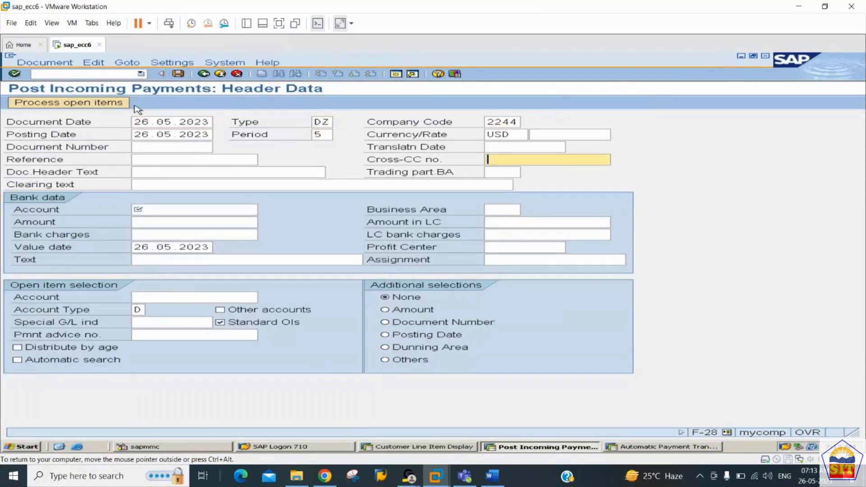
{"action": "key", "text": "Tab"}
{"action": "key", "text": "Tab"}
{"action": "key", "text": "shift+Tab"}
{"action": "type", "text": "2001"}
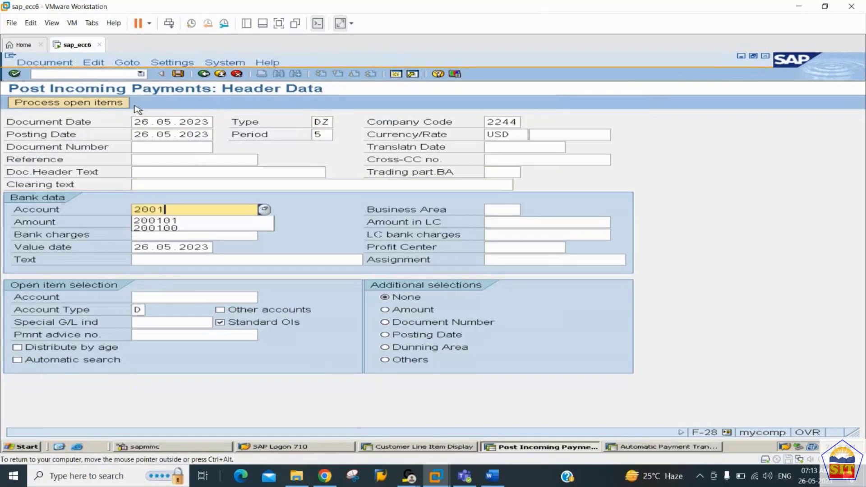
{"action": "key", "text": "Down"}
{"action": "key", "text": "Tab"}
Step: Enter the 6000 amount and customer 100291, then bring up the open items
{"action": "key", "text": "Tab"}
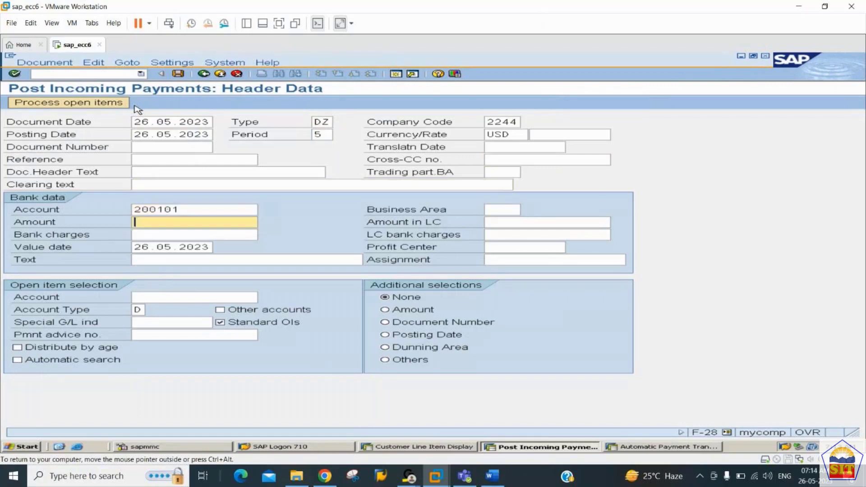
{"action": "type", "text": "6000"}
{"action": "key", "text": "Tab"}
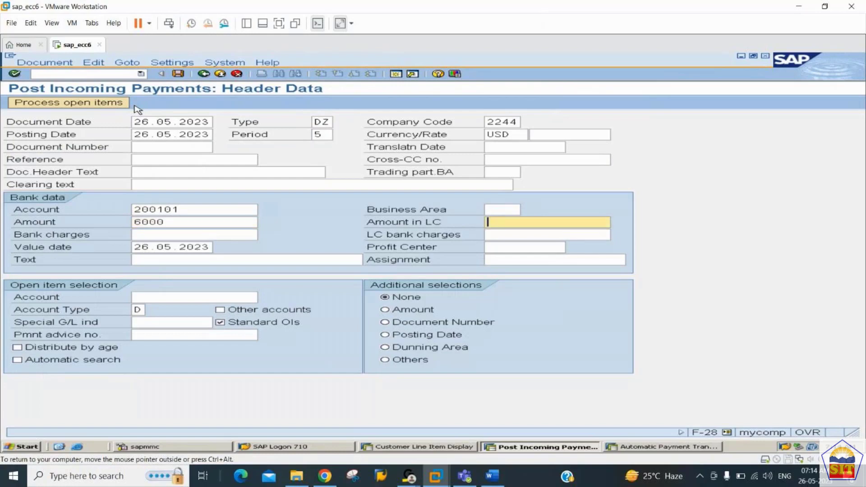
{"action": "key", "text": "Tab"}
{"action": "key", "text": "Tab"}
{"action": "key", "text": "Tab"}
{"action": "key", "text": "Tab"}
{"action": "key", "text": "Tab"}
{"action": "key", "text": "Tab"}
{"action": "key", "text": "Tab"}
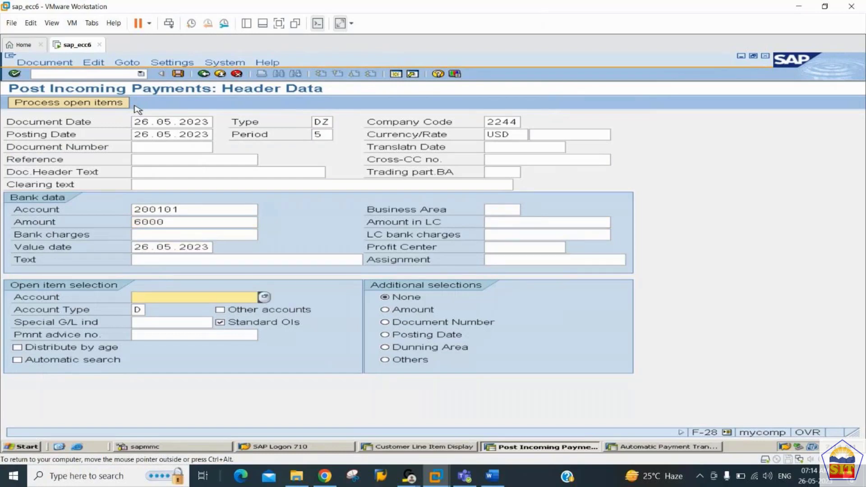
{"action": "key", "text": "Down"}
{"action": "key", "text": "Down"}
{"action": "key", "text": "Tab"}
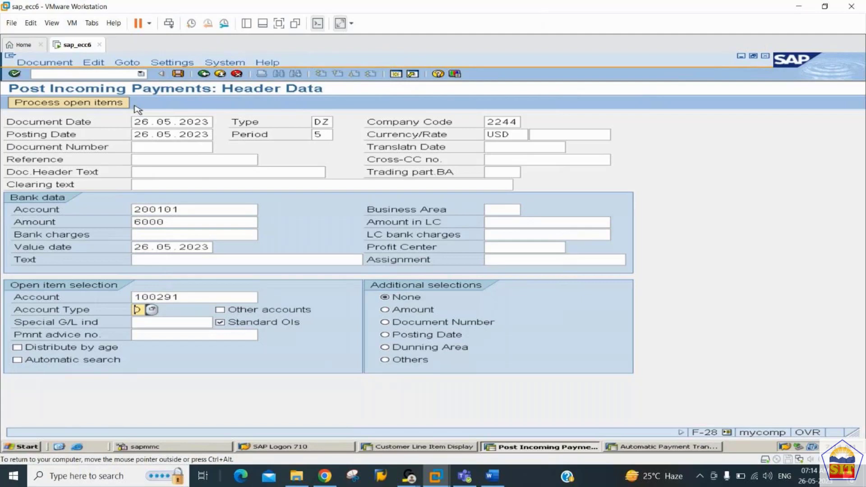
{"action": "key", "text": "Return"}
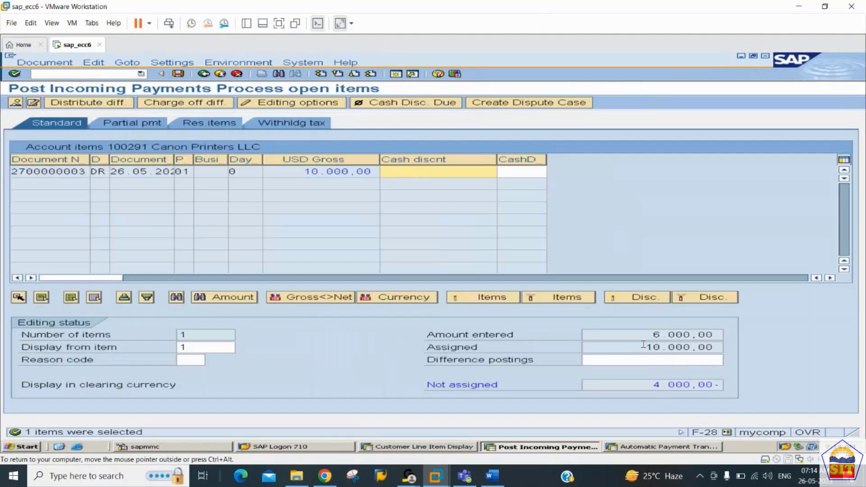
{"action": "left_click_drag", "start_coordinate": [645, 347], "coordinate": [740, 349]}
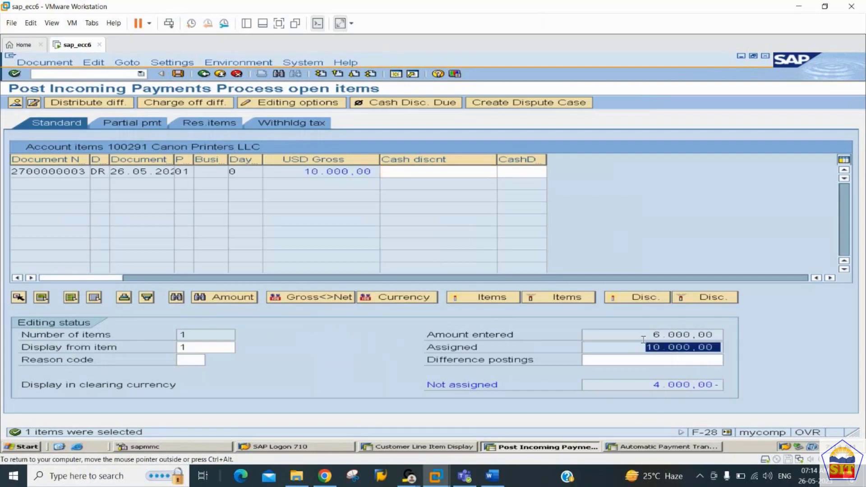
{"action": "left_click_drag", "start_coordinate": [653, 334], "coordinate": [718, 338]}
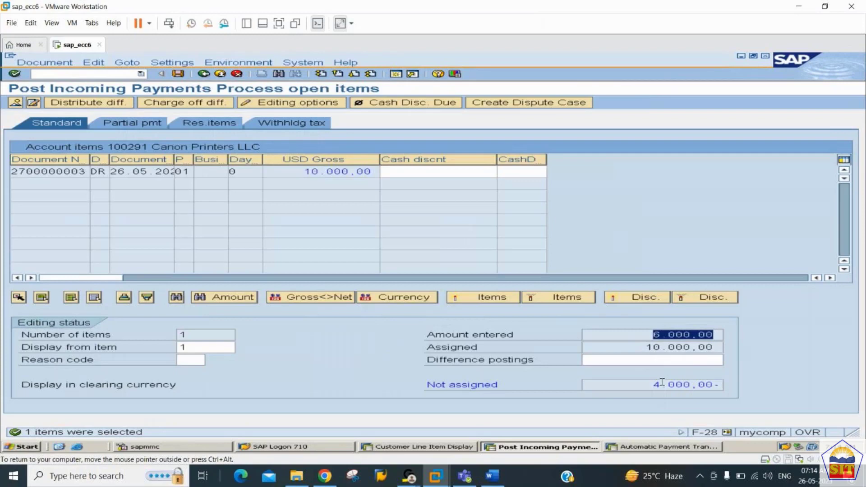
{"action": "left_click_drag", "start_coordinate": [653, 384], "coordinate": [720, 385]}
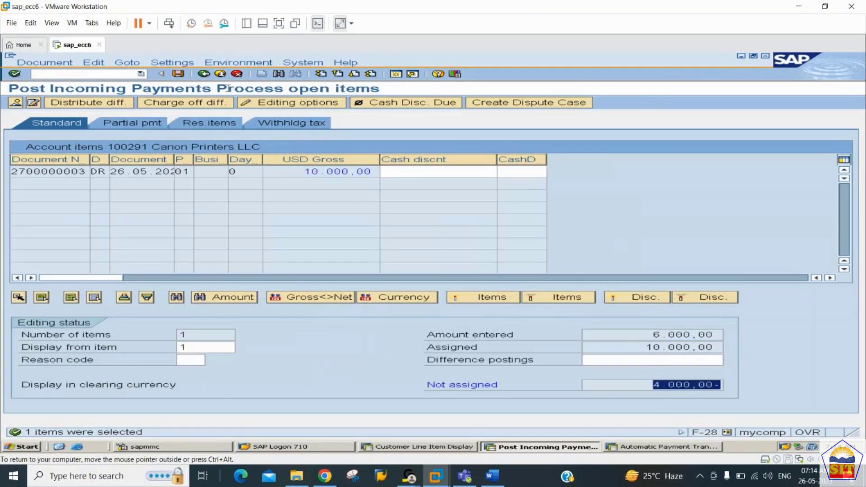
{"action": "left_click", "coordinate": [179, 74]}
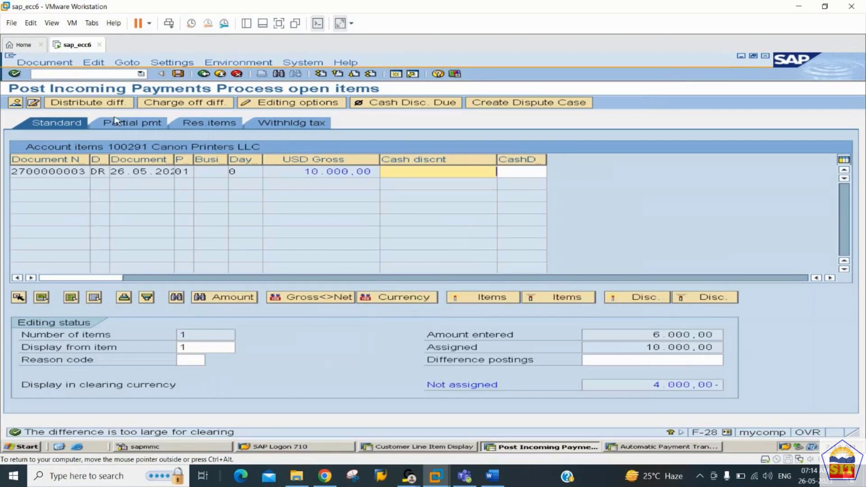
{"action": "left_click", "coordinate": [221, 124]}
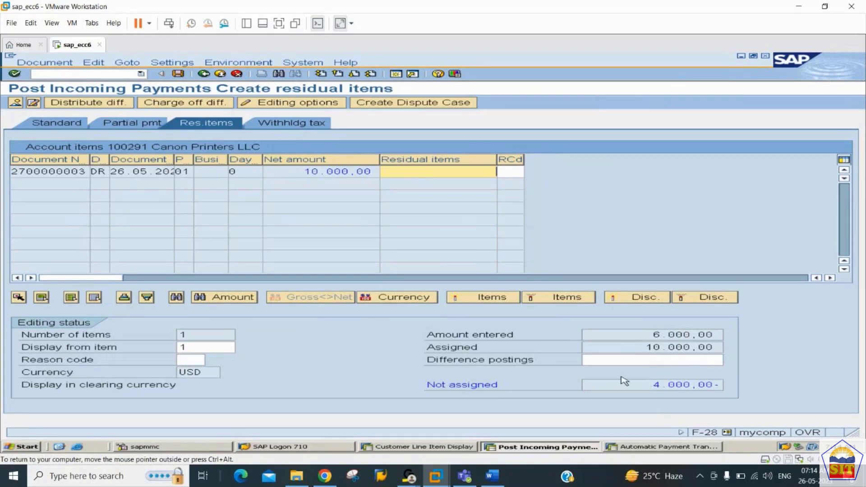
{"action": "left_click_drag", "start_coordinate": [624, 381], "coordinate": [771, 405]}
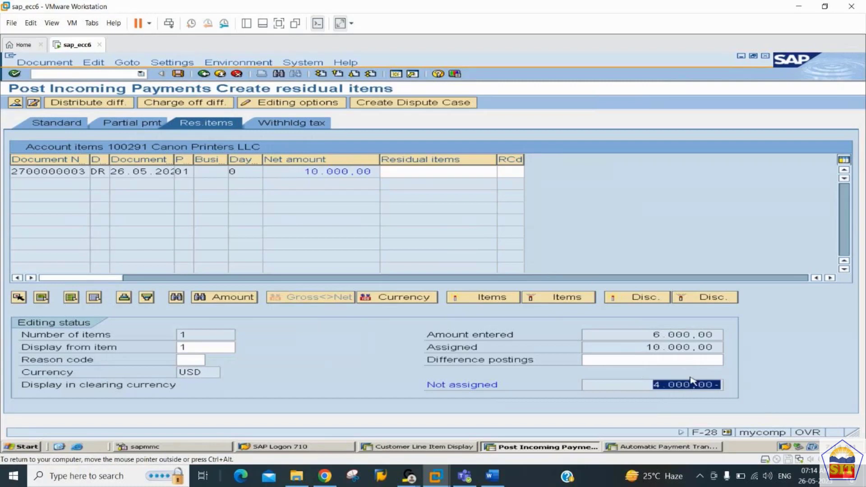
{"action": "left_click", "coordinate": [418, 171]}
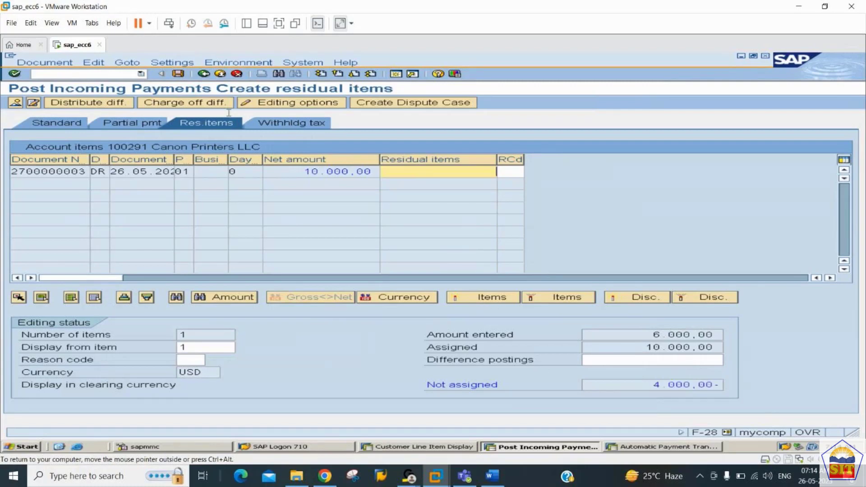
{"action": "double_click", "coordinate": [398, 170]}
{"action": "left_click", "coordinate": [178, 73]}
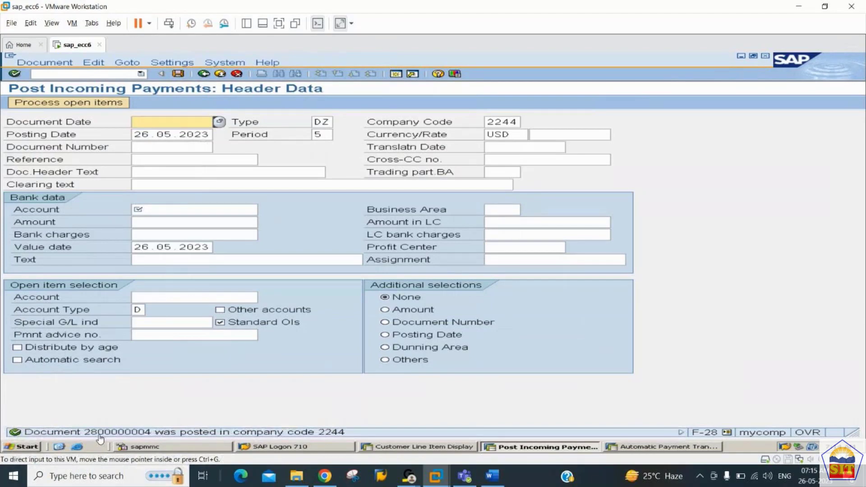
Step: Switch to Customer Line Item Display and refresh the list to include the new posting
{"action": "key", "text": "alt+Tab"}
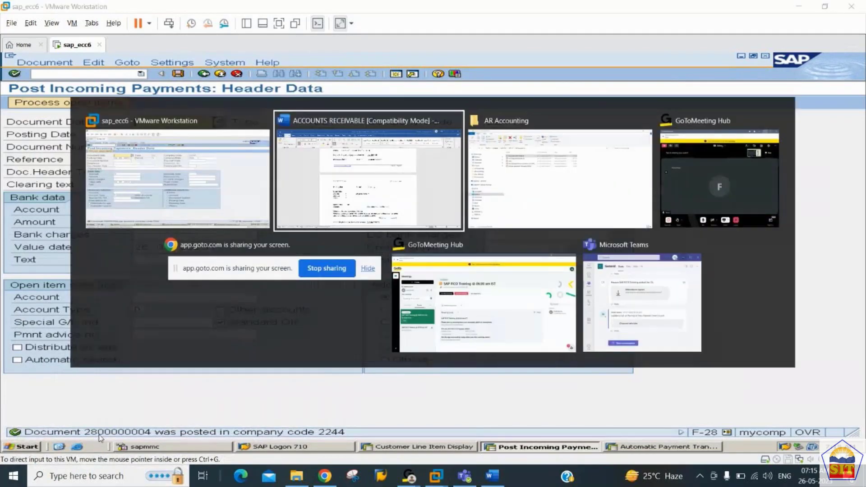
{"action": "key", "text": "Escape"}
{"action": "left_click", "coordinate": [422, 446]}
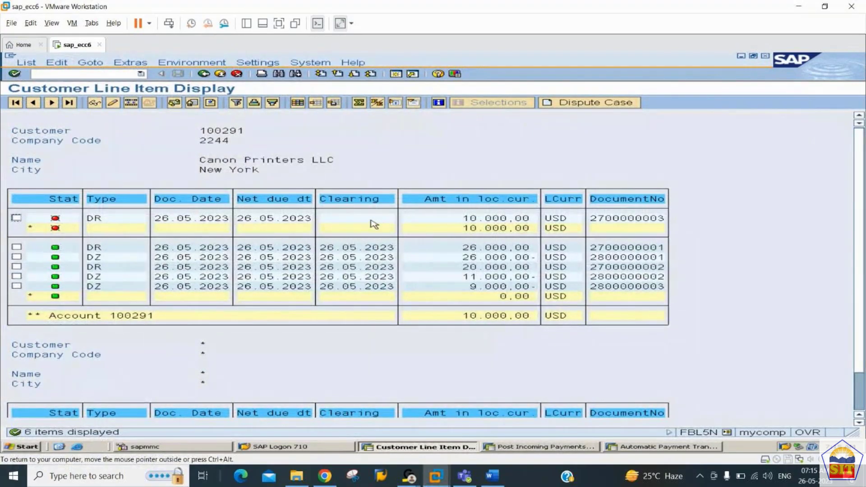
{"action": "left_click", "coordinate": [27, 63]}
{"action": "left_click", "coordinate": [45, 84]}
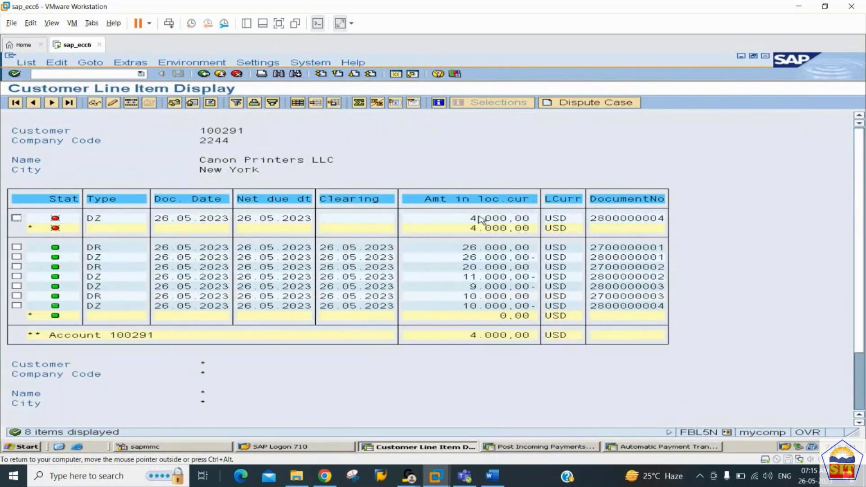
Step: Compare the new open 4.000,00 residual item with the 10.000,00 clearing payment
{"action": "left_click", "coordinate": [503, 220]}
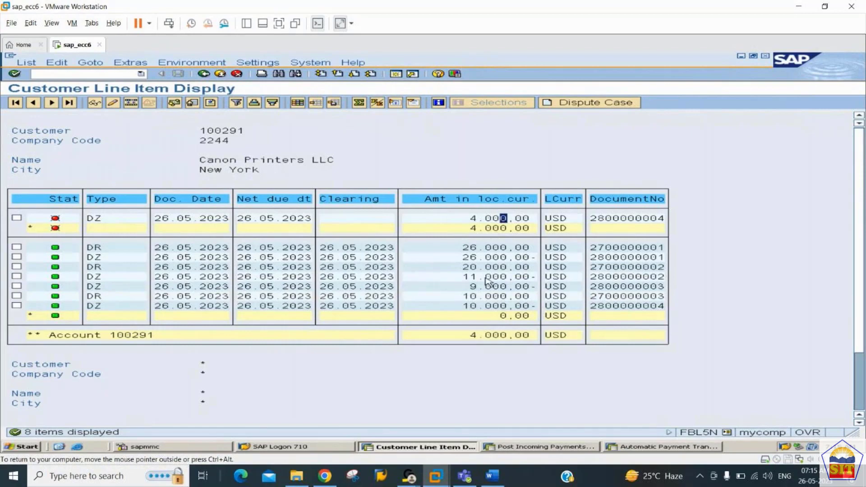
{"action": "left_click", "coordinate": [489, 306]}
{"action": "left_click", "coordinate": [488, 221]}
Step: Enter document date 26.05.2023, bank account 200101 and amount 3000 in the incoming payment header
{"action": "key", "text": "alt+Tab"}
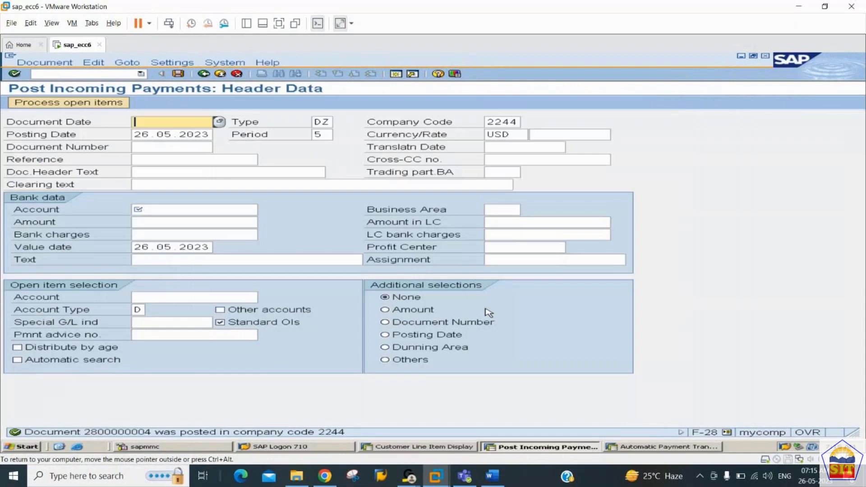
{"action": "key", "text": "BackSpace"}
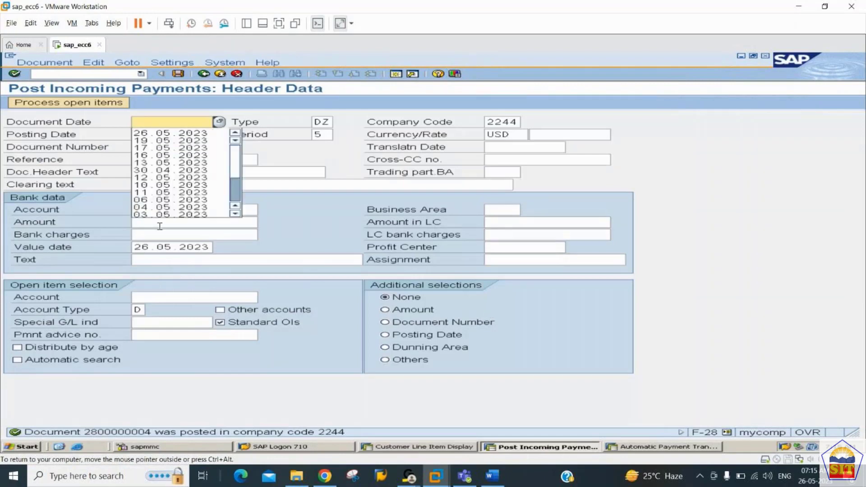
{"action": "key", "text": "Down"}
{"action": "key", "text": "Tab"}
{"action": "key", "text": "Tab"}
{"action": "key", "text": "Tab"}
{"action": "key", "text": "Tab"}
{"action": "key", "text": "Tab"}
{"action": "key", "text": "Tab"}
{"action": "key", "text": "Tab"}
{"action": "key", "text": "Tab"}
{"action": "key", "text": "Tab"}
{"action": "key", "text": "Tab"}
{"action": "key", "text": "Tab"}
{"action": "key", "text": "Tab"}
{"action": "key", "text": "Tab"}
{"action": "key", "text": "Tab"}
{"action": "key", "text": "Tab"}
{"action": "key", "text": "Tab"}
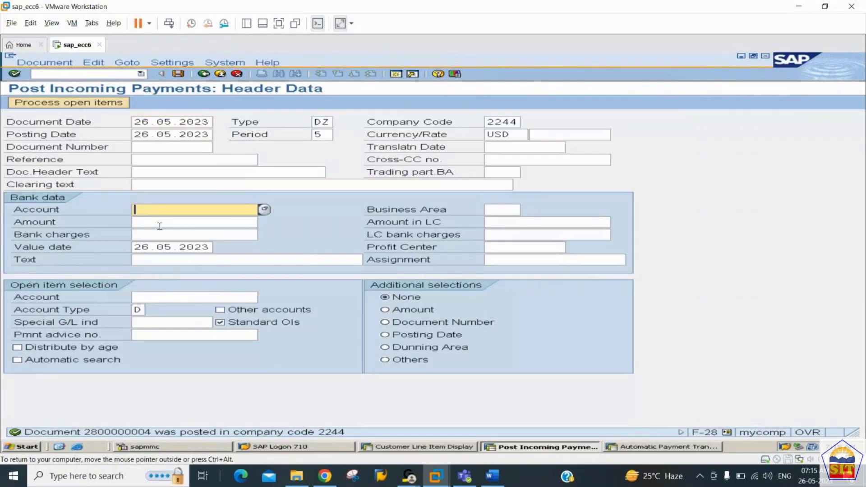
{"action": "key", "text": "Up"}
{"action": "type", "text": "2001001"}
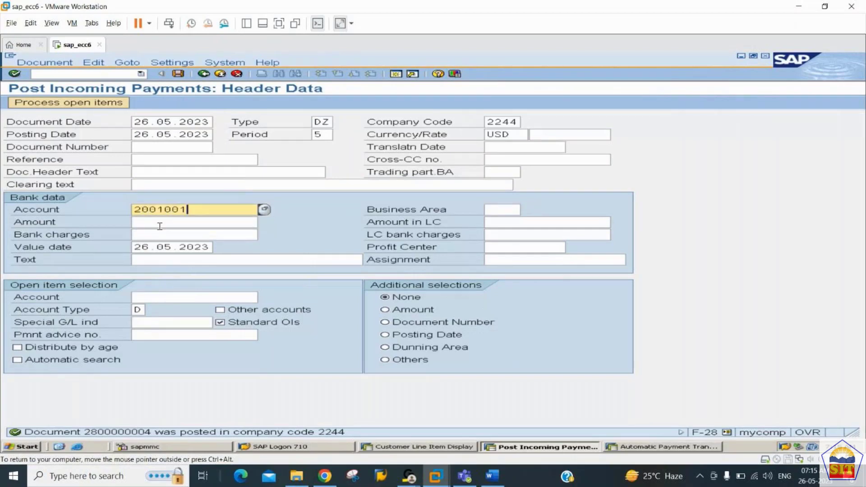
{"action": "key", "text": "BackSpace"}
{"action": "key", "text": "BackSpace"}
{"action": "type", "text": "1"}
{"action": "left_click", "coordinate": [159, 225]}
{"action": "type", "text": "3000"}
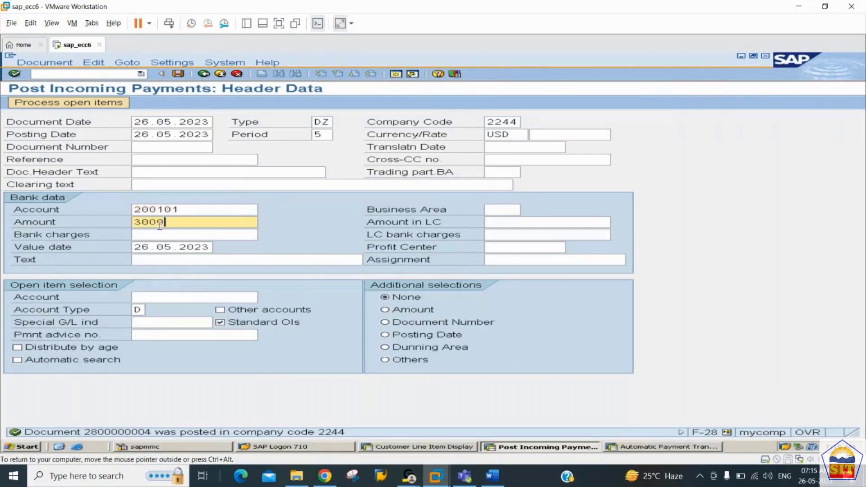
{"action": "key", "text": "Tab"}
{"action": "key", "text": "Tab"}
{"action": "key", "text": "Tab"}
{"action": "key", "text": "Tab"}
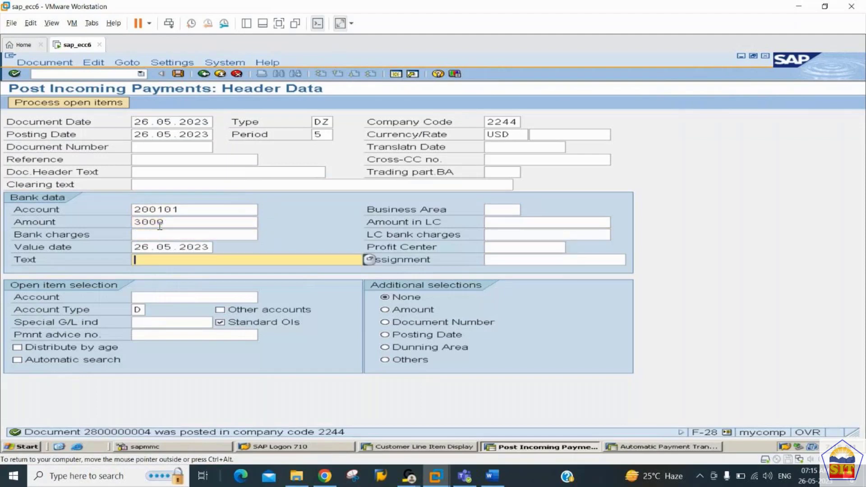
Step: Add the text 'payment from customer', choose the Canon Printers customer account and load its open items
{"action": "key", "text": "BackSpace"}
{"action": "key", "text": "Down"}
{"action": "key", "text": "Down"}
{"action": "key", "text": "Down"}
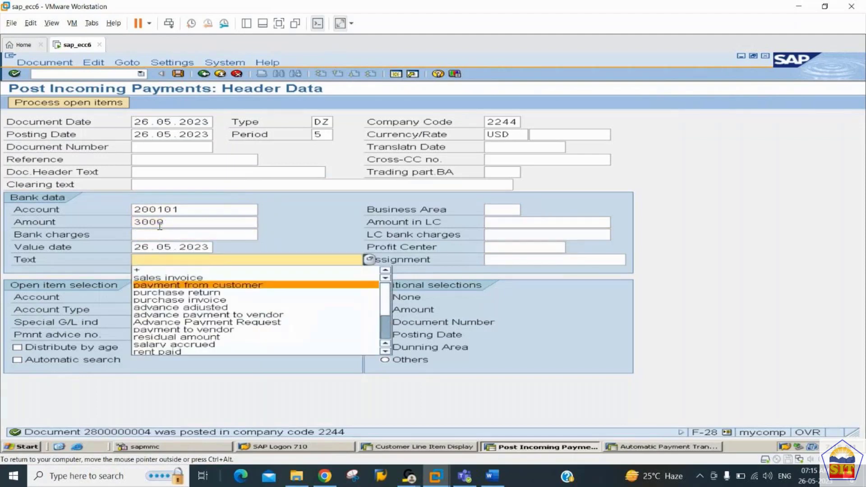
{"action": "key", "text": "Tab"}
{"action": "key", "text": "Tab"}
{"action": "key", "text": "BackSpace"}
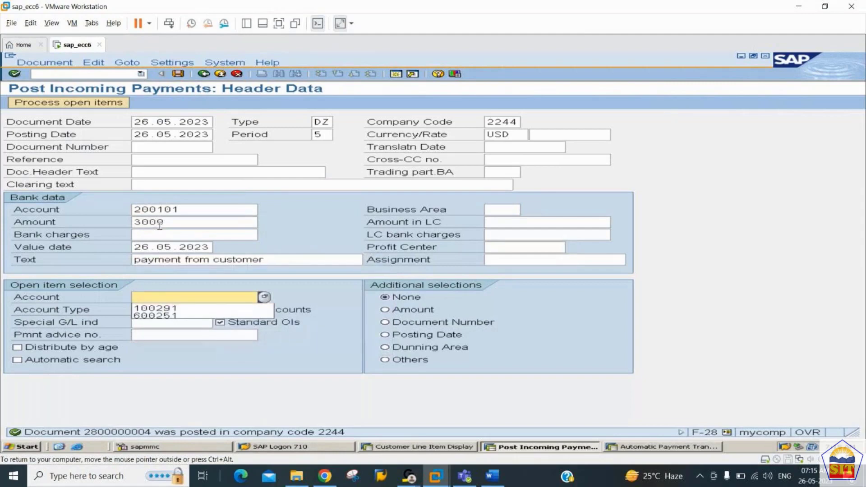
{"action": "key", "text": "Down"}
{"action": "key", "text": "Return"}
{"action": "key", "text": "Return"}
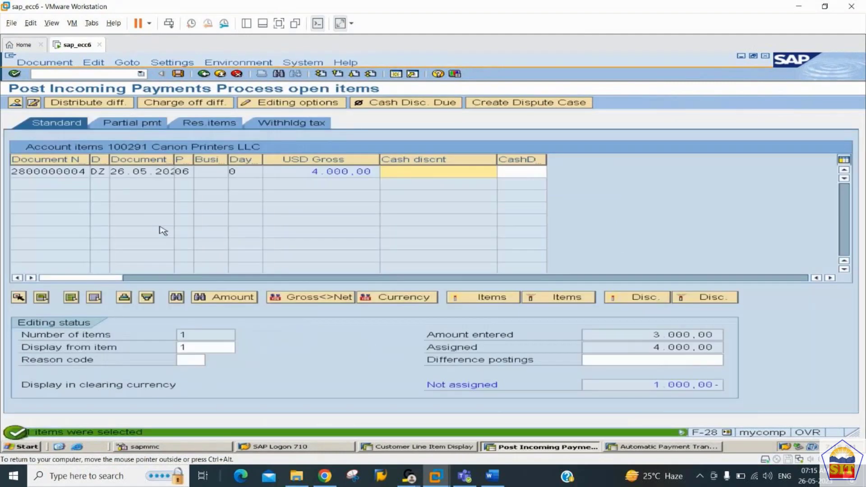
{"action": "left_click_drag", "start_coordinate": [720, 385], "coordinate": [654, 385]}
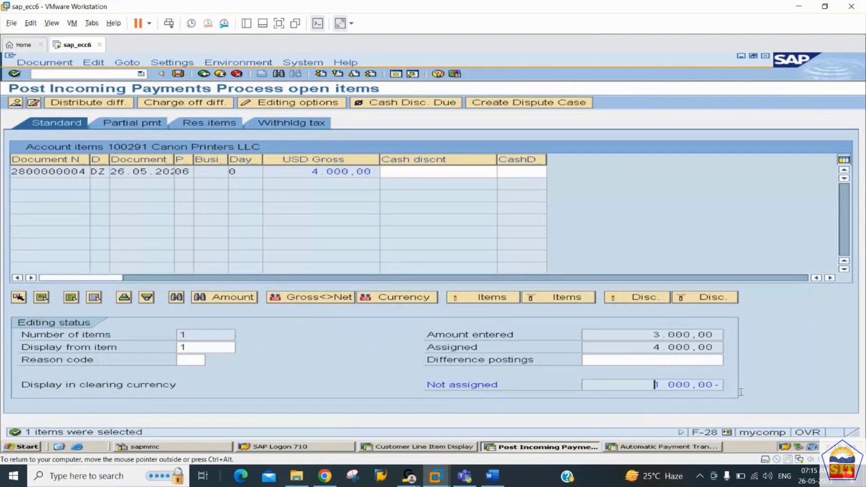
{"action": "left_click", "coordinate": [178, 74]}
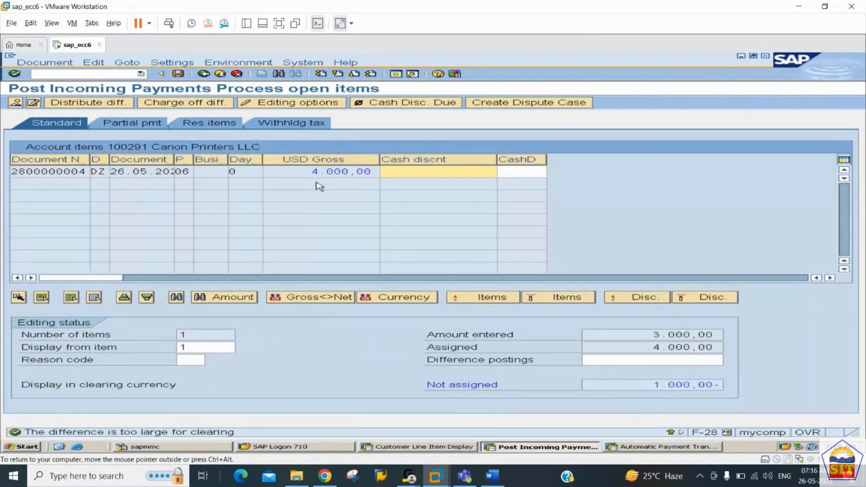
{"action": "left_click", "coordinate": [230, 128]}
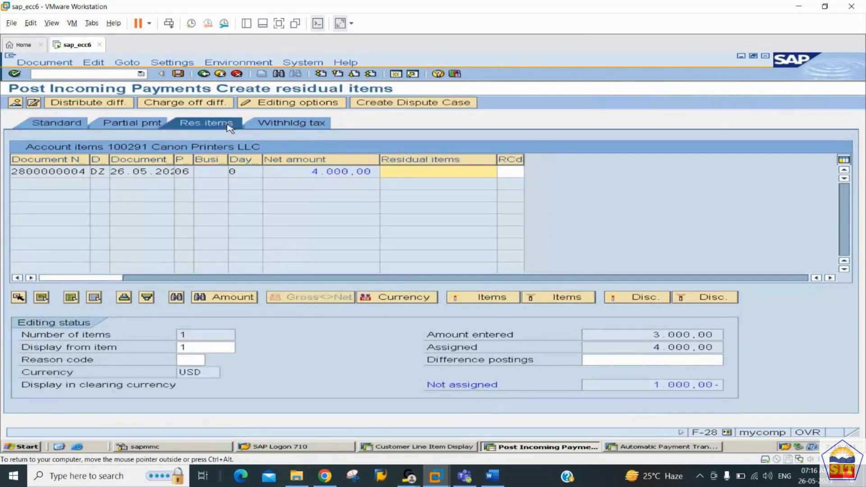
{"action": "double_click", "coordinate": [394, 169]}
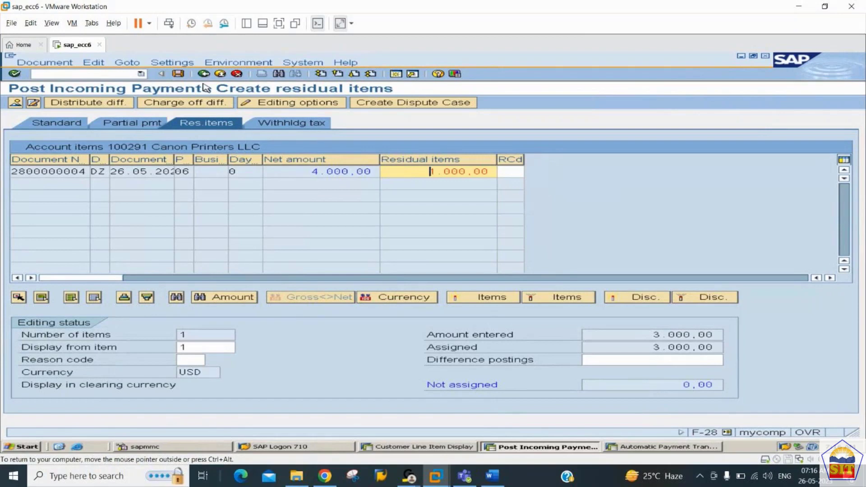
{"action": "left_click", "coordinate": [178, 74]}
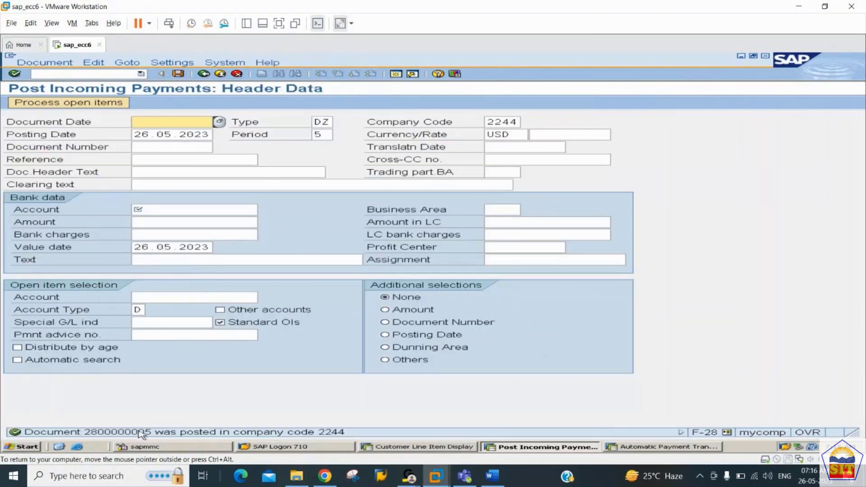
{"action": "key", "text": "alt+Tab"}
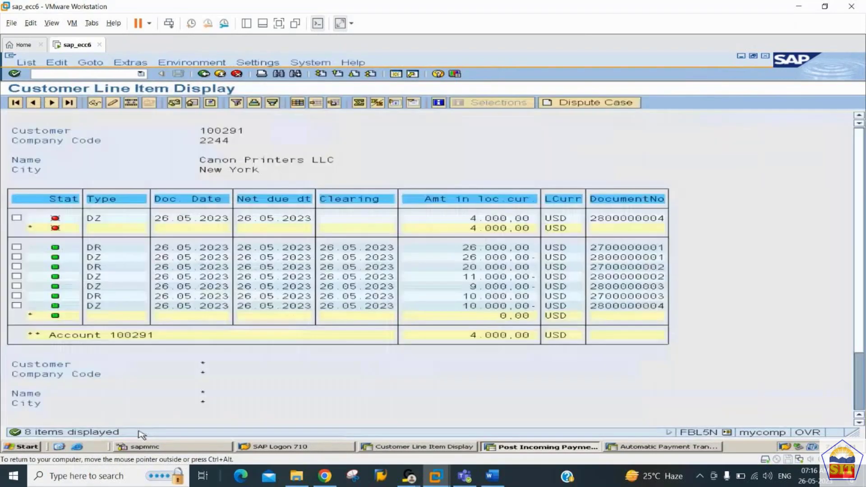
{"action": "left_click", "coordinate": [27, 63]}
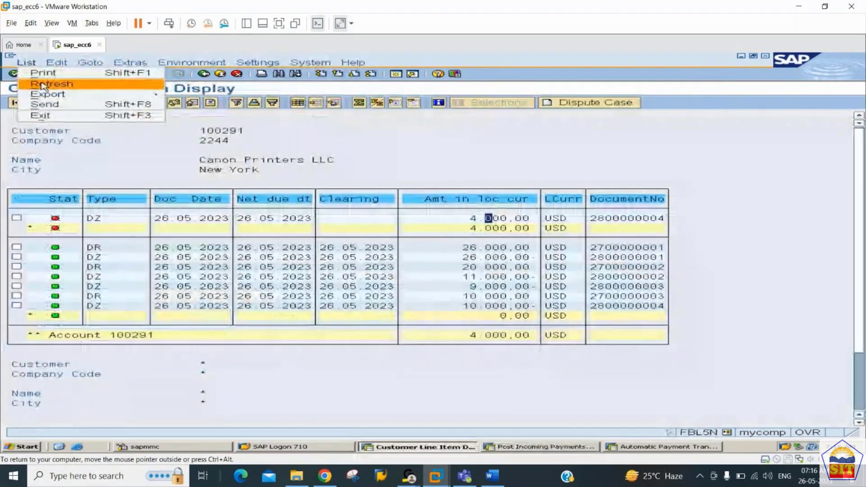
{"action": "left_click", "coordinate": [44, 85]}
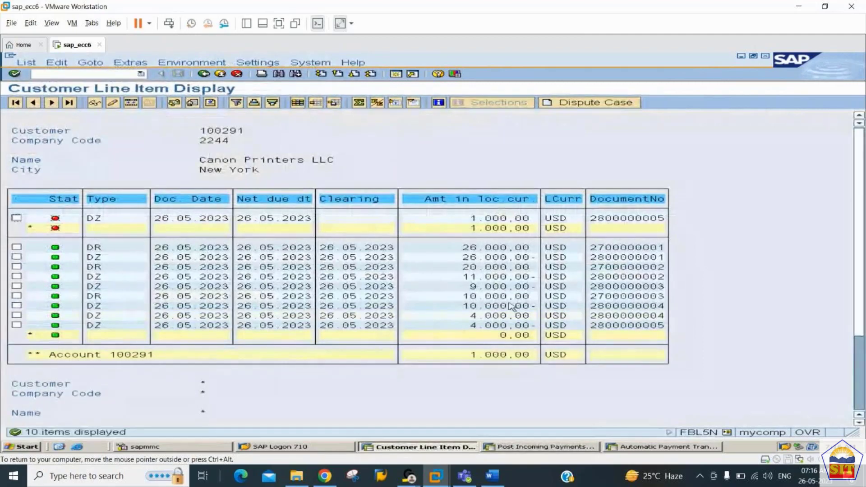
{"action": "left_click", "coordinate": [503, 324]}
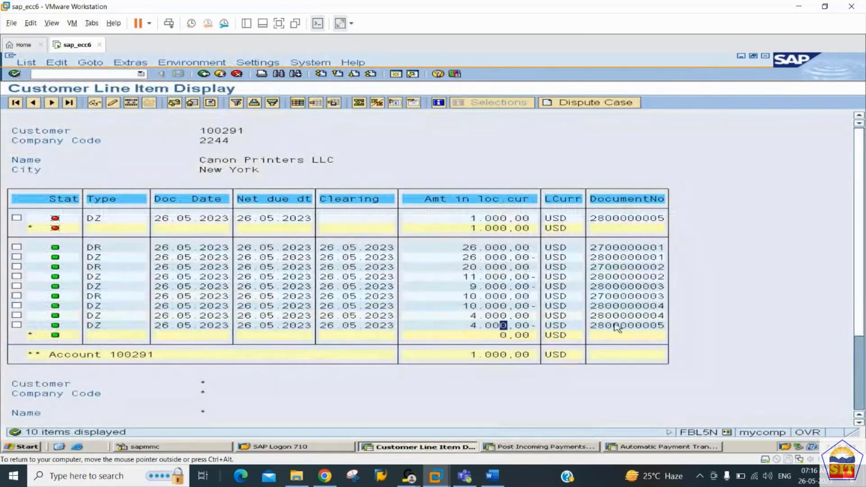
{"action": "left_click", "coordinate": [616, 324]}
{"action": "left_click", "coordinate": [489, 219]}
Step: Fill in document date 26.05.2023 in the incoming payment header
{"action": "key", "text": "alt+Tab"}
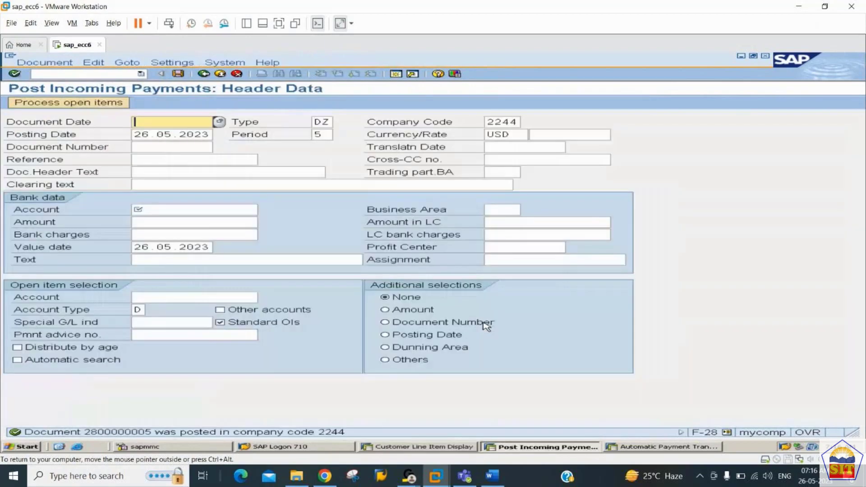
{"action": "key", "text": "BackSpace"}
{"action": "key", "text": "Down"}
{"action": "key", "text": "Tab"}
{"action": "key", "text": "Tab"}
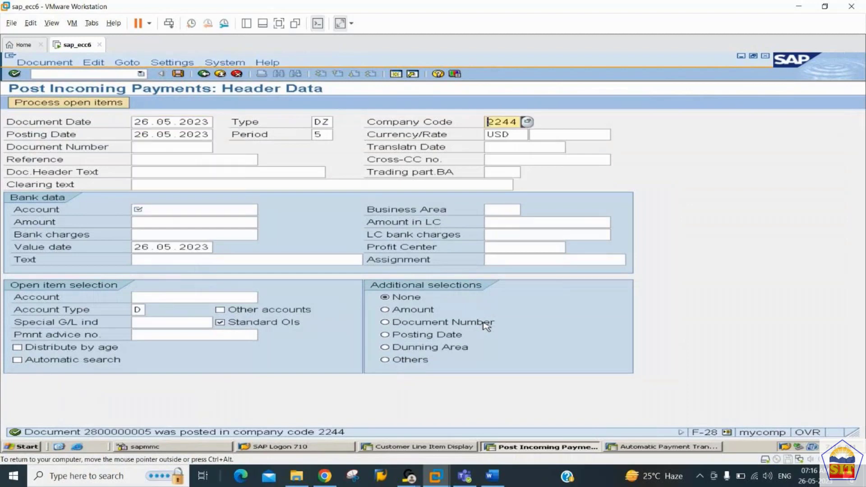
{"action": "key", "text": "Tab"}
{"action": "key", "text": "Tab"}
{"action": "key", "text": "Tab"}
{"action": "key", "text": "Tab"}
{"action": "key", "text": "Tab"}
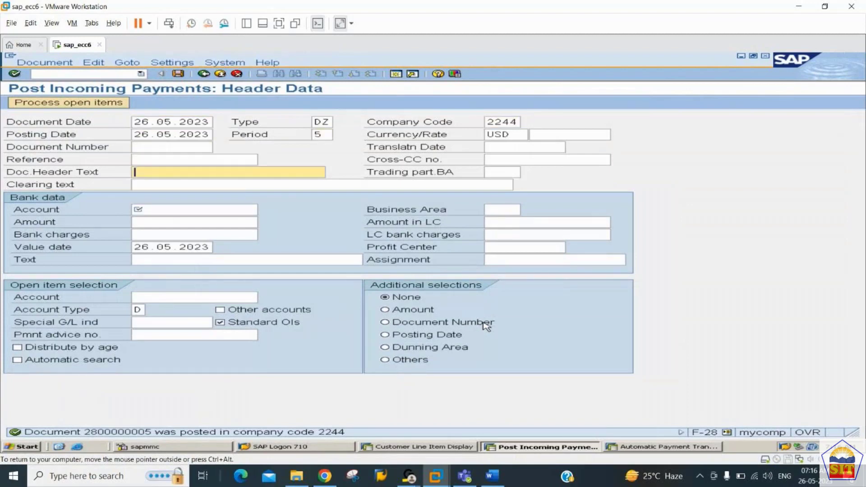
{"action": "key", "text": "Tab"}
{"action": "key", "text": "shift+Tab"}
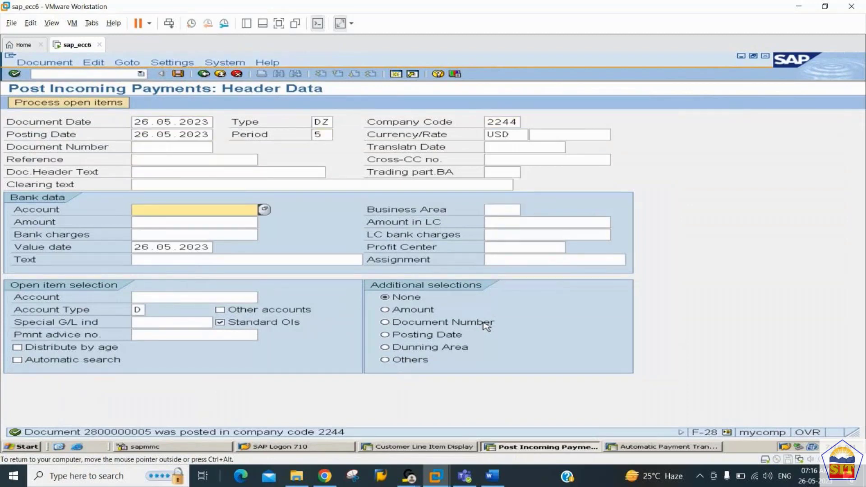
{"action": "type", "text": "200101"}
{"action": "key", "text": "Tab"}
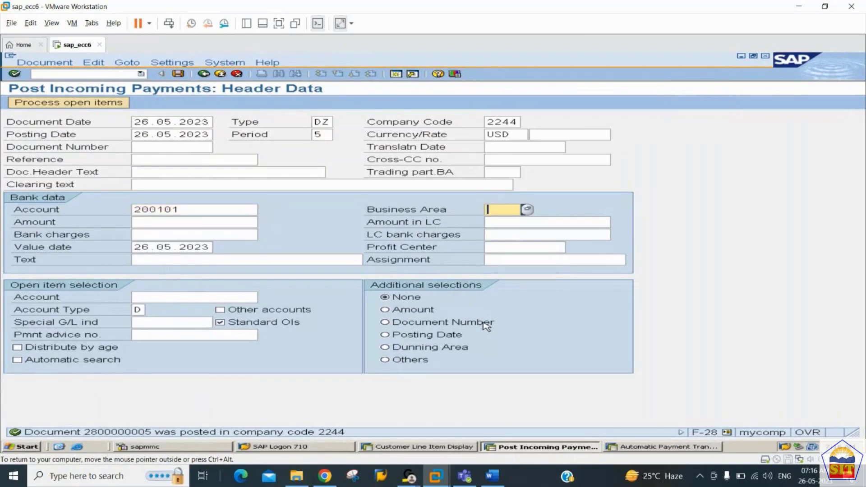
{"action": "key", "text": "Tab"}
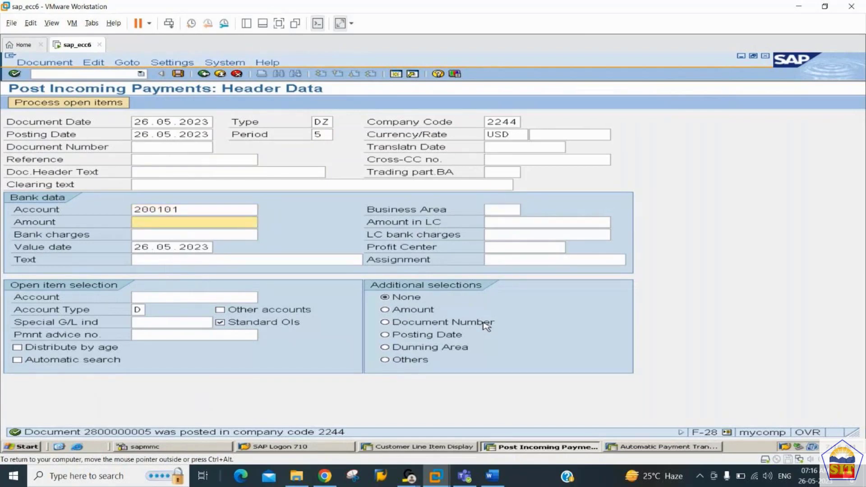
{"action": "type", "text": "1000"}
{"action": "key", "text": "Tab"}
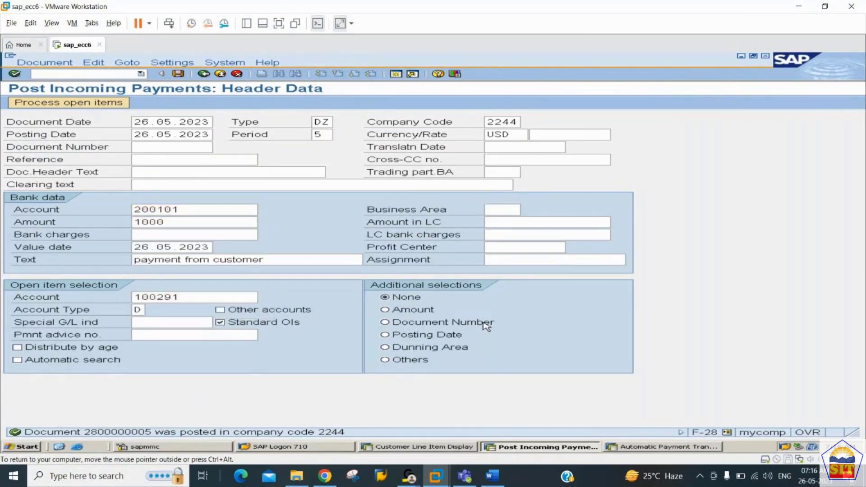
{"action": "key", "text": "Return"}
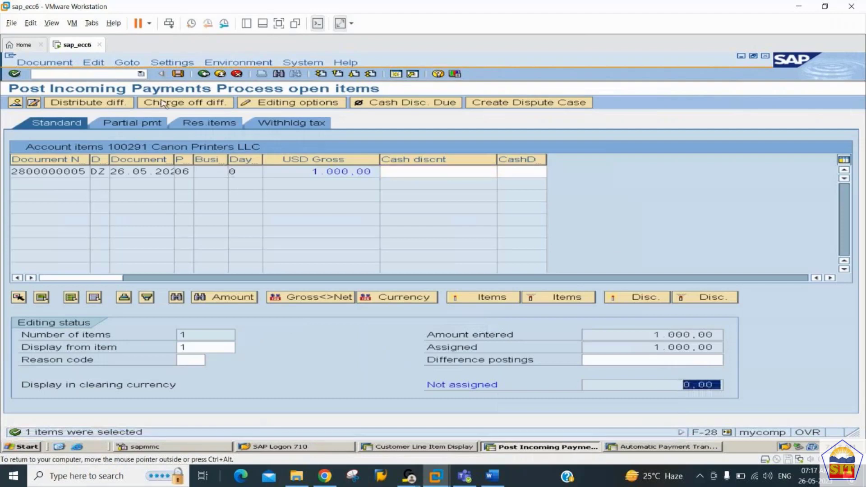
{"action": "left_click", "coordinate": [179, 74]}
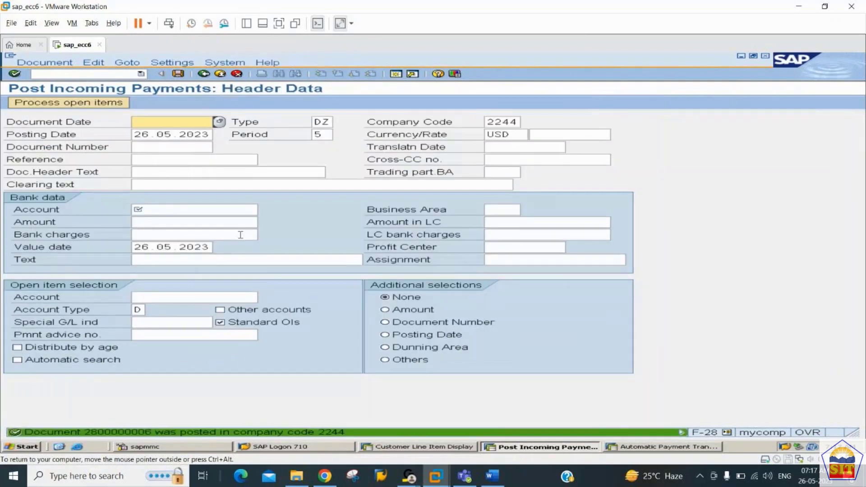
Step: Refresh the customer line item list, which now shows all 11 items cleared at 0.00
{"action": "key", "text": "alt+Tab"}
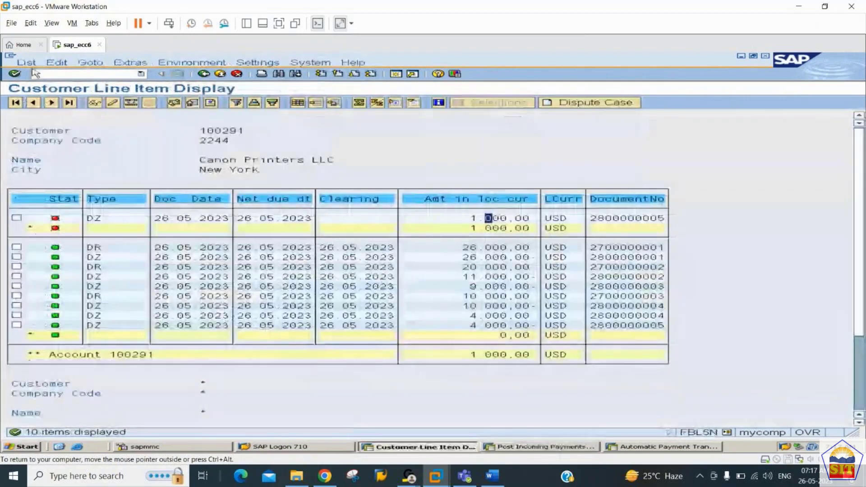
{"action": "left_click", "coordinate": [26, 62]}
{"action": "left_click", "coordinate": [38, 83]}
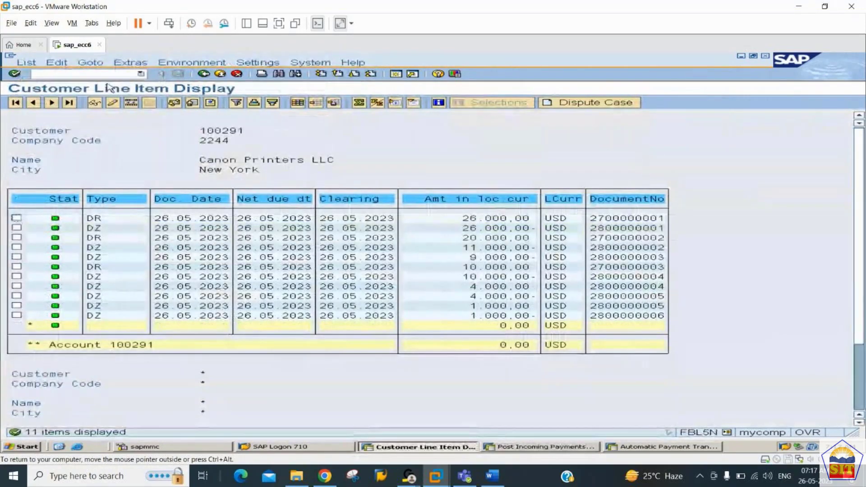
Step: Start the customer balance display with /nfd10n
{"action": "left_click", "coordinate": [60, 73]}
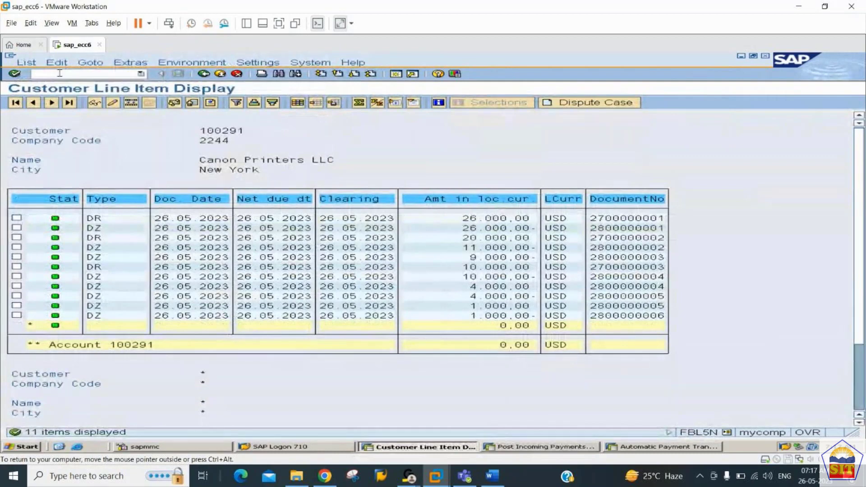
{"action": "type", "text": "/nfb"}
{"action": "key", "text": "BackSpace"}
{"action": "type", "text": "d10n"}
{"action": "key", "text": "Return"}
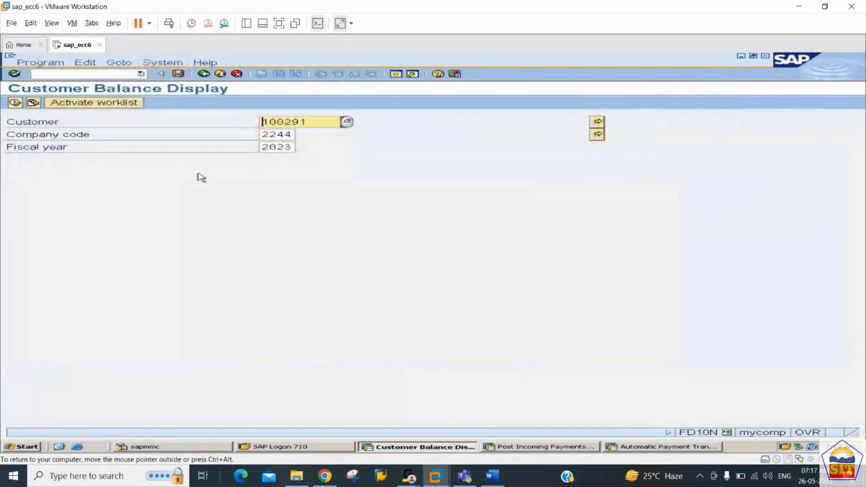
Step: Display customer 100291's balances and check the period 5 debit and credit totals of 61,000.00
{"action": "left_click", "coordinate": [15, 103]}
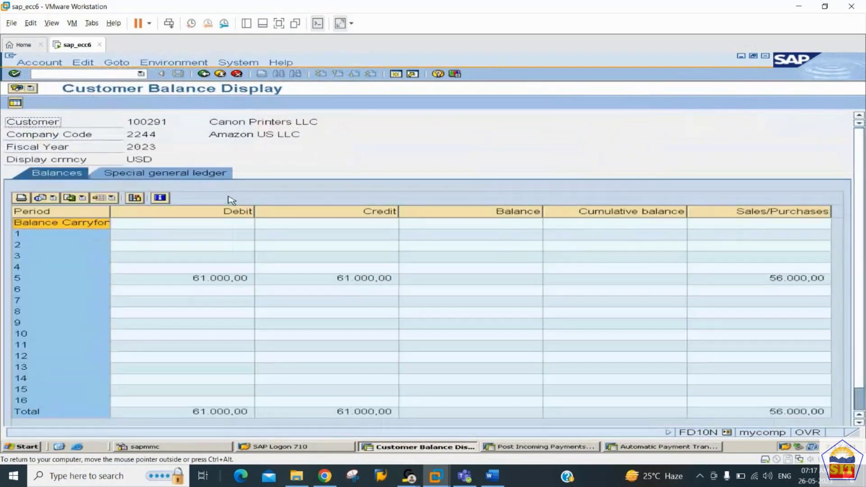
{"action": "left_click", "coordinate": [511, 280]}
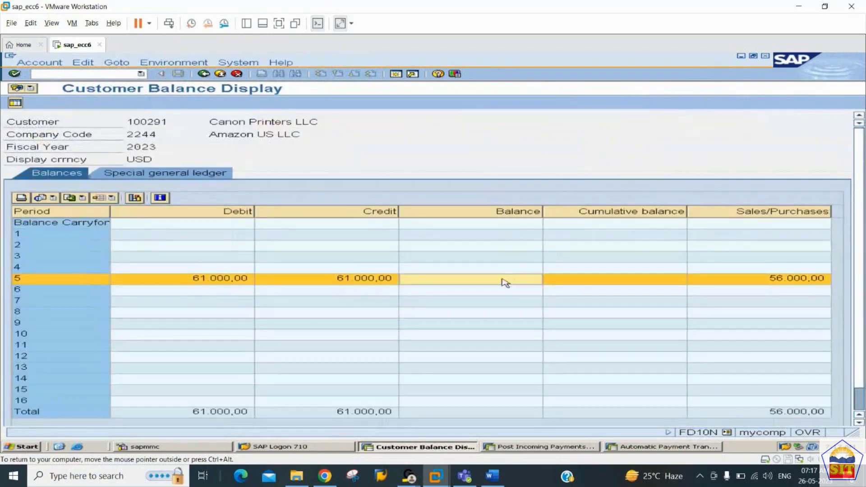
{"action": "left_click", "coordinate": [235, 282]}
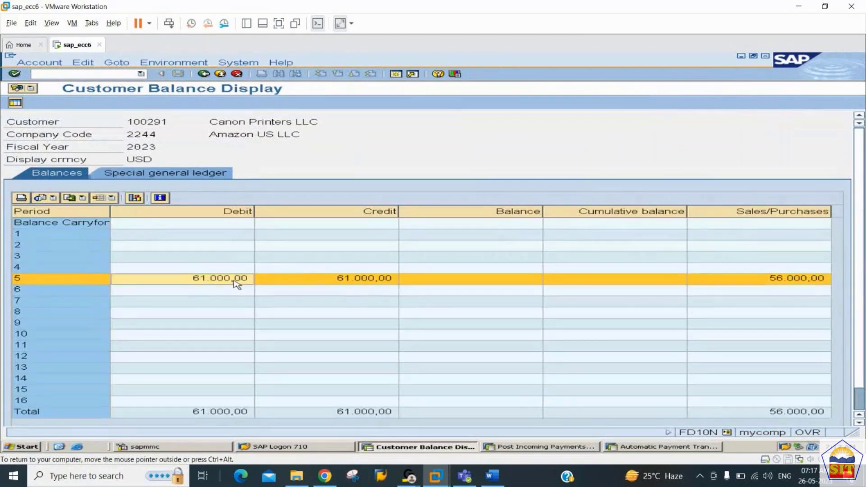
{"action": "left_click", "coordinate": [332, 282]}
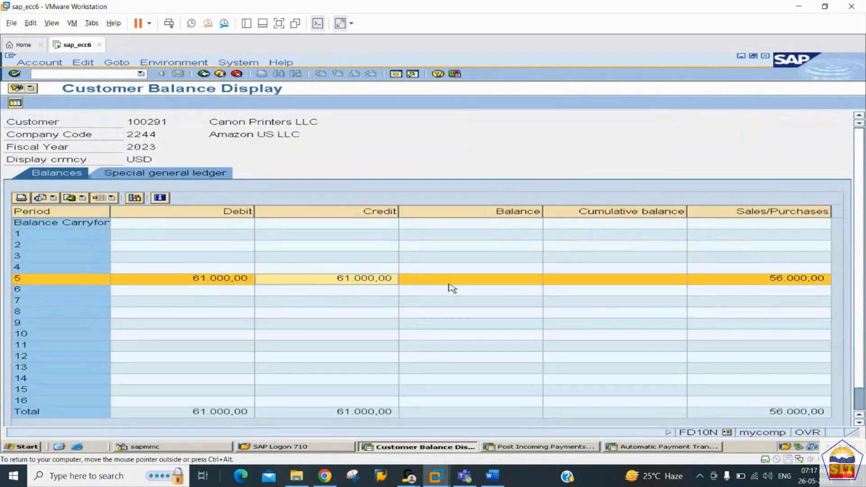
Step: Run /nfs10n for G/L account 200110, confirm period 5 is balanced, then review the Word notes
{"action": "left_click", "coordinate": [70, 73]}
{"action": "type", "text": "/nfs10n"}
{"action": "key", "text": "Return"}
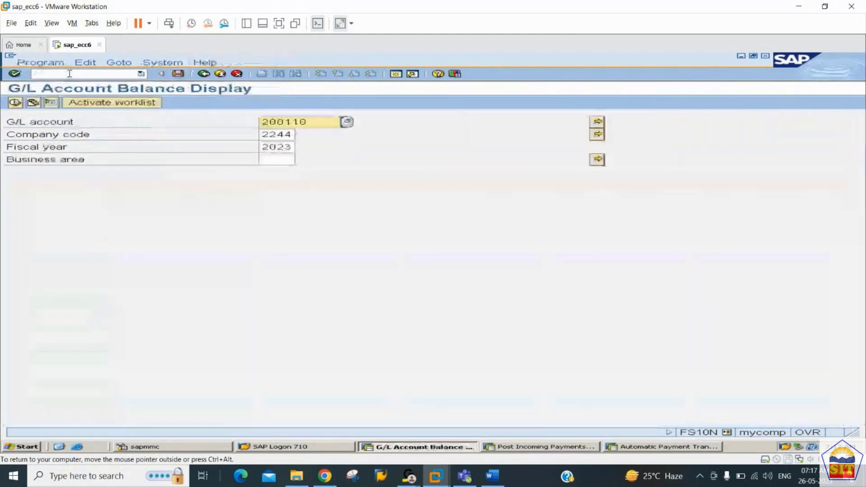
{"action": "left_click", "coordinate": [14, 103]}
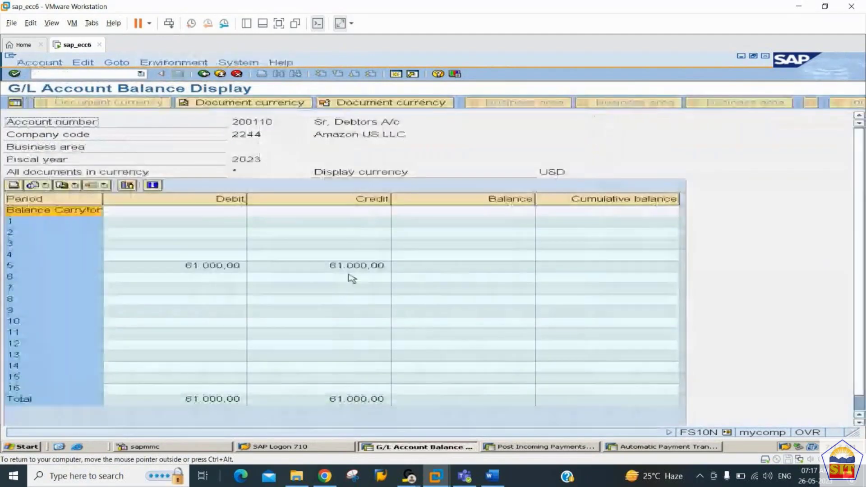
{"action": "left_click", "coordinate": [356, 267]}
{"action": "left_click", "coordinate": [229, 266]}
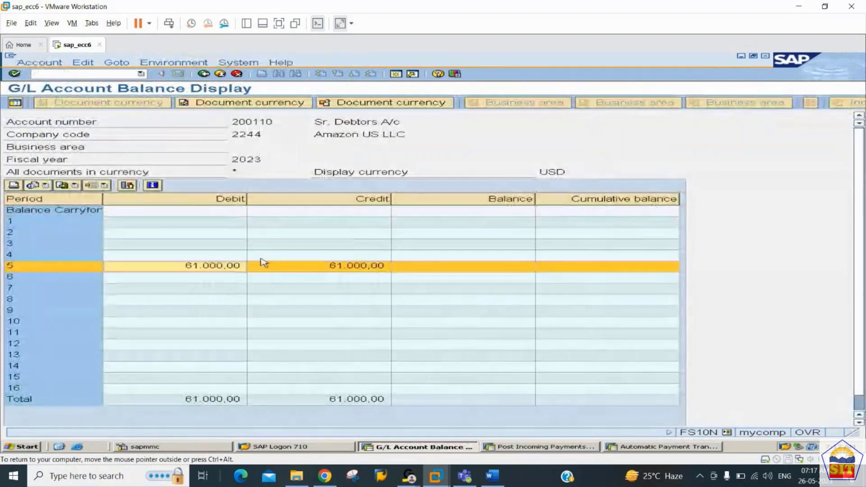
{"action": "left_click", "coordinate": [459, 269]}
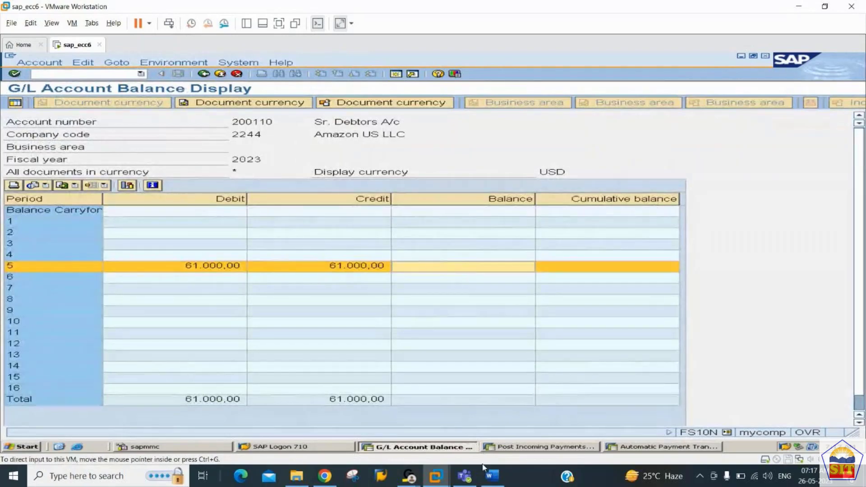
{"action": "left_click", "coordinate": [491, 476]}
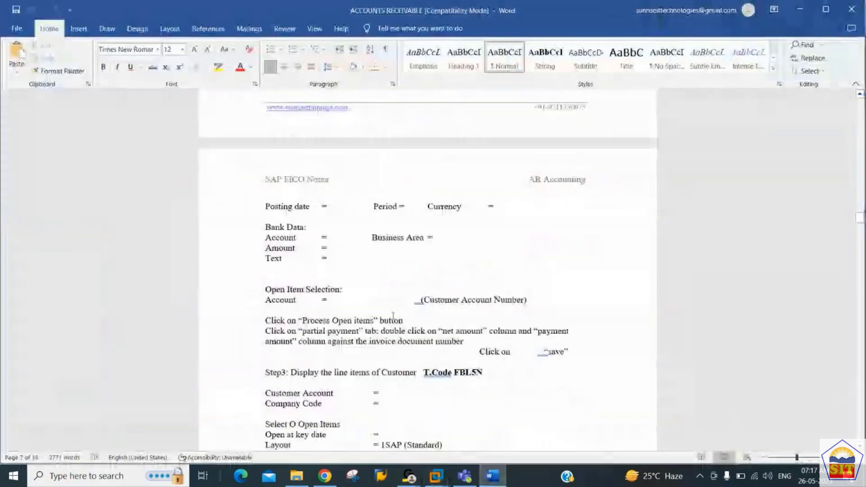
{"action": "scroll", "coordinate": [392, 316], "scroll_direction": "down", "scroll_amount": 14}
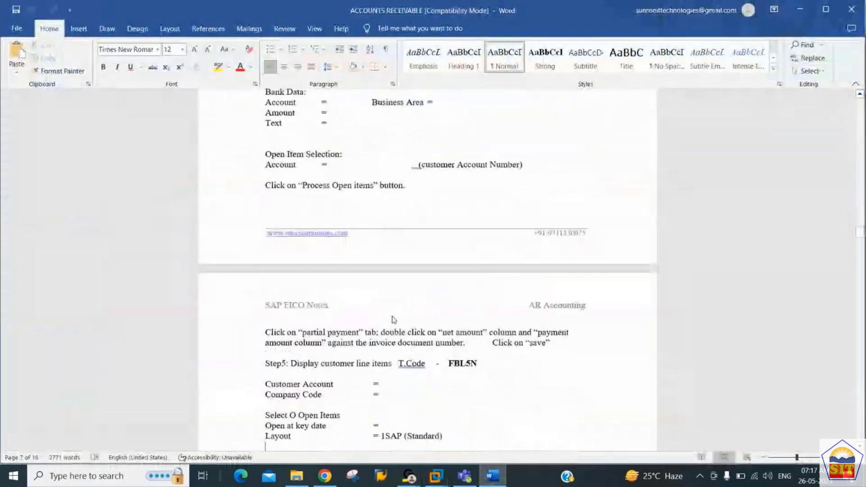